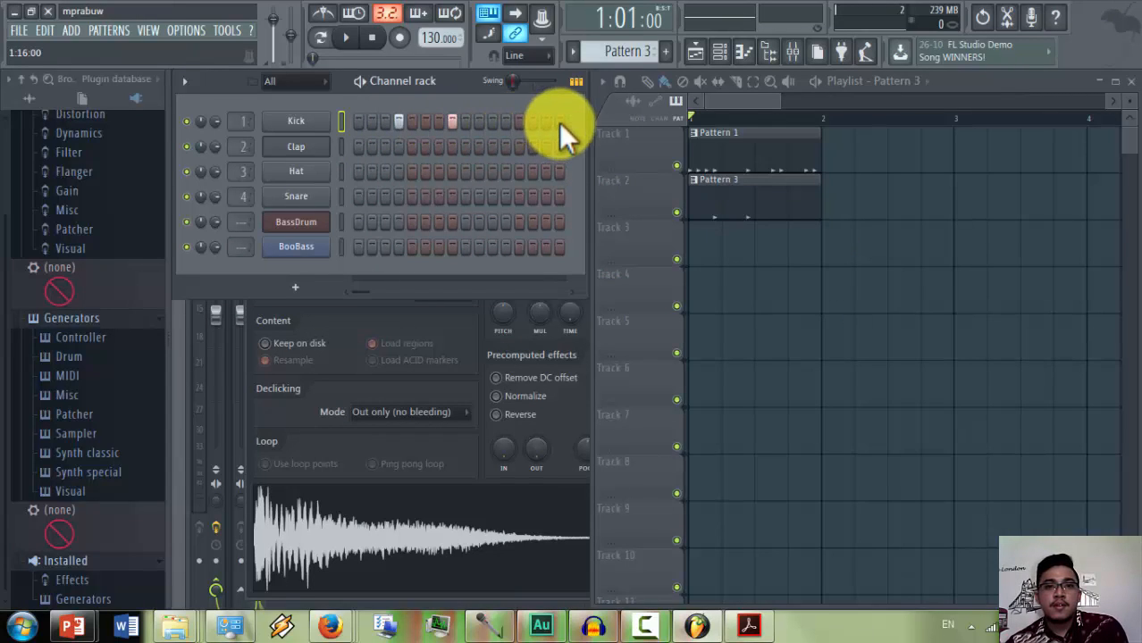
- Sequence Pattern 3 with Kick on steps 12 and 16, Hat on 2, 6, 10 and 14, and Snare on 4 and 12
click(507, 121)
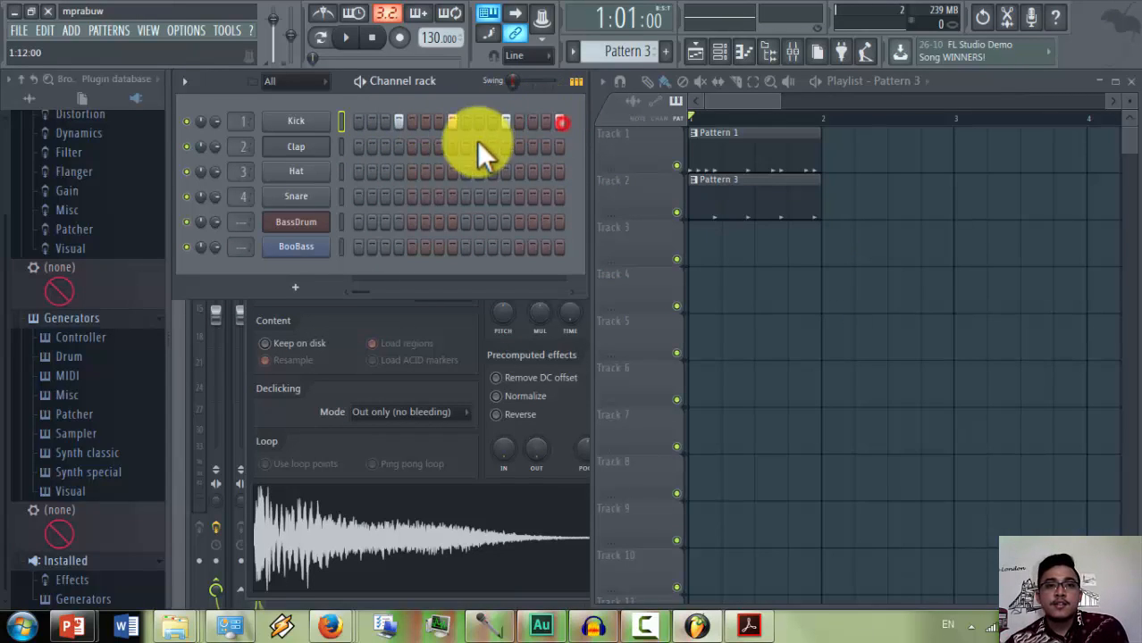
click(372, 171)
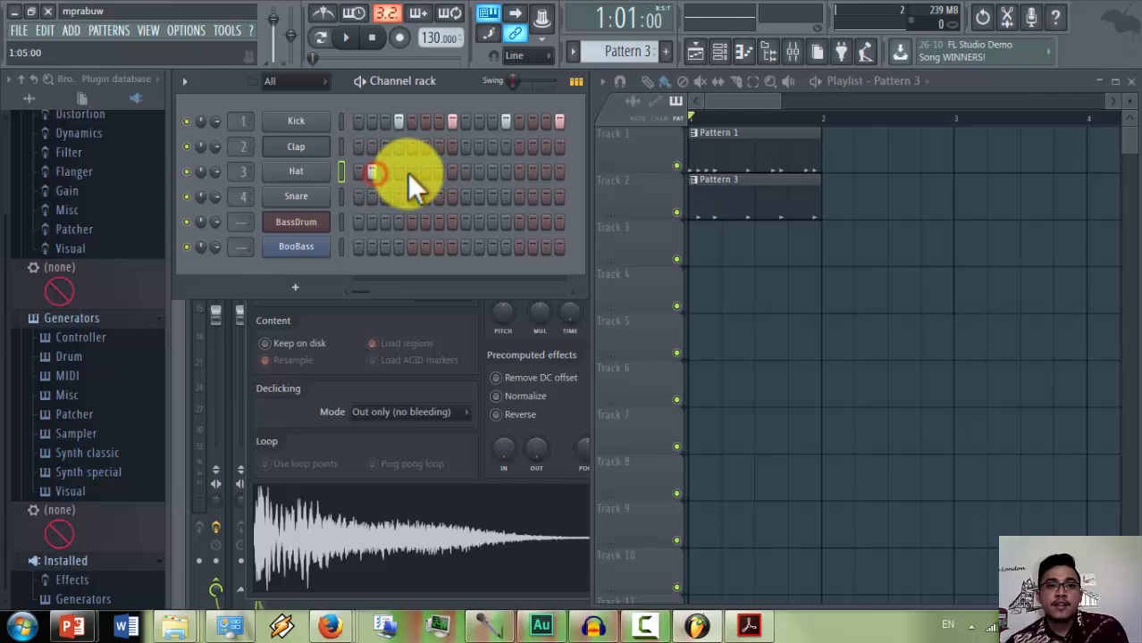
click(426, 171)
click(479, 171)
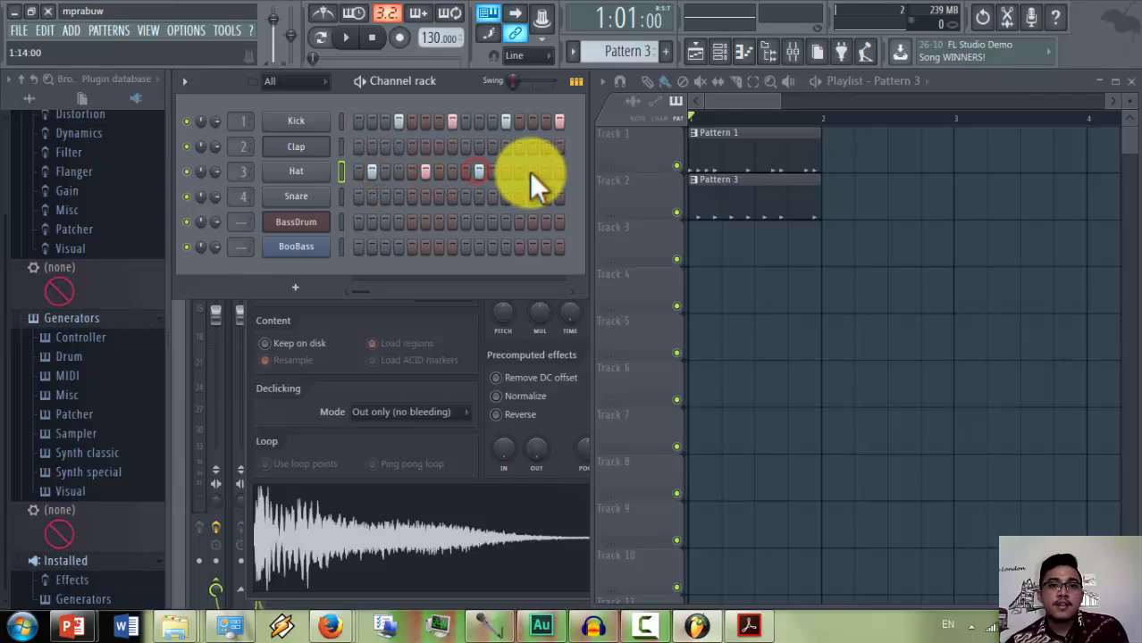
click(531, 172)
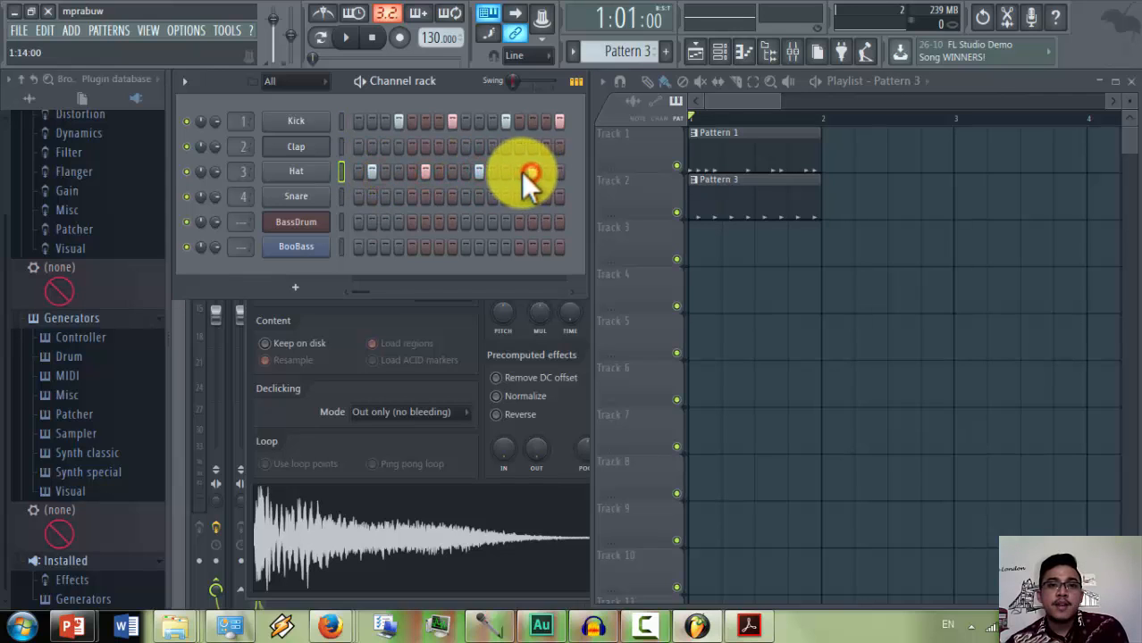
click(398, 196)
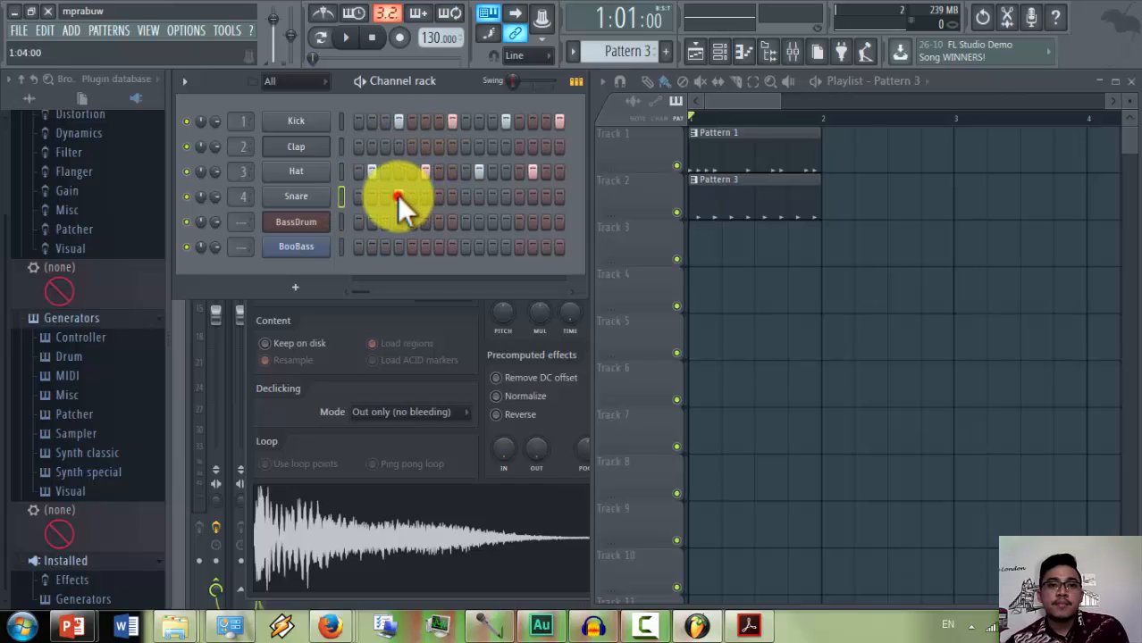
click(506, 195)
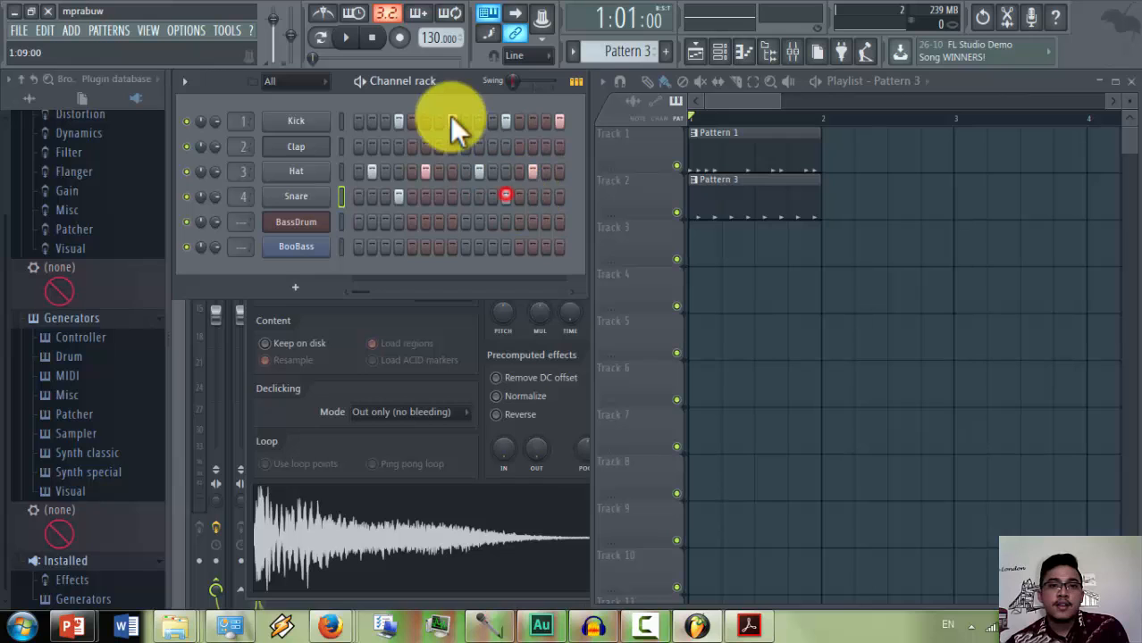
- Play the song, add a Pattern 3 clip on Track 3 at bar 2, and stop playback
click(352, 39)
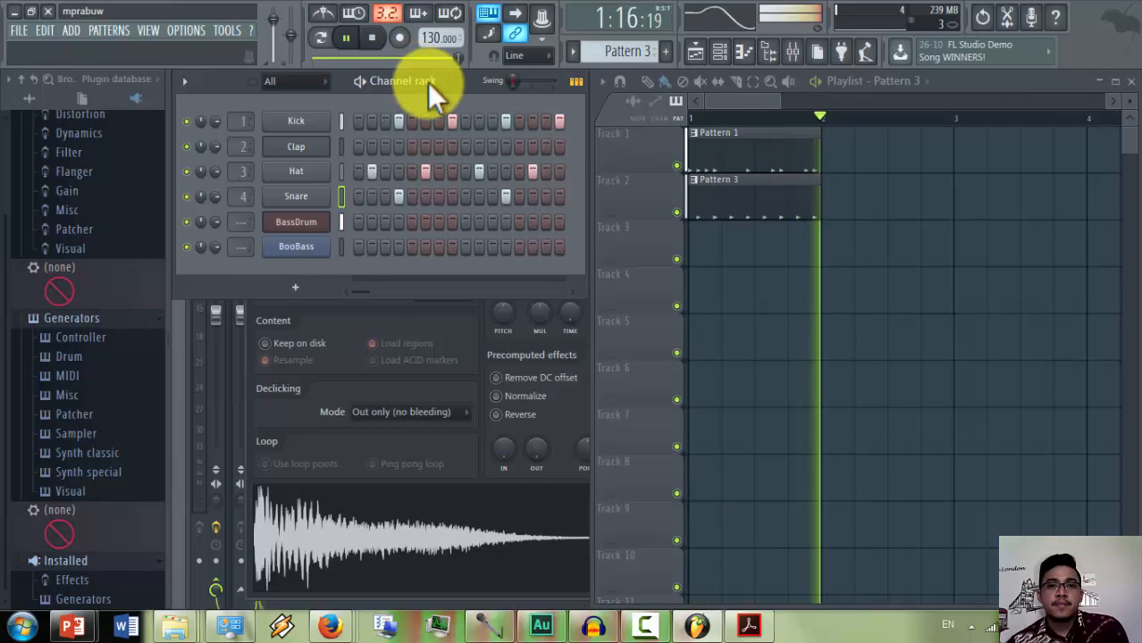
click(826, 231)
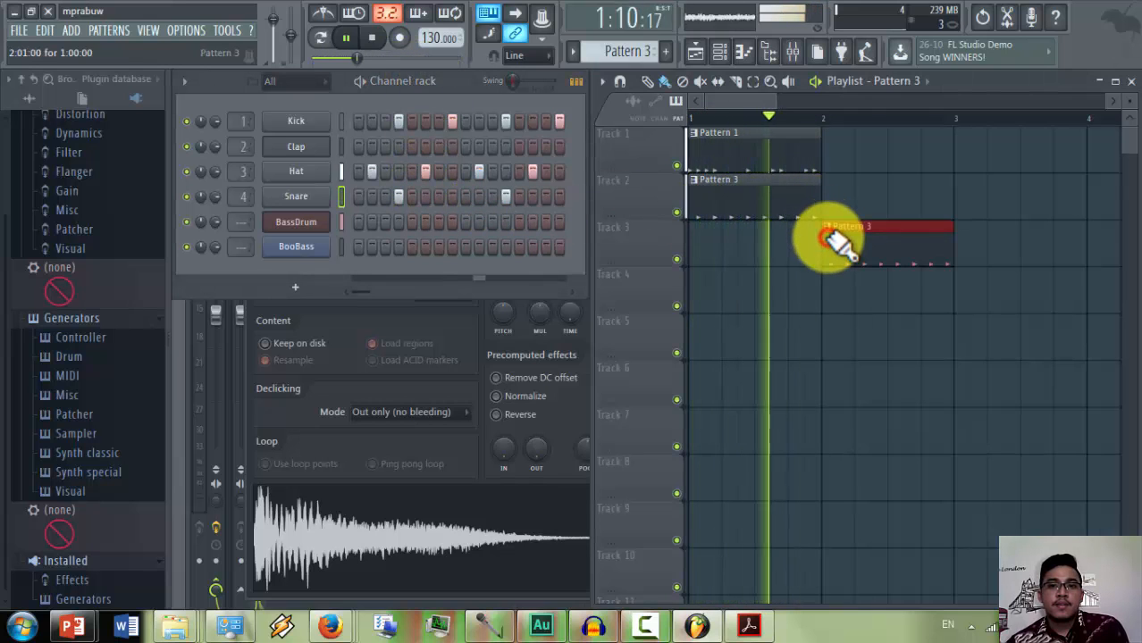
click(376, 43)
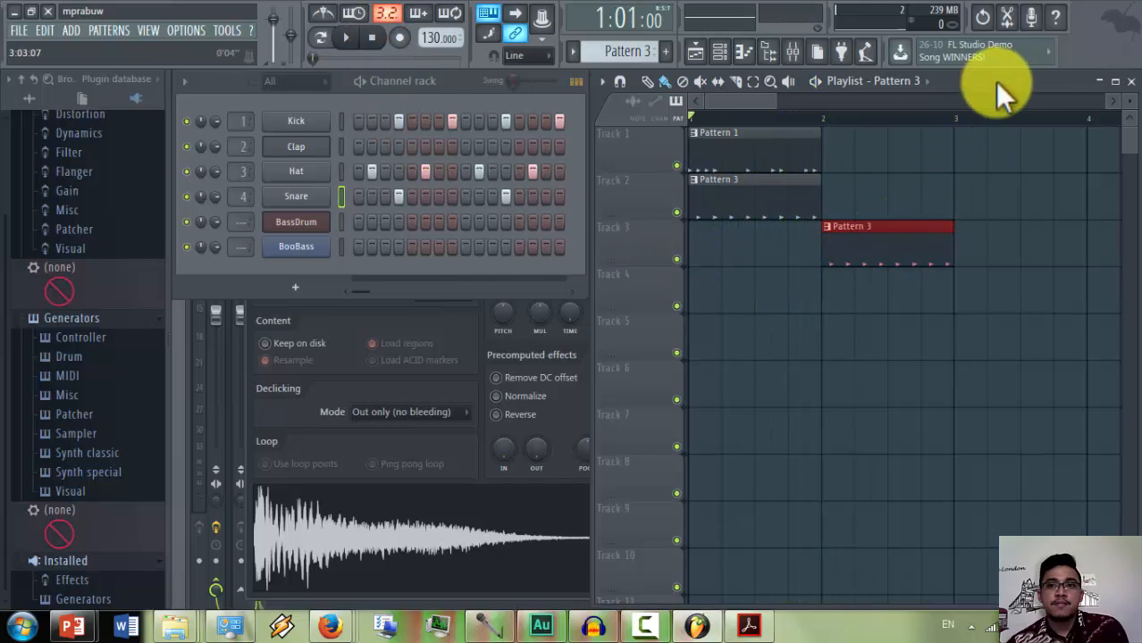
- Return to the slideshow and advance past the Loop & Pattern slide through the Pasca Produksi section title
click(19, 16)
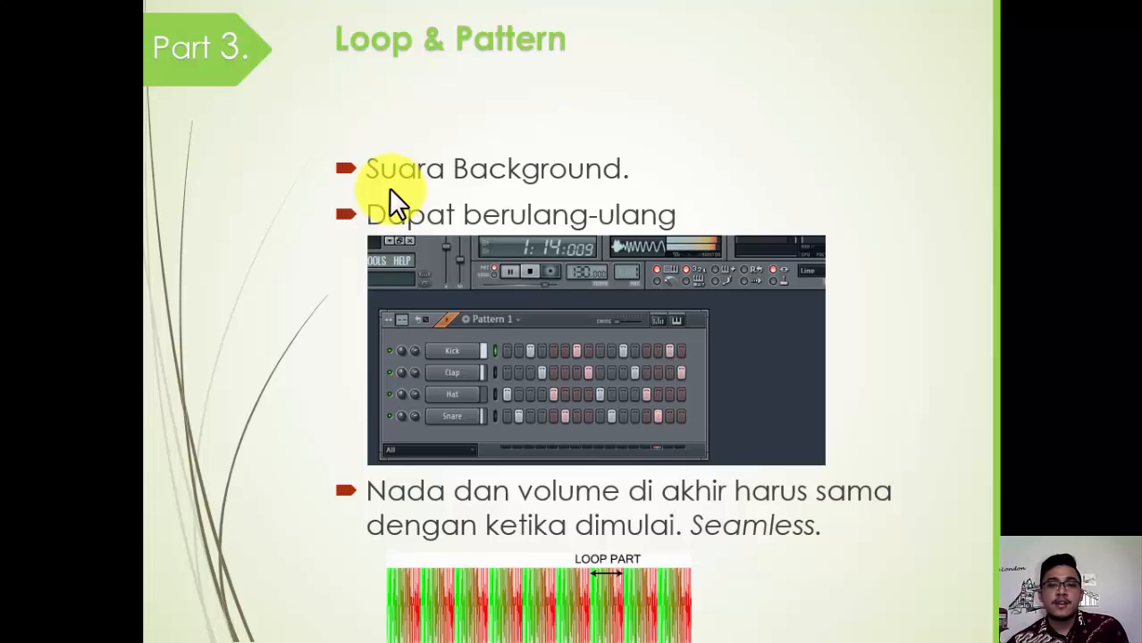
click(389, 188)
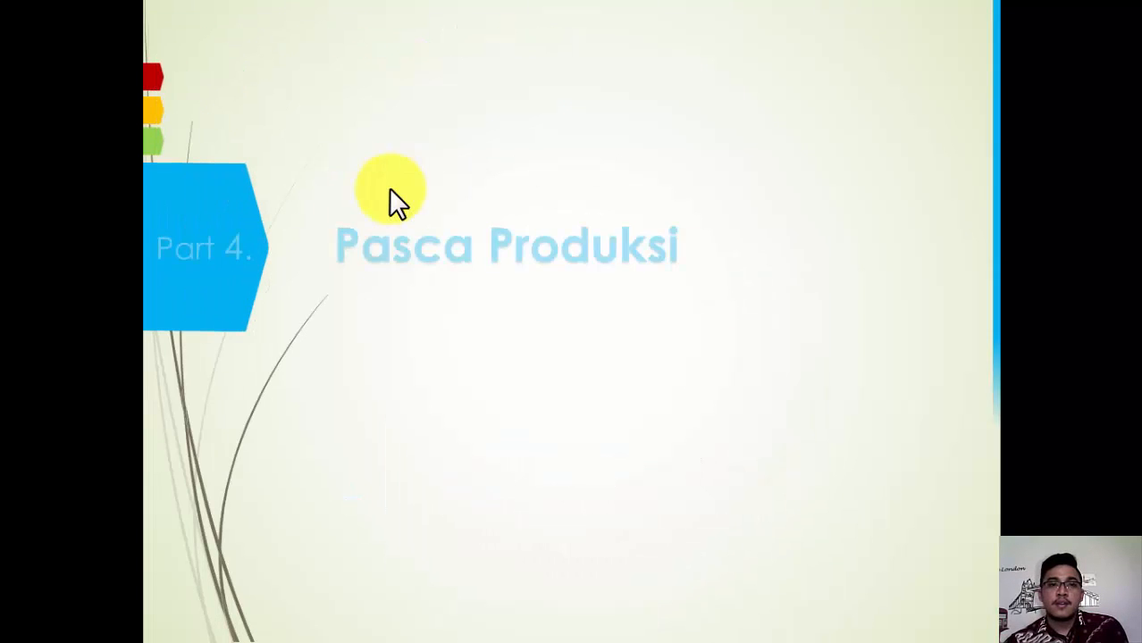
click(388, 187)
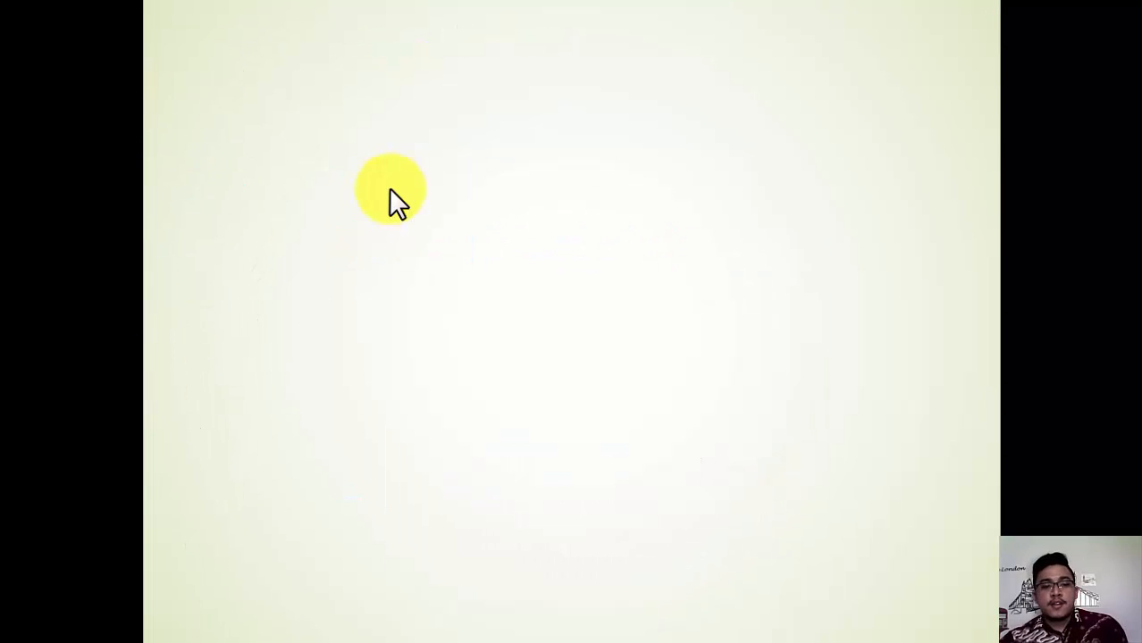
- Switch from the slideshow to the empty Audacity project window
key(alt+Tab)
key(alt+Tab)
key(alt+Tab)
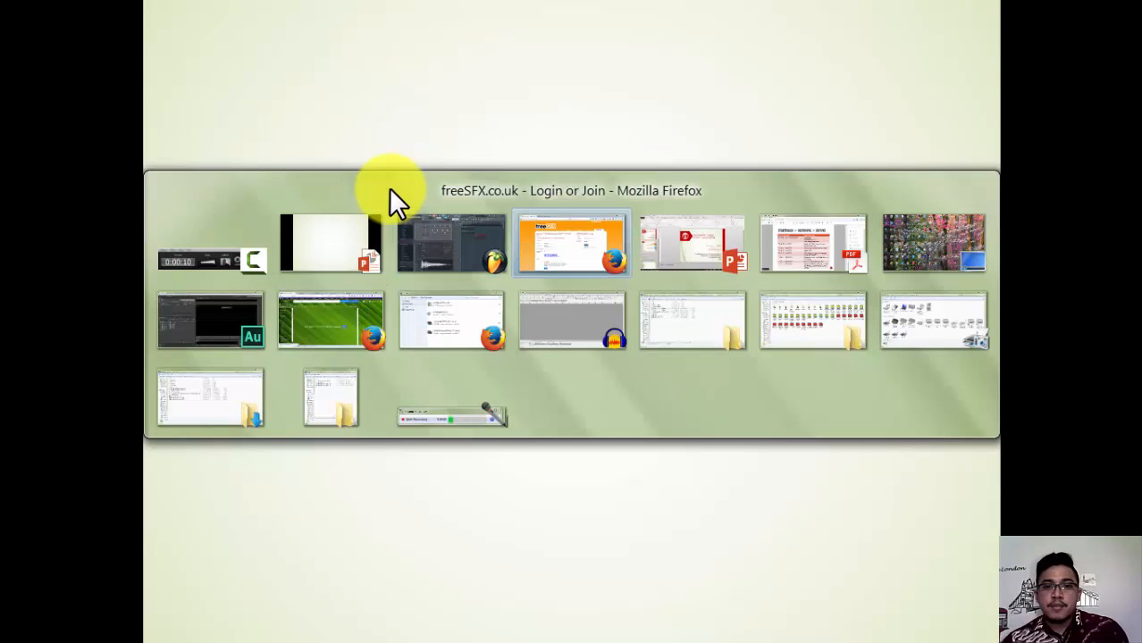
key(alt+Tab)
key(alt+Tab)
key(alt+Tab)
key(alt+Tab)
key(alt+Tab)
key(alt+Tab)
key(alt+Tab)
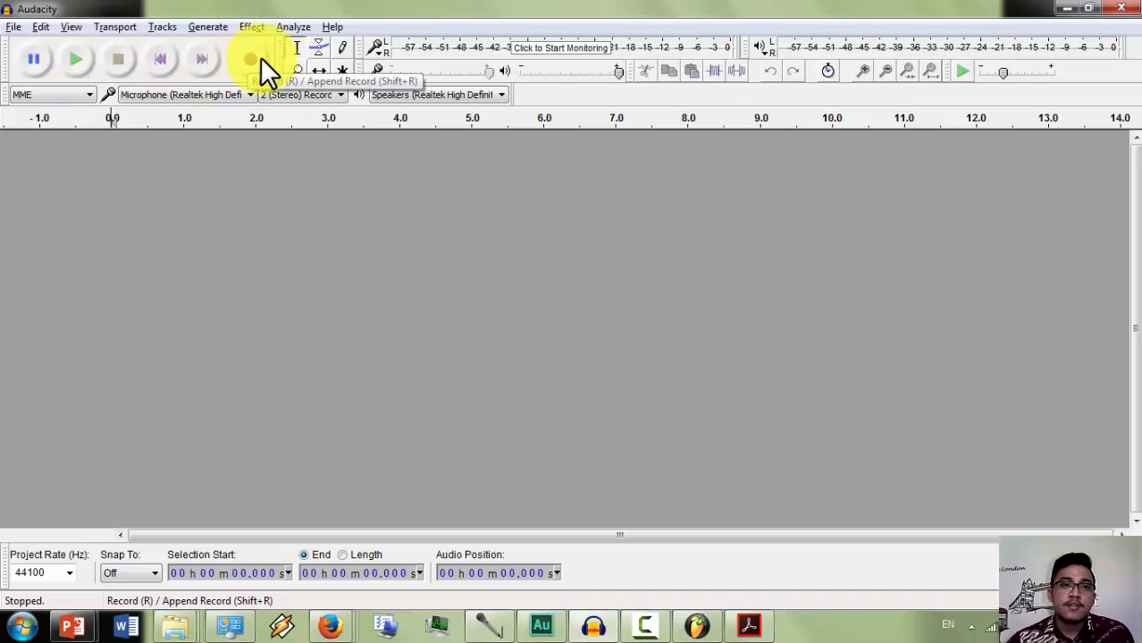
- Switch to Adobe Audition and open the settings for a new multitrack session
click(542, 626)
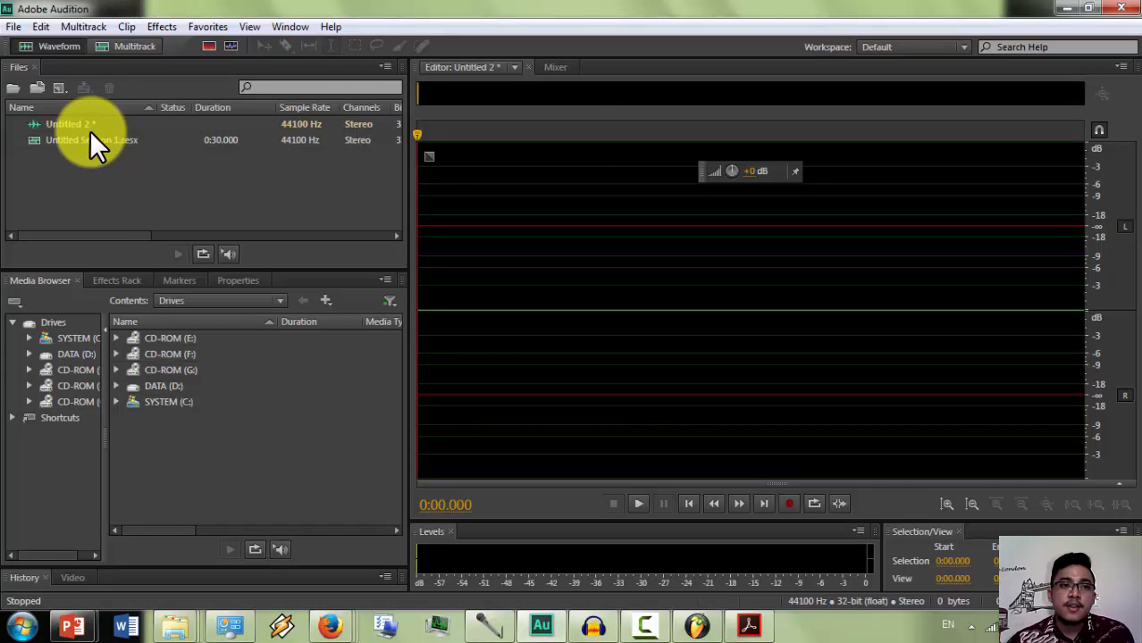
click(68, 150)
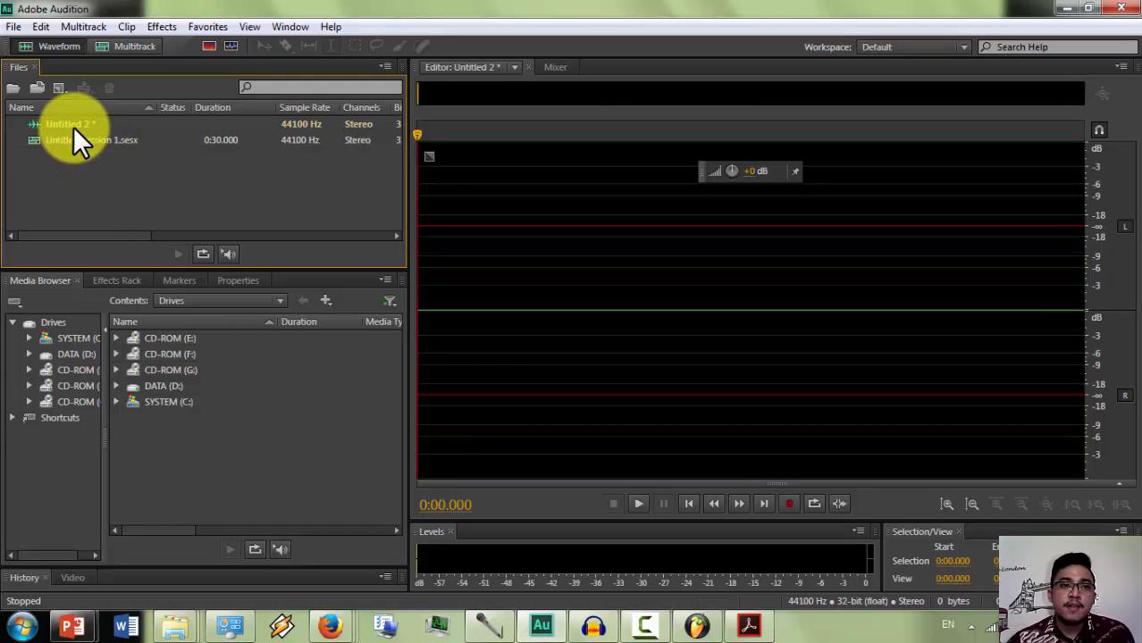
click(13, 27)
mouse_move(28, 42)
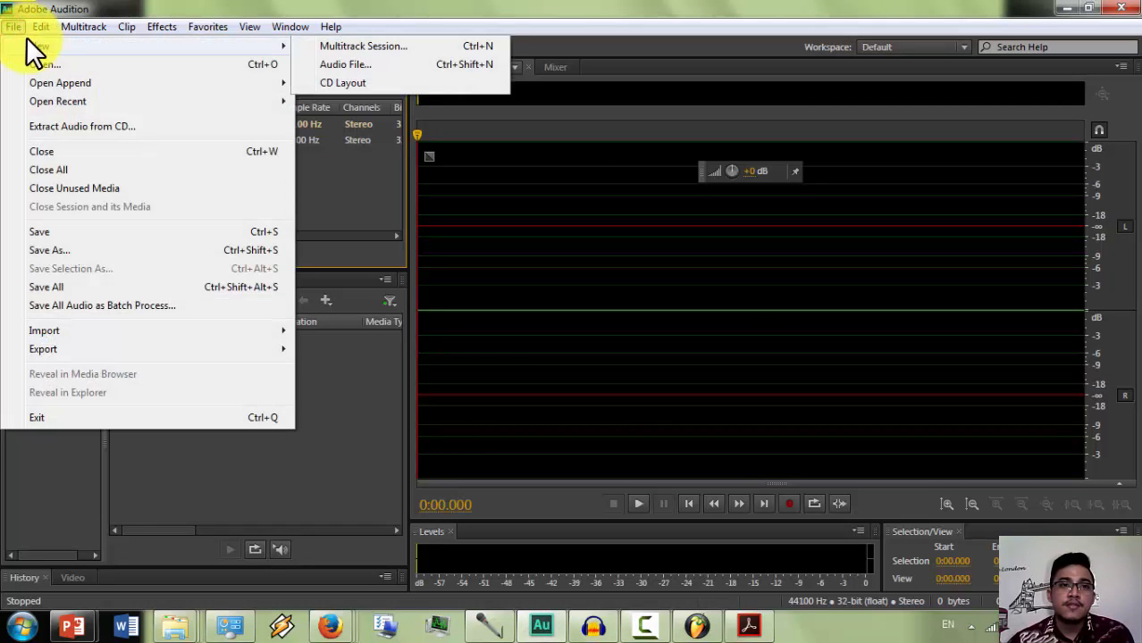
click(308, 45)
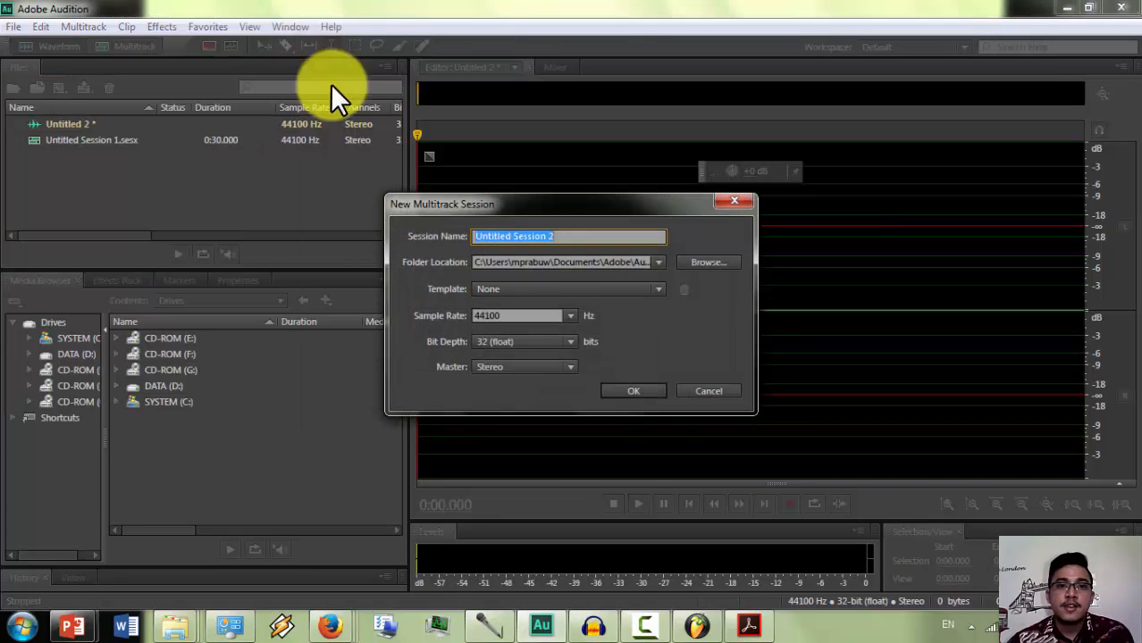
- Check the sample rate and bit depth options and create the multitrack session at 44100 Hz, 32 (float)
click(564, 314)
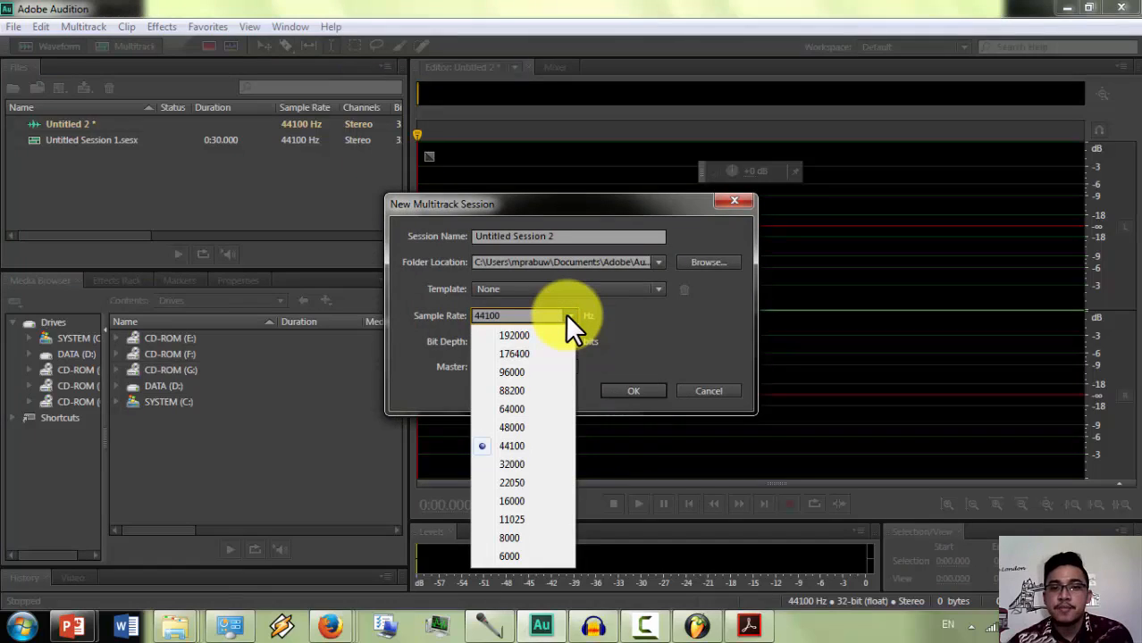
click(566, 314)
click(566, 314)
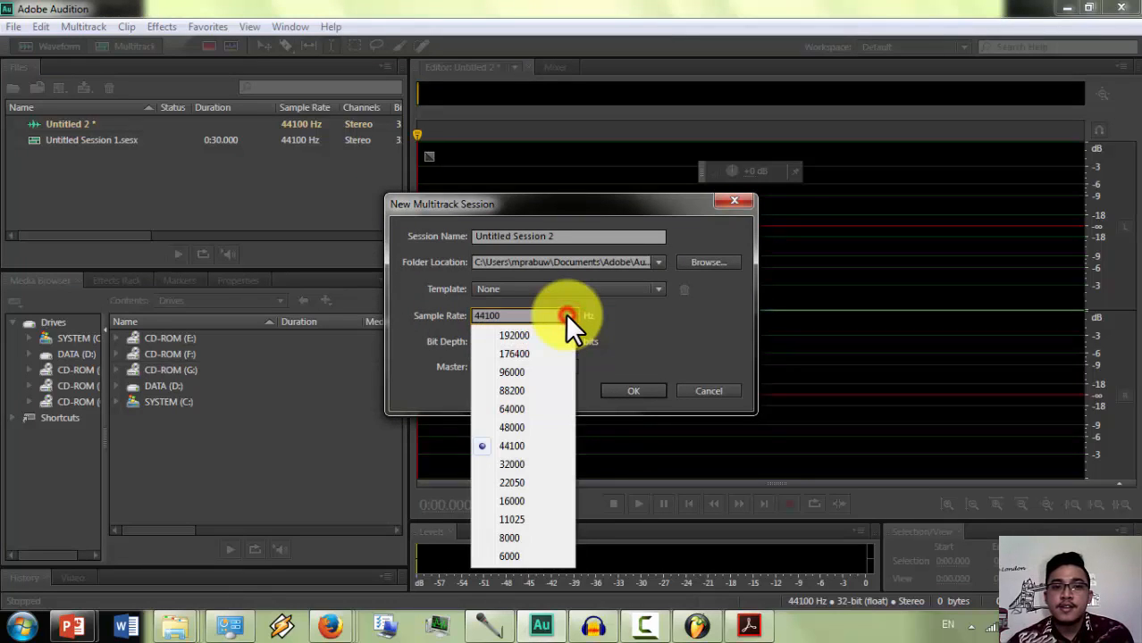
click(567, 315)
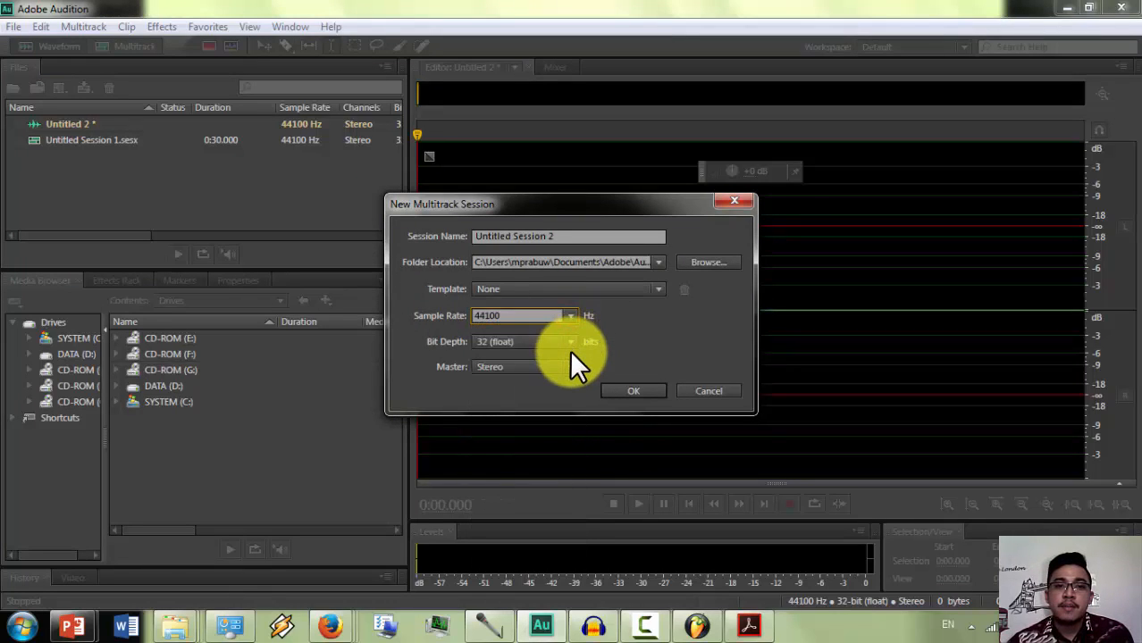
click(569, 342)
click(570, 345)
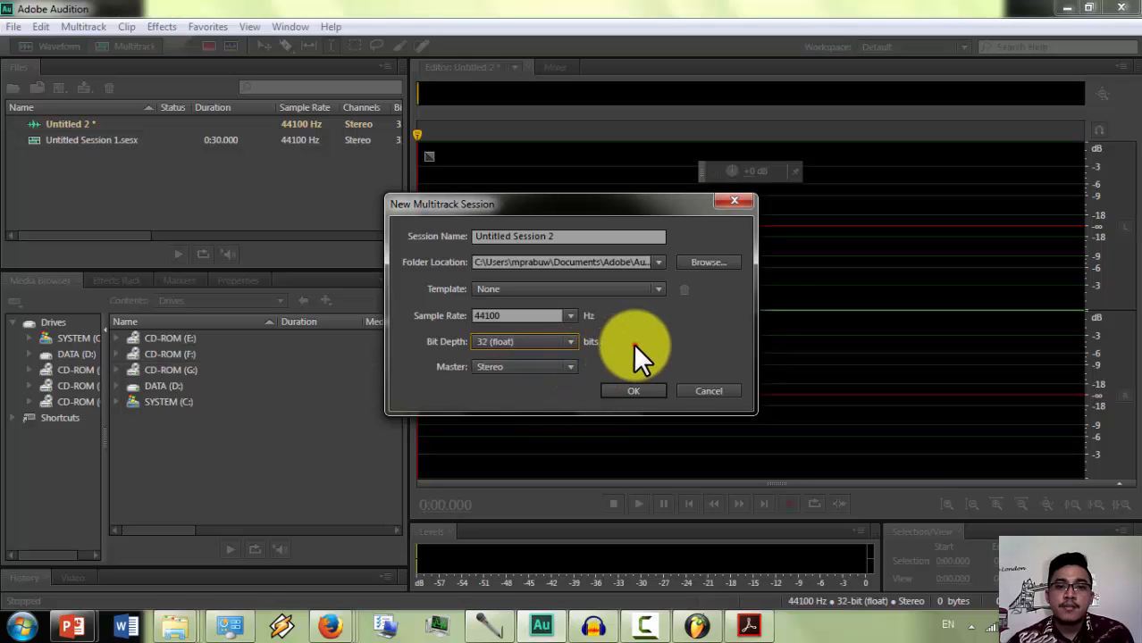
click(638, 390)
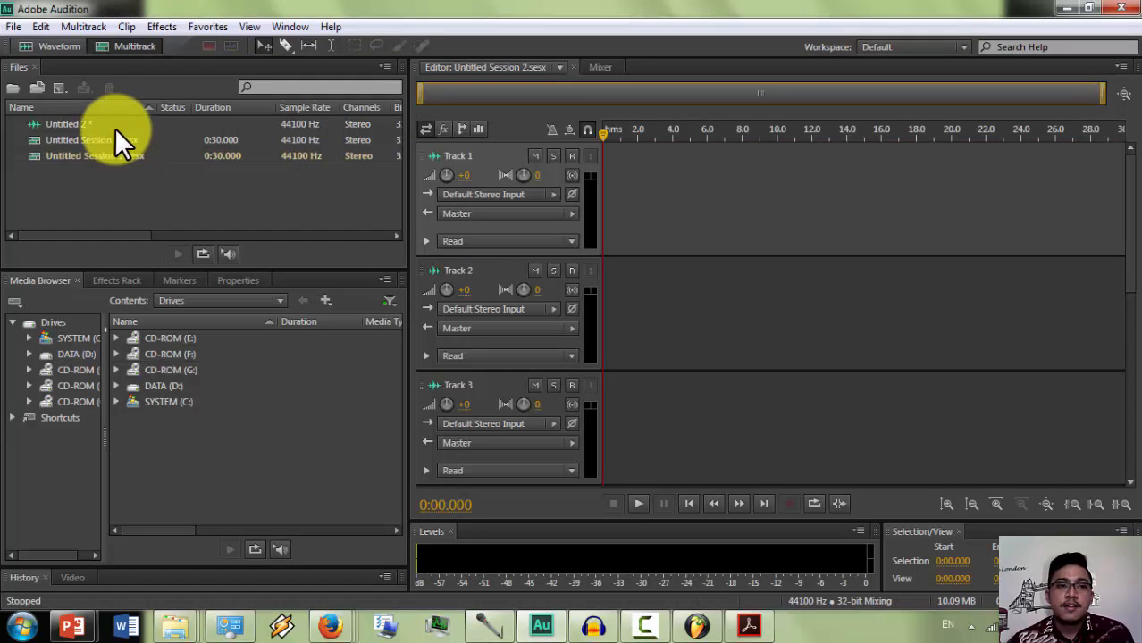
click(110, 122)
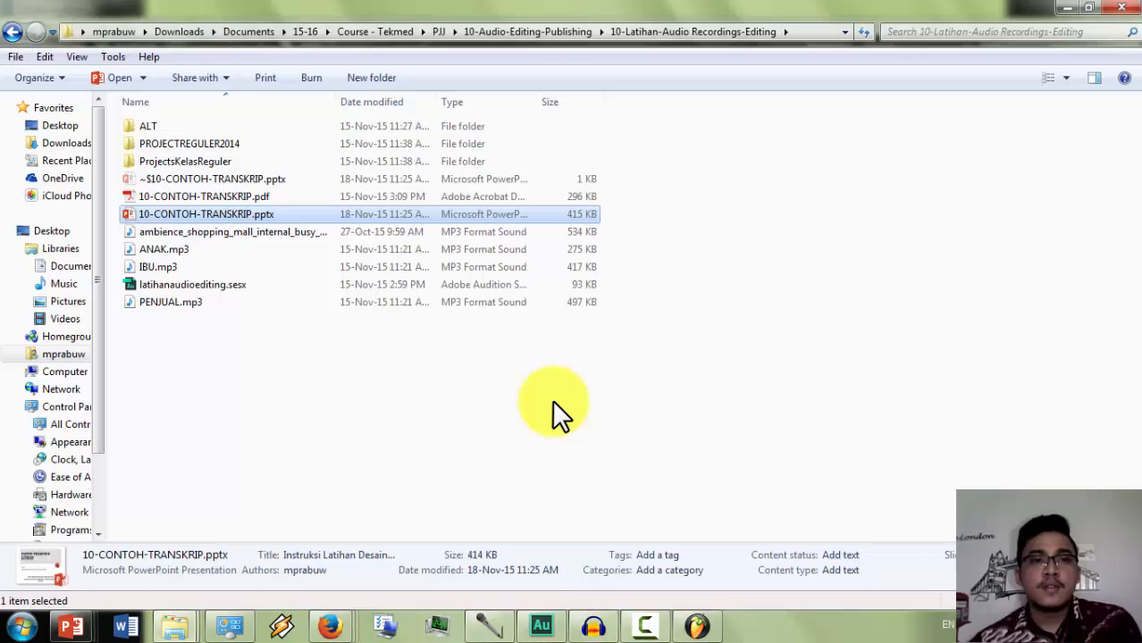
- Point out the transcript presentation, the shopping mall ambience file, ANAK.mp3 and IBU.mp3 in the practice folder
click(305, 430)
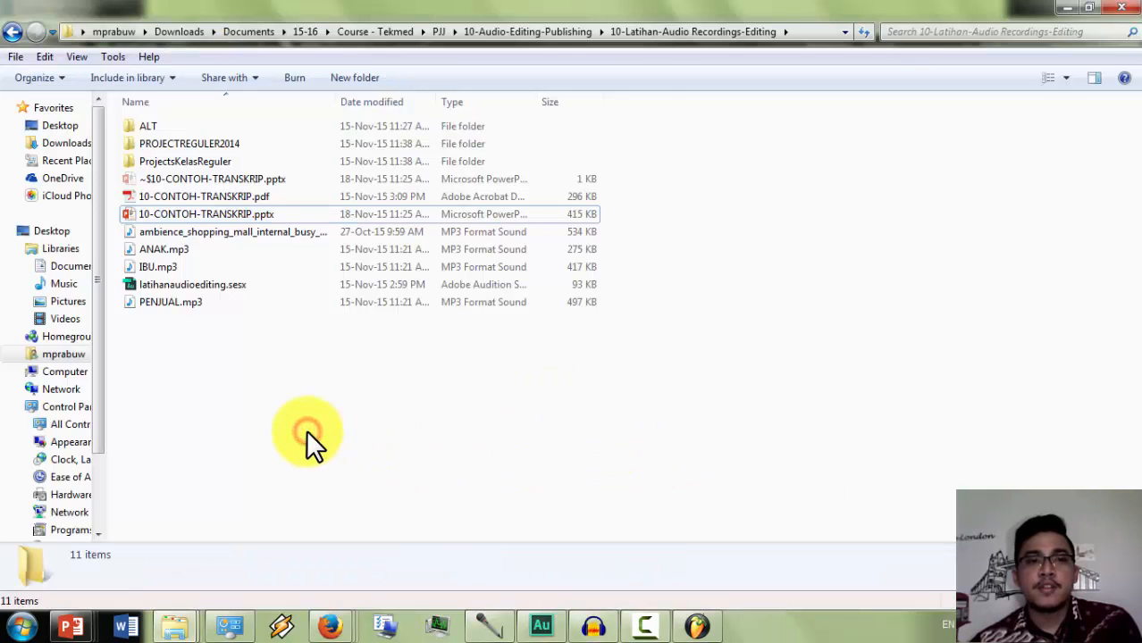
click(248, 213)
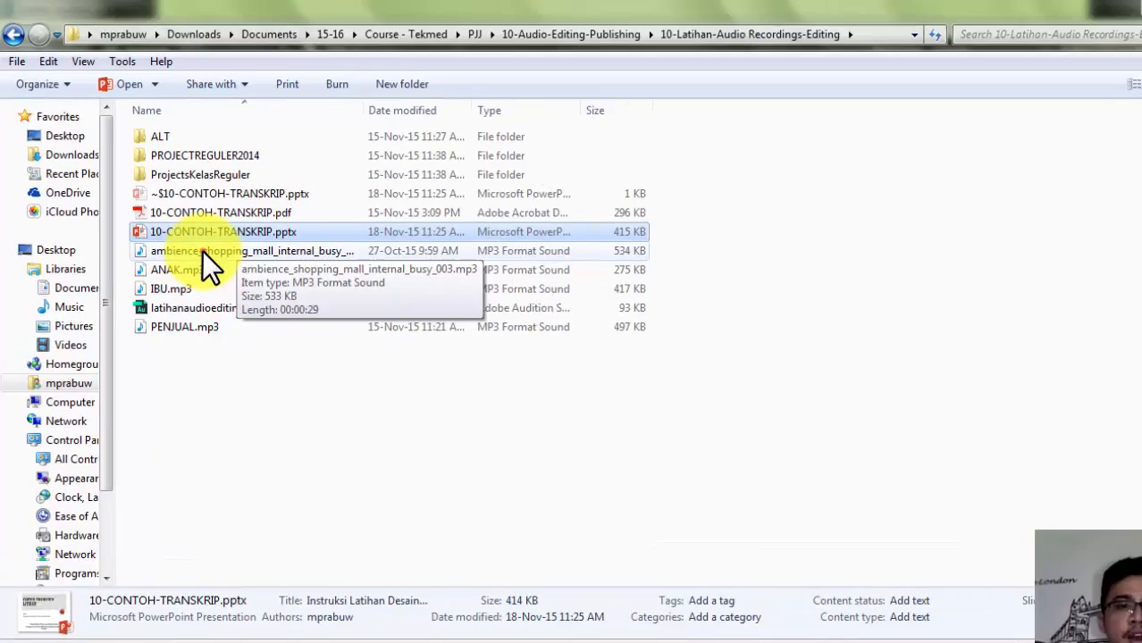
click(201, 233)
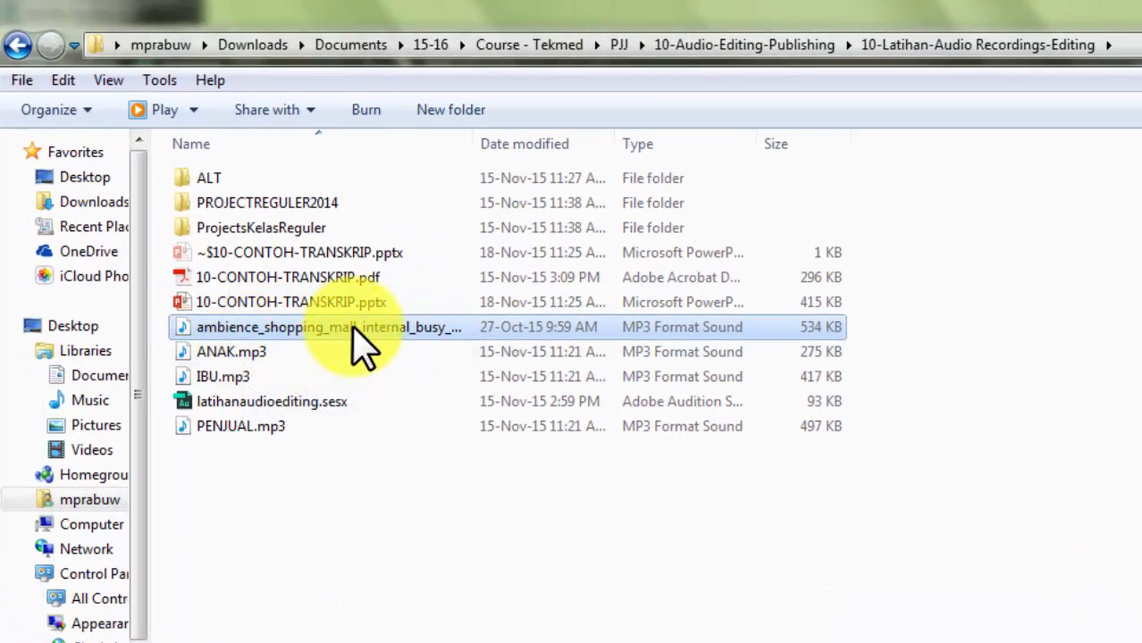
click(349, 327)
click(254, 358)
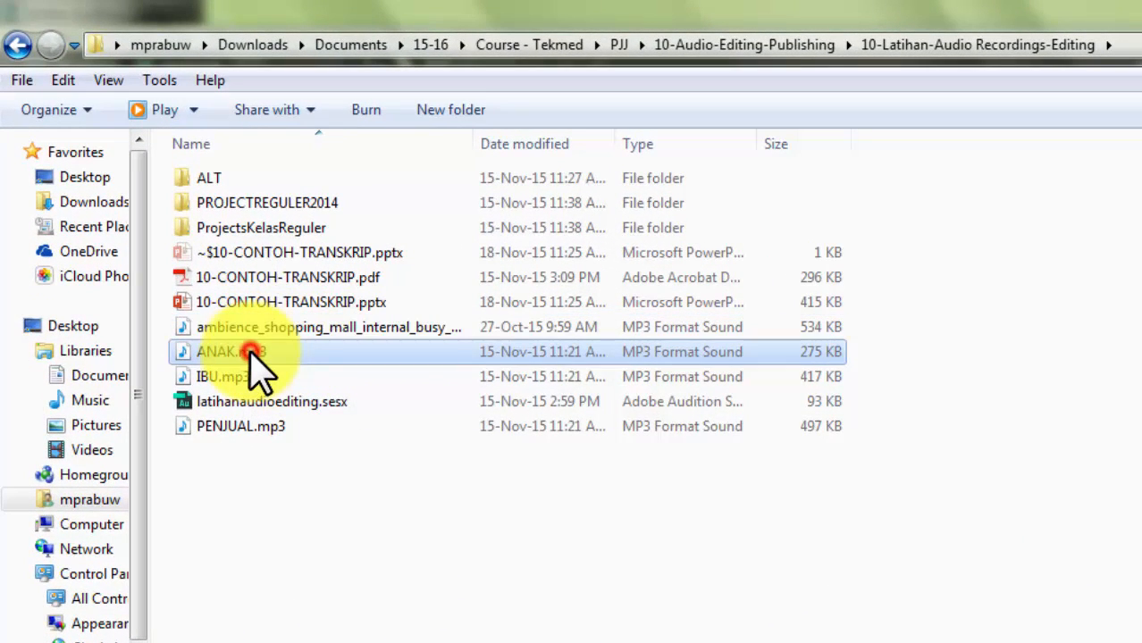
click(243, 377)
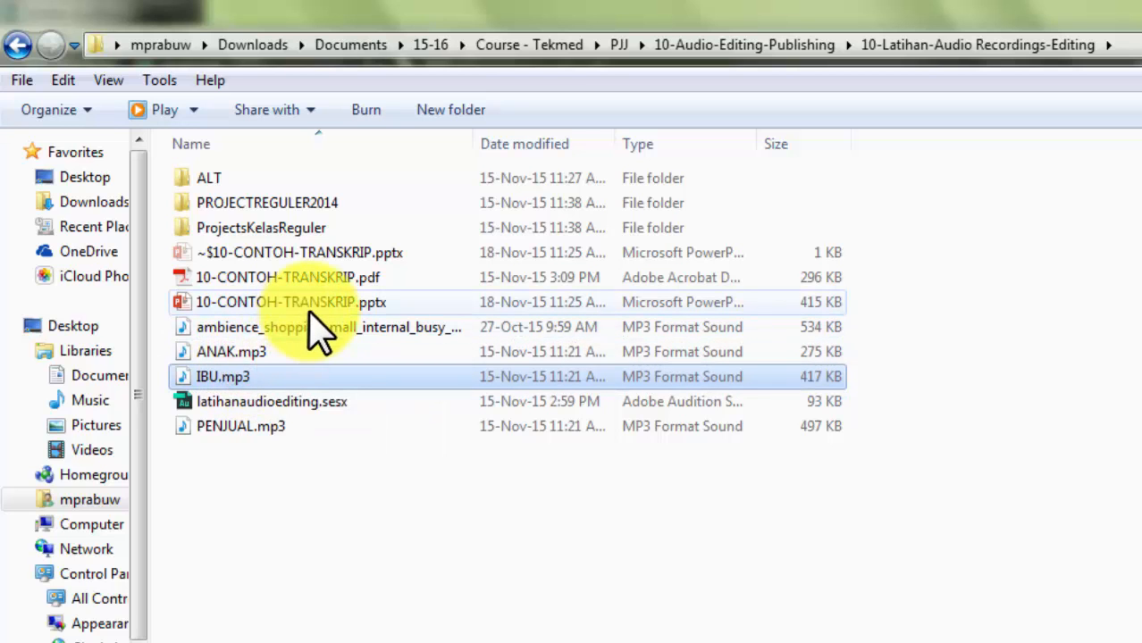
- Open 10-CONTOH-TRANSKRIP.pptx in PowerPoint and show slide 2 with the timed transcript table
click(272, 303)
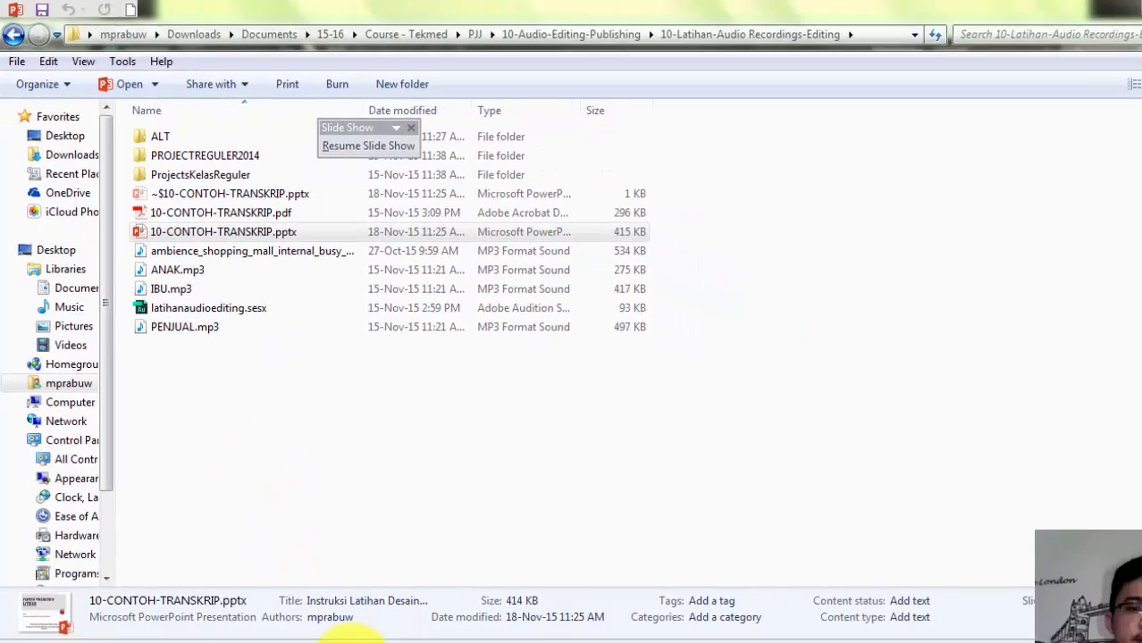
key(alt+Tab)
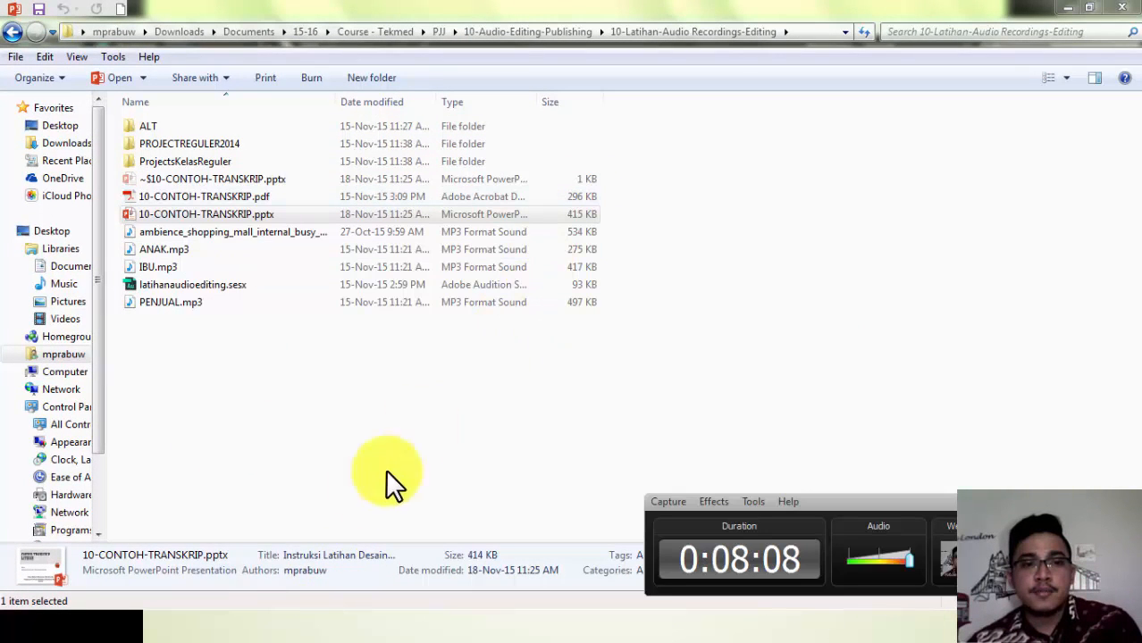
key(alt+Tab)
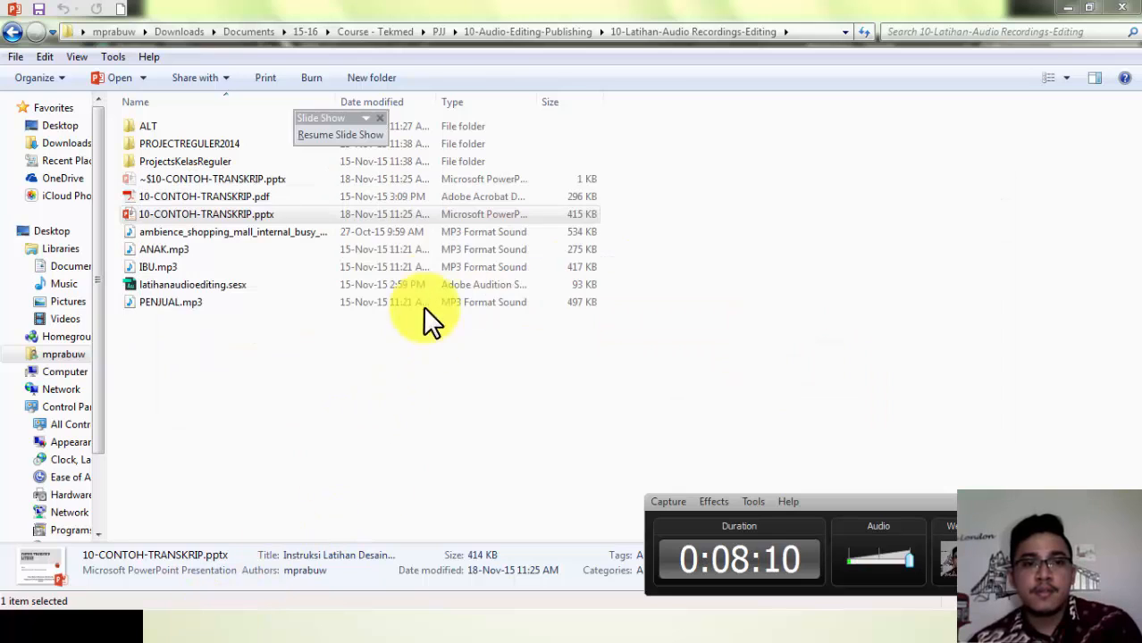
click(382, 132)
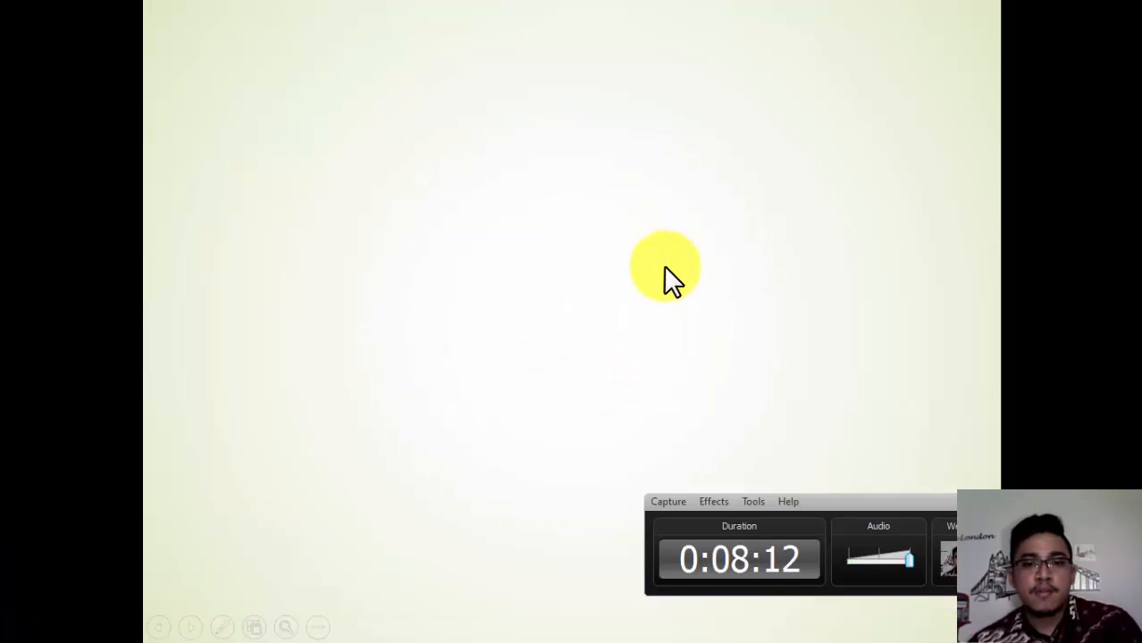
key(alt+Tab)
key(alt+Tab)
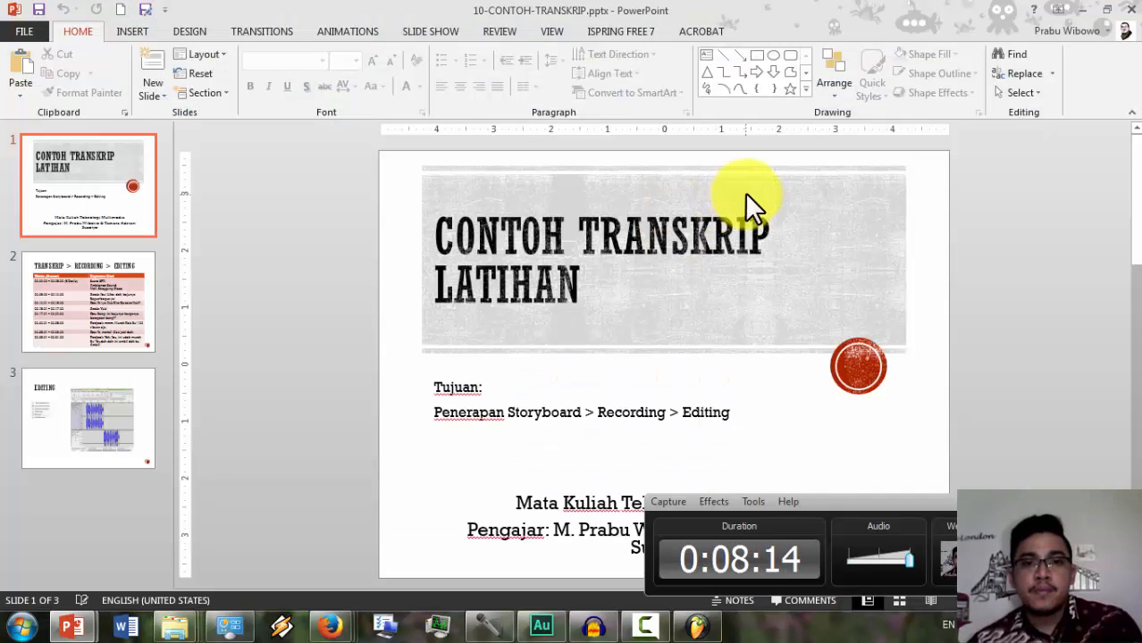
click(124, 290)
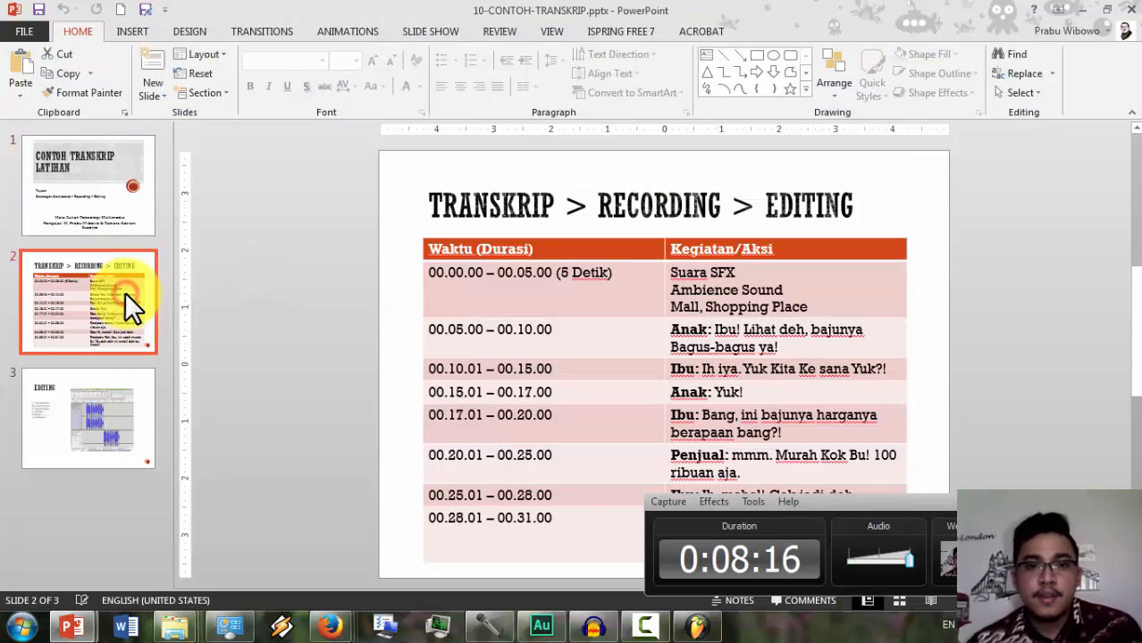
- Review the title slide and the timed dialogue on slide 2, from the 00.05.00 – 00.10.00 row to the final Penjual line
click(105, 217)
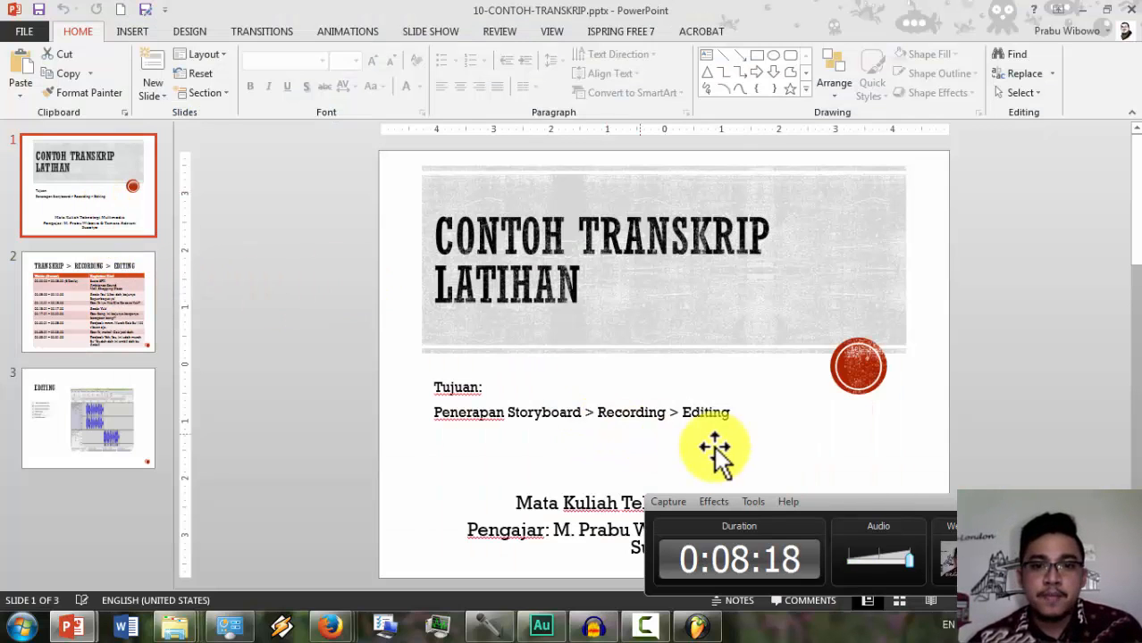
click(115, 333)
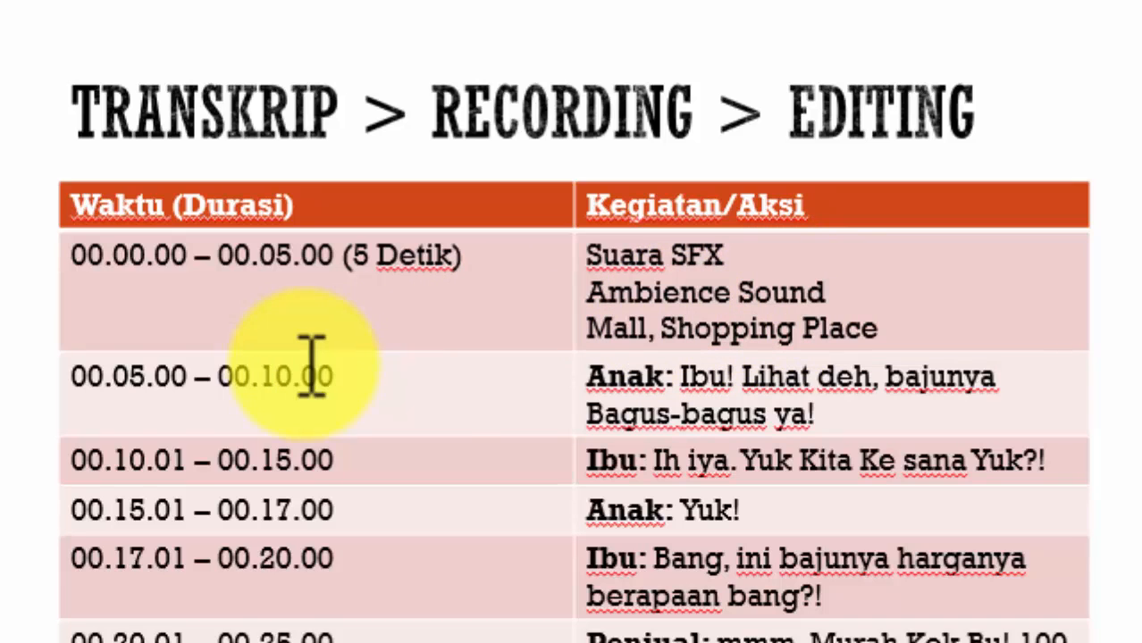
click(141, 383)
click(302, 382)
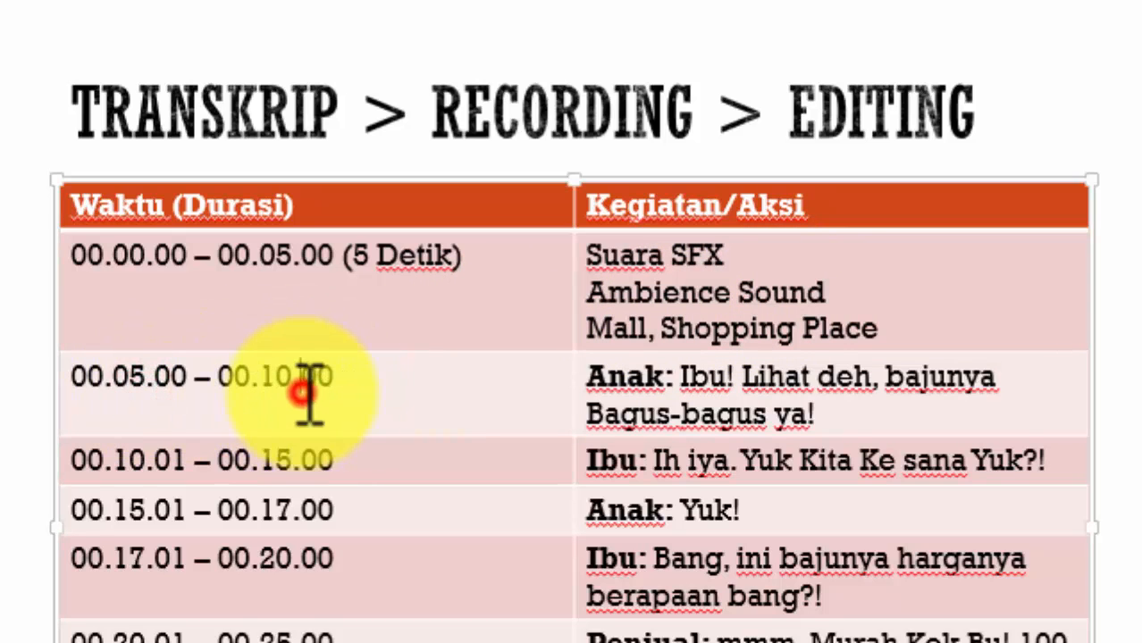
click(680, 380)
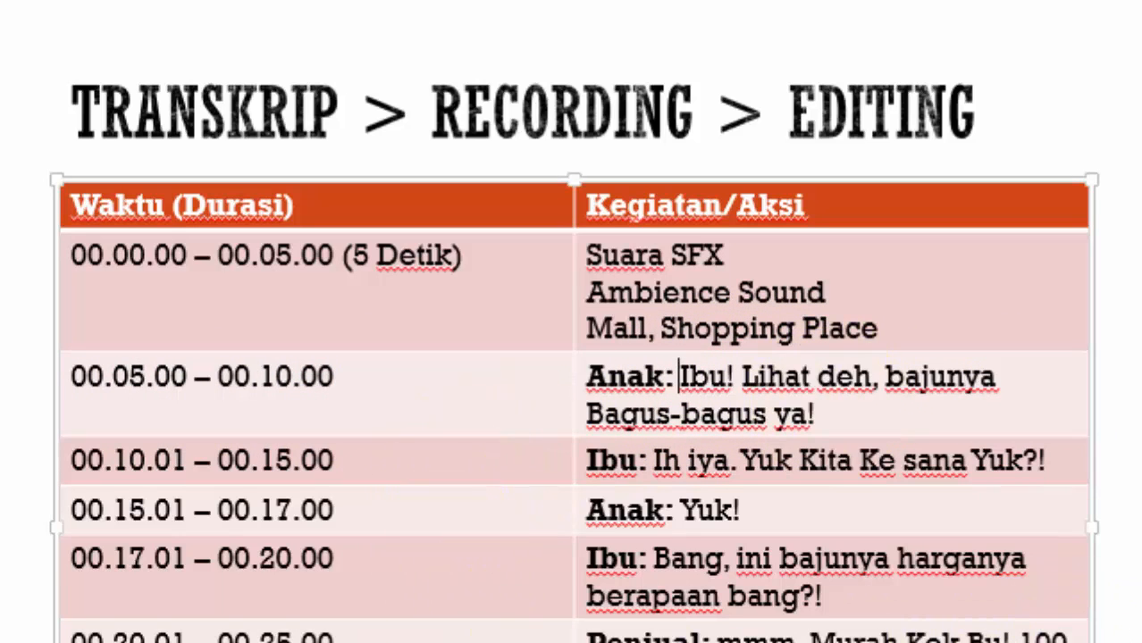
scroll(565, 536, down, 5)
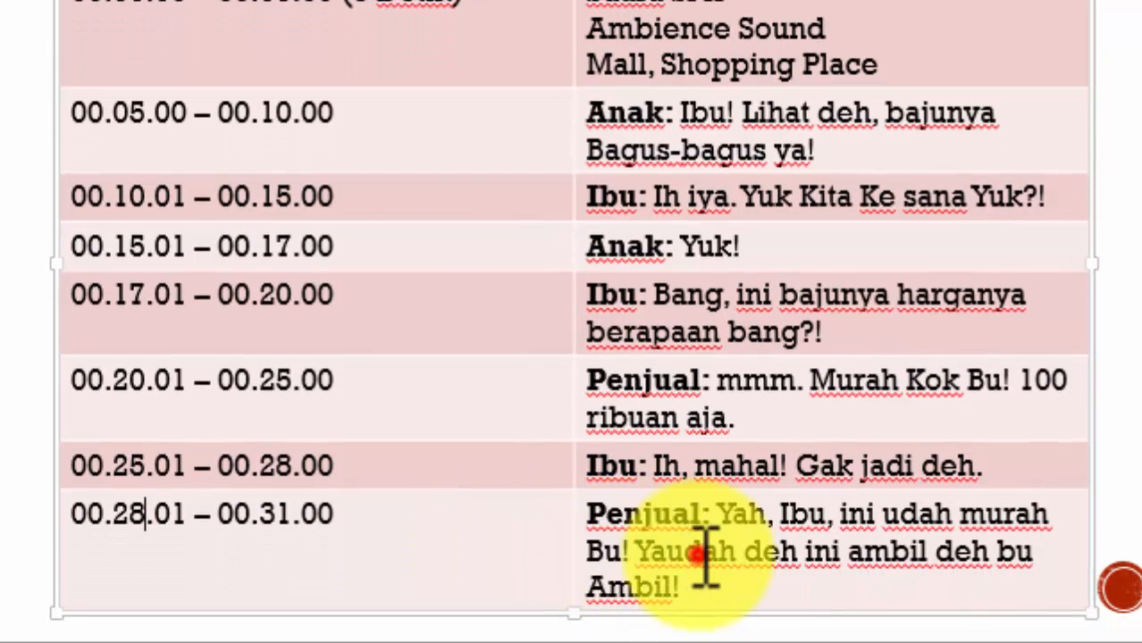
click(701, 548)
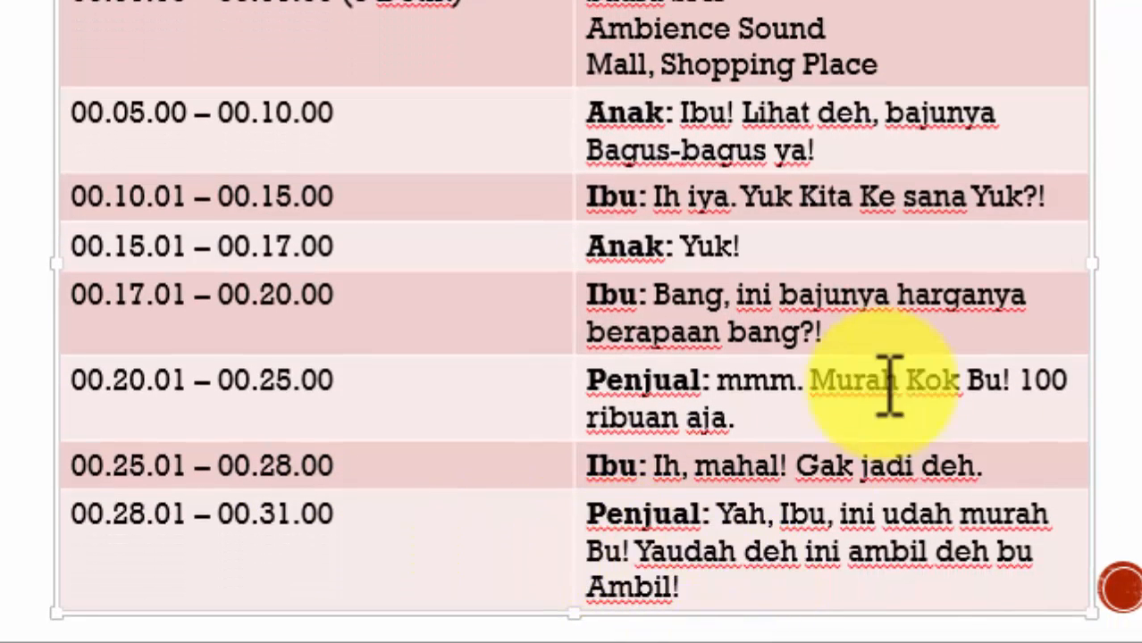
- Switch to the practice folder and point out the shopping mall ambience file, ANAK.mp3, IBU.mp3 and PENJUAL.mp3
key(alt+Tab)
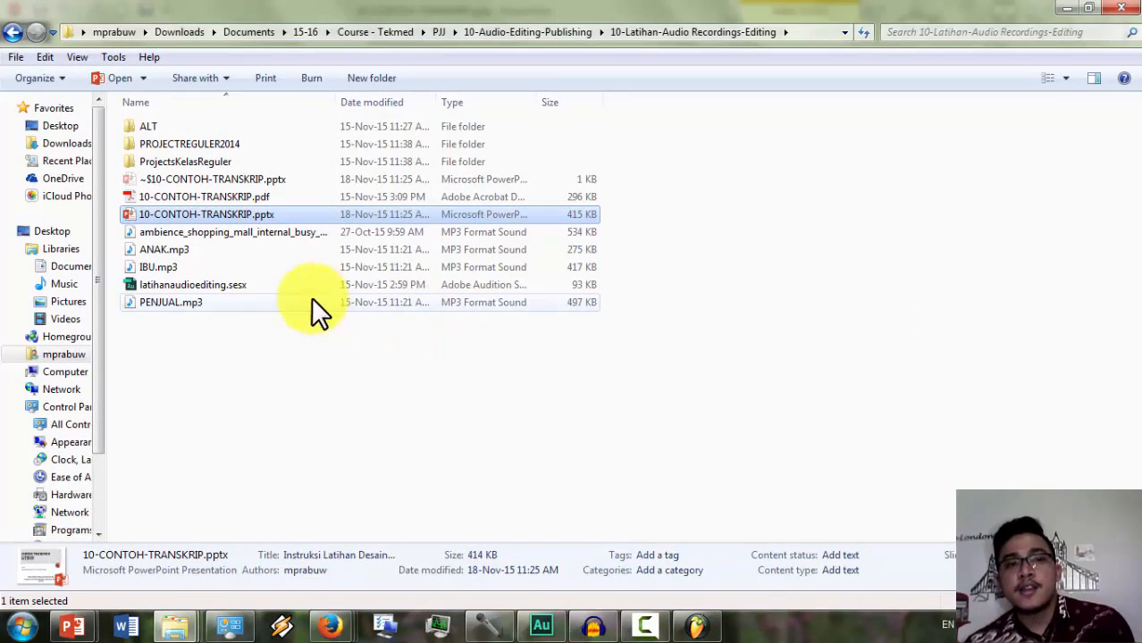
click(231, 265)
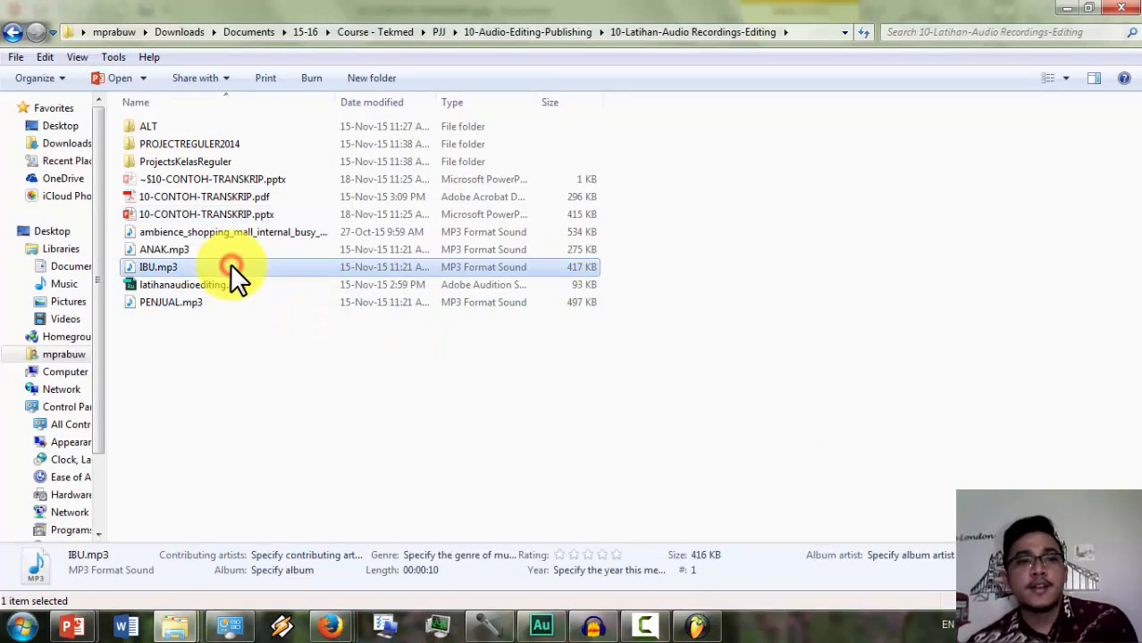
click(214, 233)
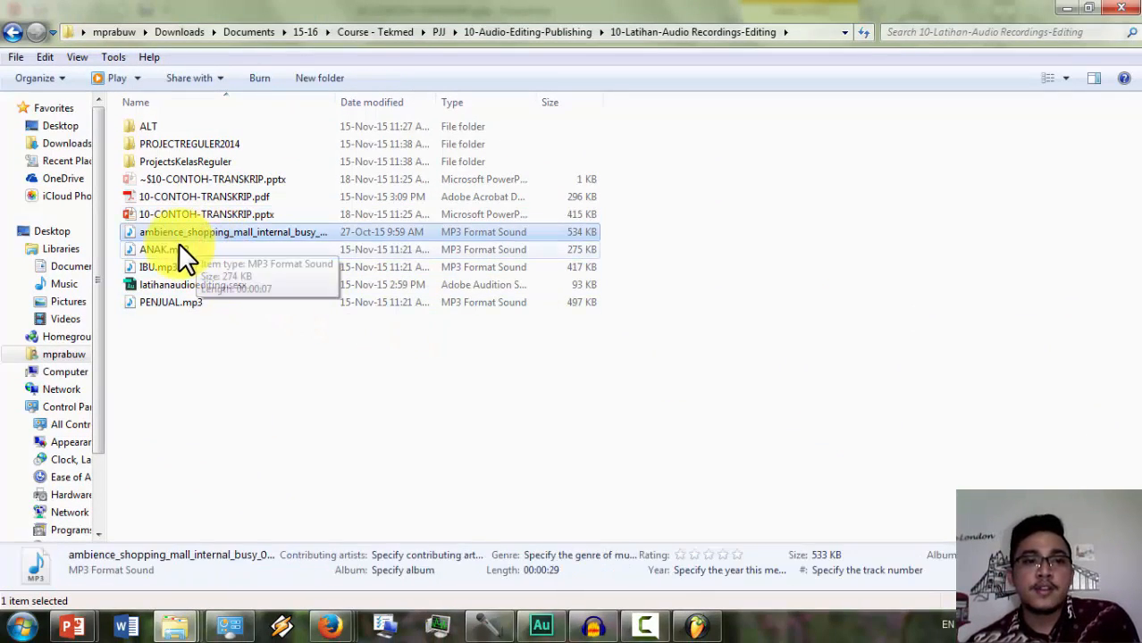
click(169, 248)
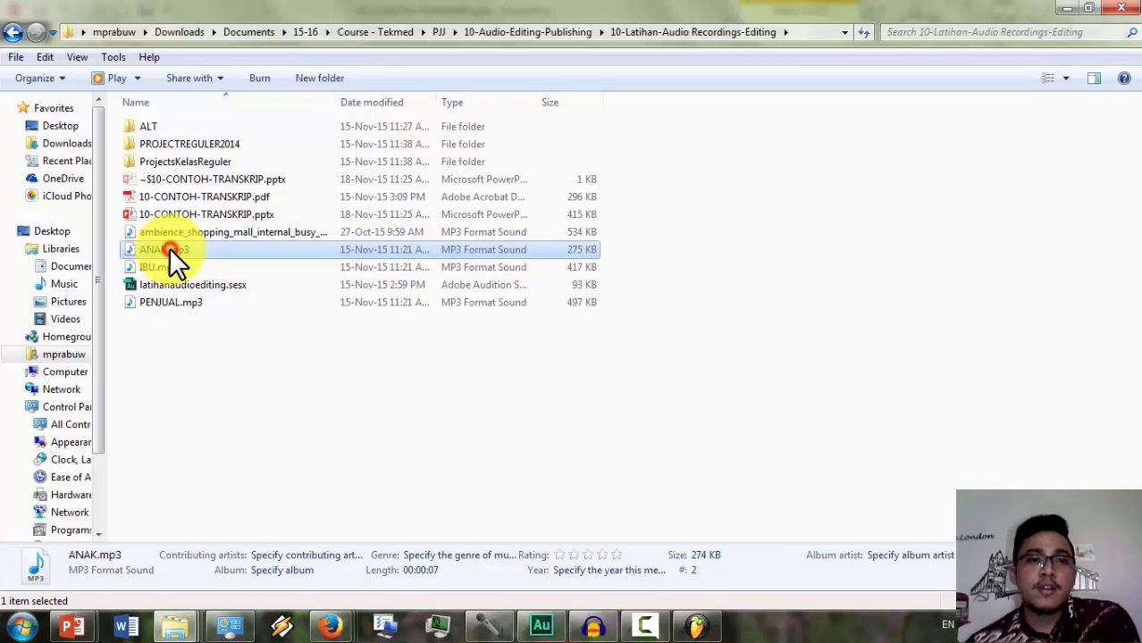
click(150, 267)
click(167, 303)
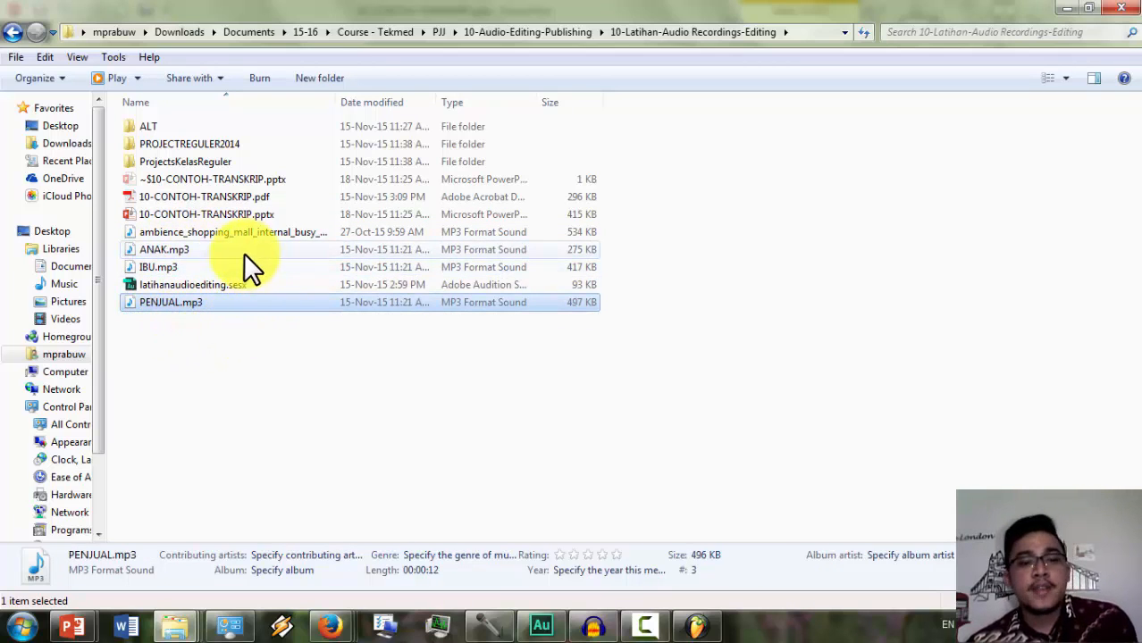
- Revisit the transcript slide and show Adobe Audition and Audacity as editing programs, ending on Audition's multitrack session
key(alt+Tab)
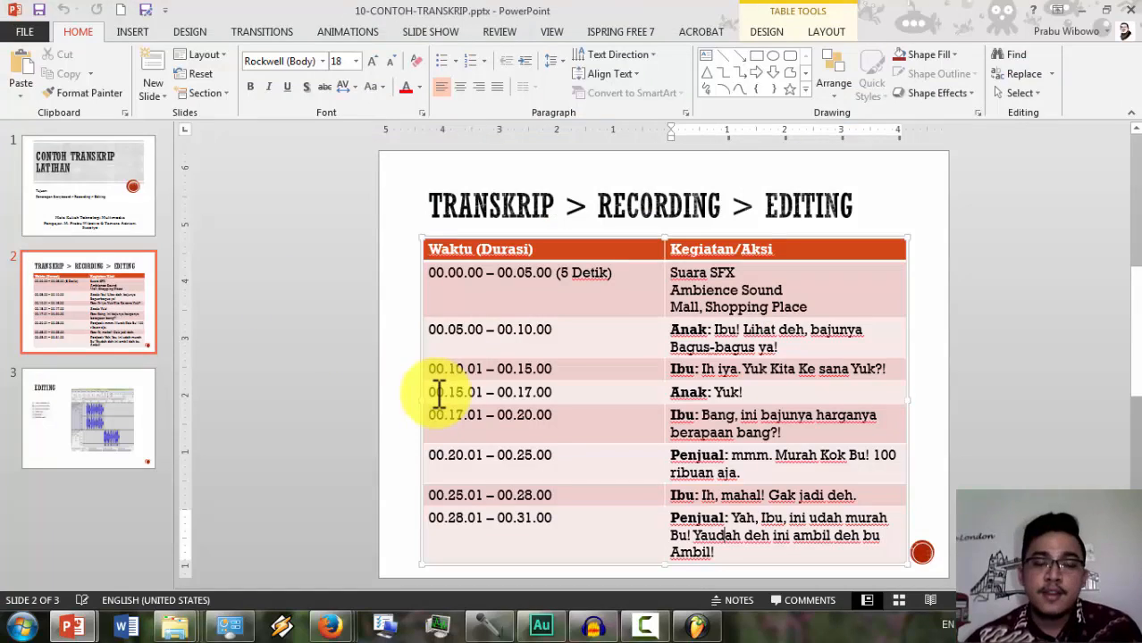
click(554, 626)
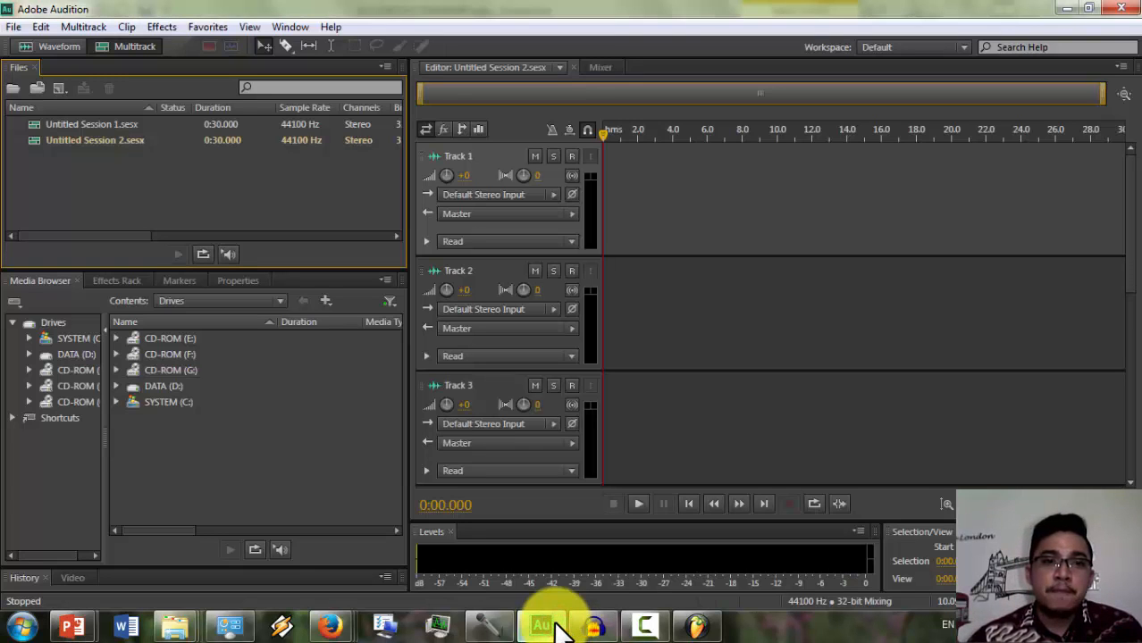
mouse_move(589, 632)
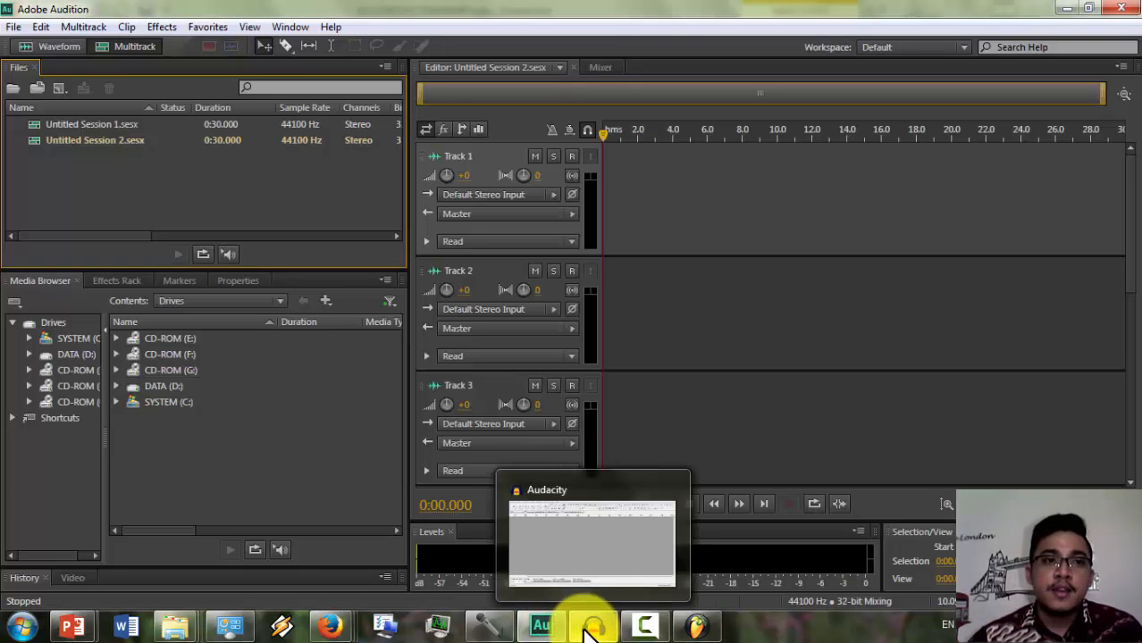
click(311, 178)
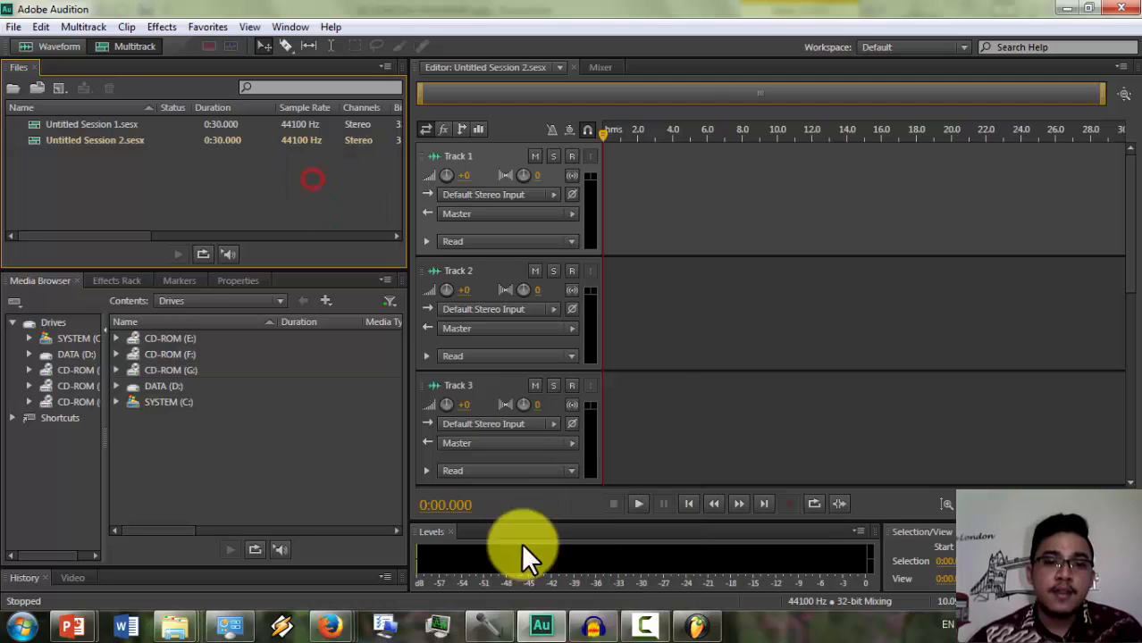
click(590, 630)
click(545, 623)
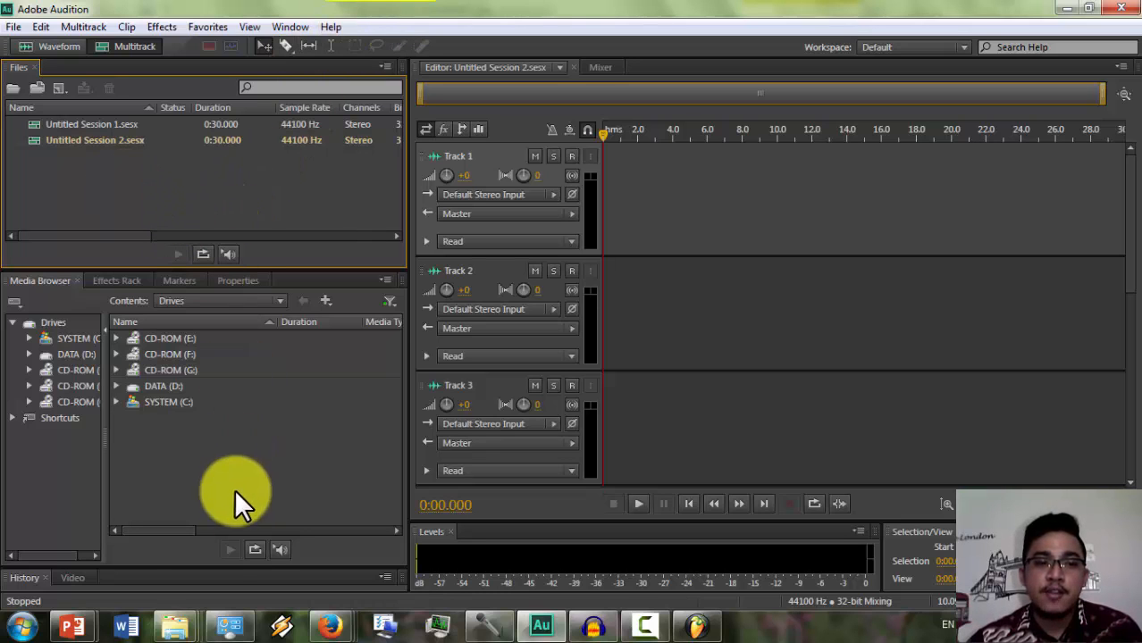
- Return to the transcript slide in PowerPoint and collapse the ribbon to give the slide more room
mouse_move(183, 620)
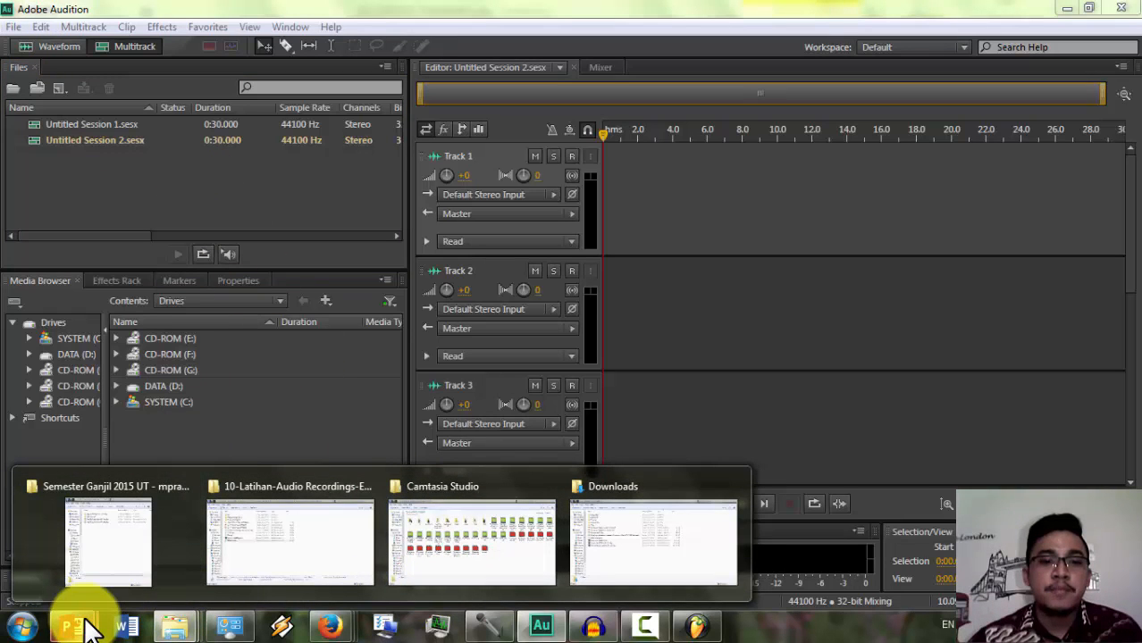
mouse_move(90, 628)
click(301, 550)
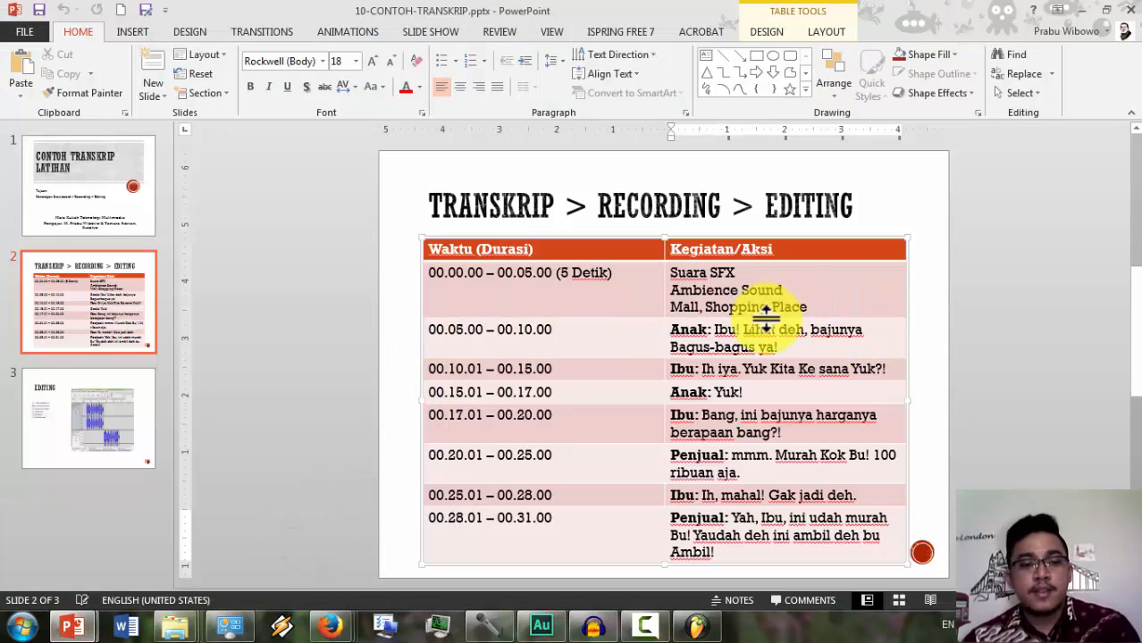
key(alt+Tab)
key(alt+Tab)
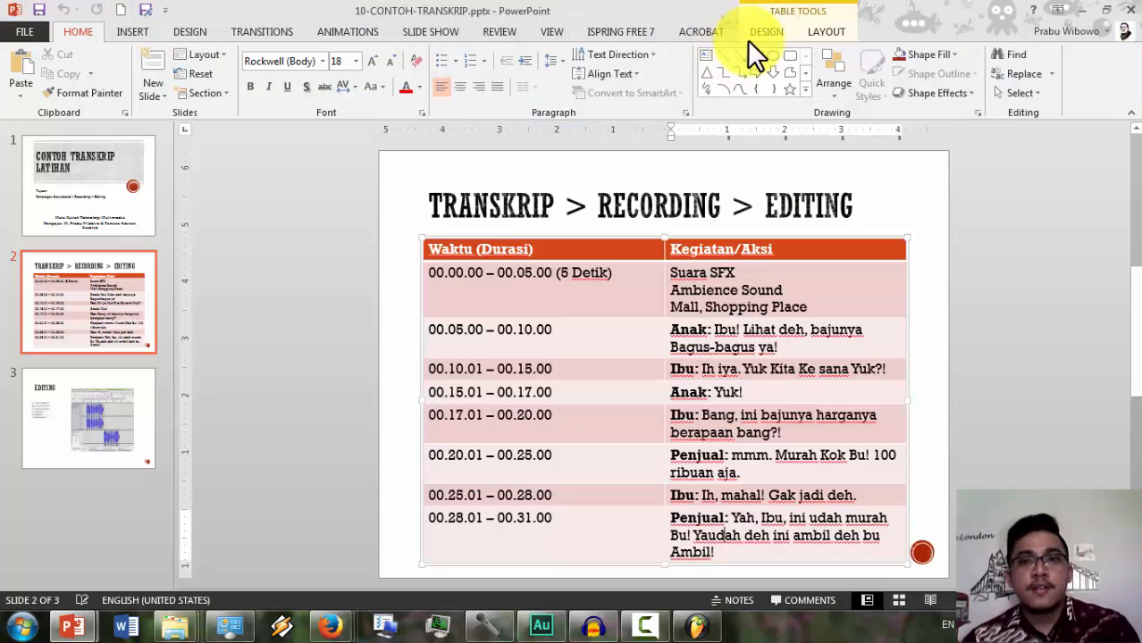
click(766, 33)
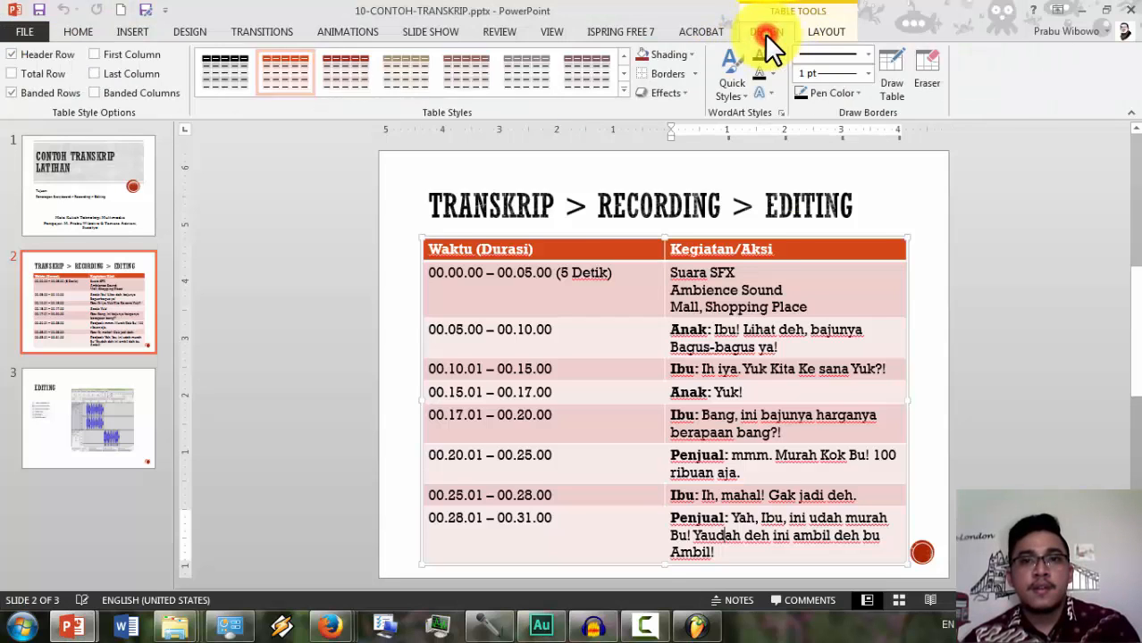
double_click(764, 34)
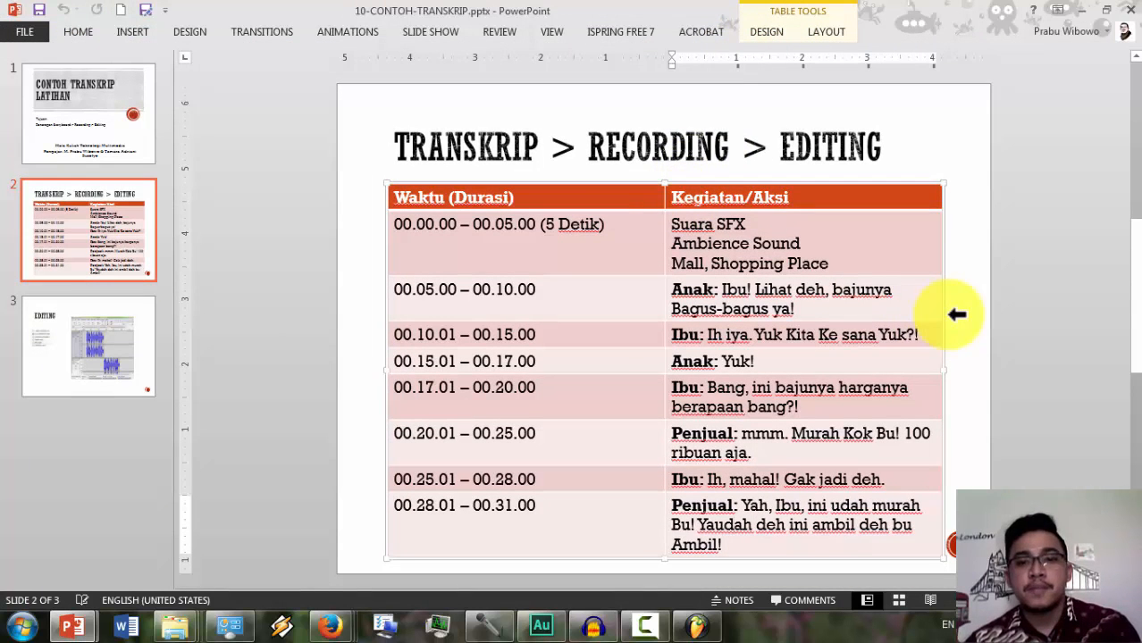
- Import the shopping mall ambience file, ANAK.mp3, IBU.mp3 and PENJUAL.mp3 from the practice folder into Adobe Audition
key(alt+Tab)
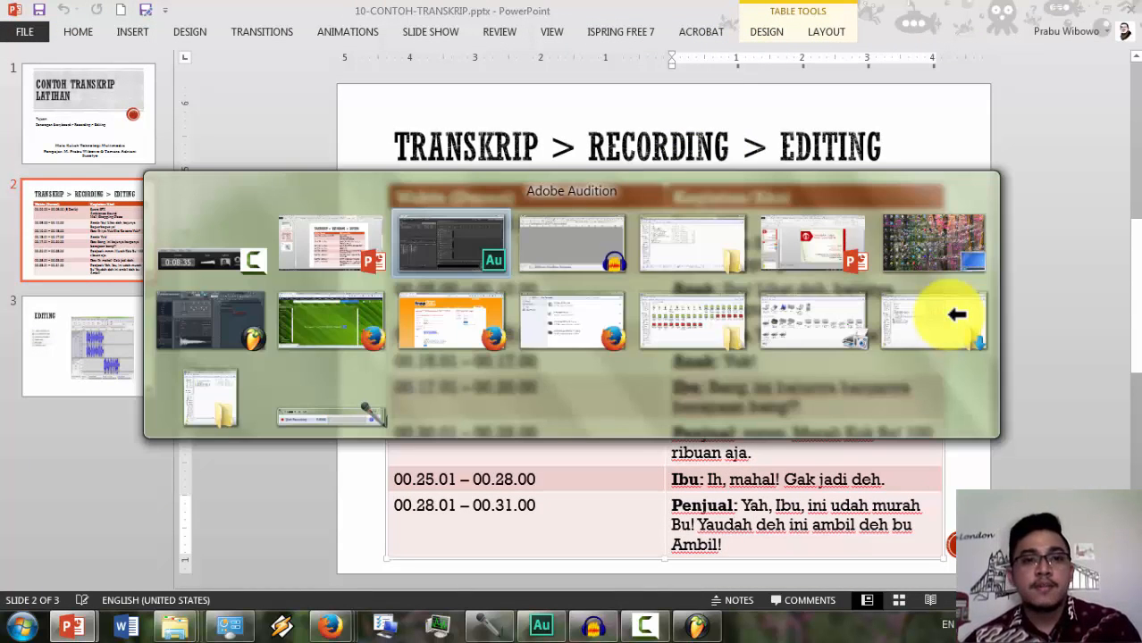
key(alt+Tab)
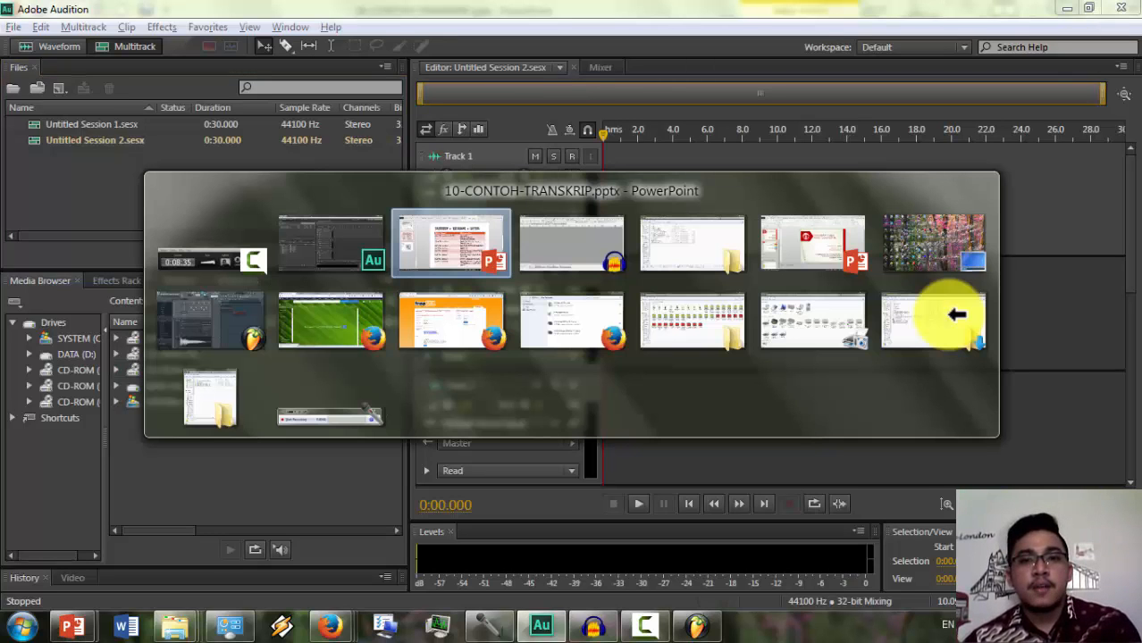
key(alt+Tab)
key(alt+Tab)
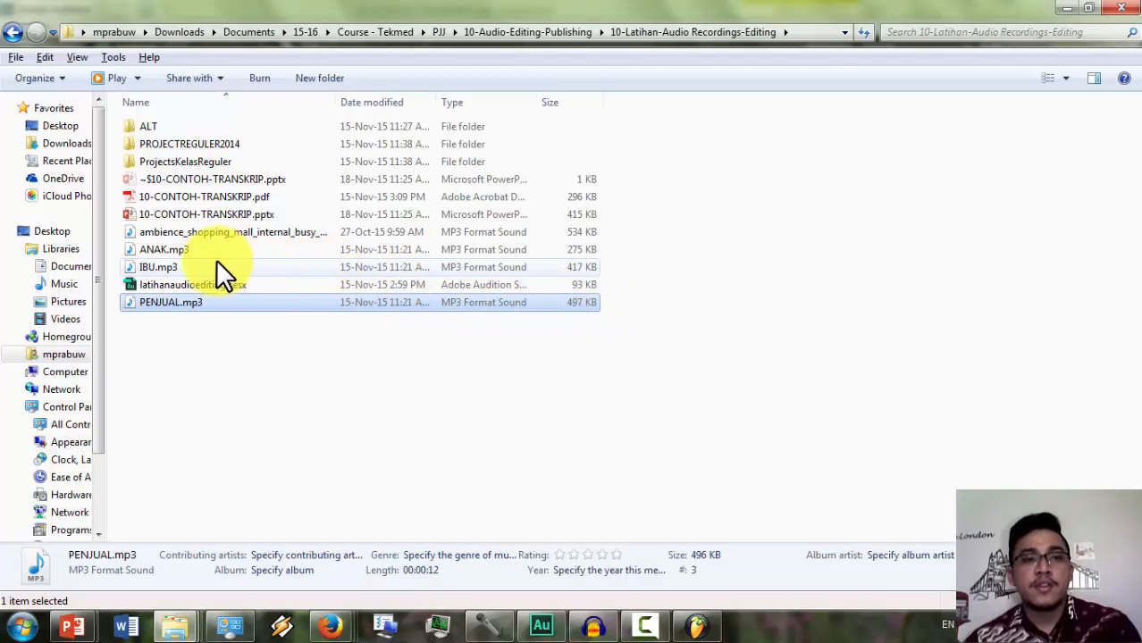
click(177, 233)
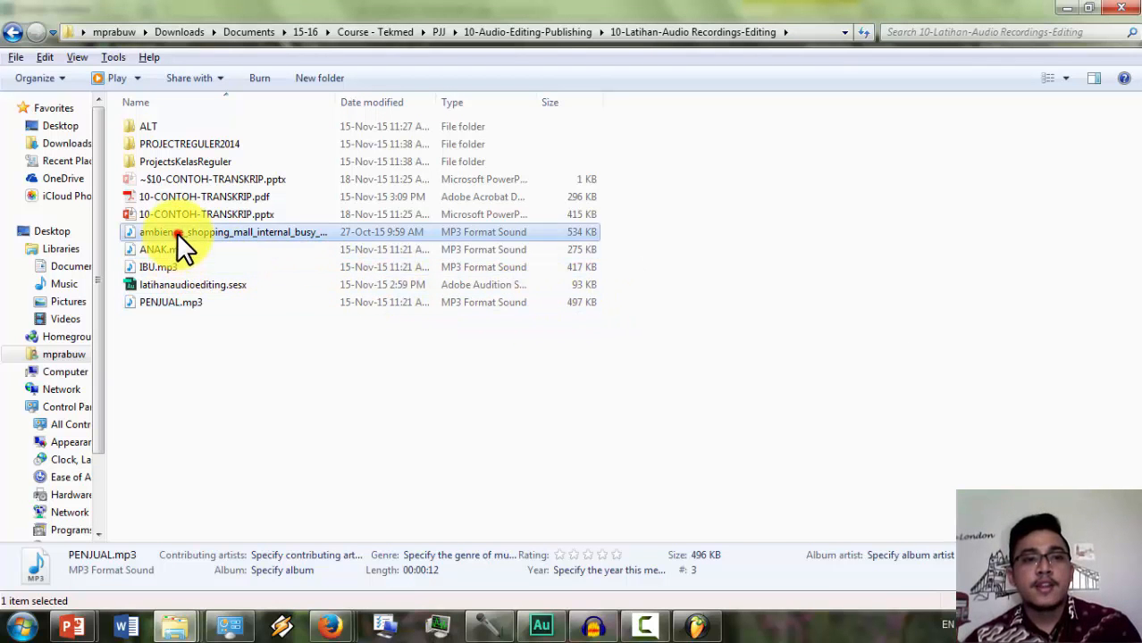
shift+click(154, 300)
ctrl+click(159, 282)
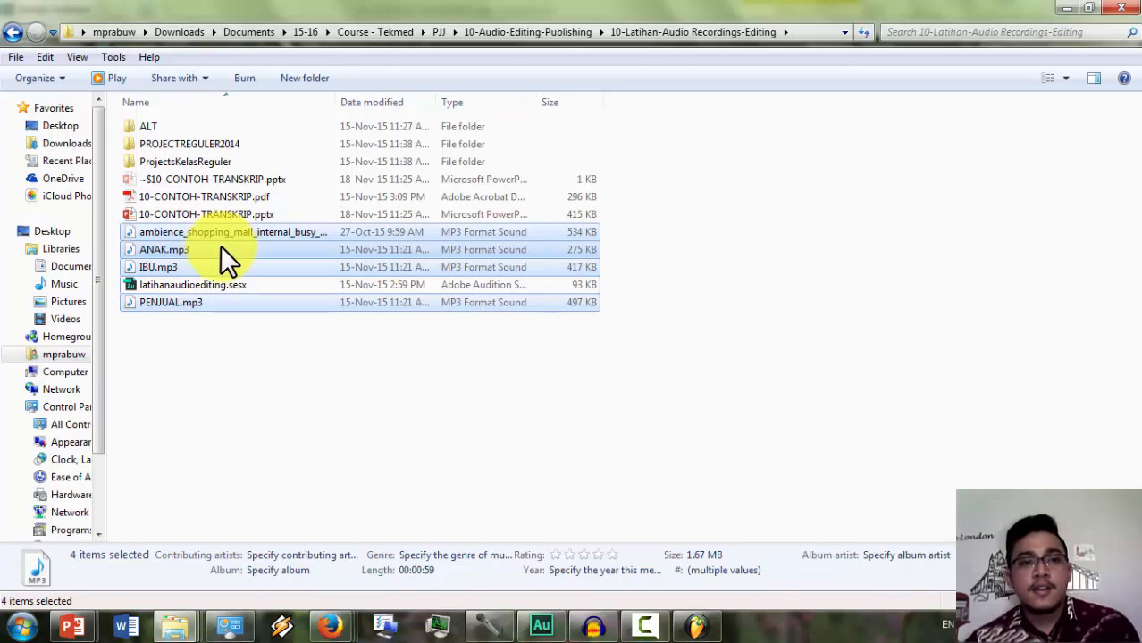
drag(169, 247, 119, 190)
key(alt+Tab)
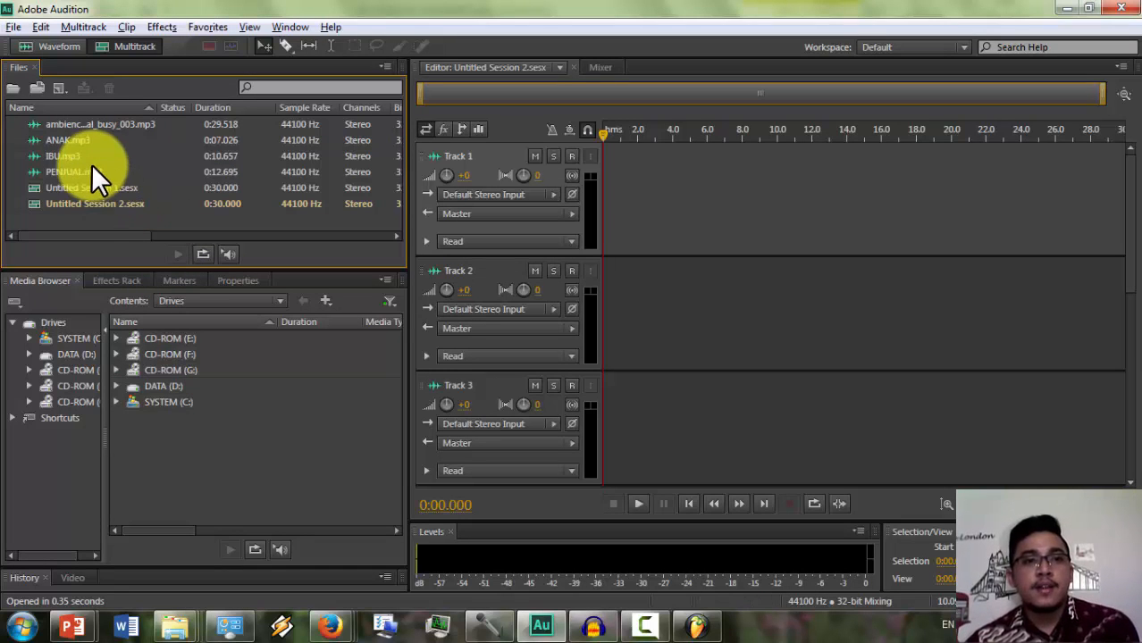
- Check the ambience sound entry in the first row of the PowerPoint transcript and return to Adobe Audition
click(93, 141)
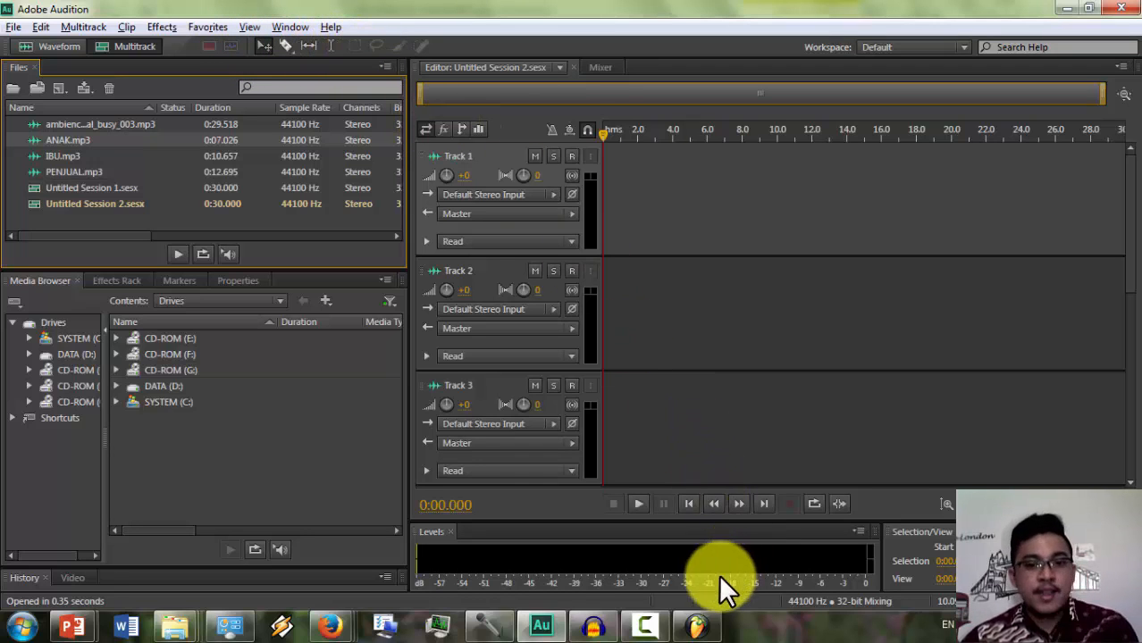
key(alt+Tab)
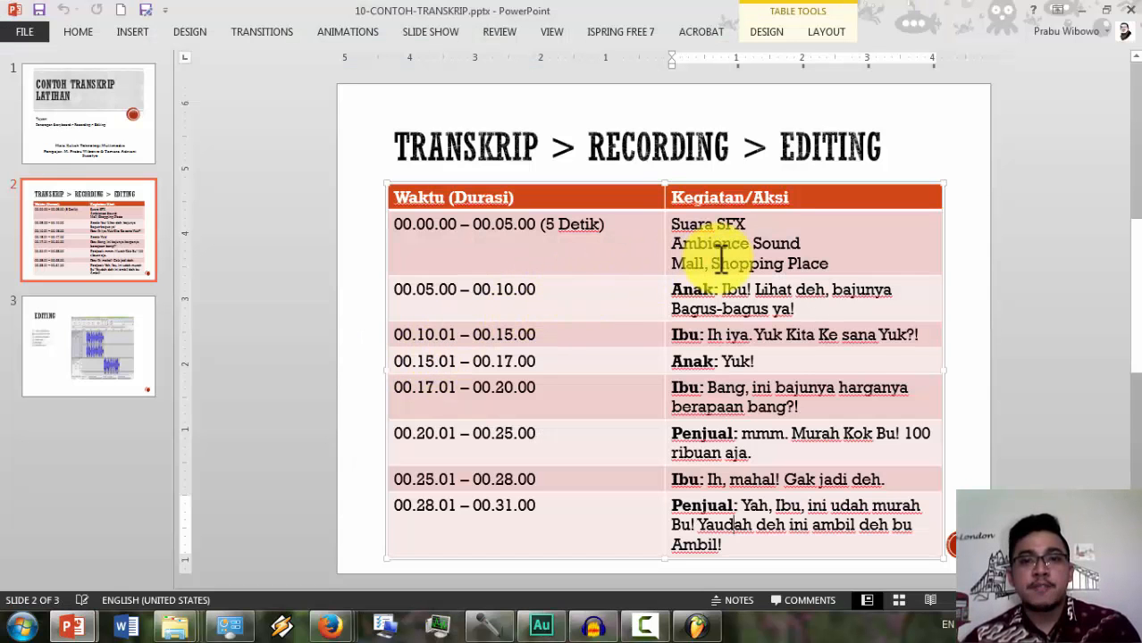
click(721, 256)
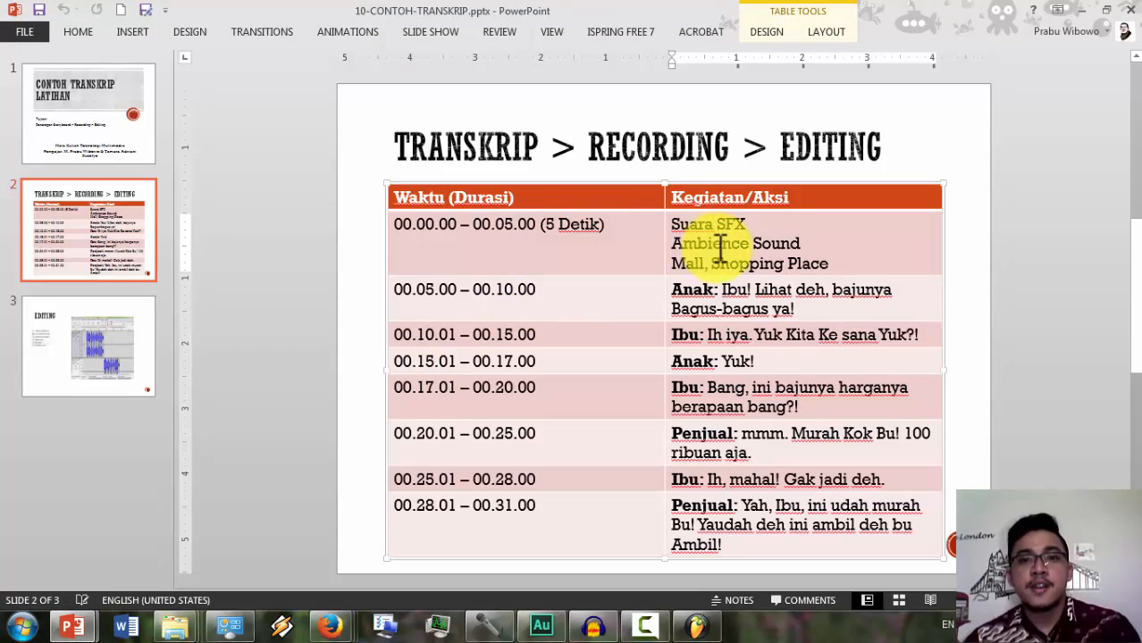
key(alt+Tab)
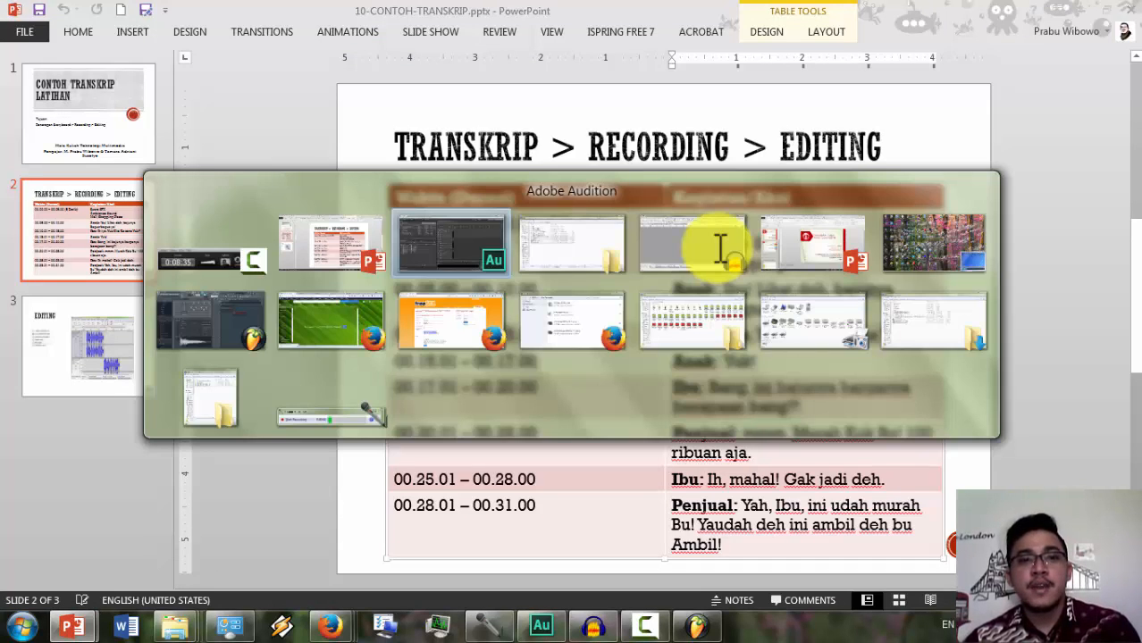
- Place the shopping mall ambience clip at the start of Track 1 with a volume keyframe at about 4 seconds and preview its opening
drag(101, 125, 610, 227)
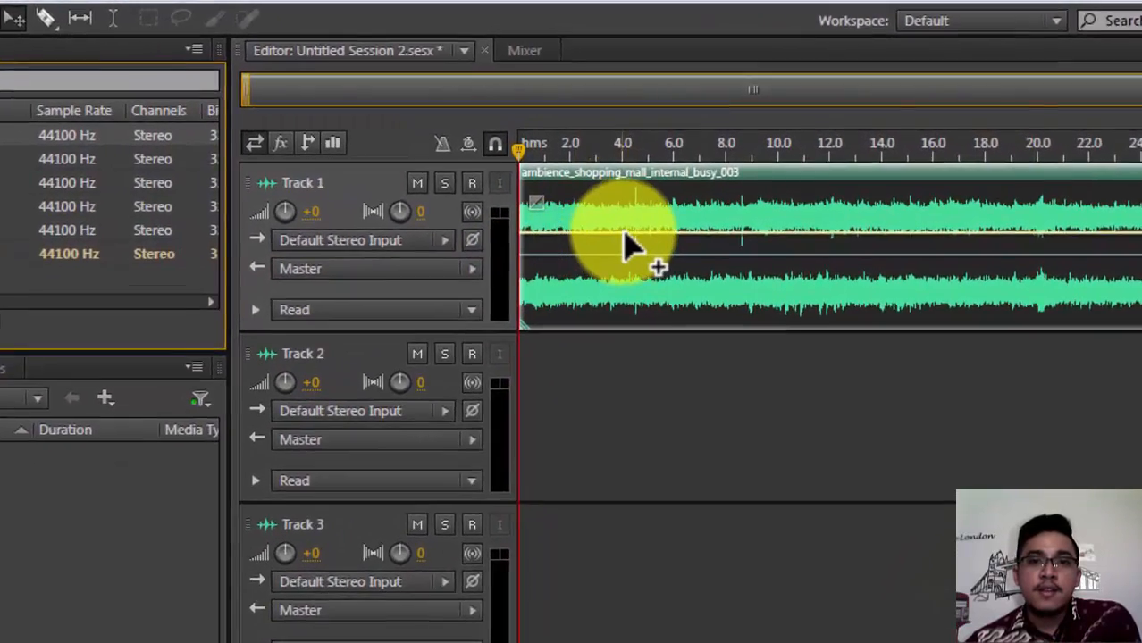
click(623, 233)
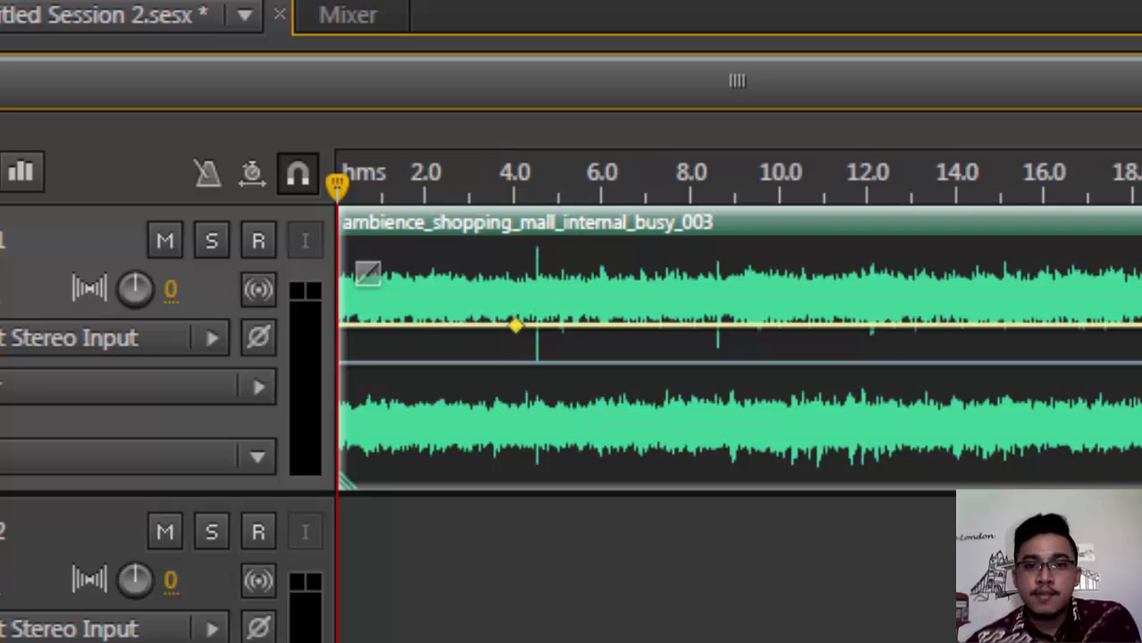
key(space)
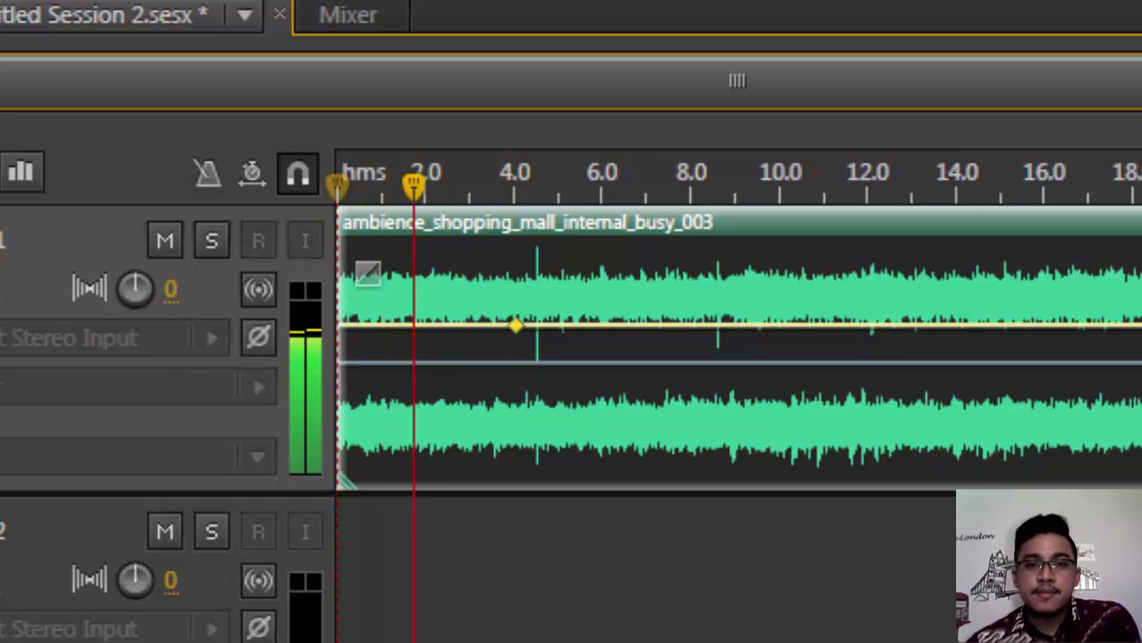
key(space)
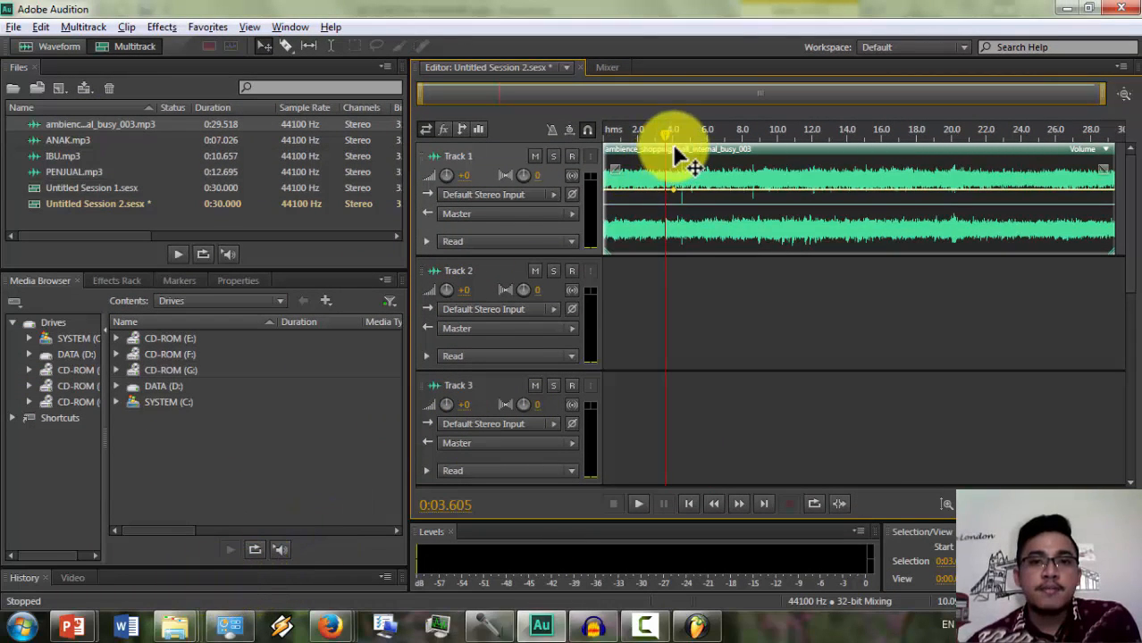
- Place the ANAK.mp3 clip on Track 2 starting at about 4.8 seconds, below the shopping mall ambience
key(space)
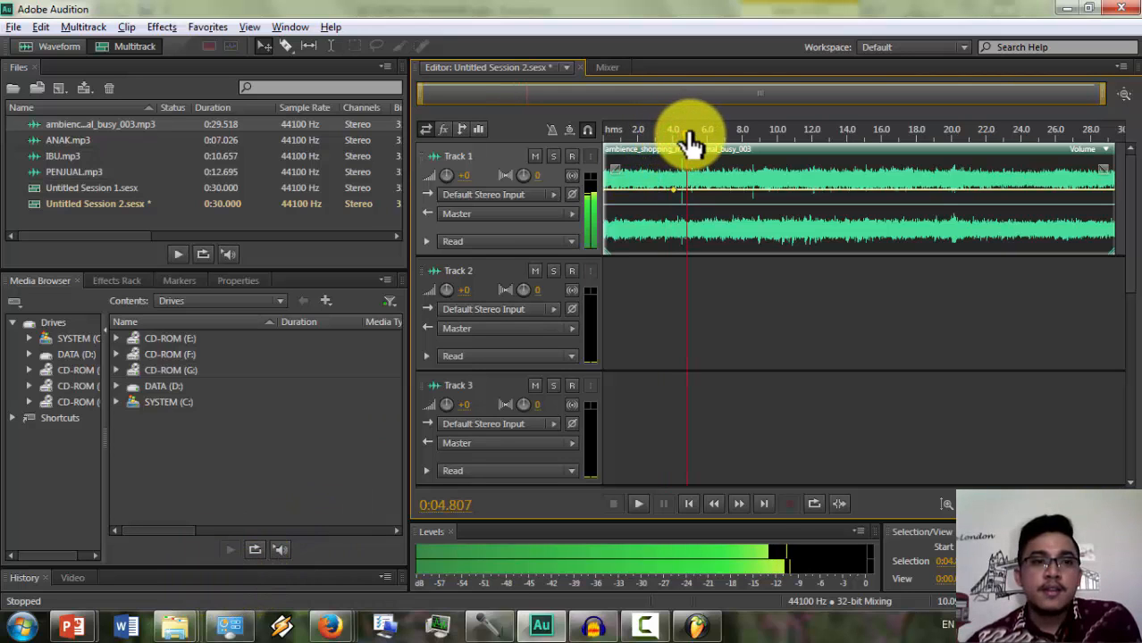
drag(52, 140, 699, 277)
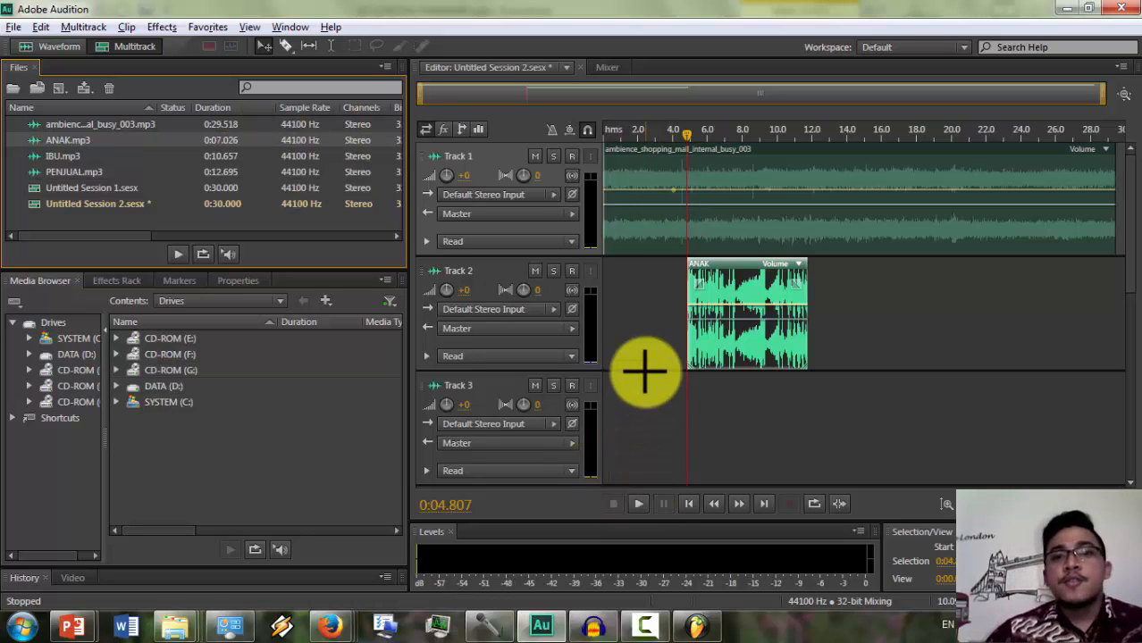
click(760, 233)
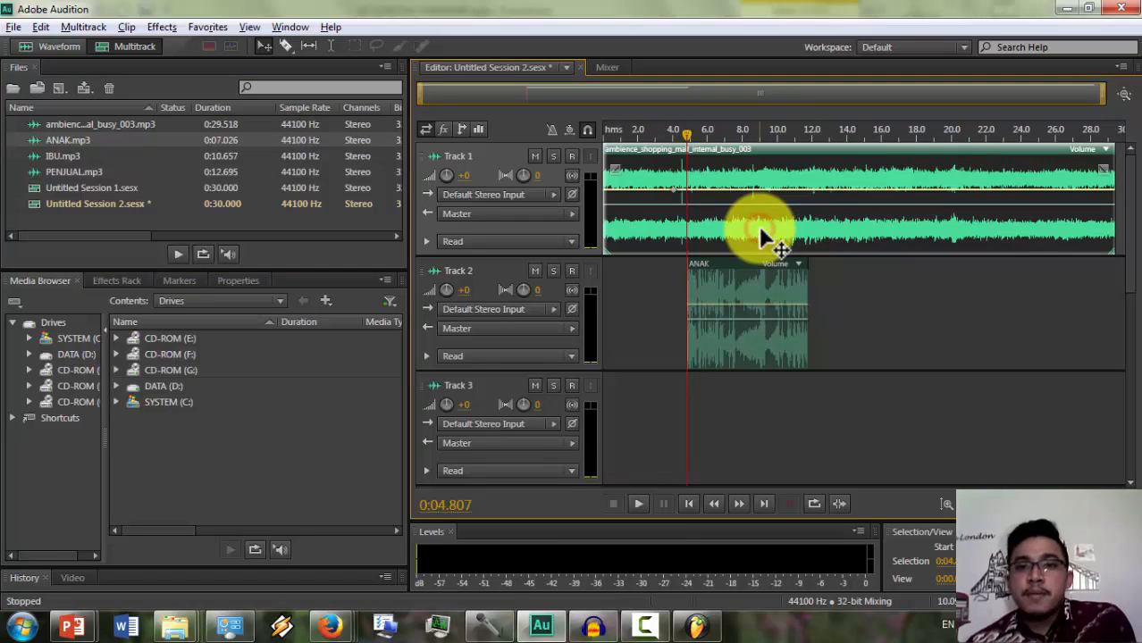
click(736, 297)
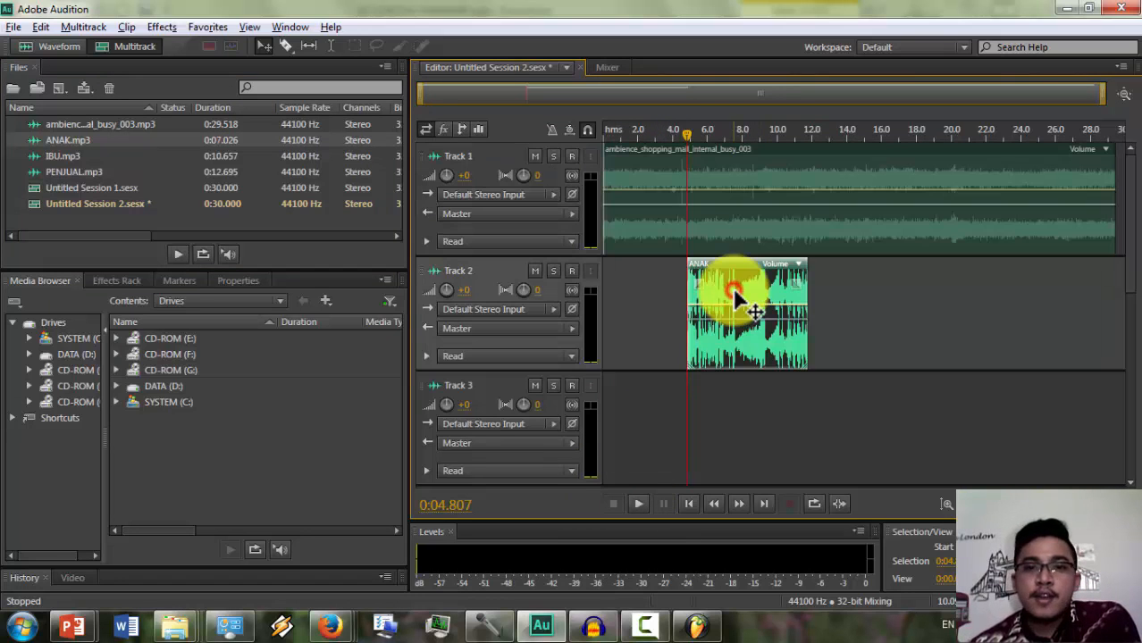
click(780, 242)
click(736, 297)
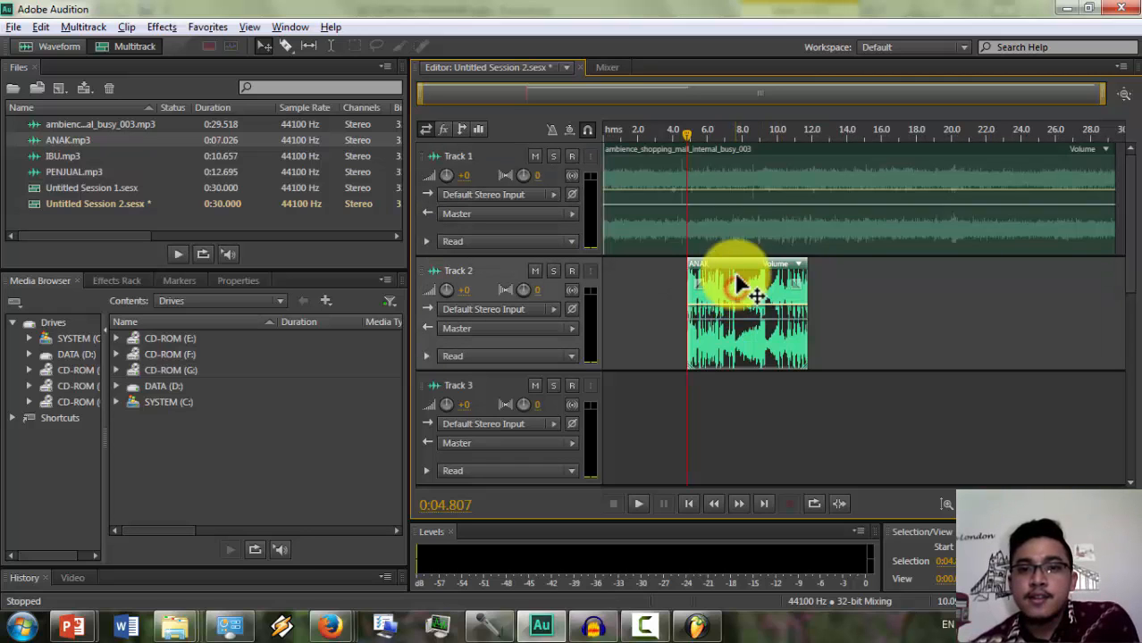
- Add a lowered volume keyframe to the ambience clip at about 4.8 seconds, fading it down from the 4-second keyframe as ANAK starts
click(741, 237)
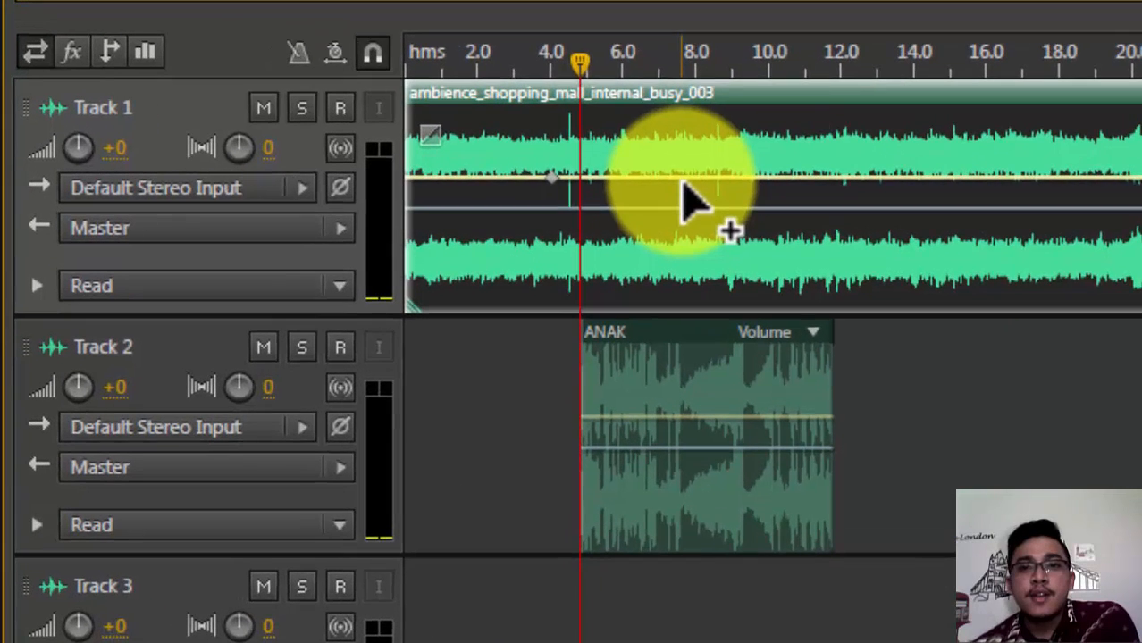
click(581, 64)
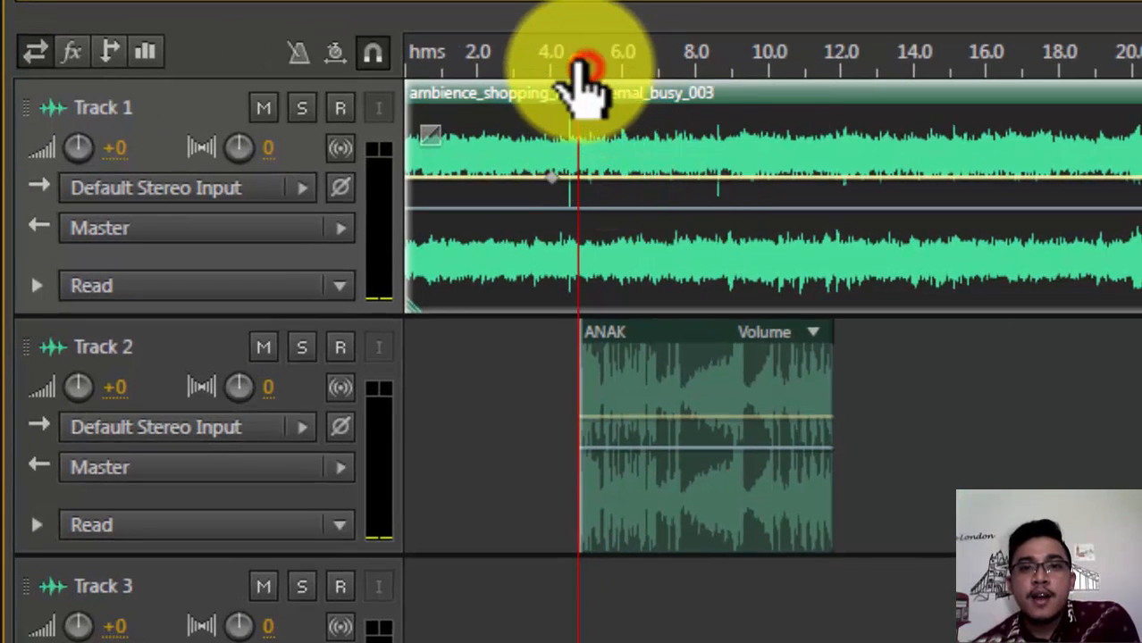
drag(580, 67, 565, 64)
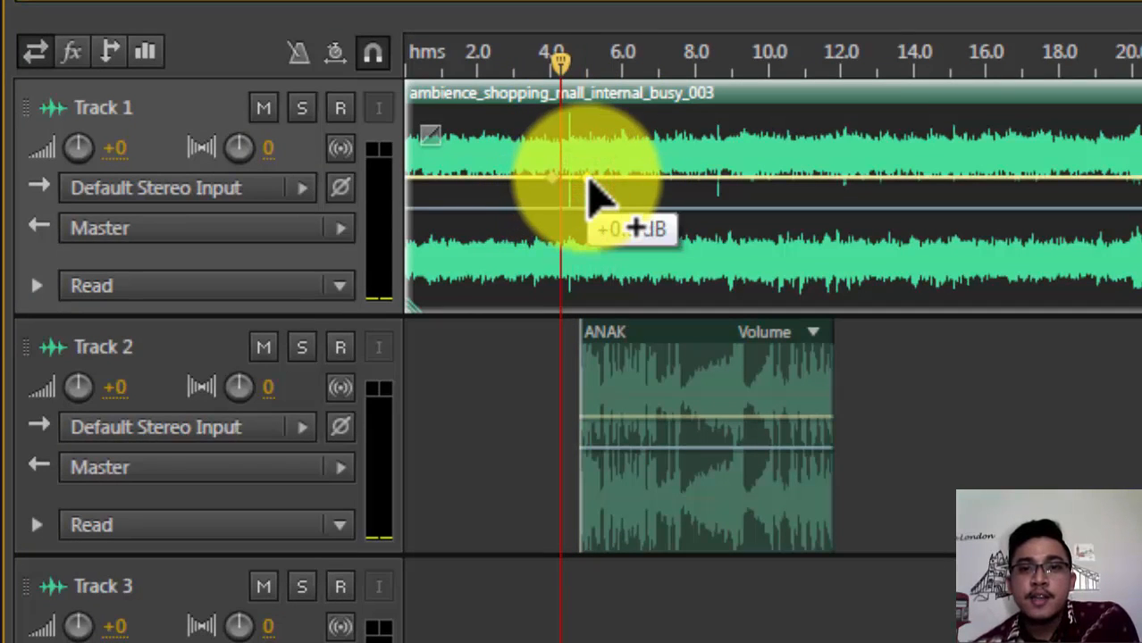
drag(588, 177, 583, 195)
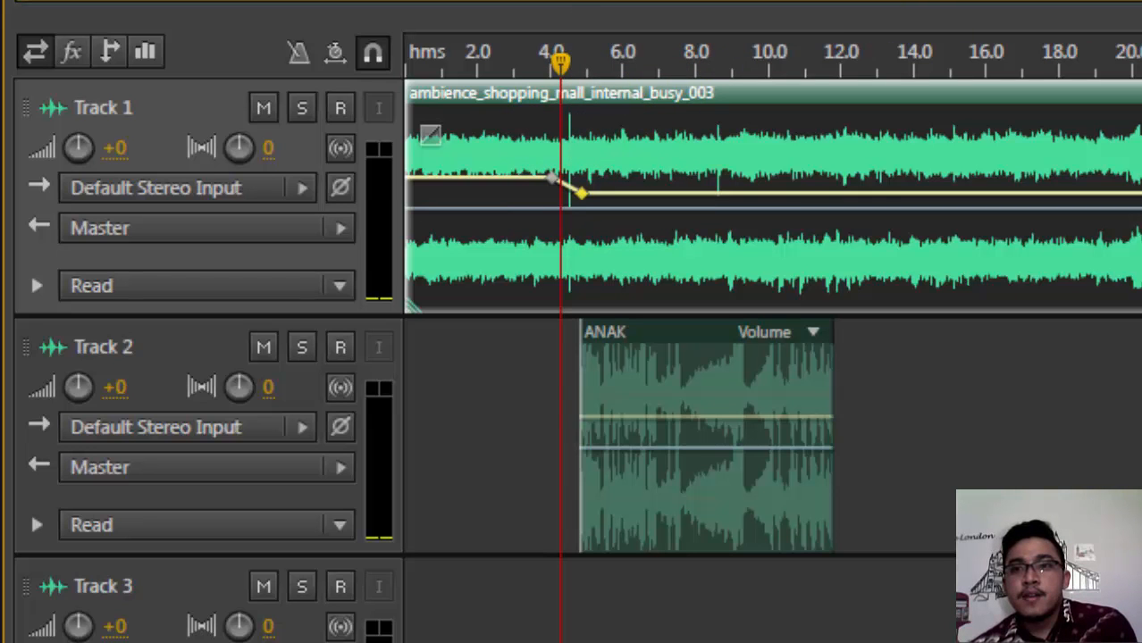
drag(1098, 22, 665, 51)
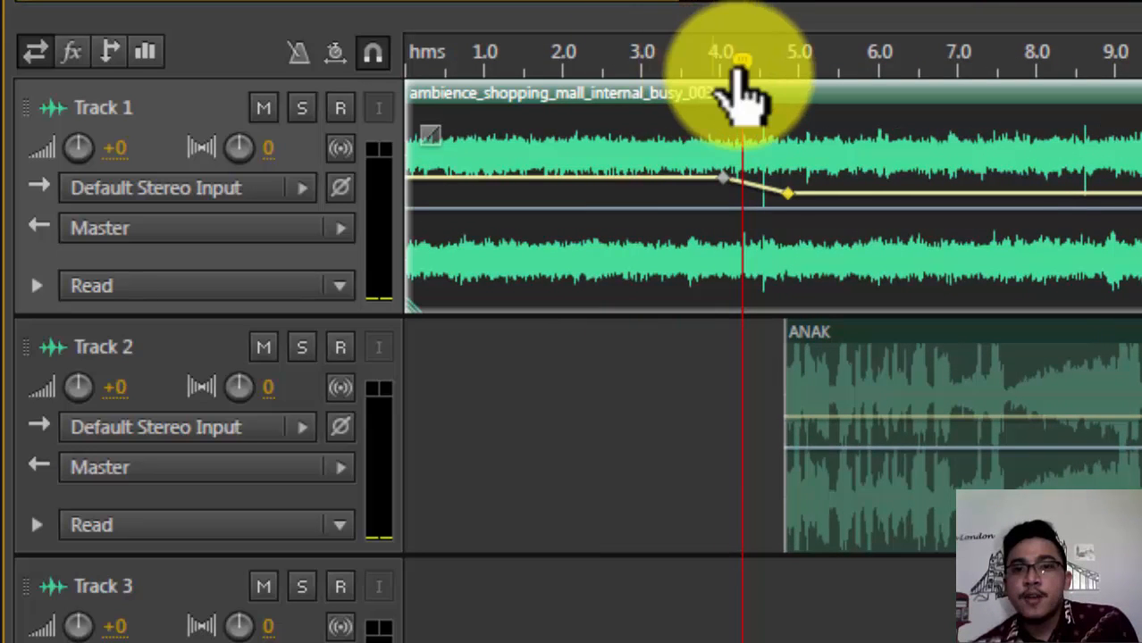
drag(737, 64, 707, 59)
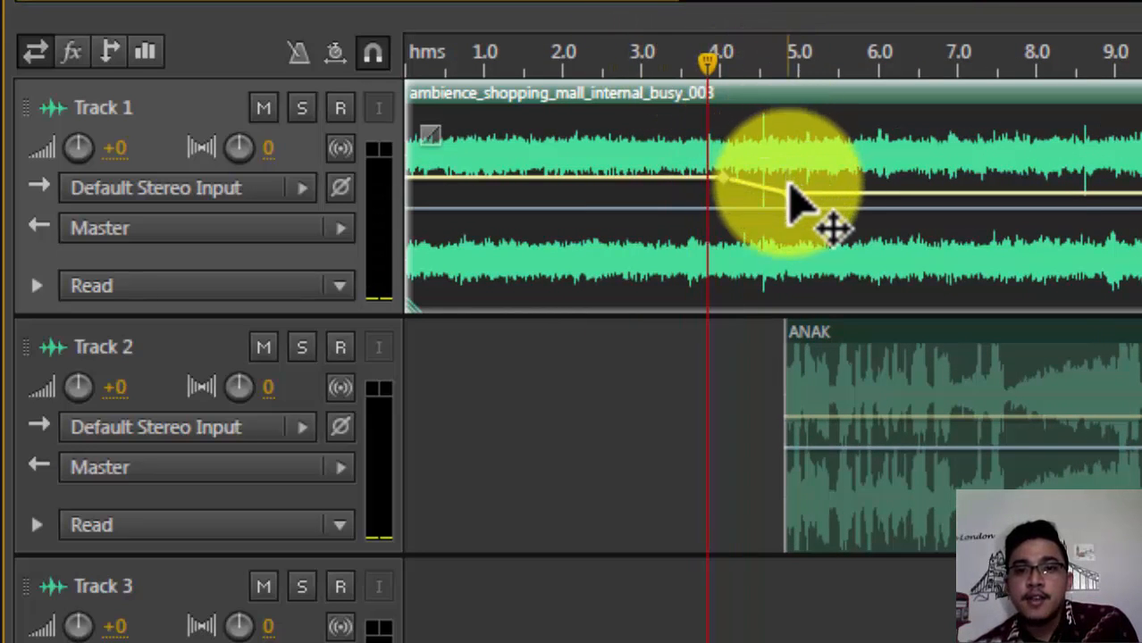
drag(787, 190, 783, 200)
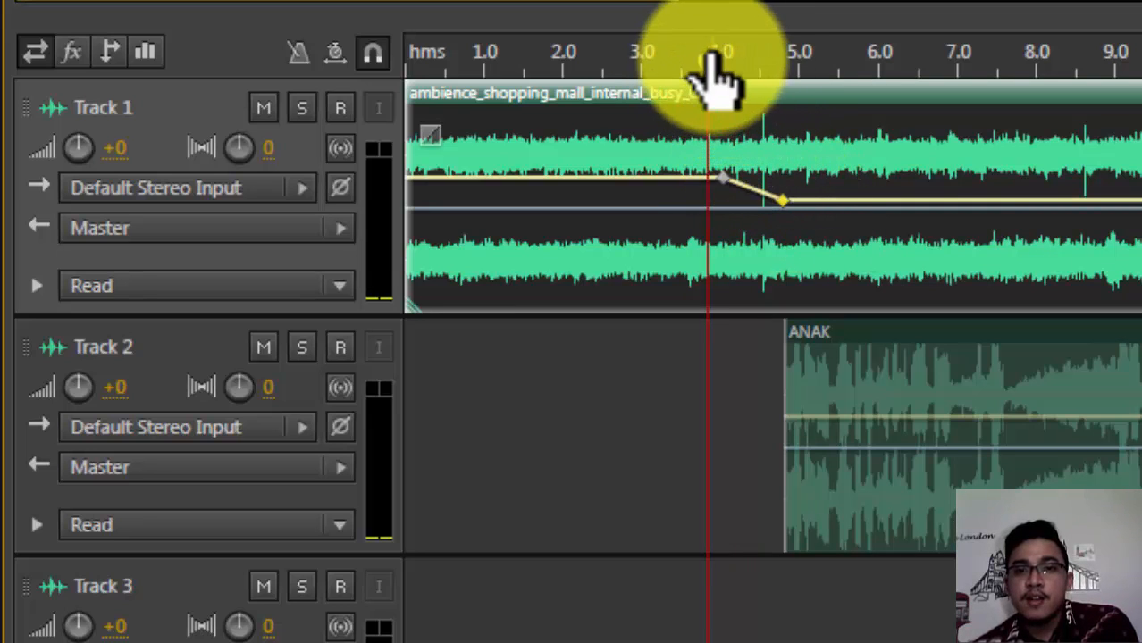
- Play the session from about 3.3 seconds and again from about 6 seconds to check the ambience fade against the ANAK dialogue
drag(712, 57, 662, 61)
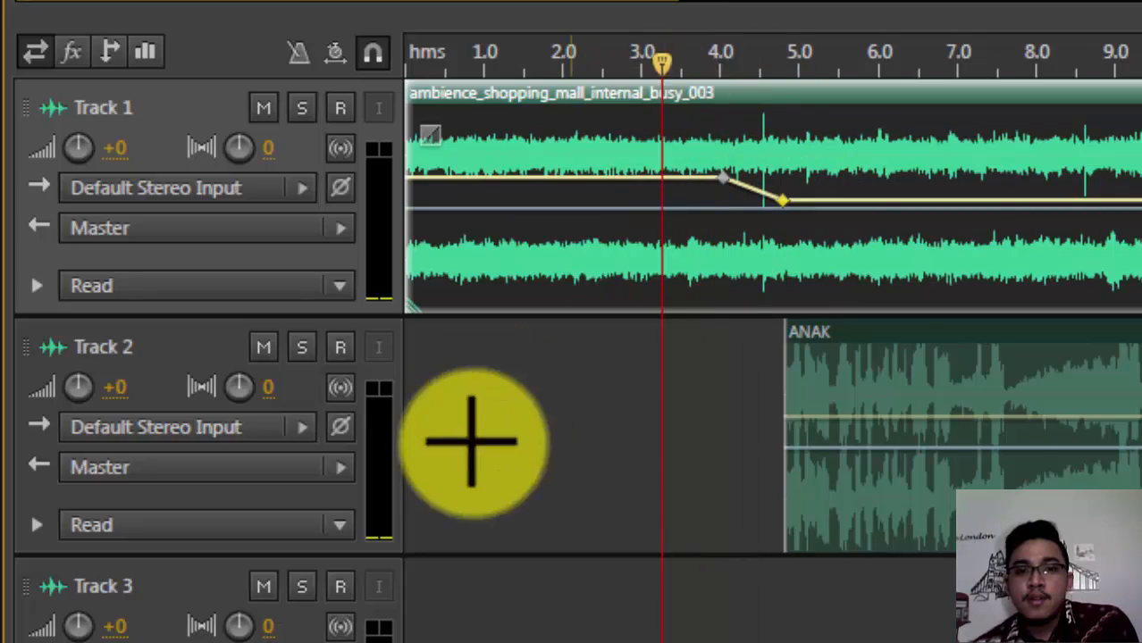
click(639, 504)
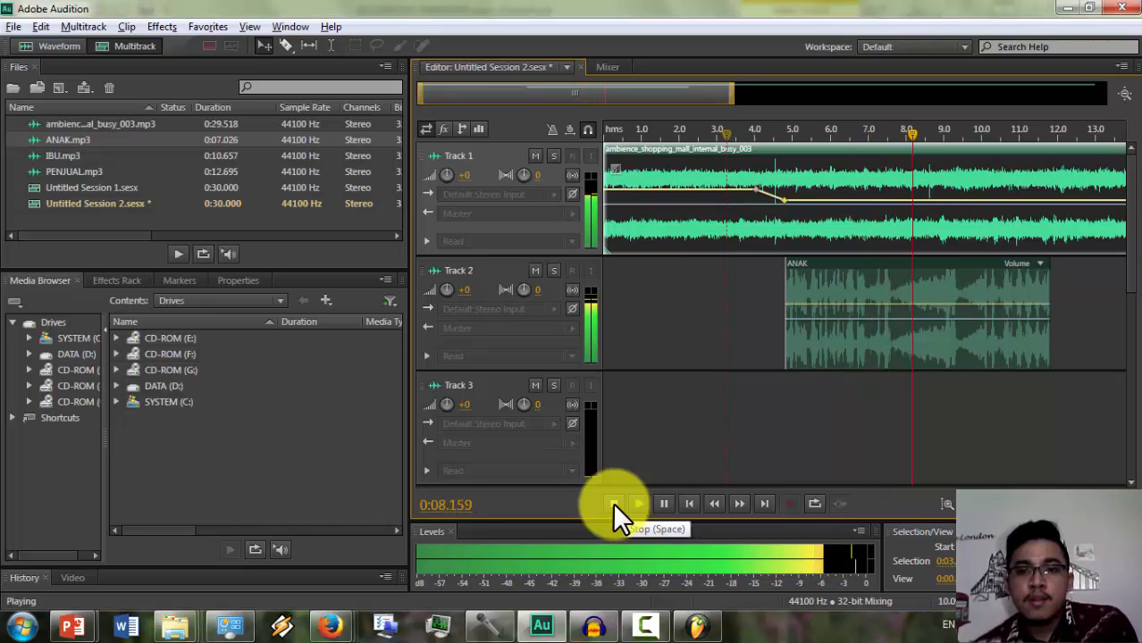
click(612, 503)
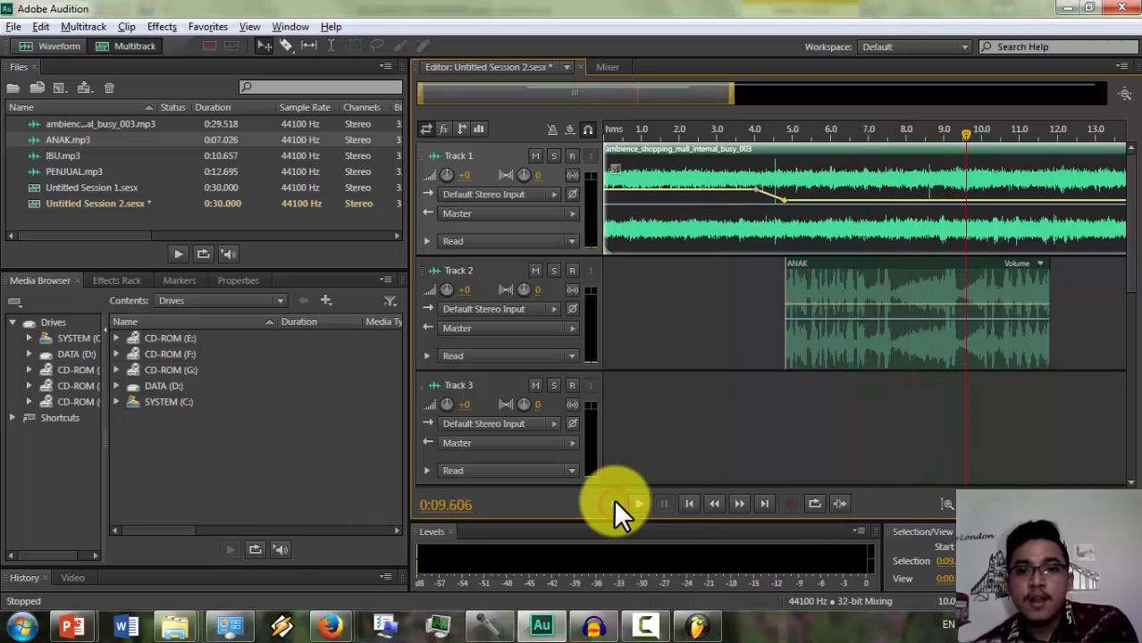
drag(970, 141, 831, 160)
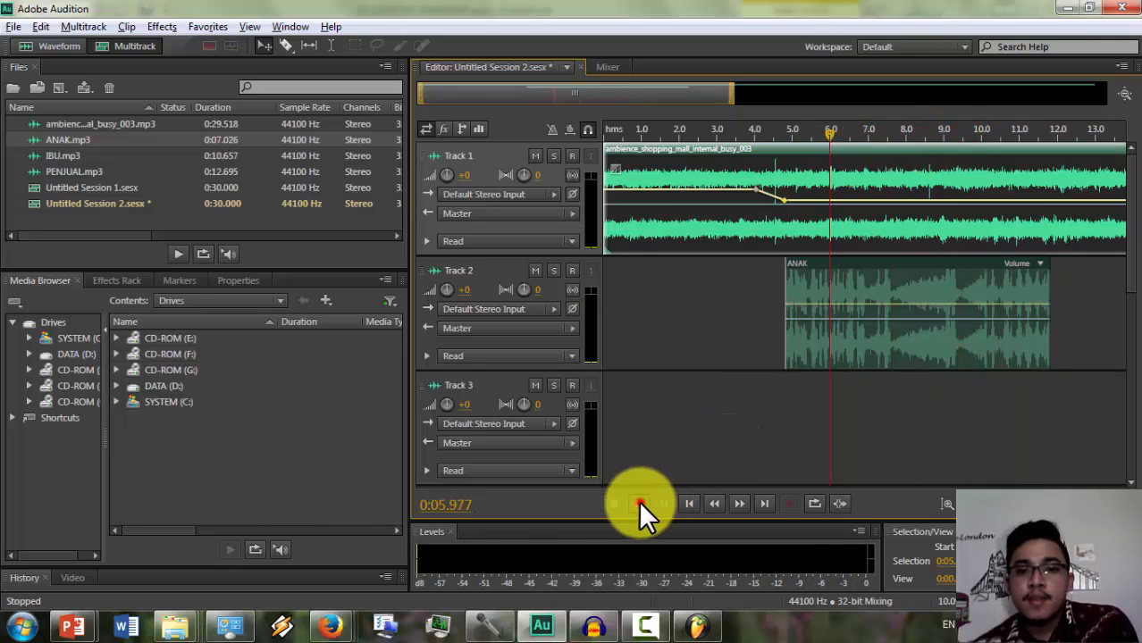
click(640, 503)
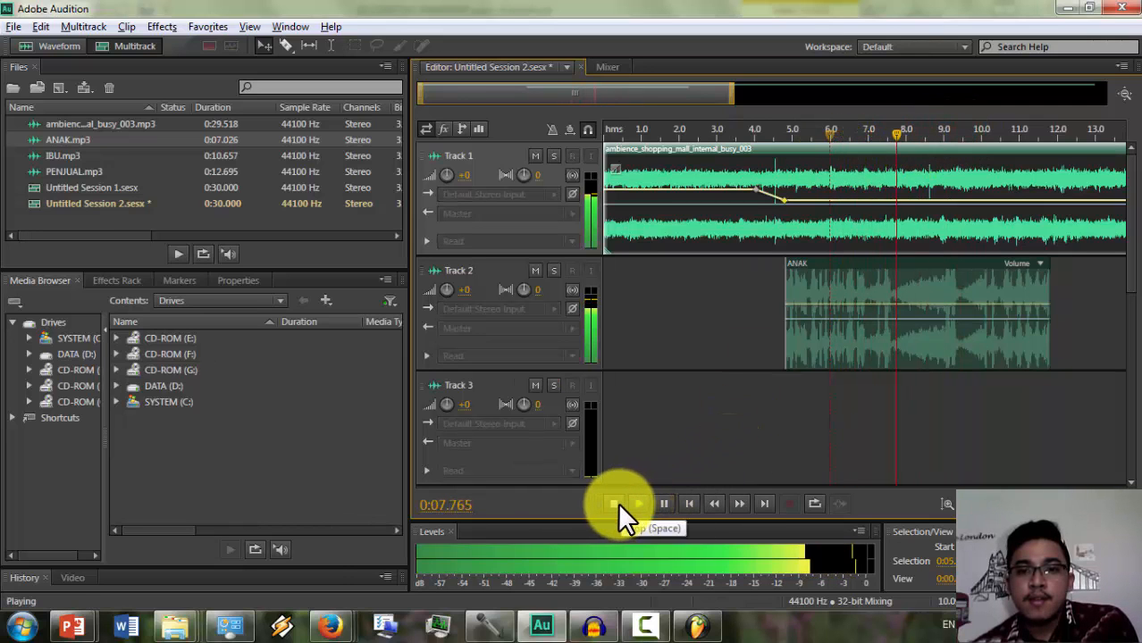
click(615, 503)
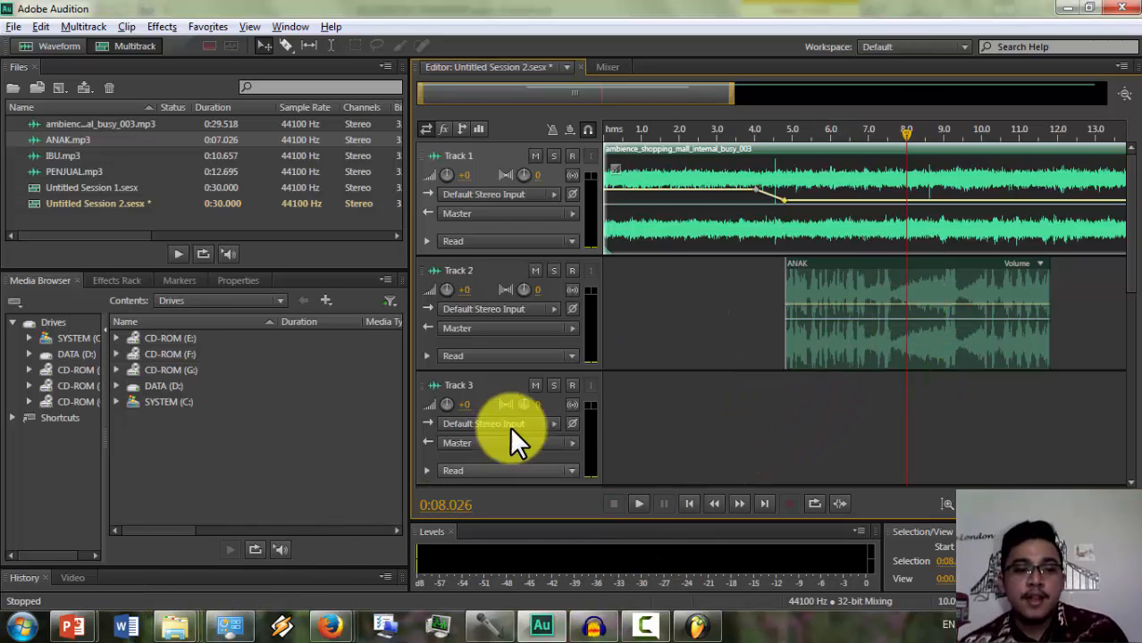
- Check the 00.05.00 – 00.10.00 Anak line and the 00.10.01 – 00.15.00 Ibu line in the PowerPoint transcript, and return to Adobe Audition
key(alt+Tab)
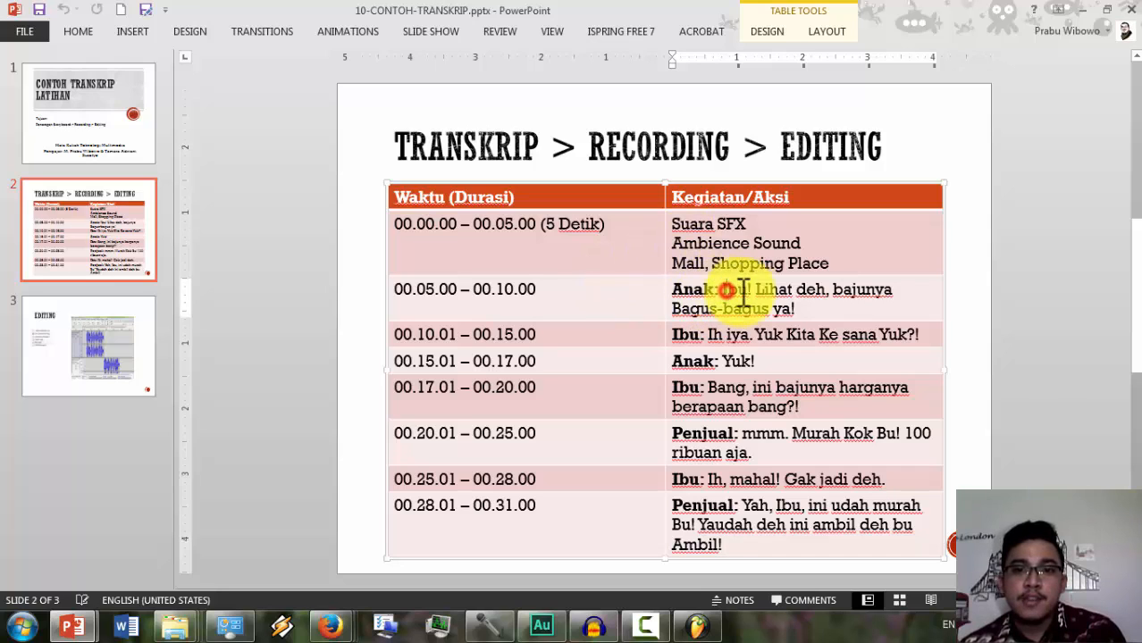
drag(723, 290, 808, 308)
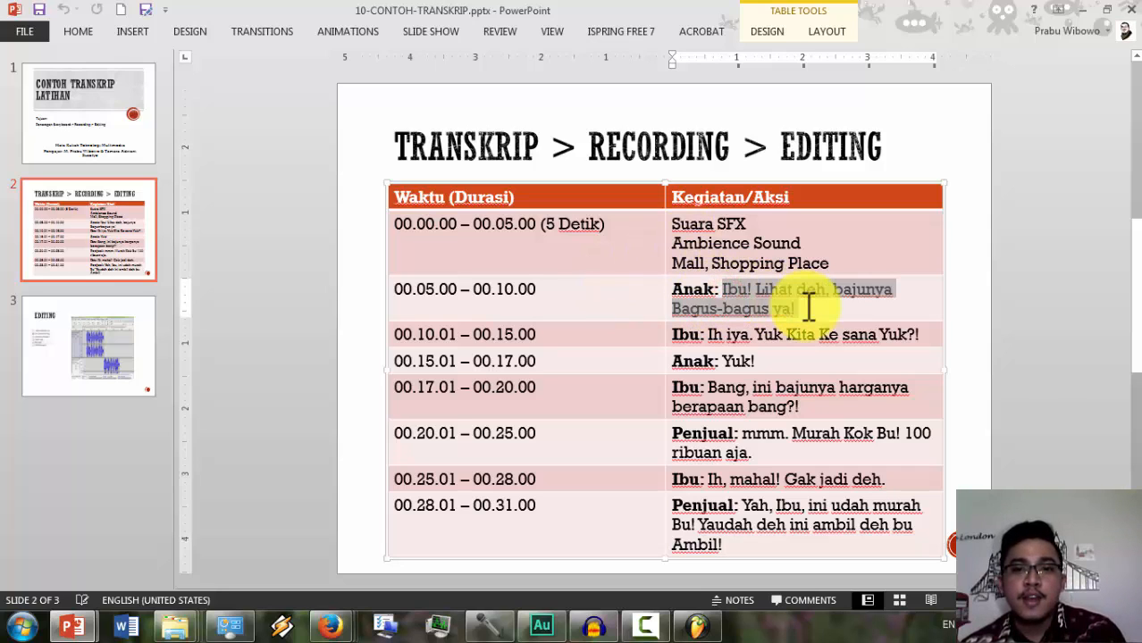
click(540, 334)
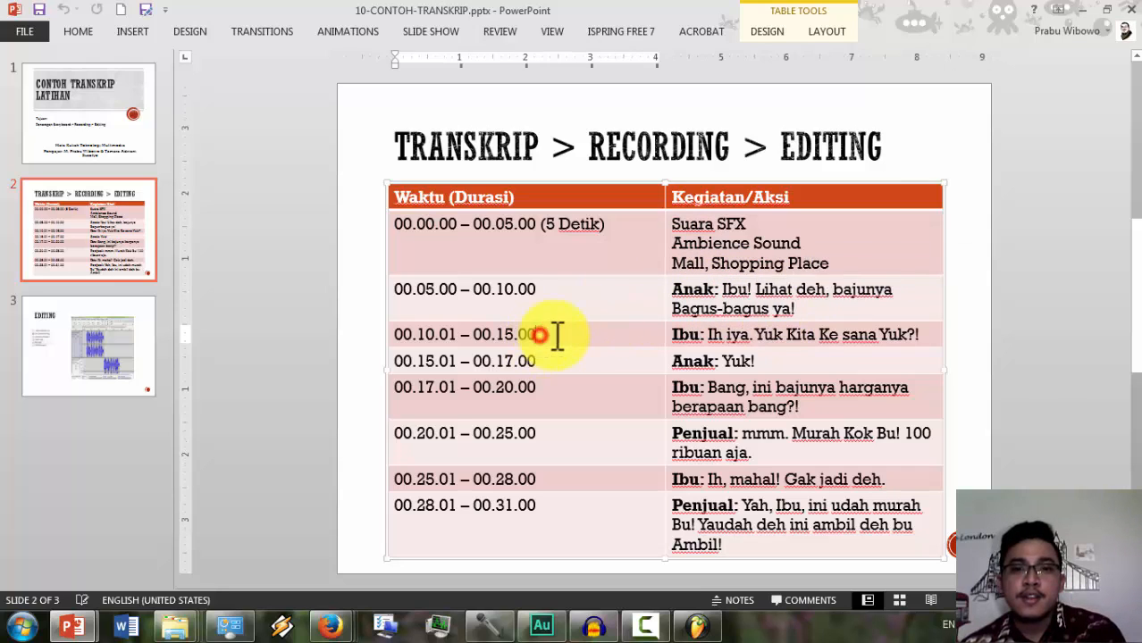
drag(674, 334, 860, 337)
key(alt+Tab)
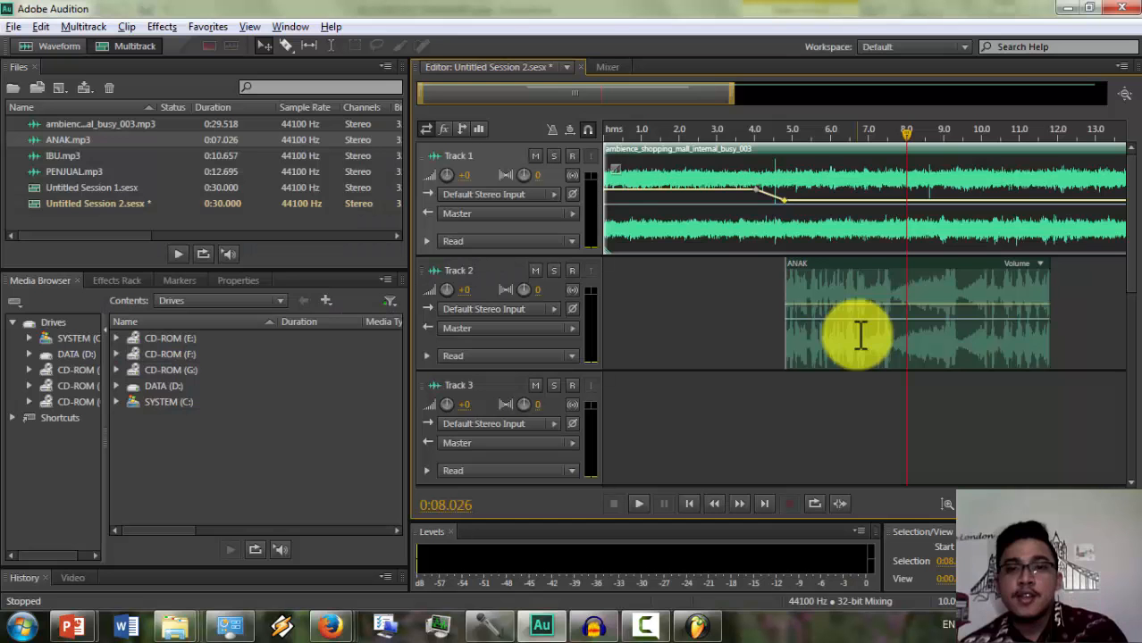
- Split the ANAK clip on Track 2 at about 8.1 seconds with the Razor tool and move its second part to about 11.4 seconds
click(913, 306)
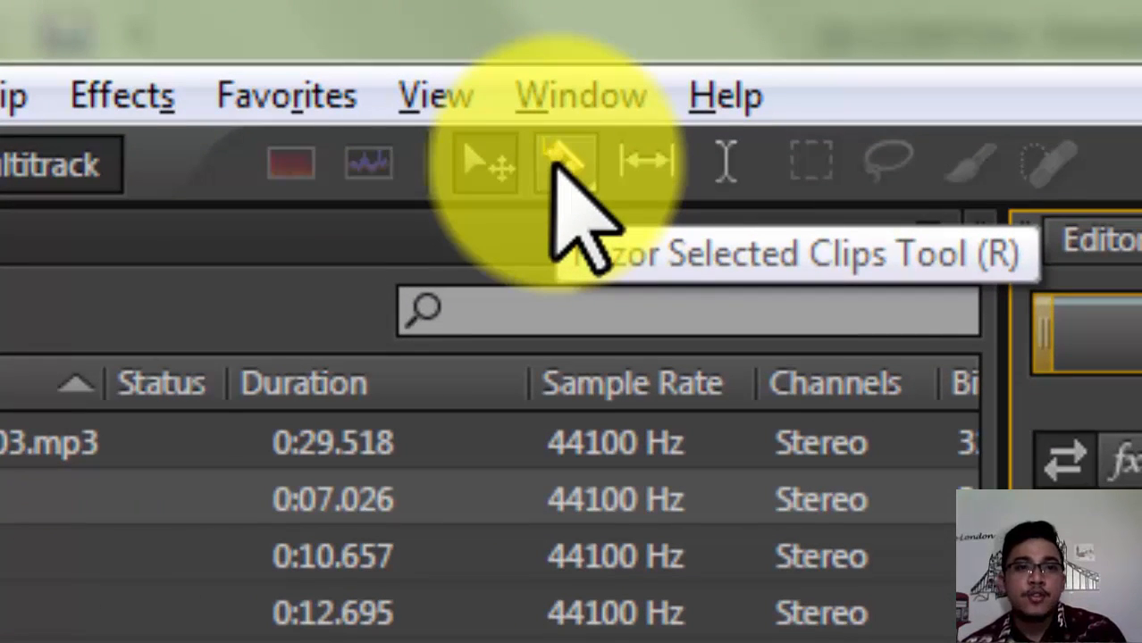
click(561, 165)
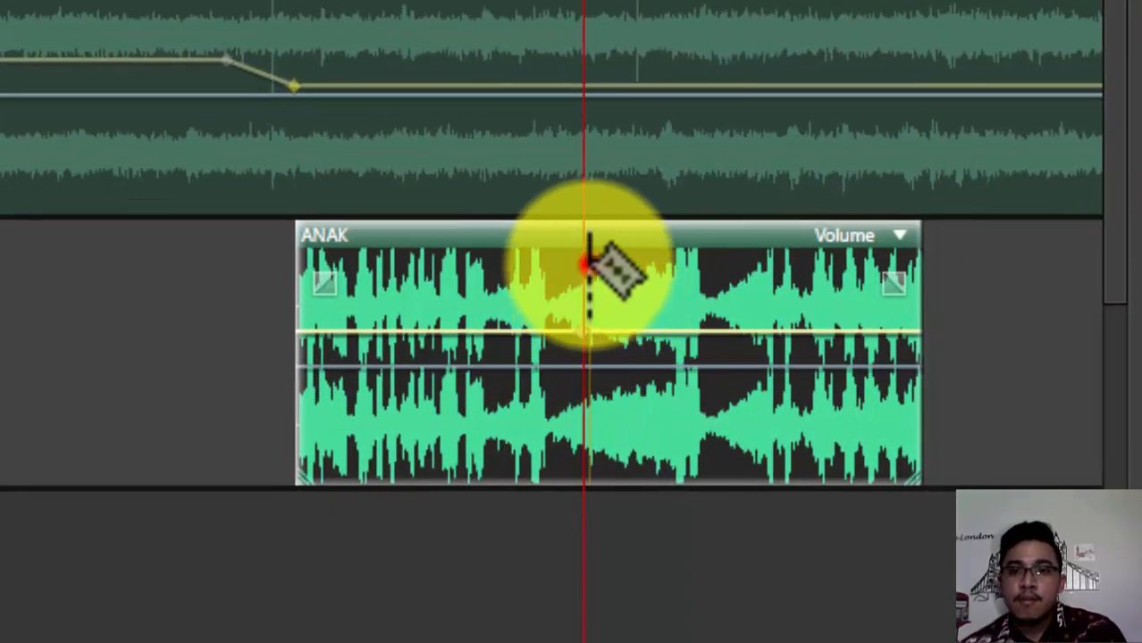
click(588, 264)
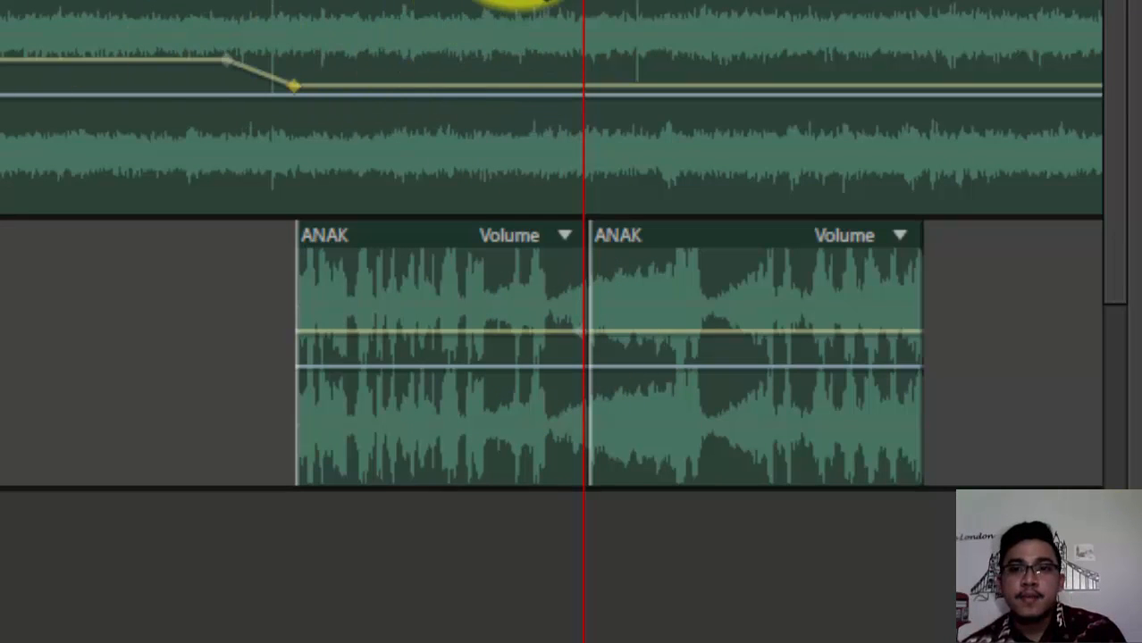
drag(581, 3, 319, 115)
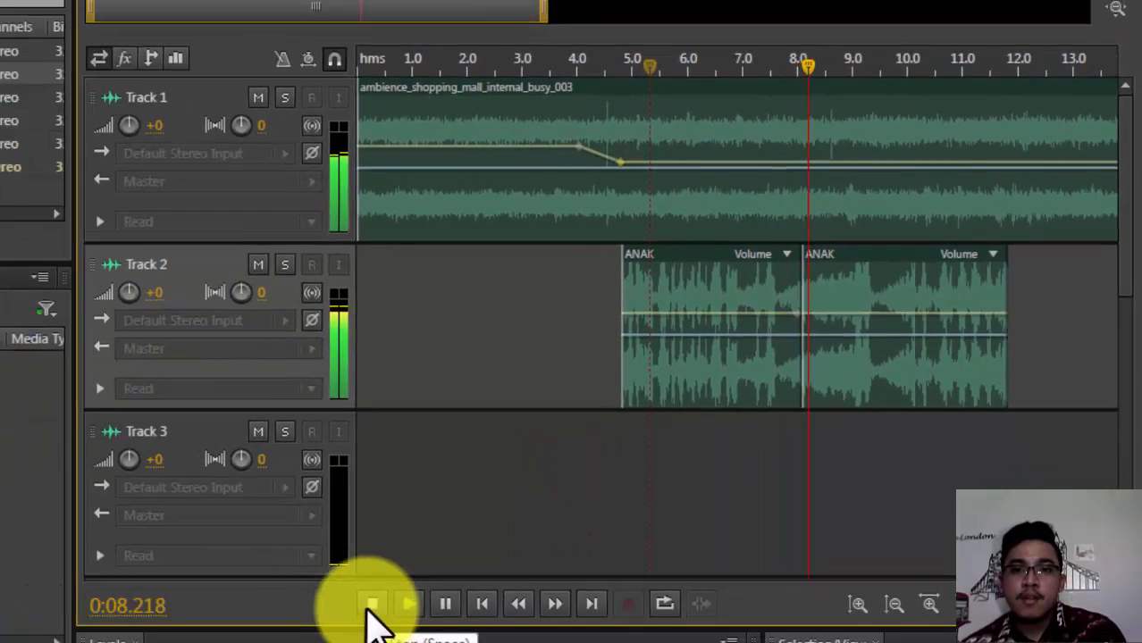
click(369, 607)
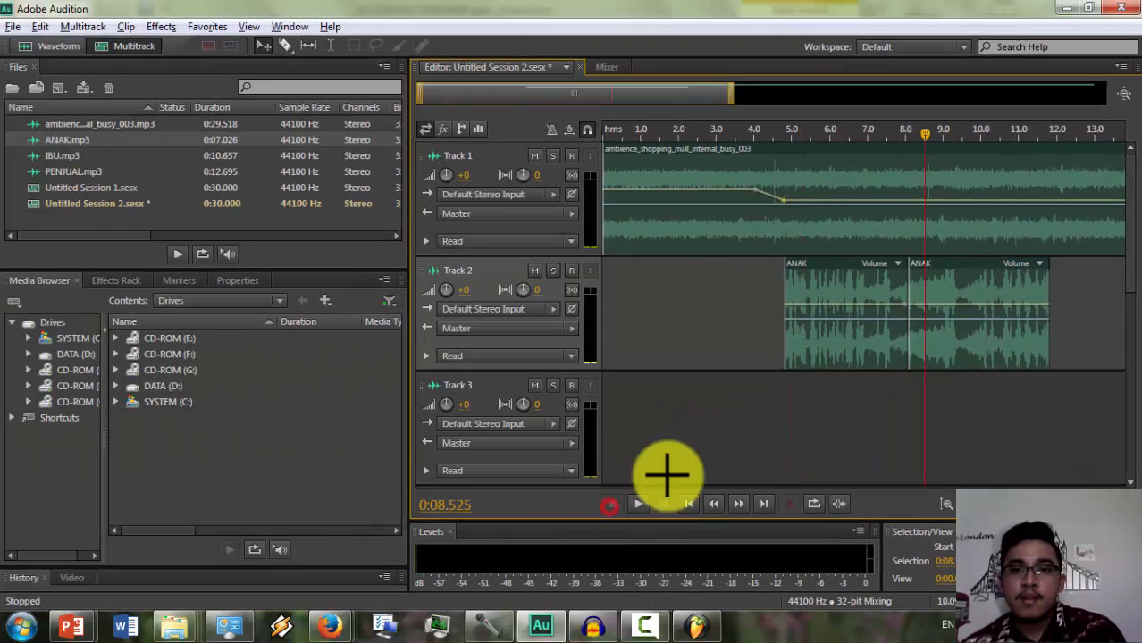
click(963, 282)
drag(963, 282, 1088, 298)
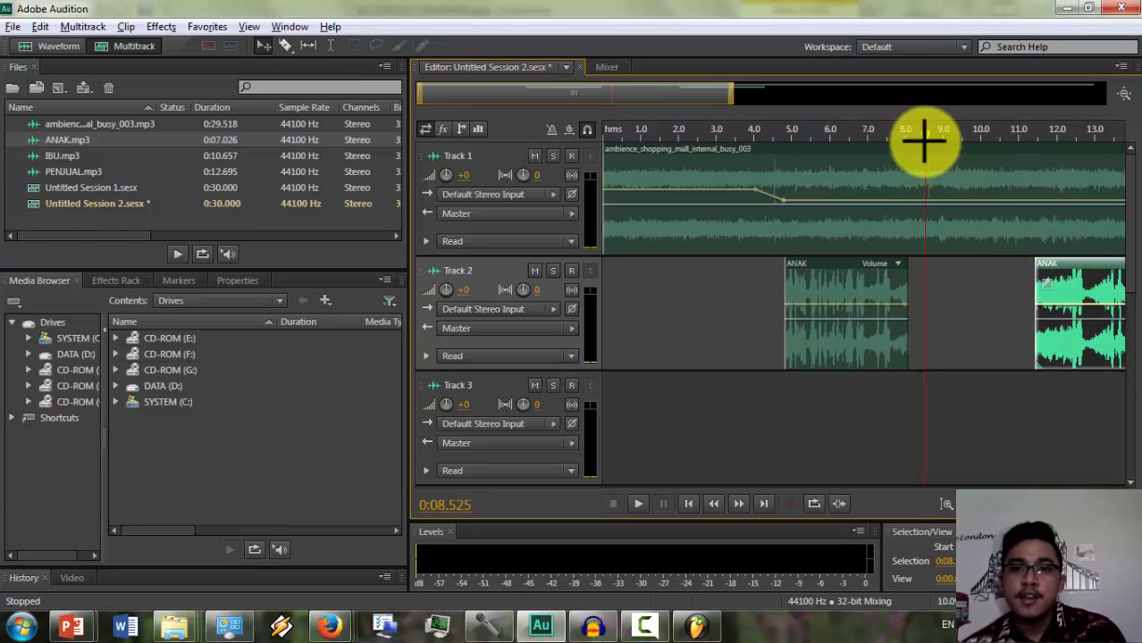
- Place the IBU.mp3 clip on Track 3 starting at about 6.7 seconds and preview it from about 5 seconds
drag(925, 143, 859, 153)
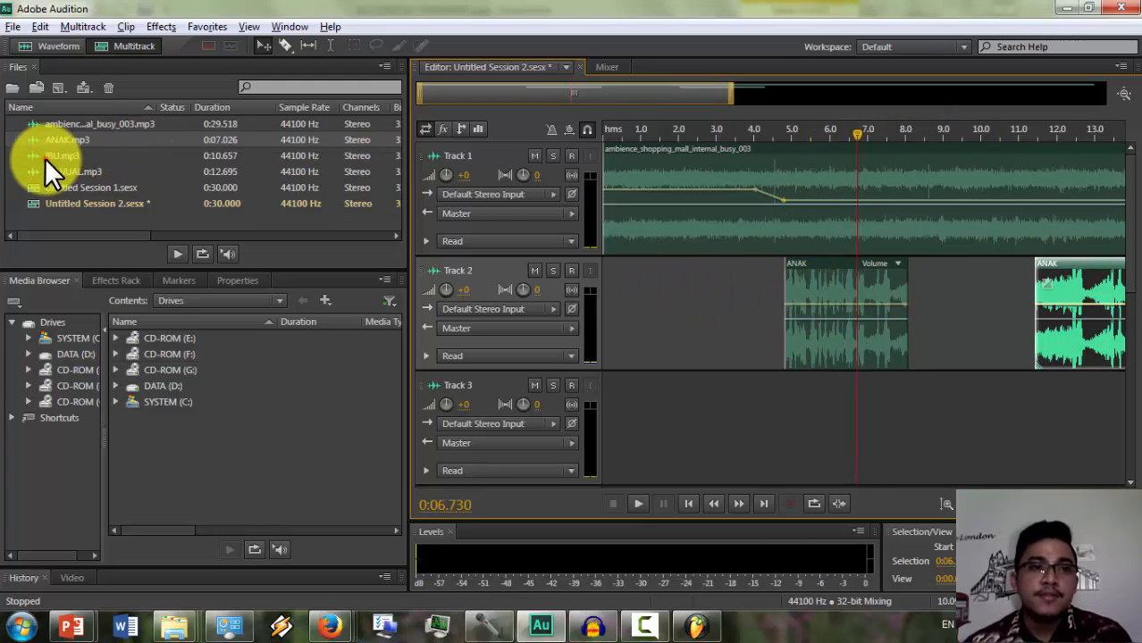
drag(45, 158, 856, 397)
drag(847, 136, 793, 136)
click(639, 503)
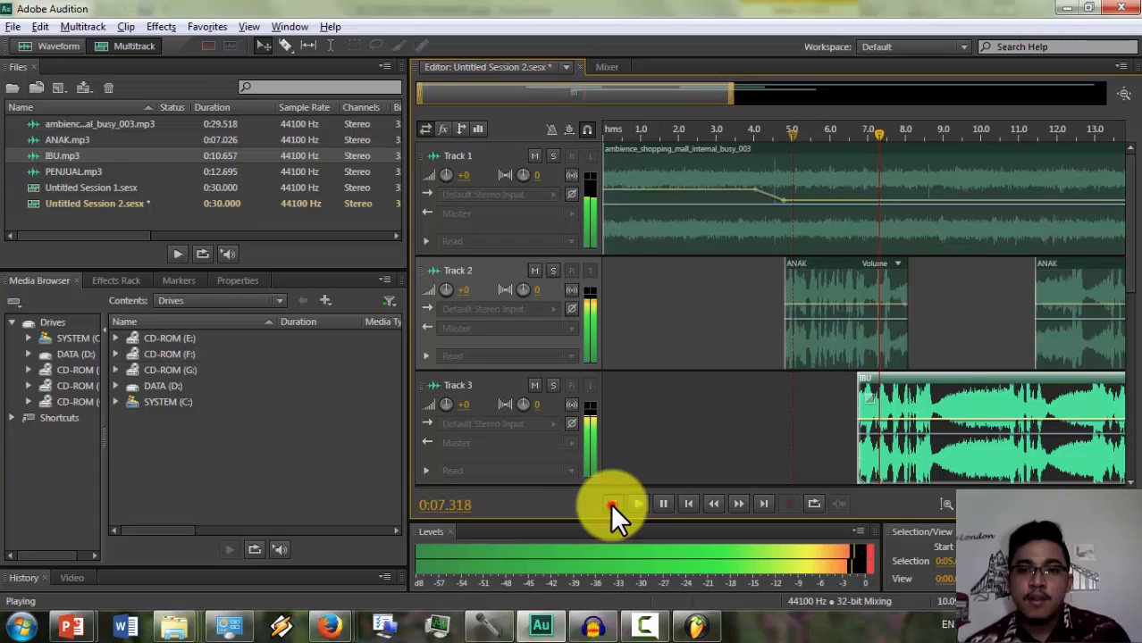
click(612, 503)
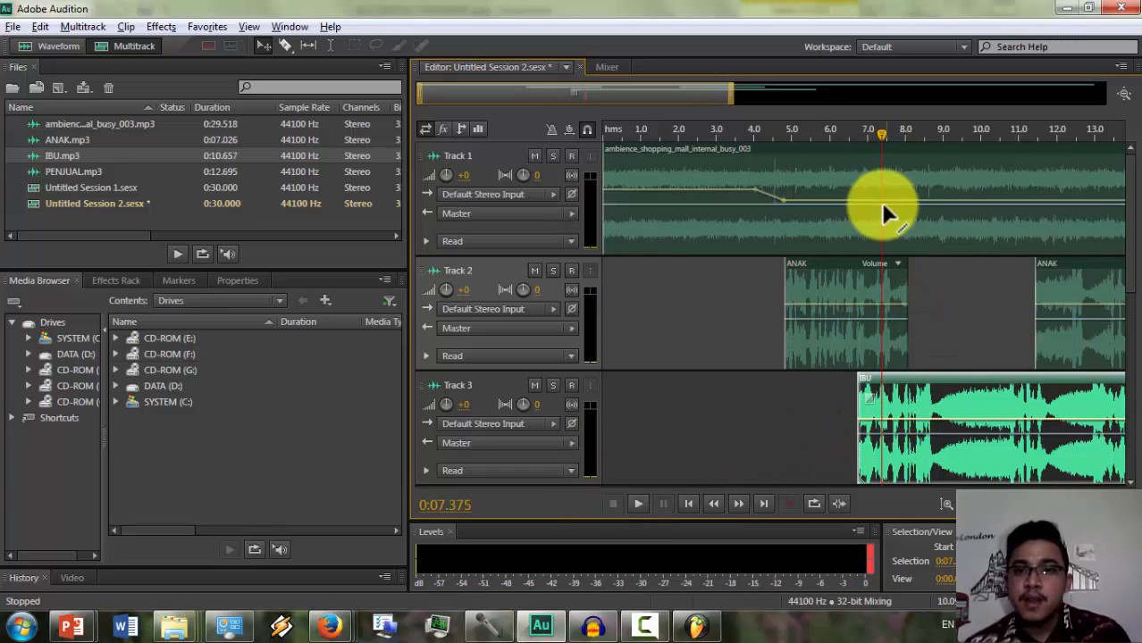
- Shift the IBU clip on Track 3 to start at about 7.4 seconds and preview the dialogue from about 5.3 seconds
mouse_move(946, 392)
mouse_down()
mouse_move(969, 400)
mouse_move(938, 396)
mouse_up()
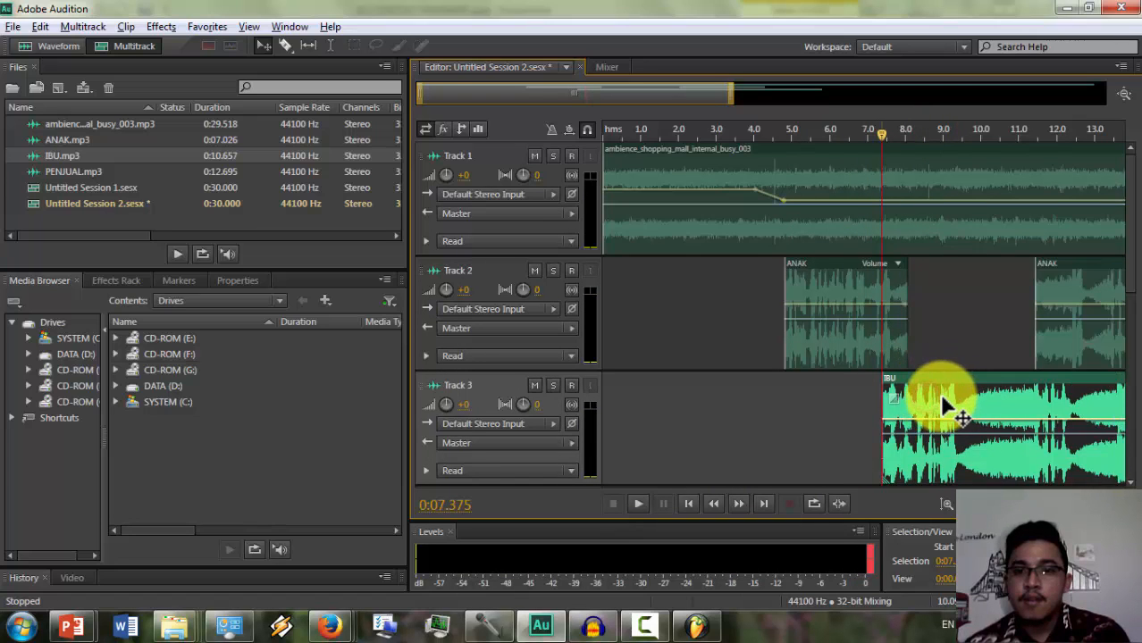
drag(889, 143, 804, 148)
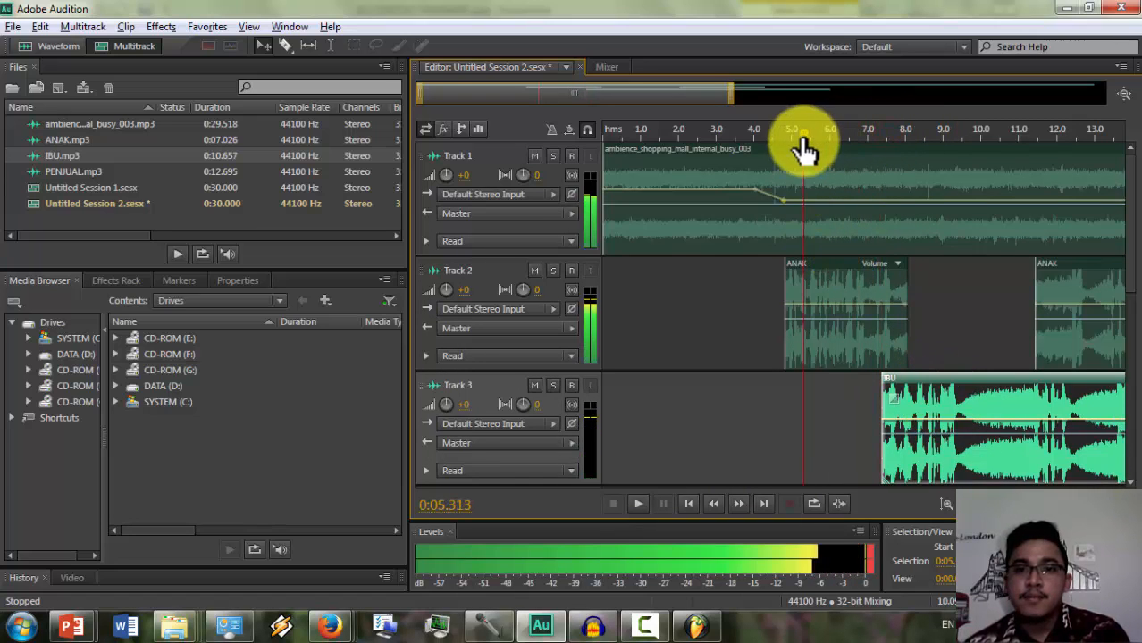
click(642, 504)
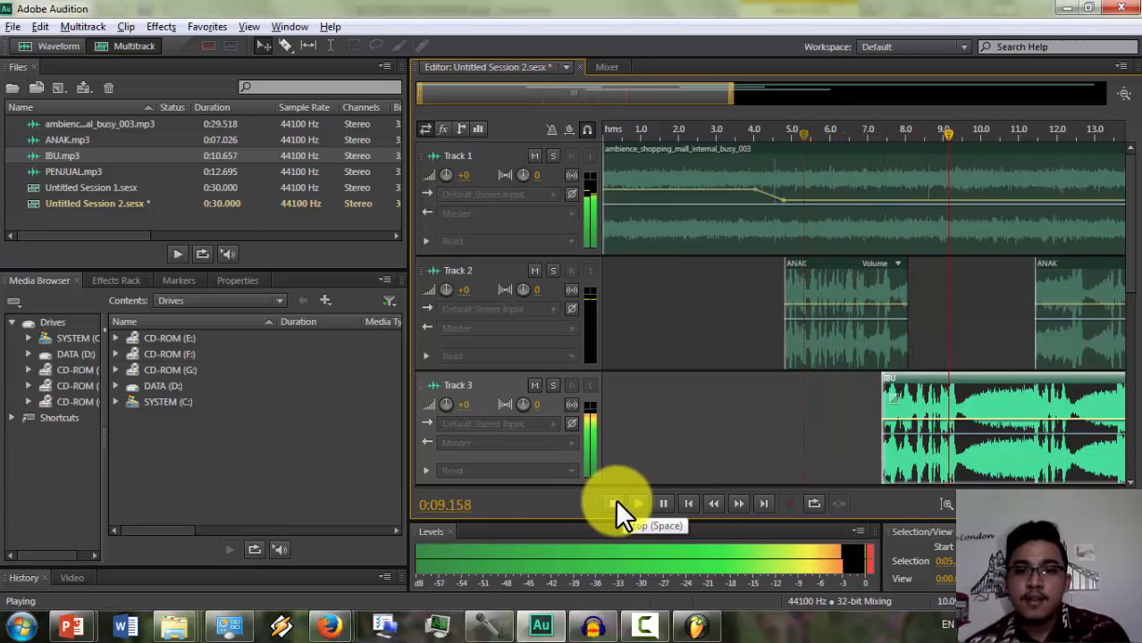
click(616, 503)
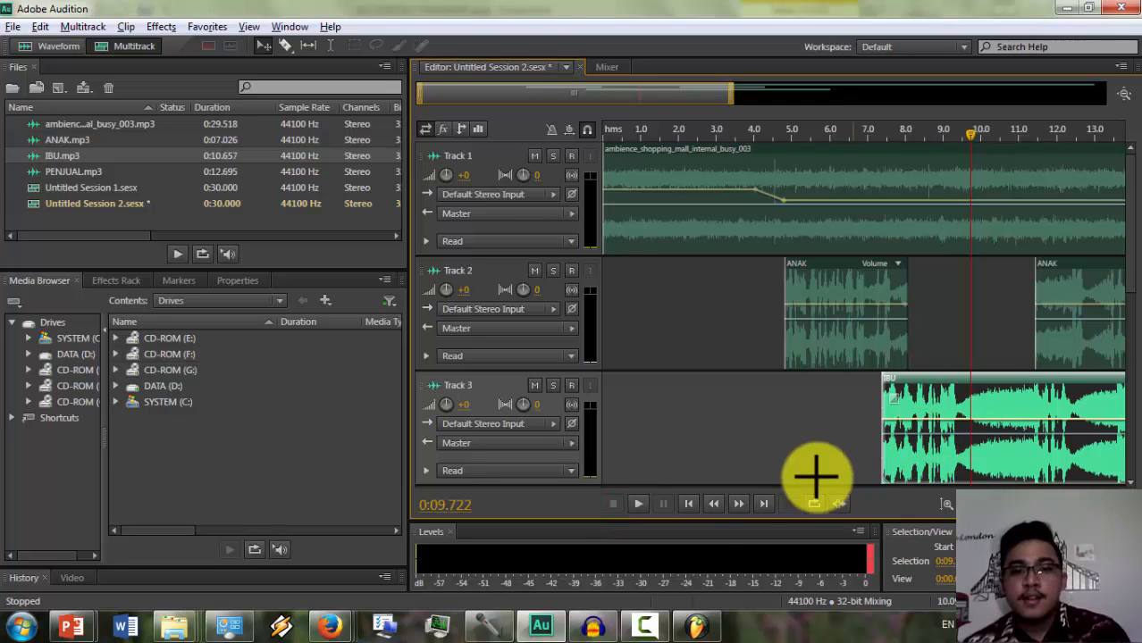
- Check the 00.10.01 – 00.15.00 Ibu line in the PowerPoint transcript and return to Adobe Audition
key(alt+Tab)
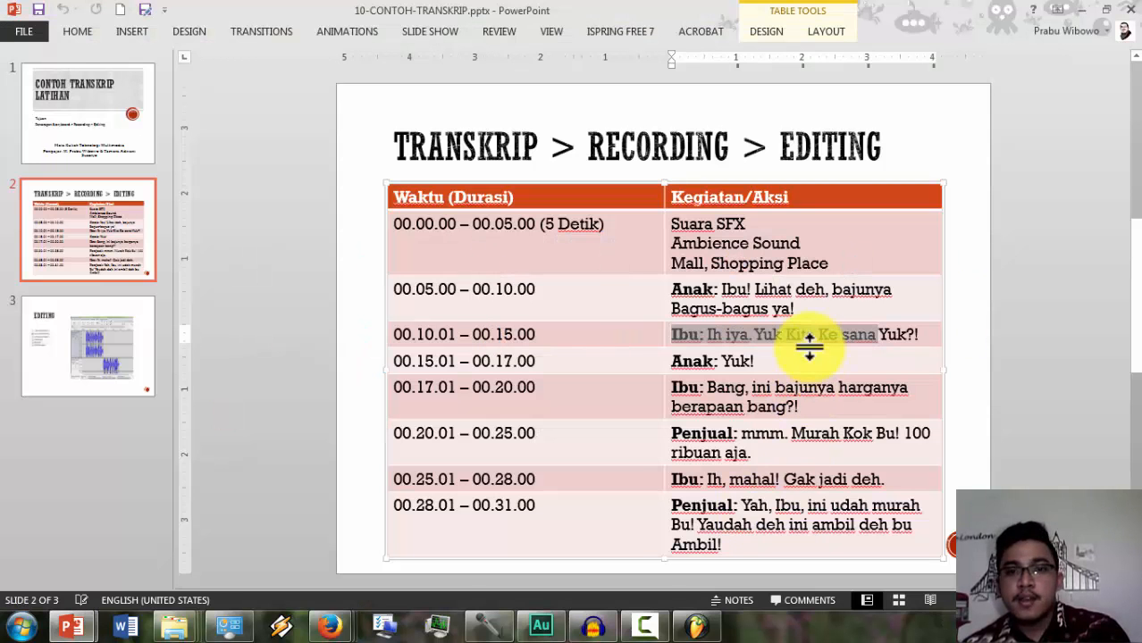
click(846, 329)
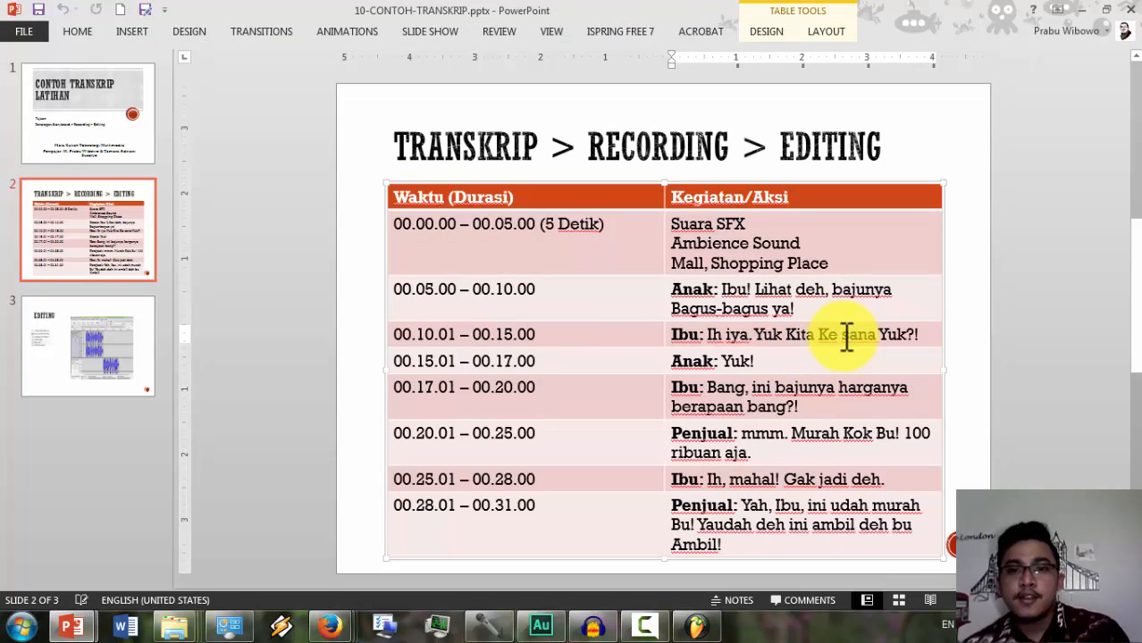
key(alt+Tab)
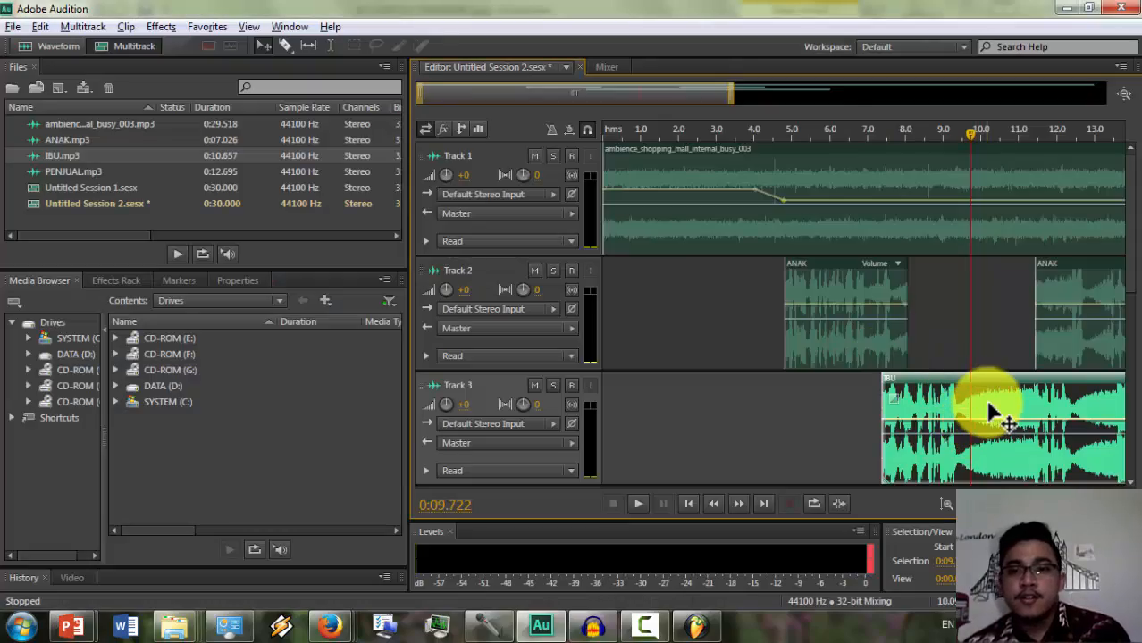
- Split the IBU clip on Track 3 at about 9.7 seconds with the Razor tool and move its second part to about 11.6 seconds
click(983, 402)
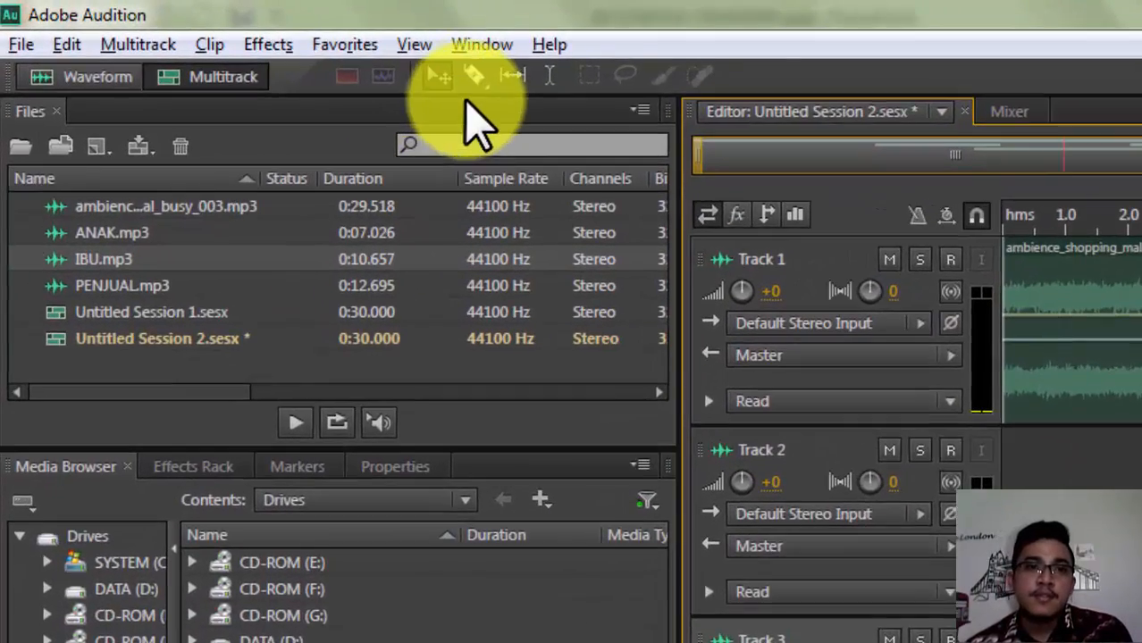
click(318, 52)
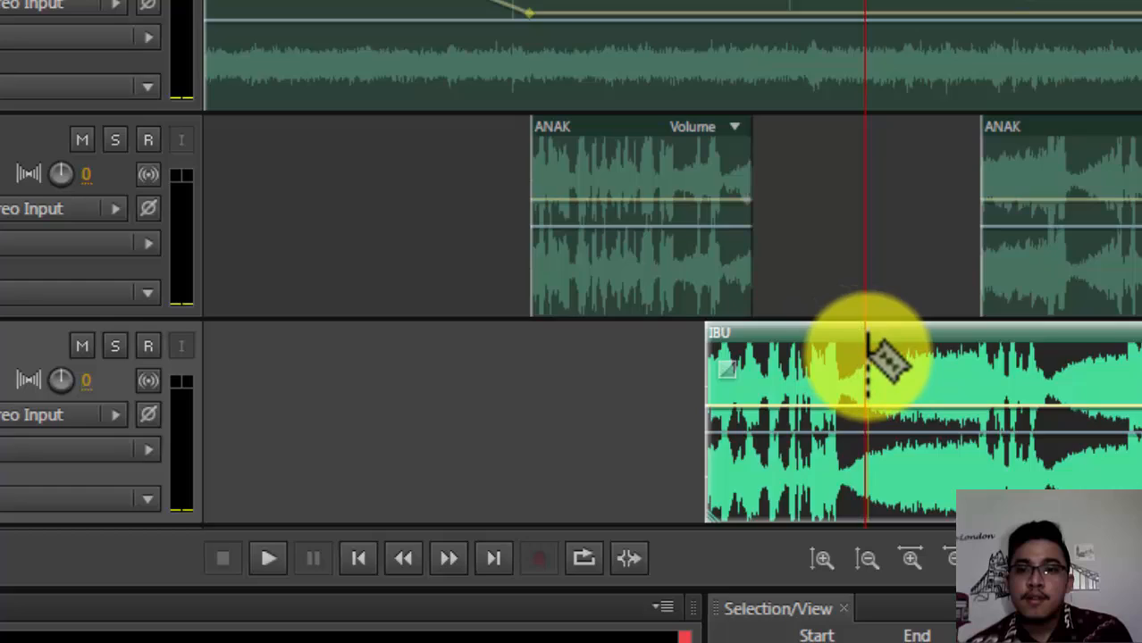
click(989, 438)
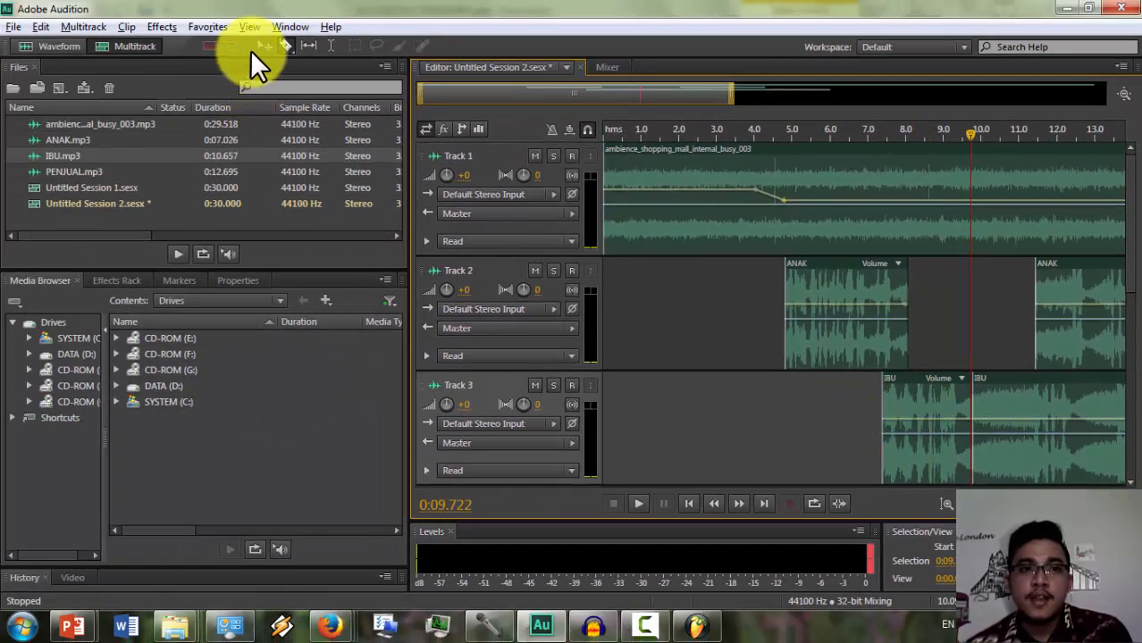
click(261, 46)
drag(1013, 398, 1081, 399)
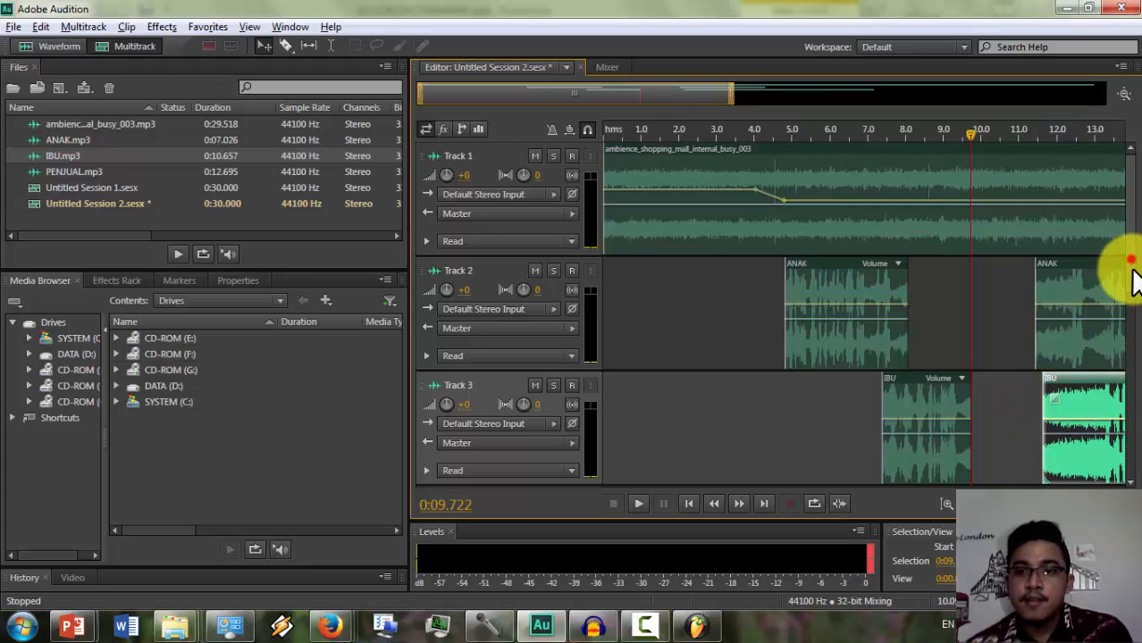
- Check the 00.15.01 – 00.17.00 Anak line in the PowerPoint transcript and return to Adobe Audition
scroll(1131, 295, down, 3)
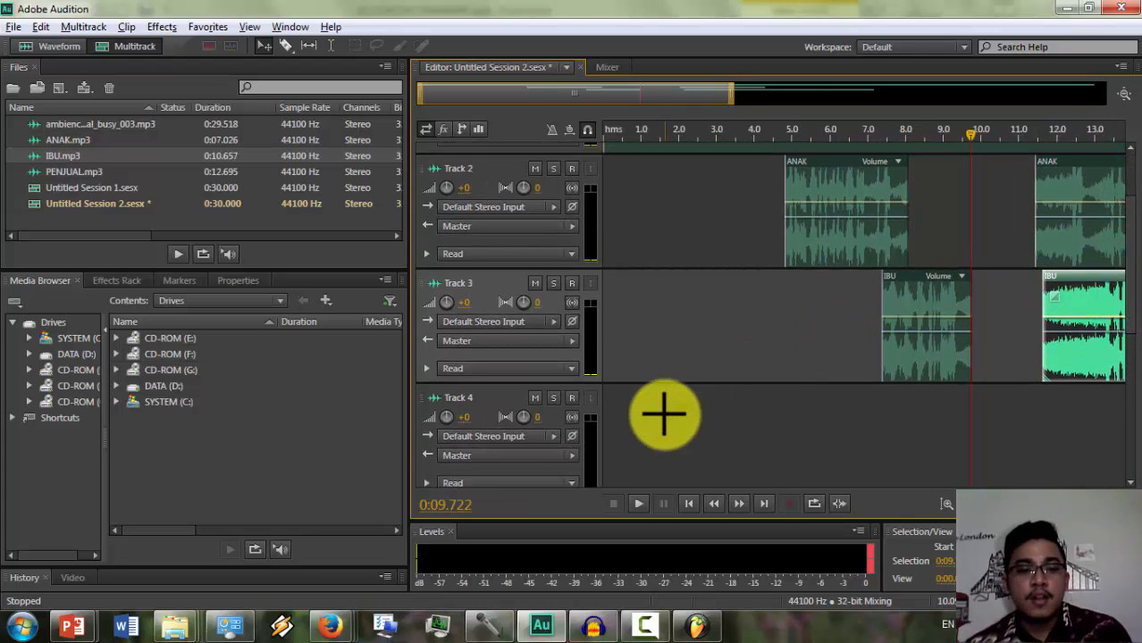
key(alt+Tab)
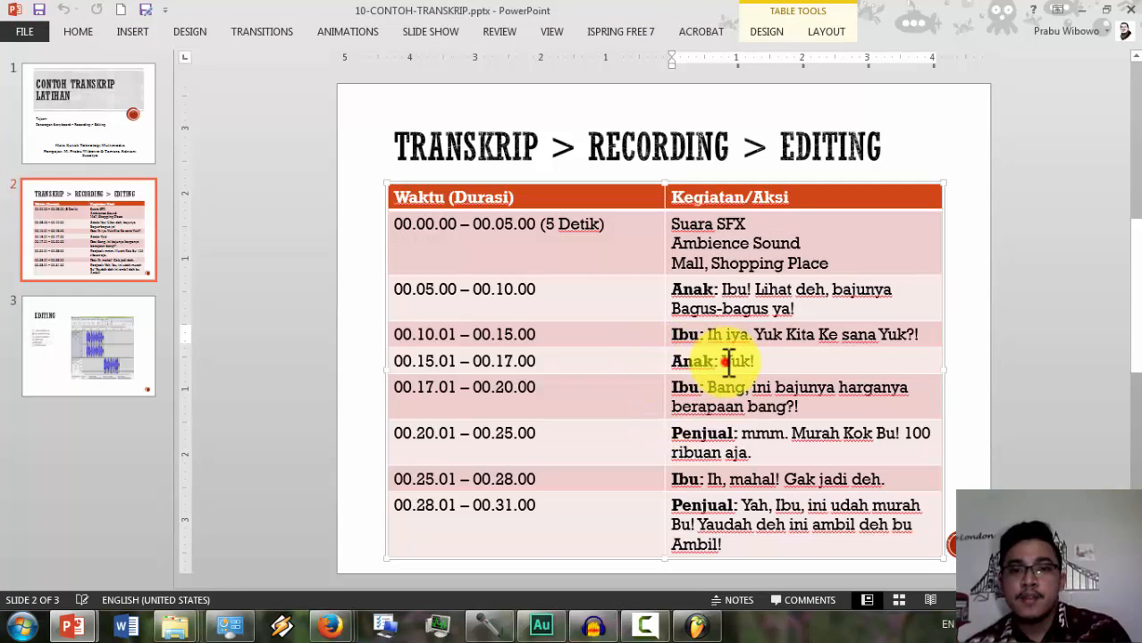
key(alt+Tab)
- Move the second ANAK clip on Track 2 to start at about 9.8 seconds and preview it from about 9.7 seconds
click(1065, 229)
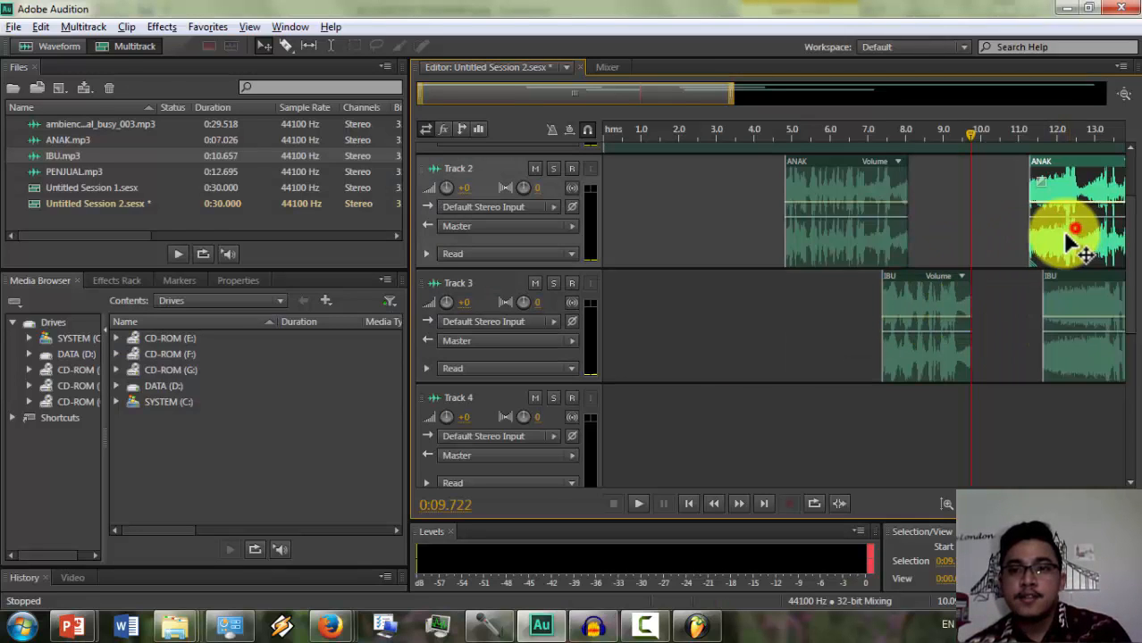
drag(1065, 230, 1011, 230)
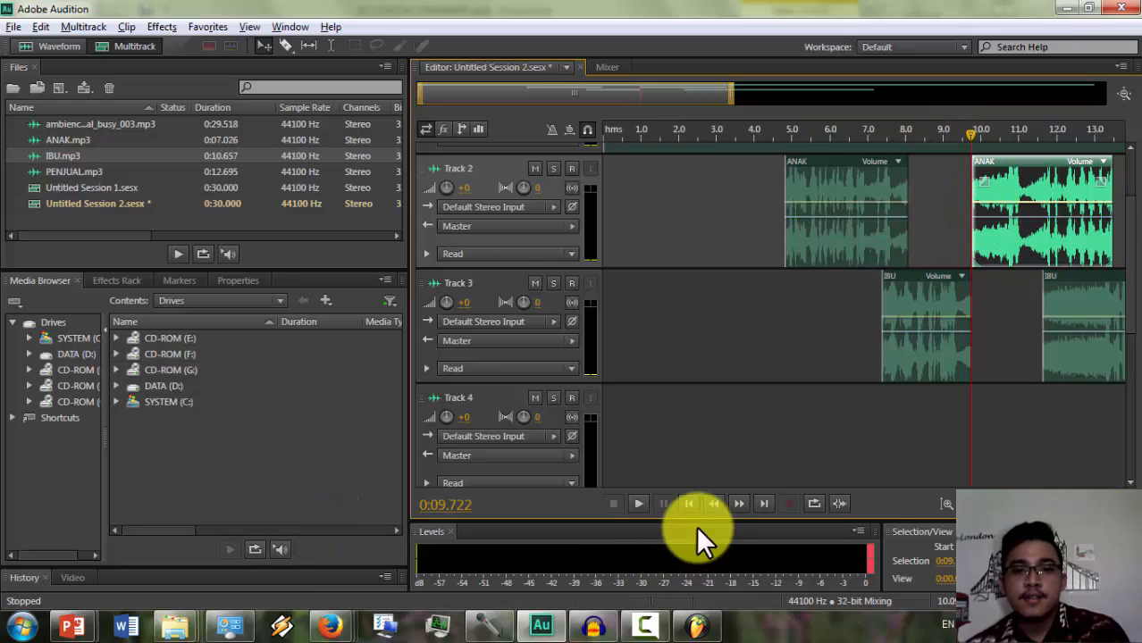
click(640, 503)
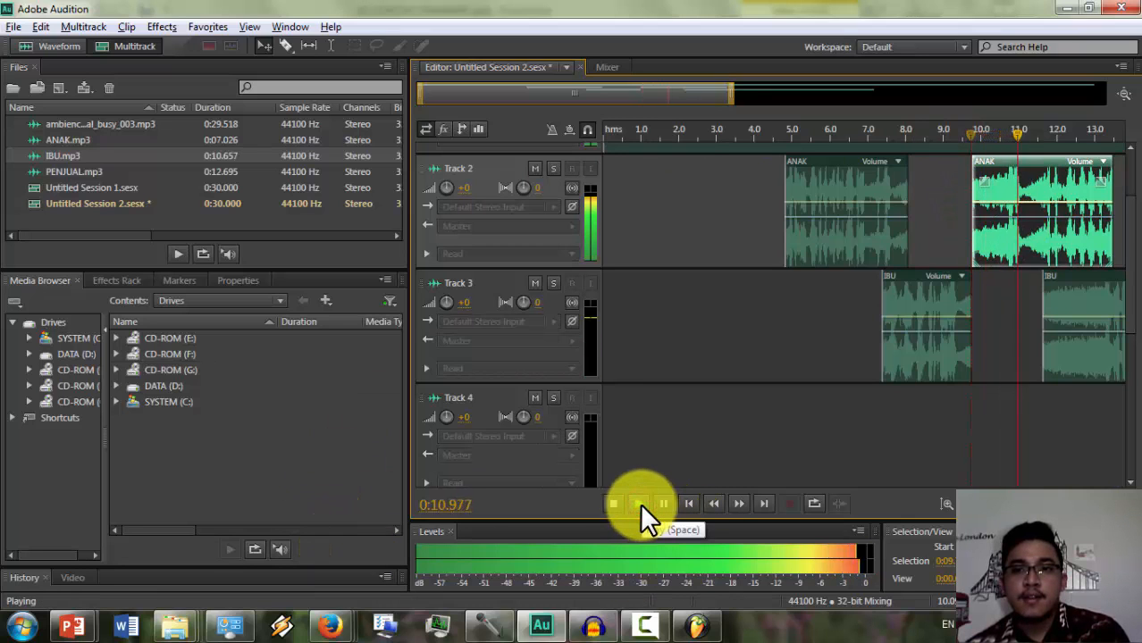
click(614, 503)
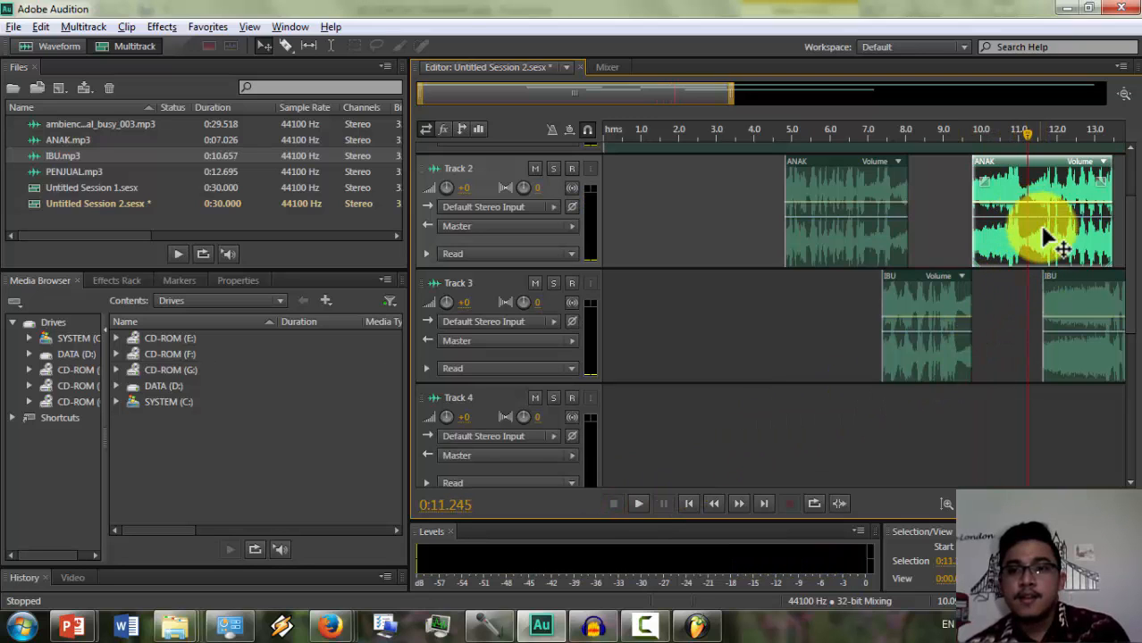
- Shift the second ANAK clip on Track 2 to start at about 9.2 seconds and preview the dialogue from about 8.4 seconds
drag(1036, 233, 1020, 236)
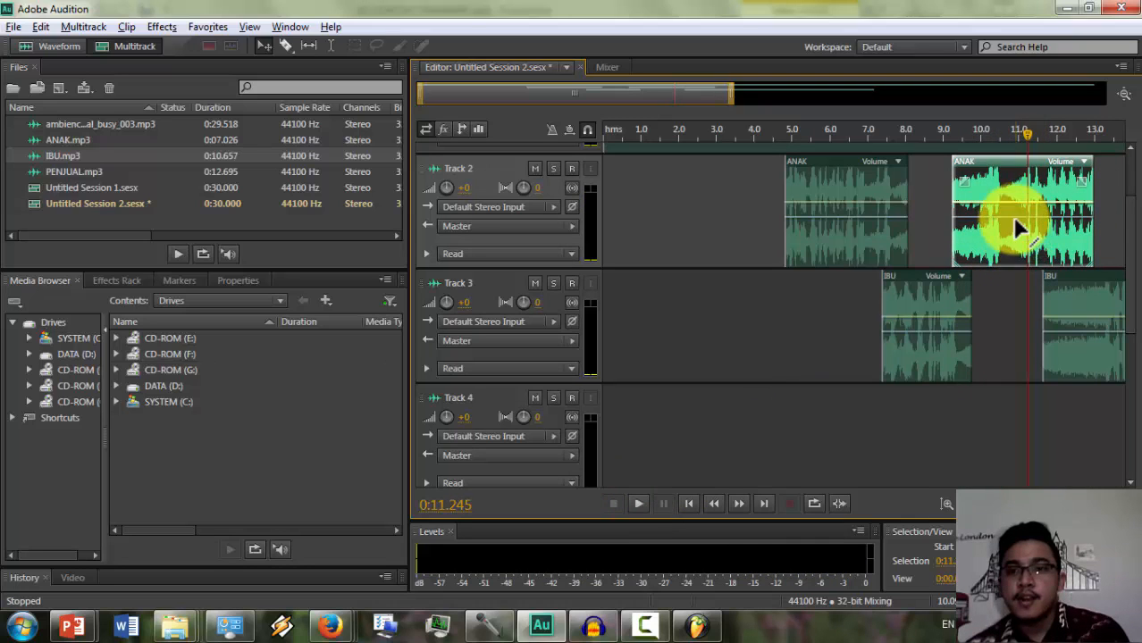
drag(1028, 134, 921, 162)
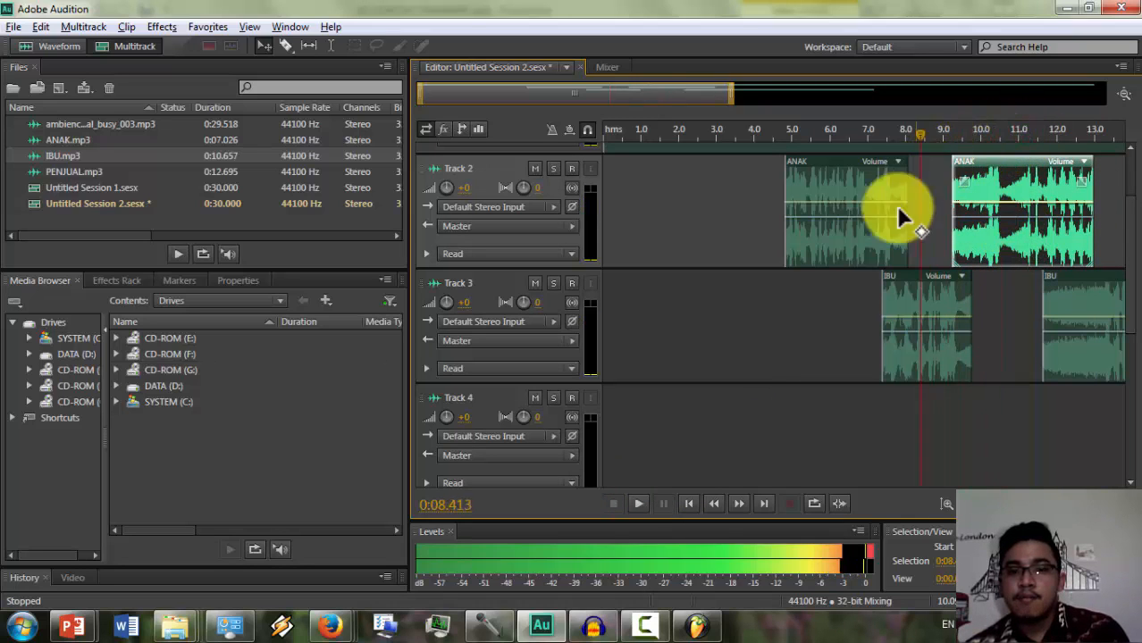
click(635, 503)
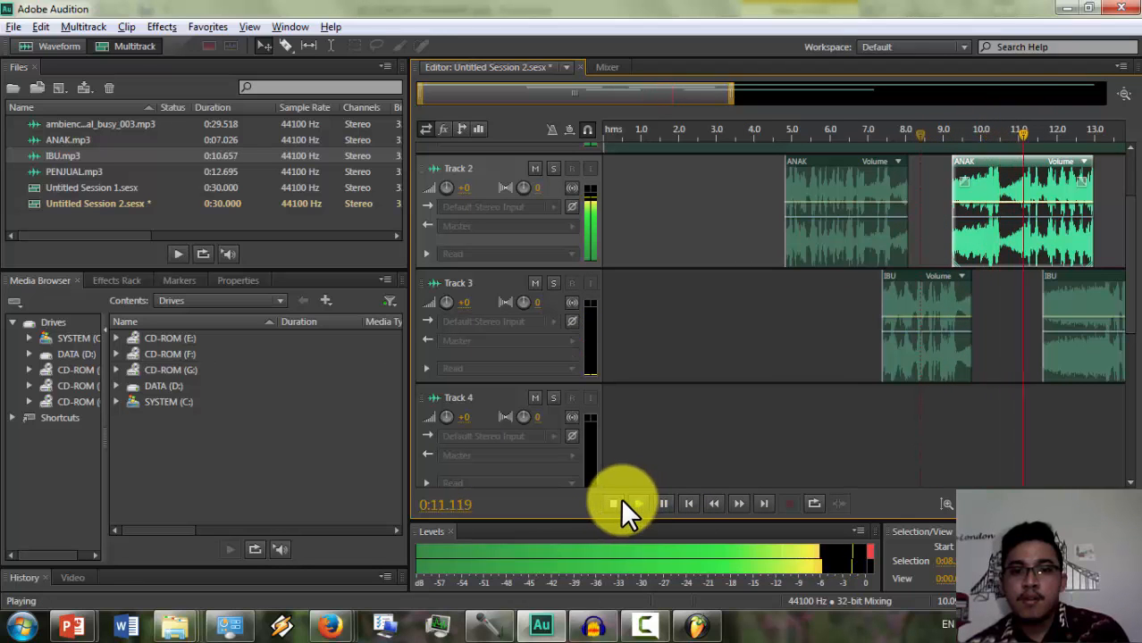
click(634, 505)
- Shift the second ANAK clip on Track 2 to start at about 9.0 seconds and preview it from its beginning
drag(982, 239, 976, 243)
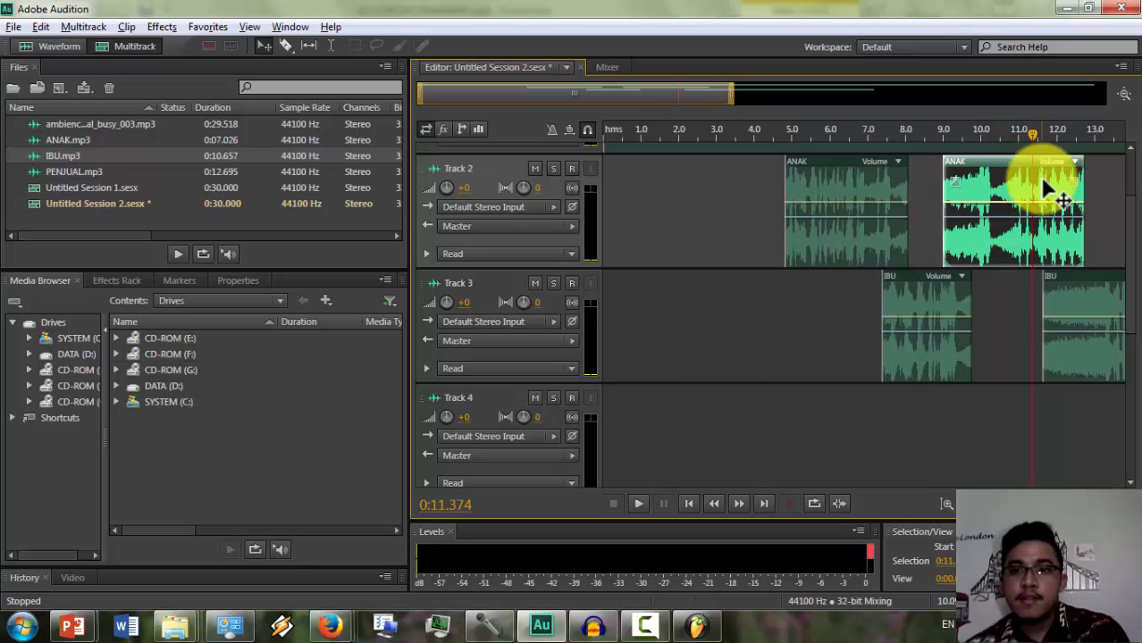
drag(1032, 139, 946, 139)
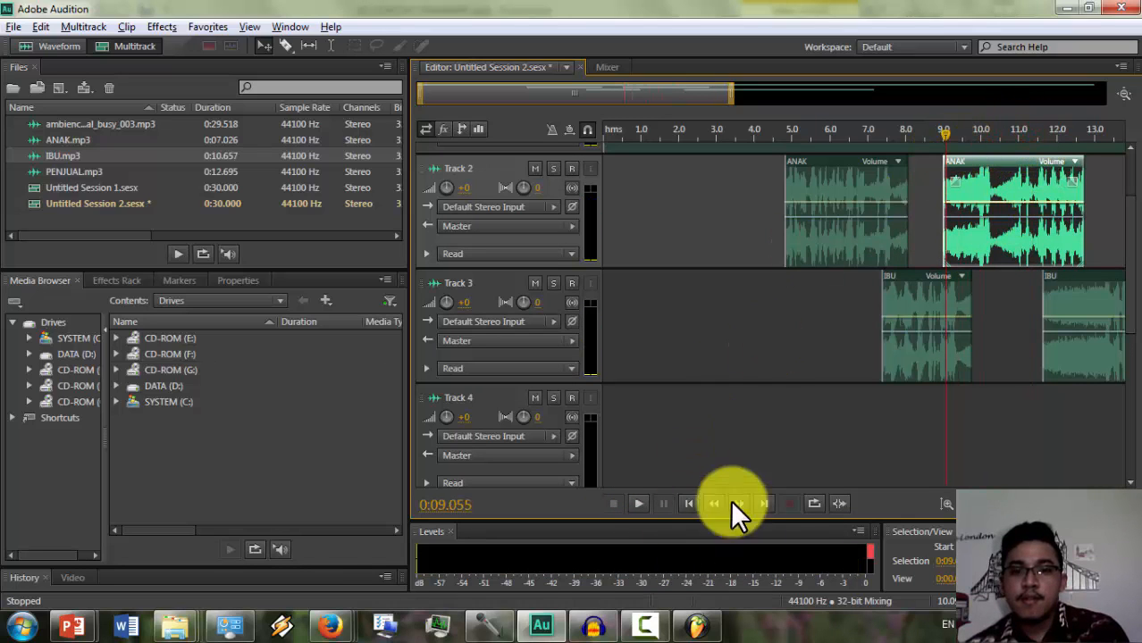
click(643, 504)
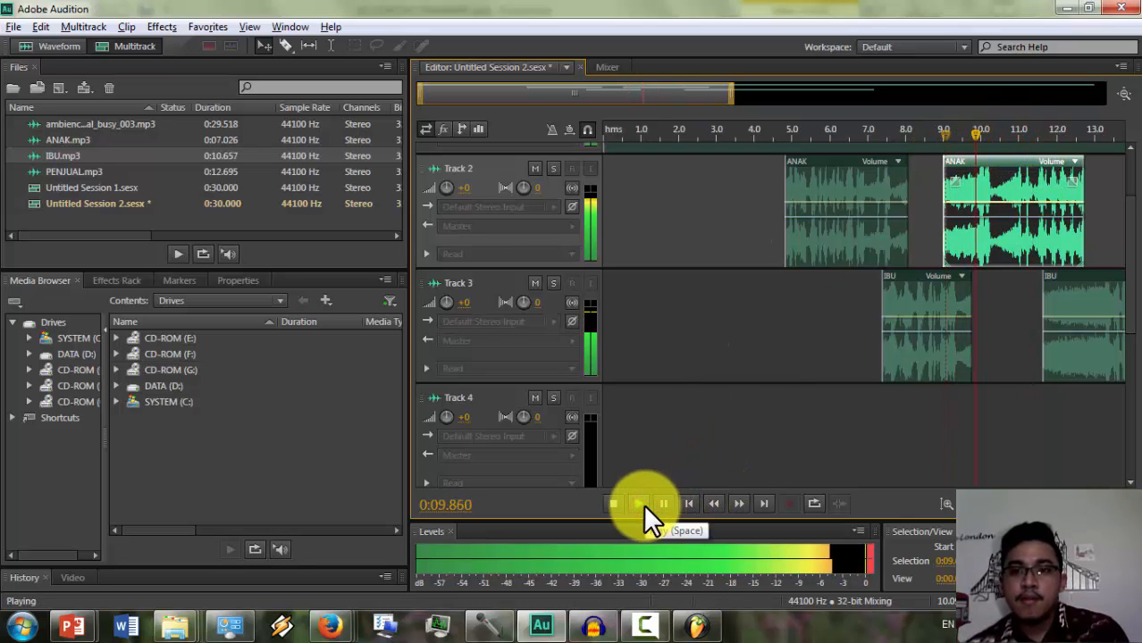
click(614, 503)
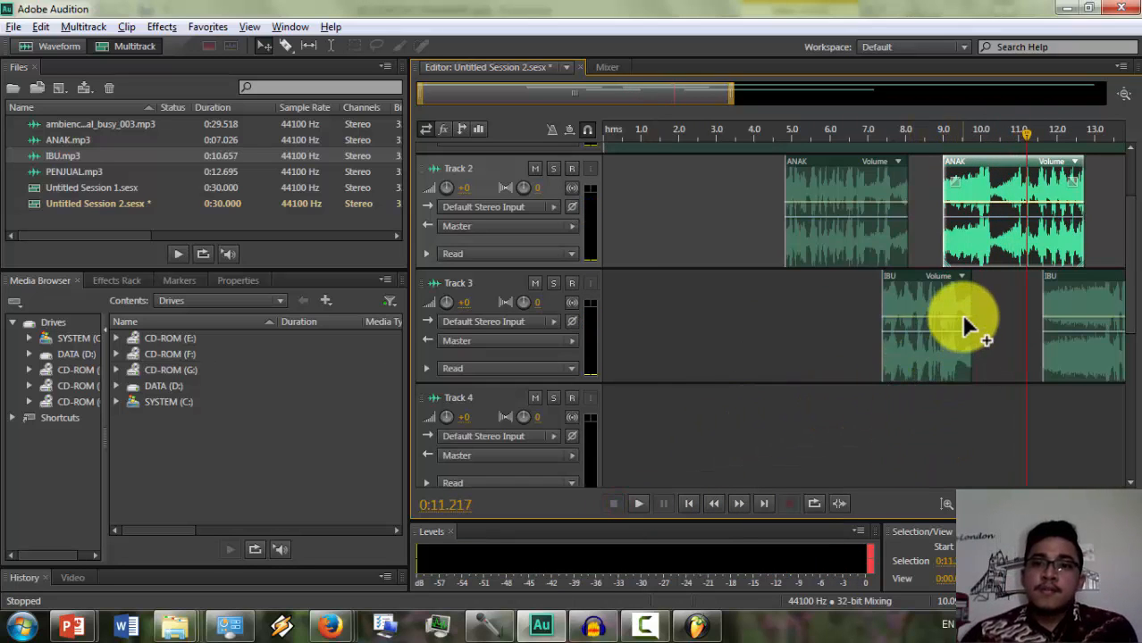
- Split the second ANAK clip on Track 2 at about 10.5 seconds with the Razor tool and move the remainder to about 12 seconds
drag(1029, 136, 1010, 137)
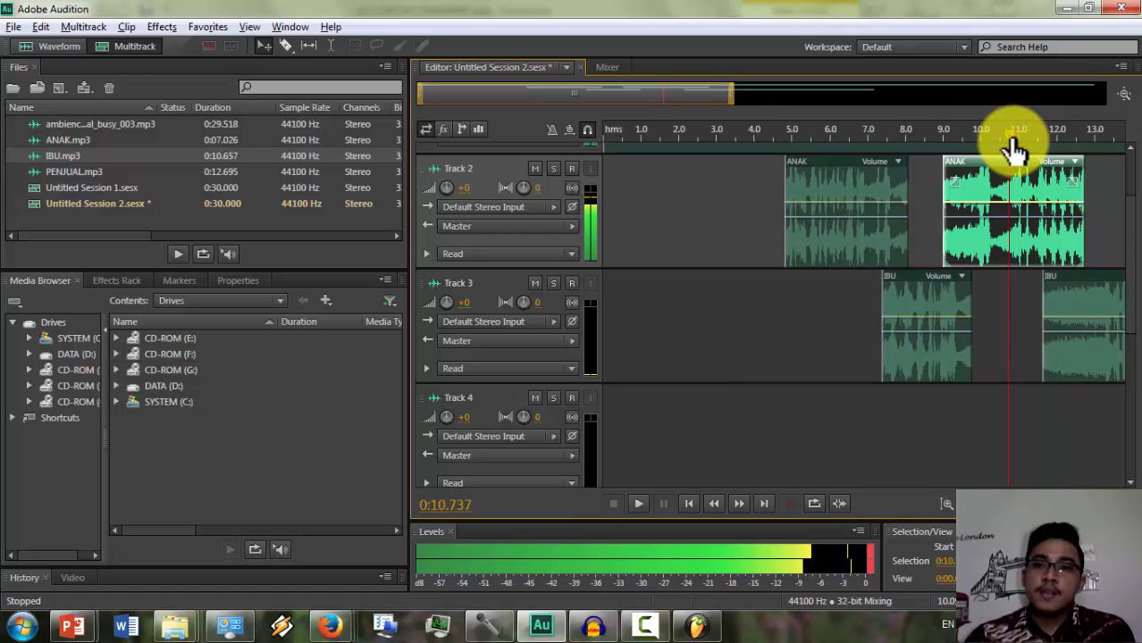
click(287, 46)
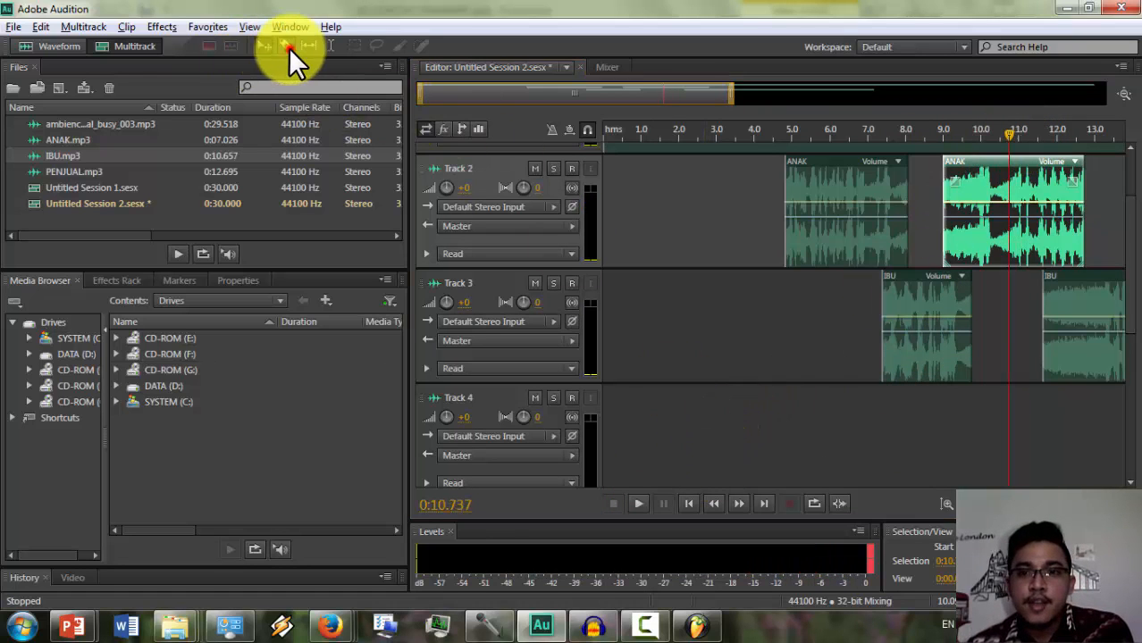
click(1004, 228)
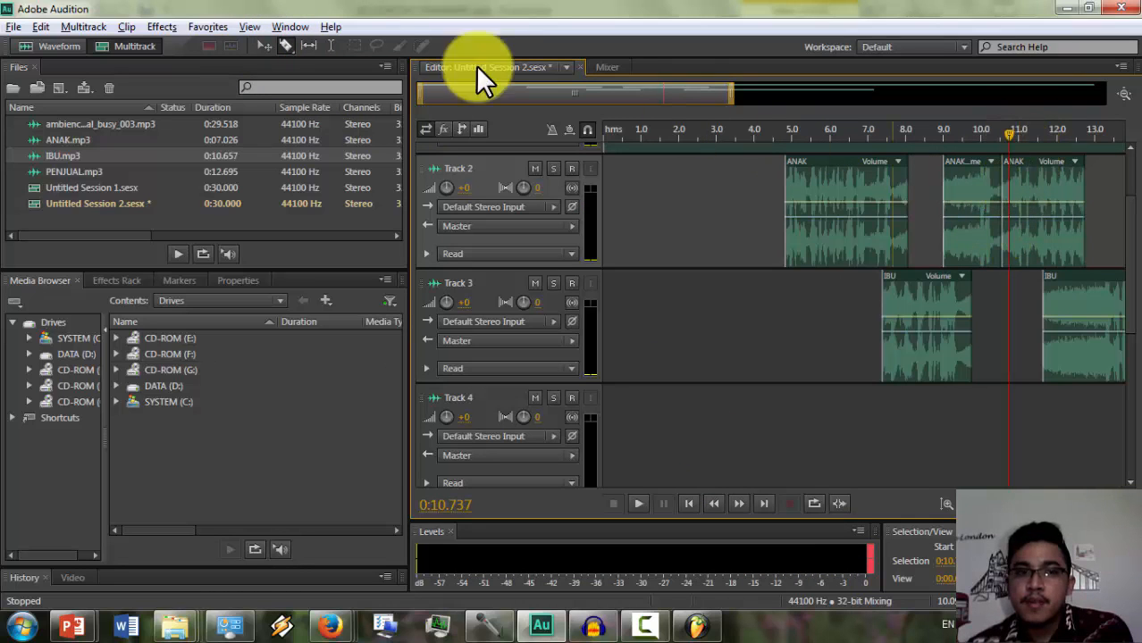
click(265, 46)
drag(1029, 245, 1088, 256)
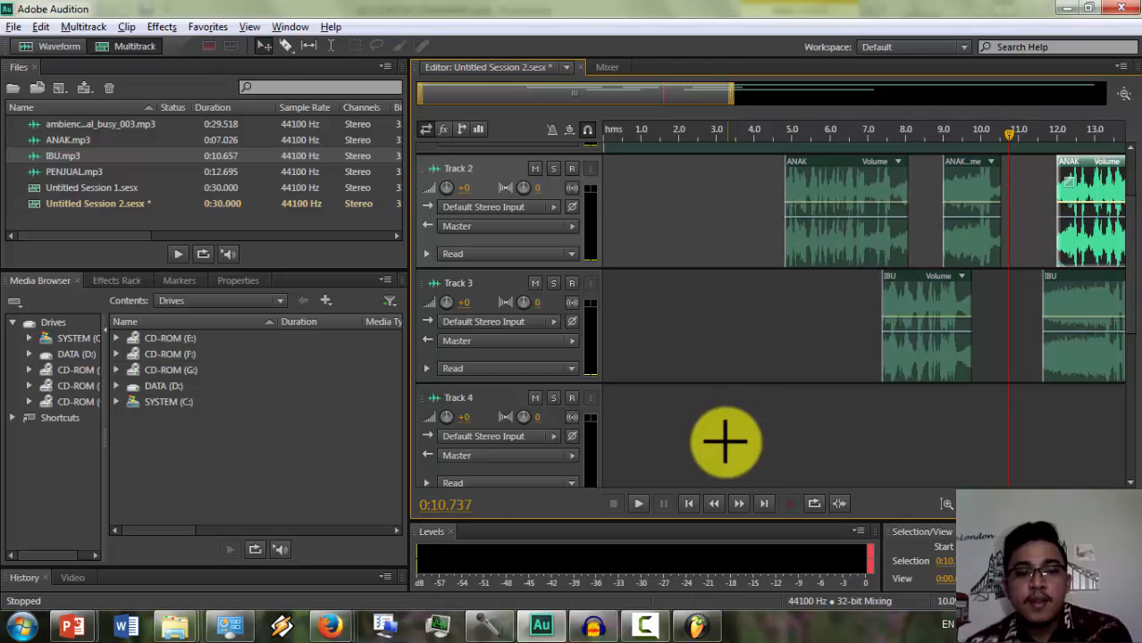
- Check the 00.17.01 – 00.20.00 Ibu line in the PowerPoint transcript and return to Adobe Audition
key(alt+Tab)
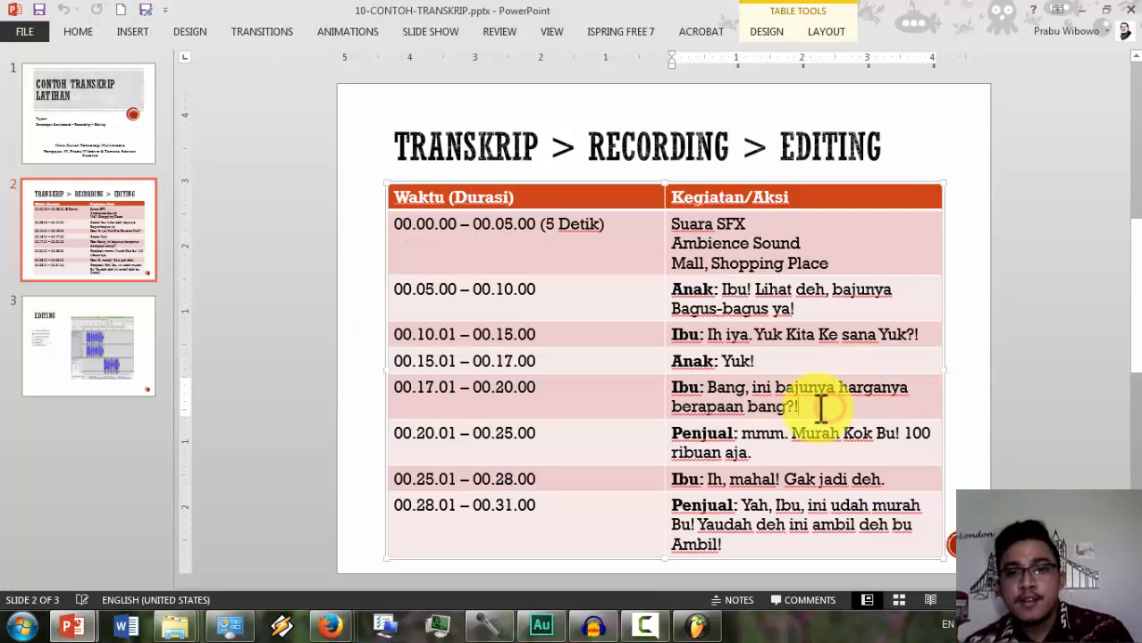
drag(702, 388, 800, 409)
key(alt+Tab)
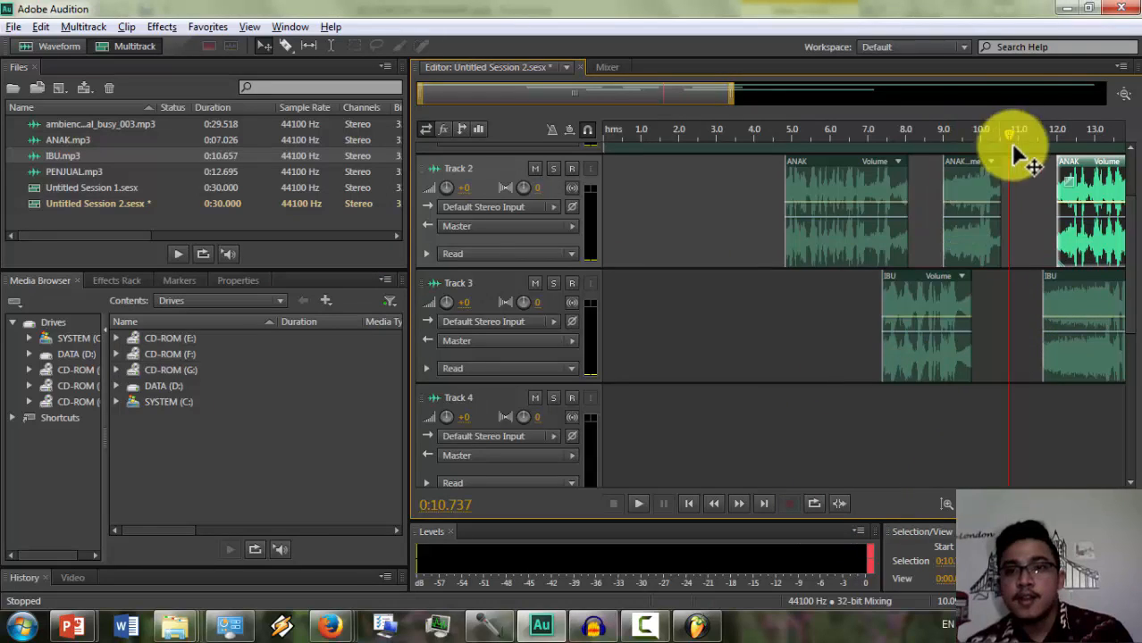
- Move the second IBU clip on Track 3 to start at about 11 seconds and preview the dialogue from about 9.2 seconds
drag(731, 96, 868, 104)
drag(747, 93, 815, 106)
drag(891, 299, 855, 287)
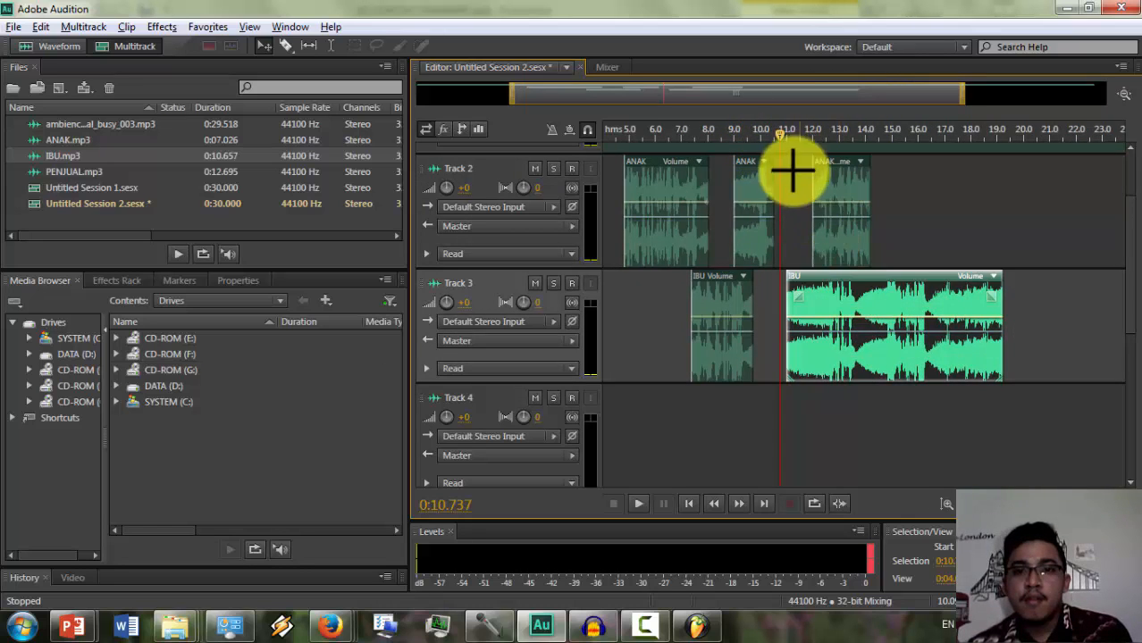
click(739, 134)
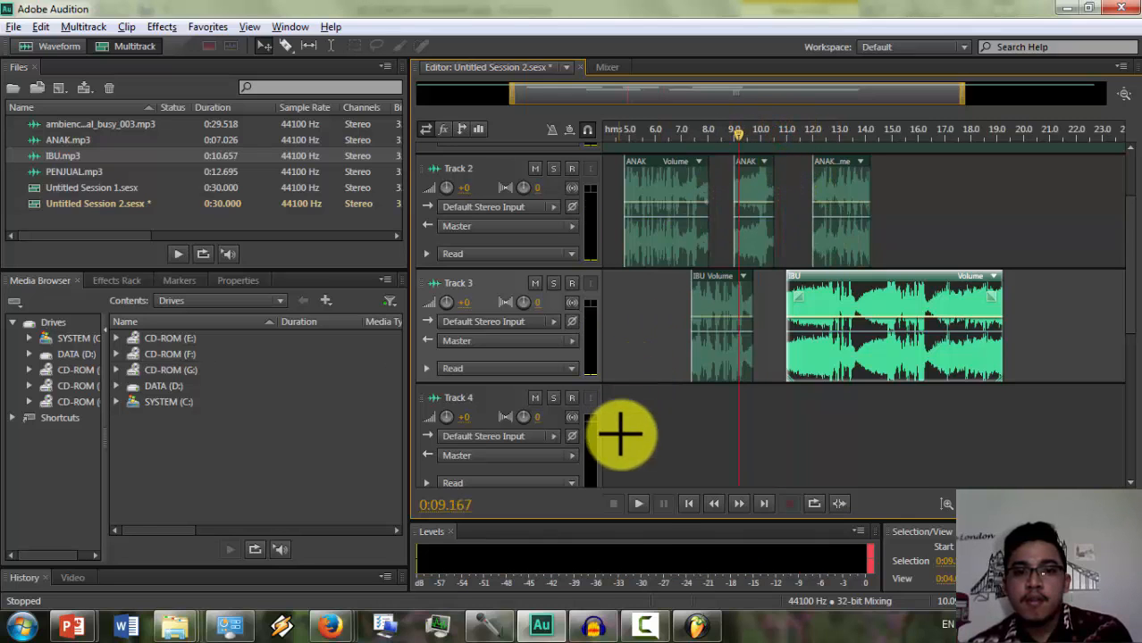
click(638, 506)
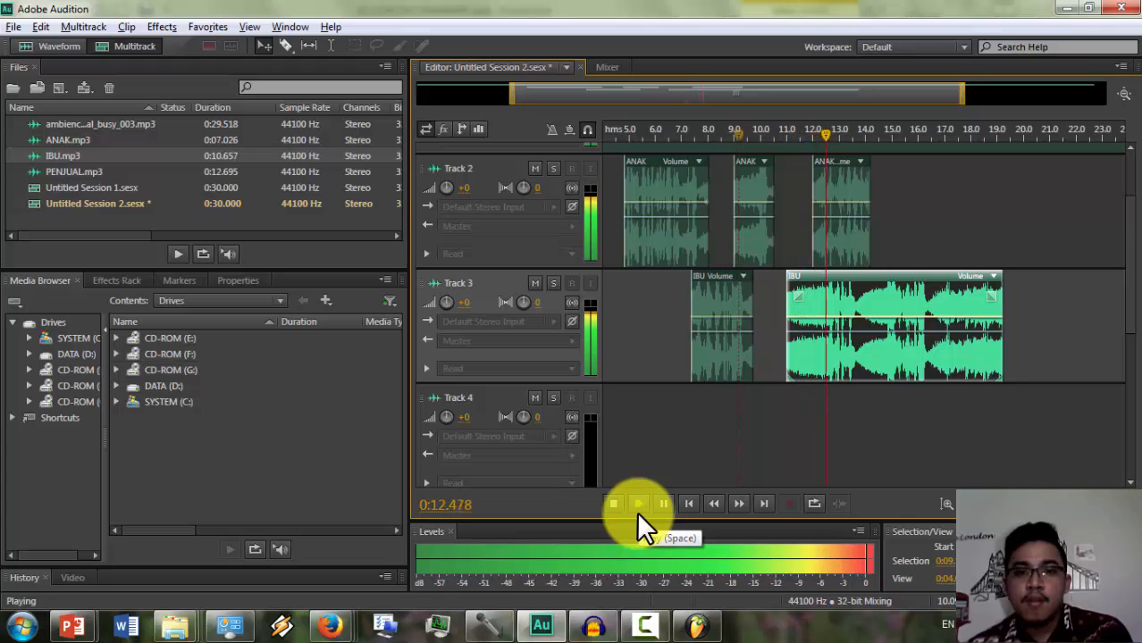
click(615, 504)
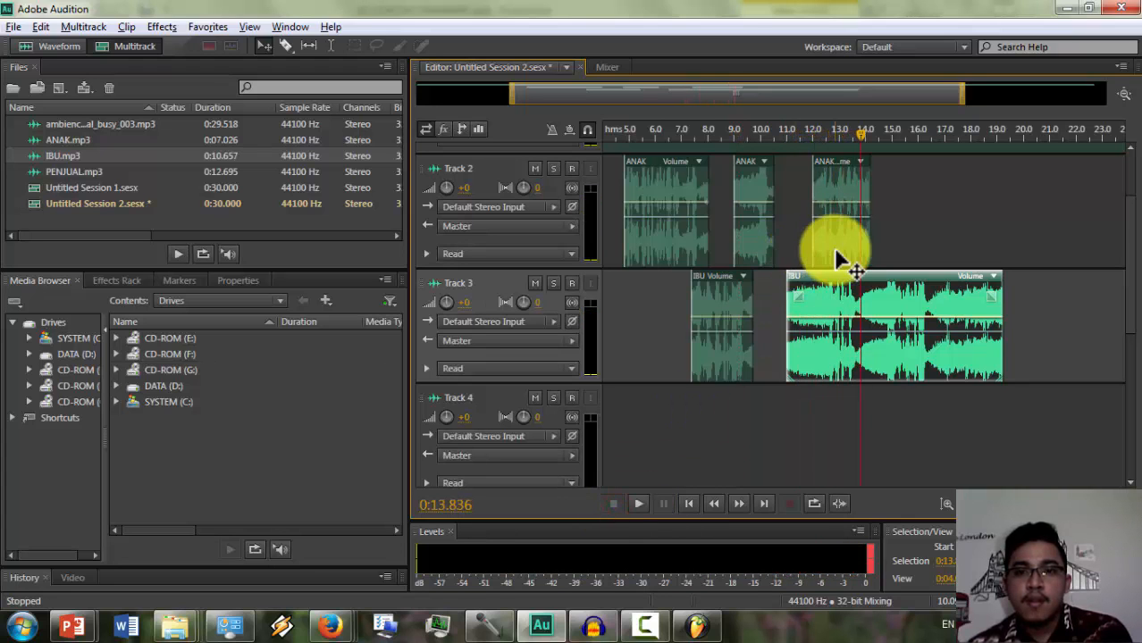
- Delete the leftover ANAK clip at about 12 seconds on Track 2 and preview the session from about 10.8 seconds
click(835, 254)
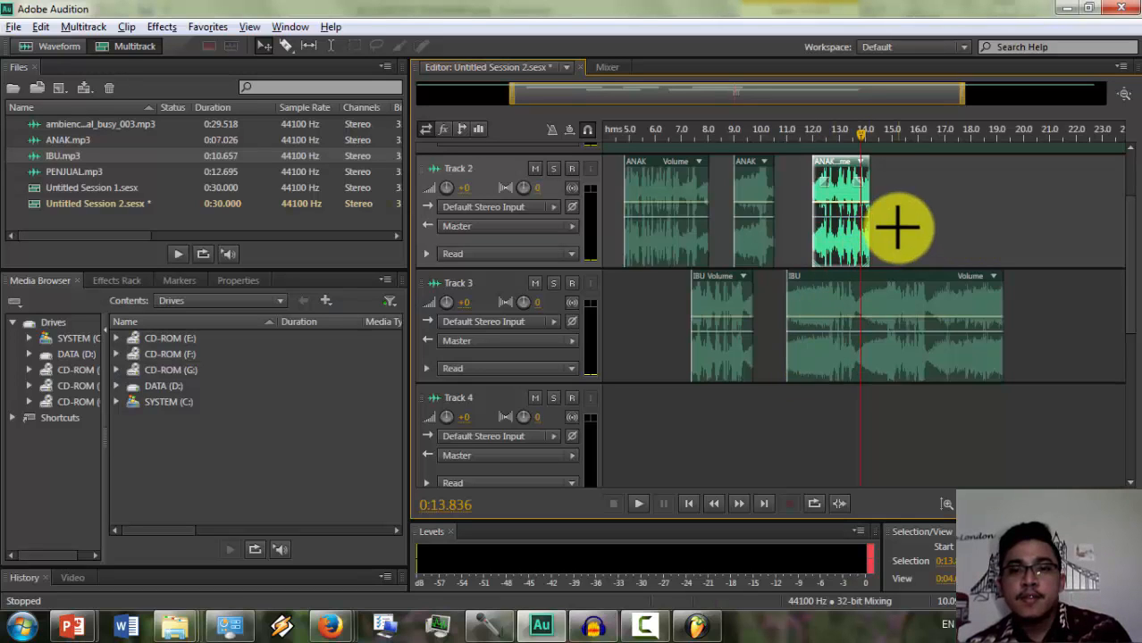
click(897, 224)
click(832, 241)
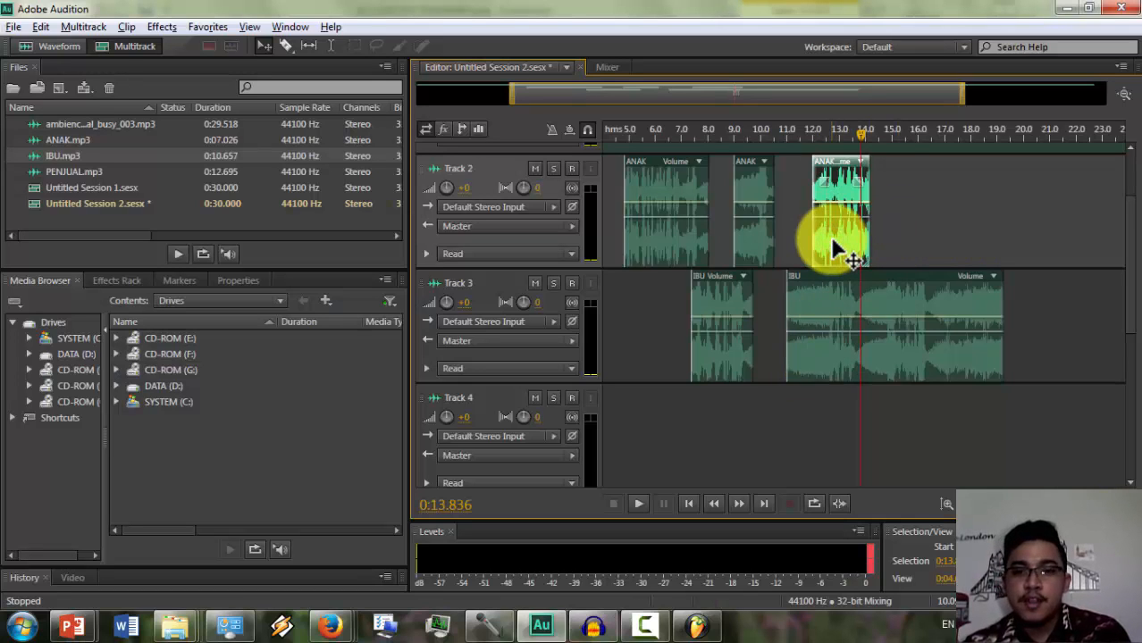
key(Delete)
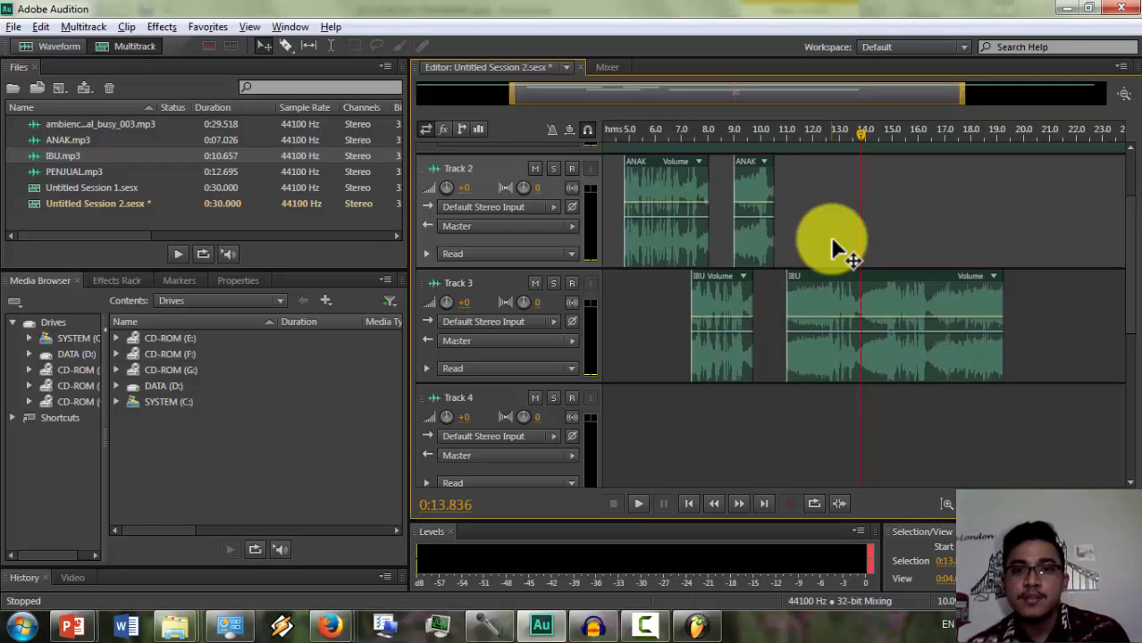
drag(865, 146, 780, 150)
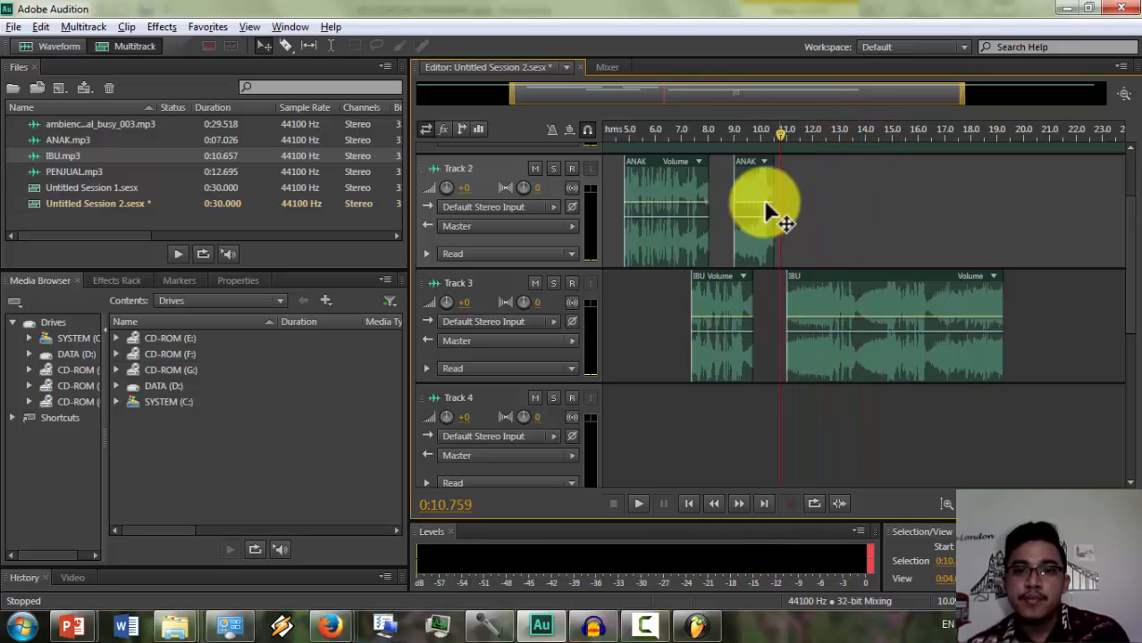
click(638, 503)
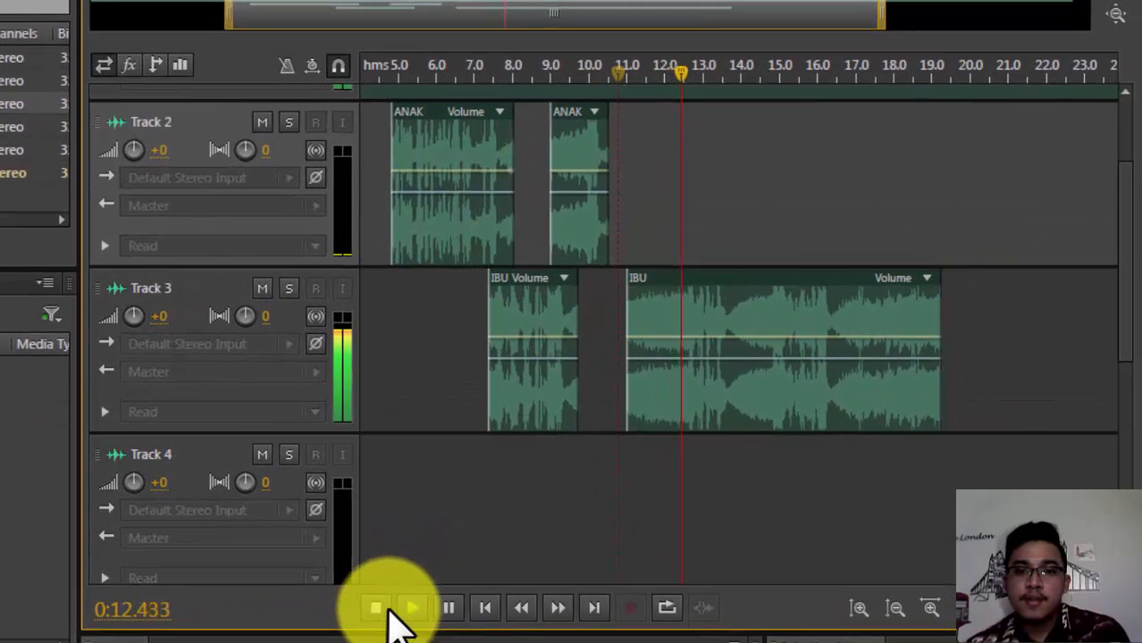
- Stop the preview and split the second IBU clip on Track 3 at about 13.8 seconds with the Razor tool
click(391, 610)
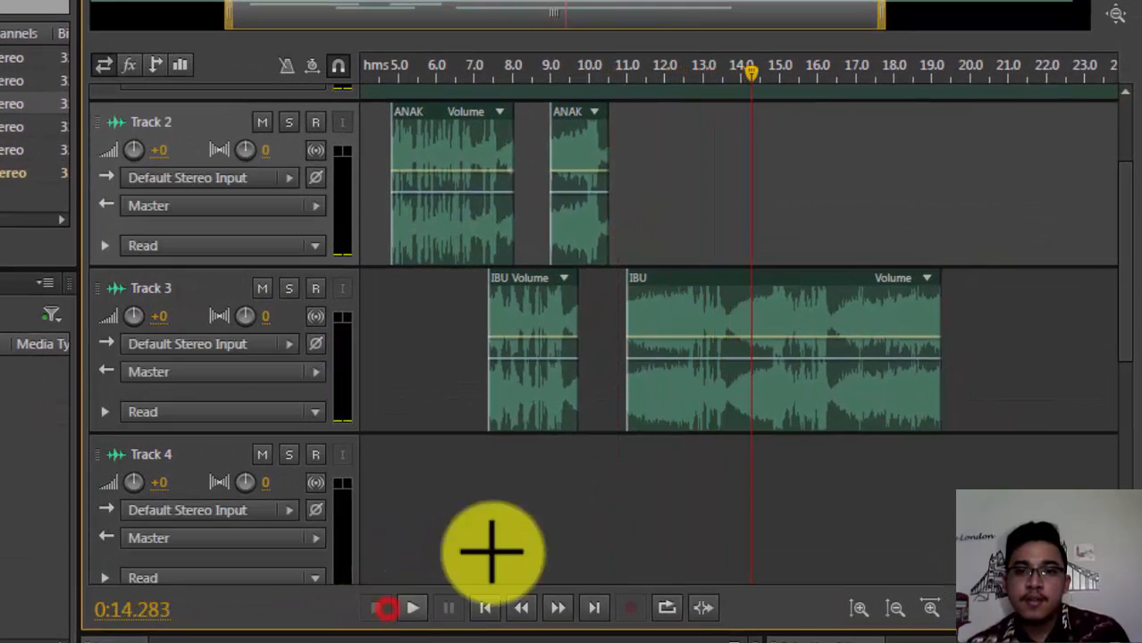
drag(756, 66, 739, 69)
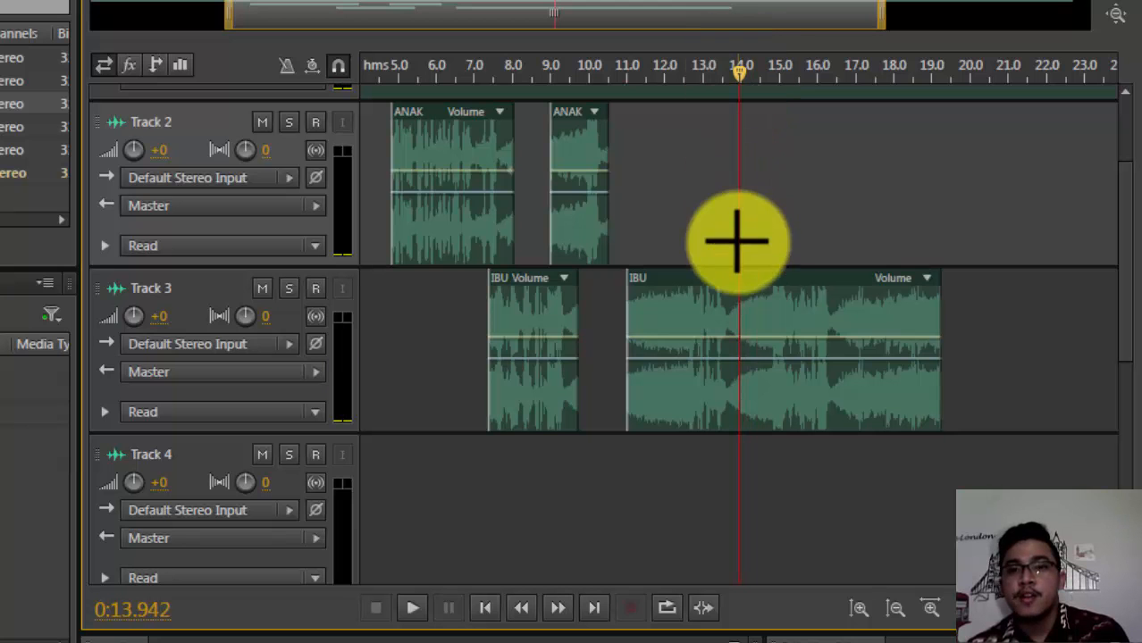
click(743, 69)
drag(743, 70, 742, 70)
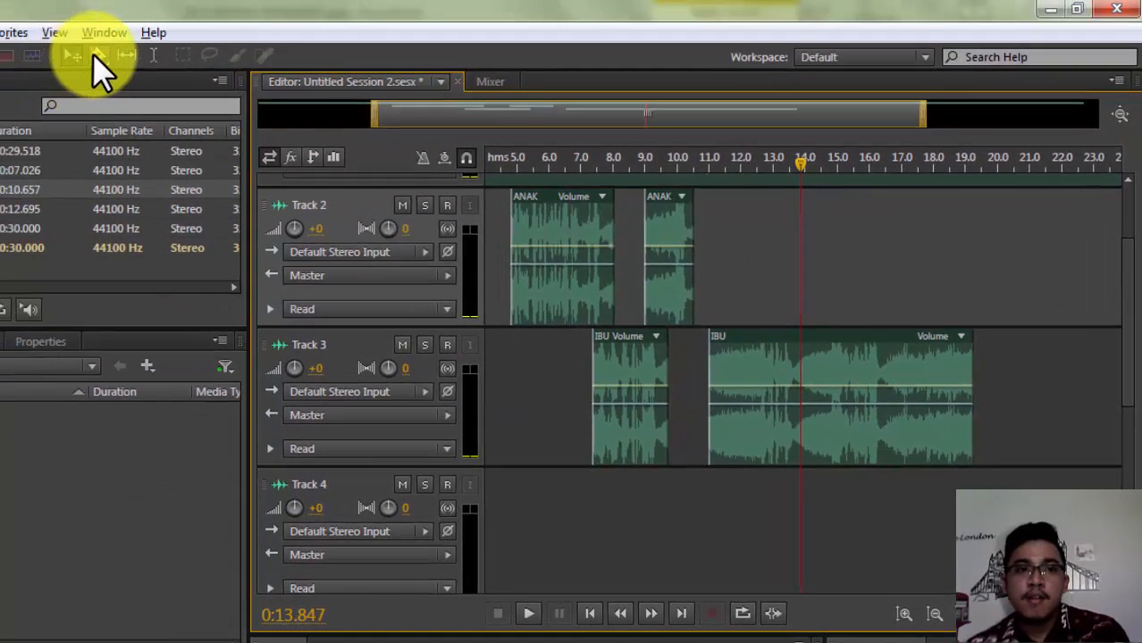
click(98, 55)
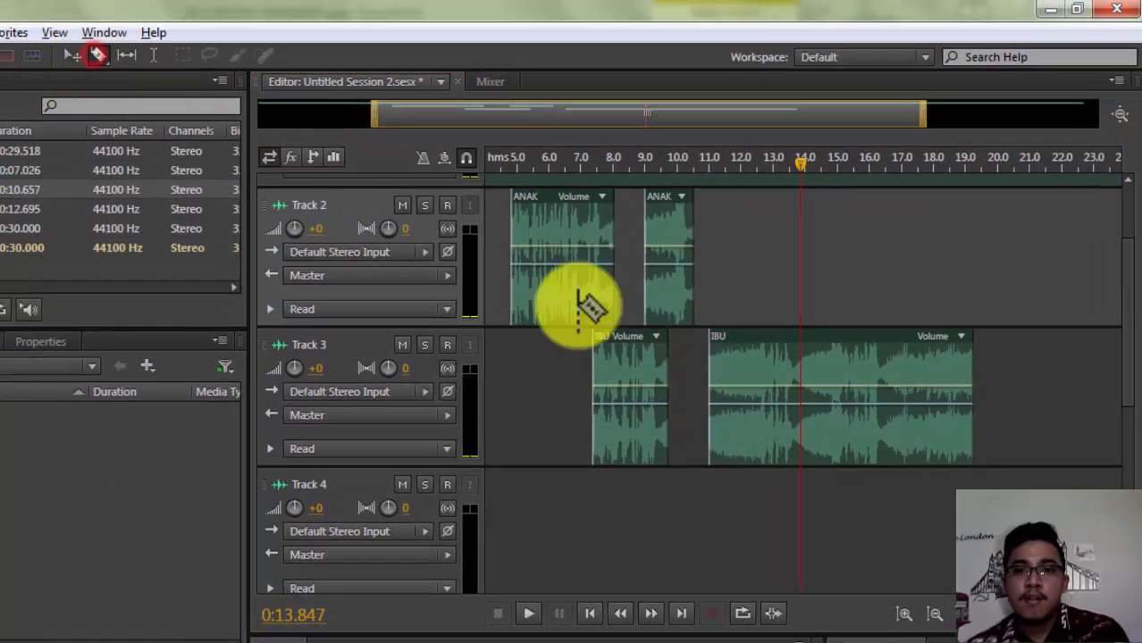
click(801, 357)
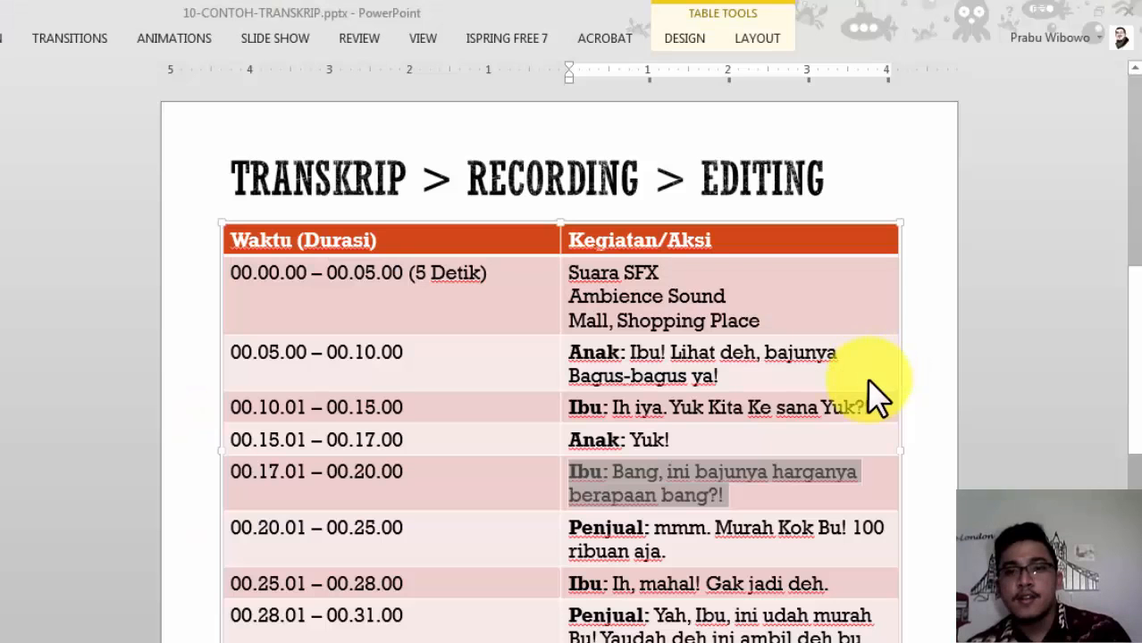
- Check the 00.20.01 – 00.25.00 Penjual line in the PowerPoint transcript and return to Adobe Audition
click(698, 549)
drag(579, 542, 670, 553)
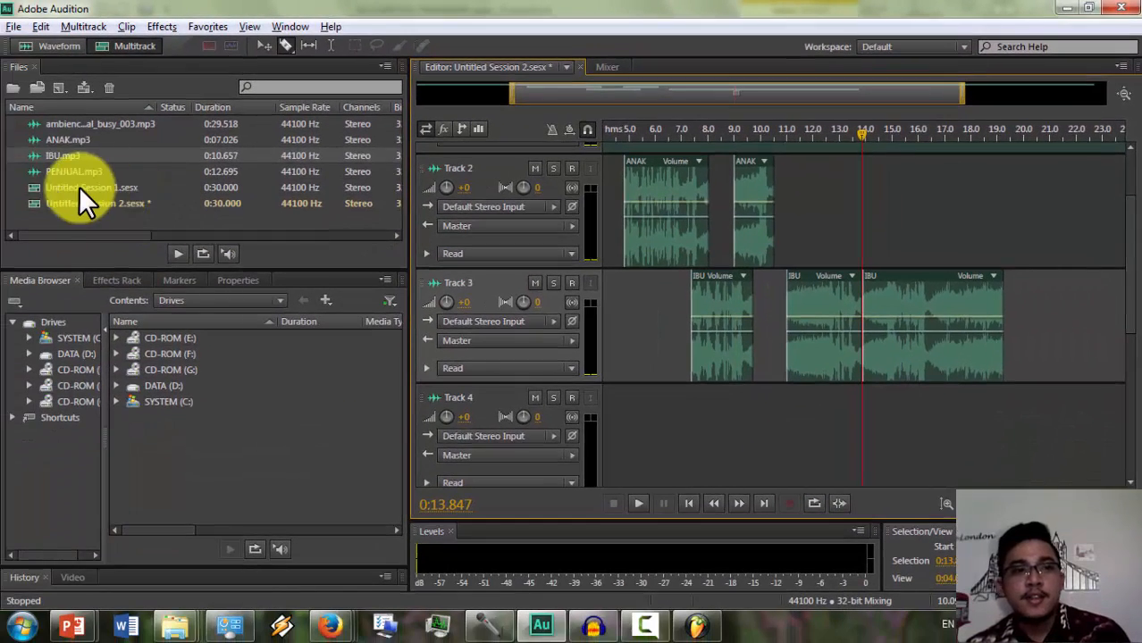
- Place PENJUAL.mp3 on Track 4 at about 13.8 seconds and move the leftover IBU clip on Track 3 to about 24.8 seconds
mouse_move(5, 182)
mouse_down()
mouse_move(809, 449)
mouse_move(871, 444)
mouse_move(864, 436)
mouse_up()
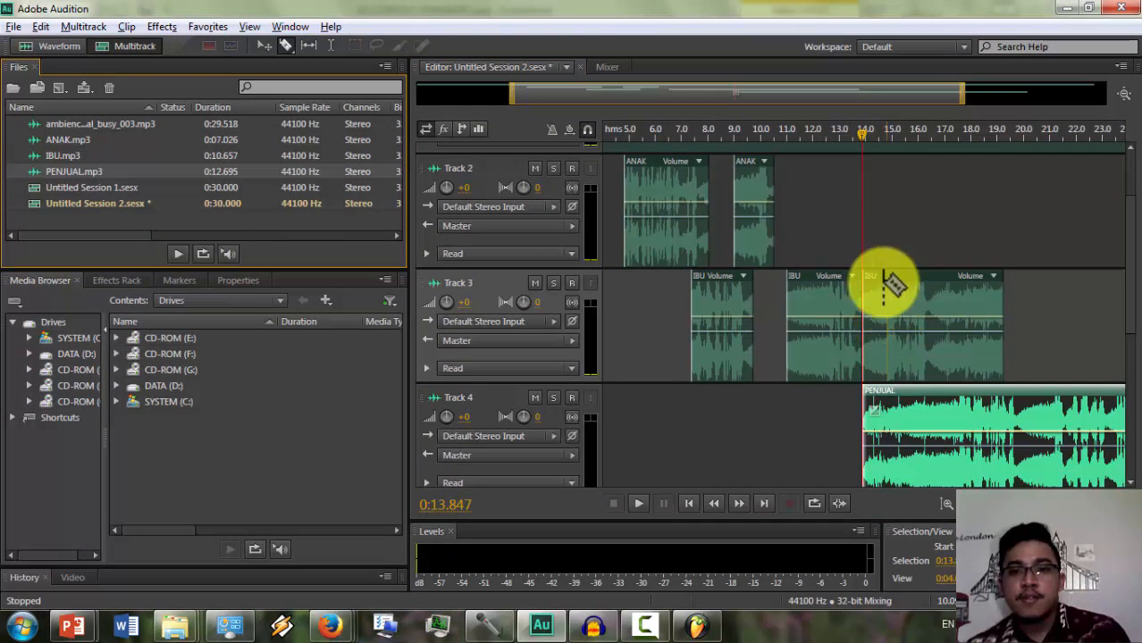
click(264, 46)
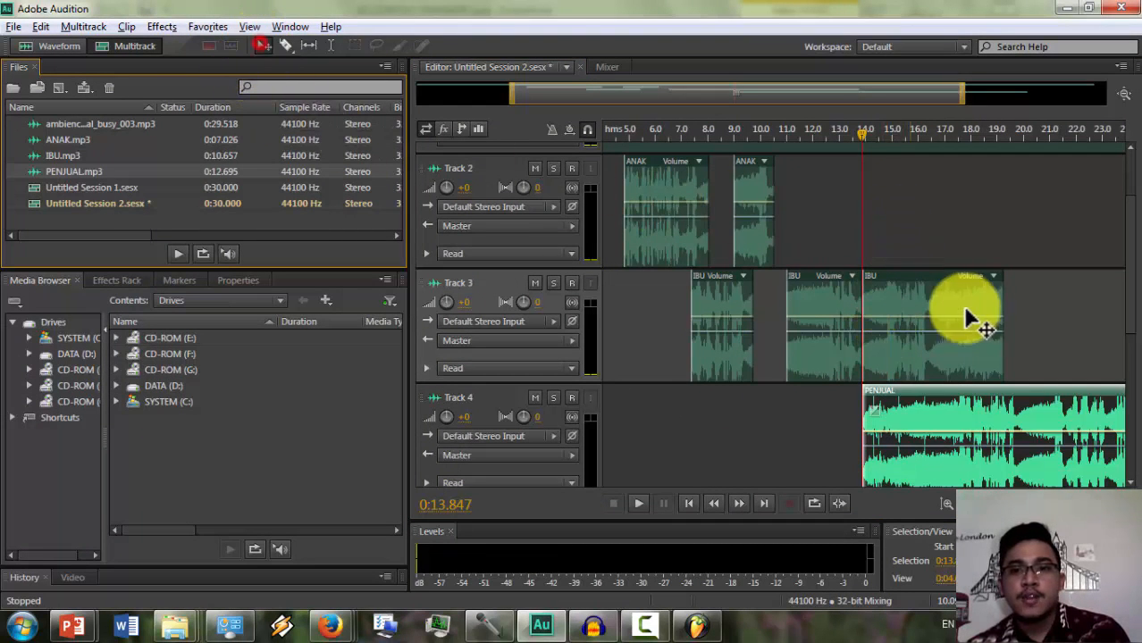
drag(956, 301, 1104, 307)
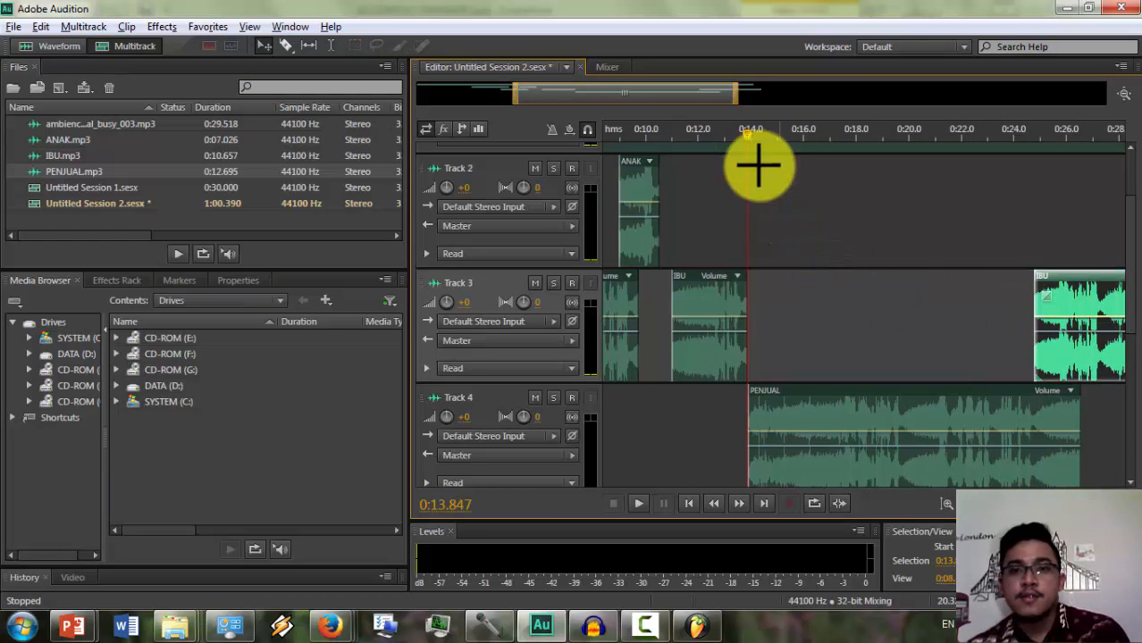
- Preview the PENJUAL clip on Track 4 from about 13.2 seconds and split it at about 17.6 seconds with the Razor tool
drag(743, 136, 731, 141)
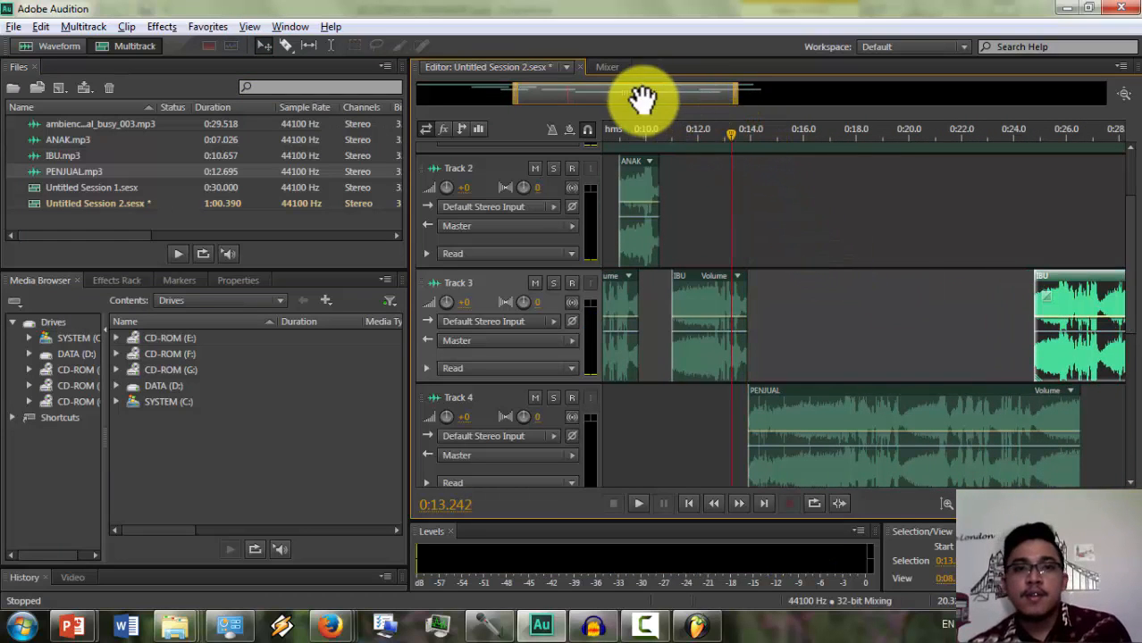
click(638, 504)
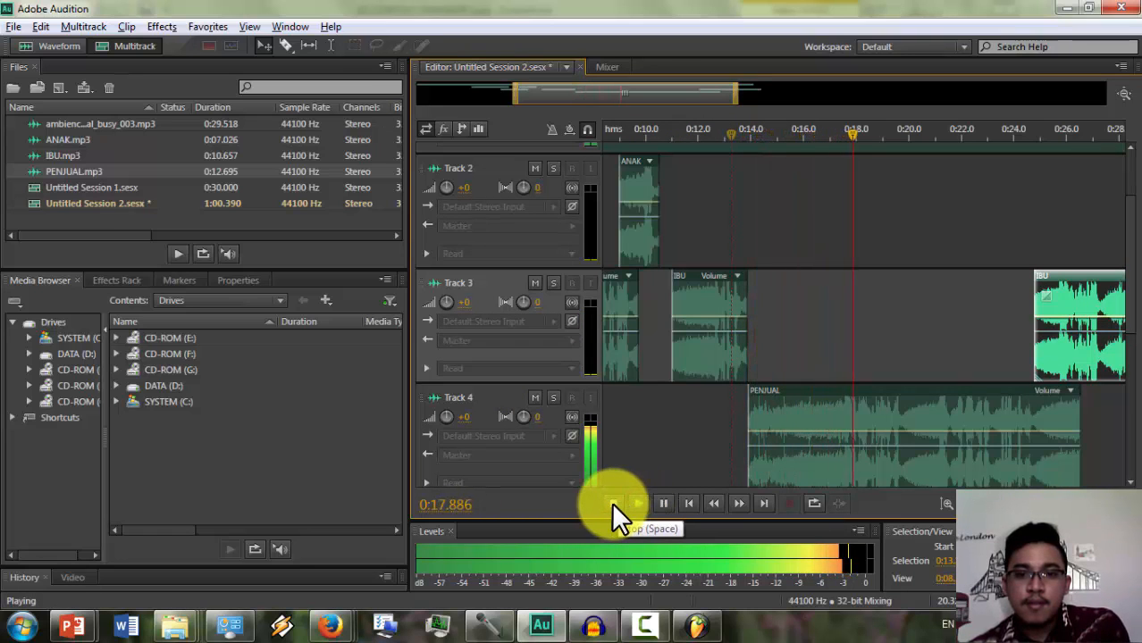
click(612, 503)
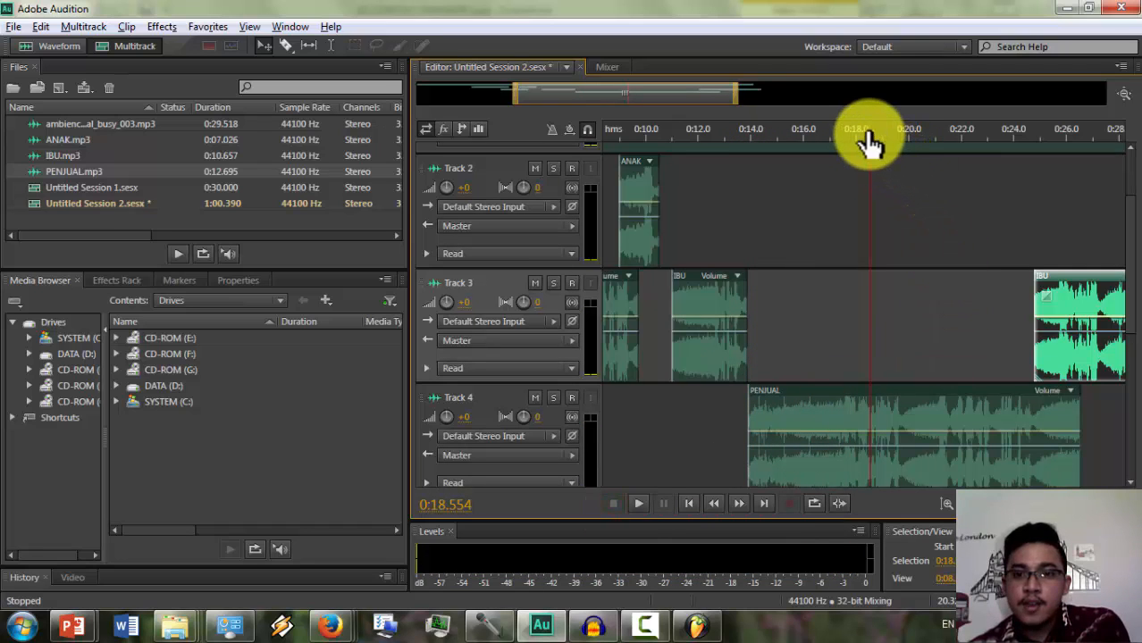
click(854, 143)
click(638, 503)
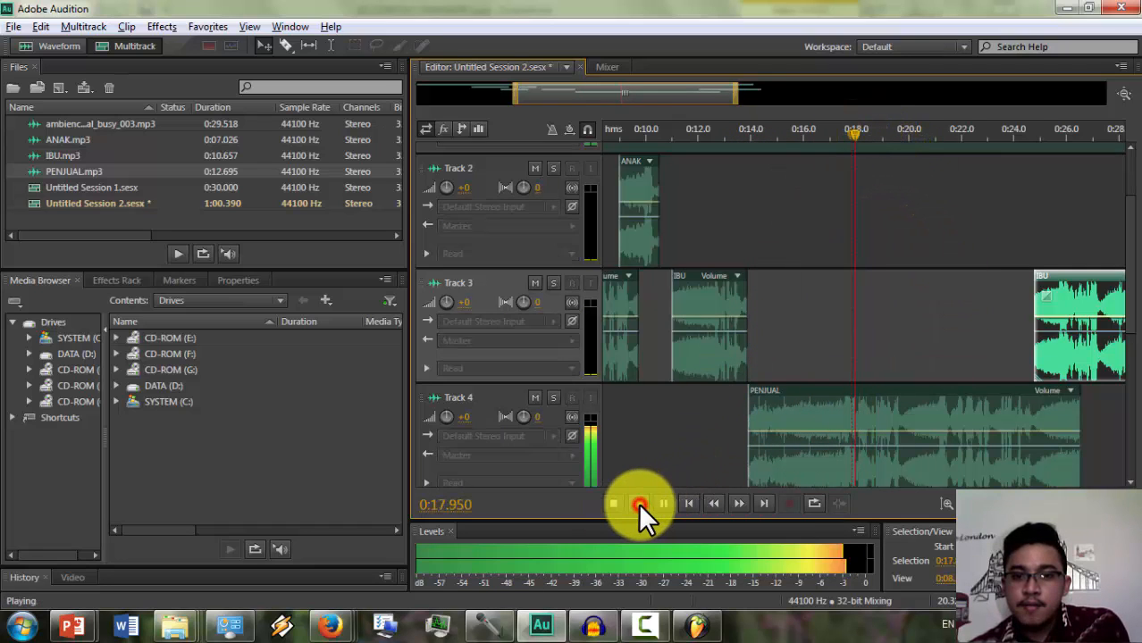
click(614, 503)
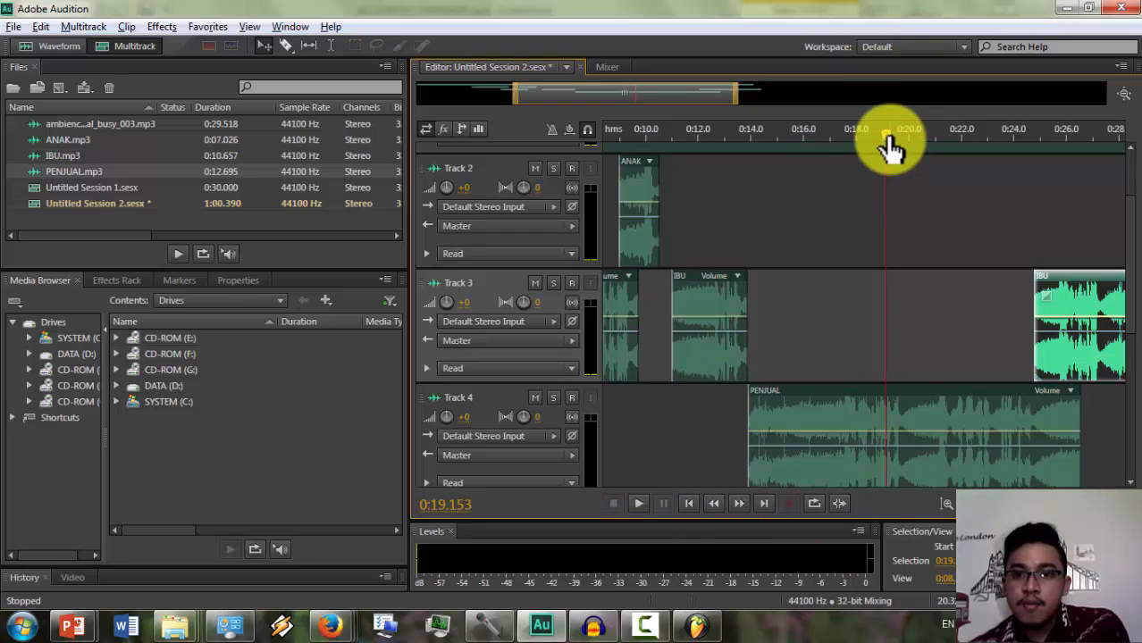
drag(889, 147, 849, 159)
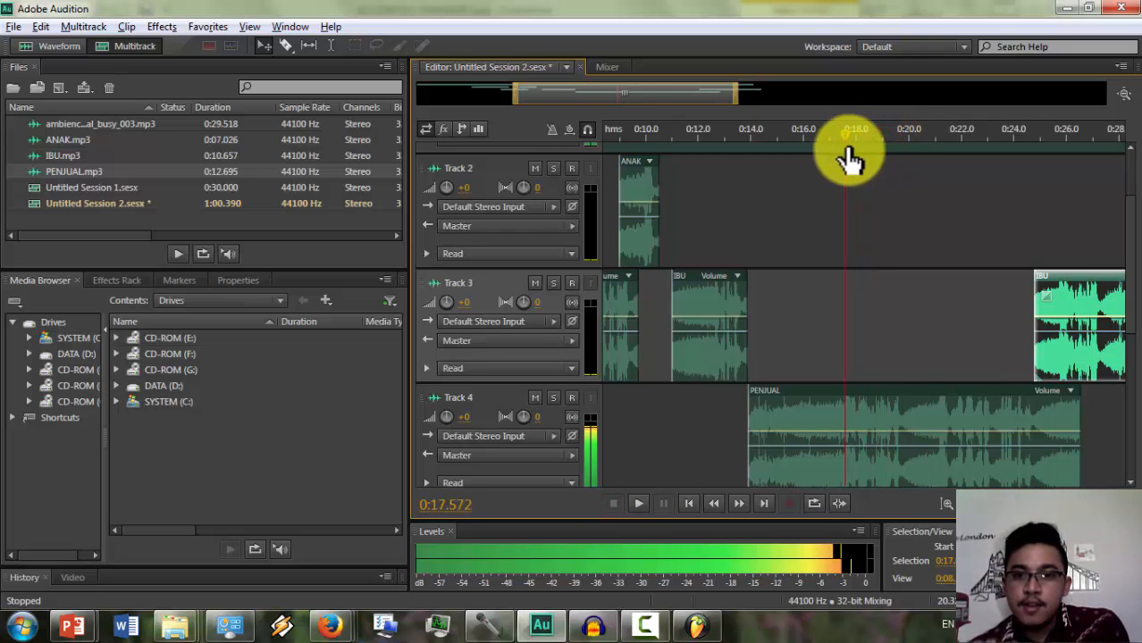
drag(848, 159, 848, 159)
click(286, 45)
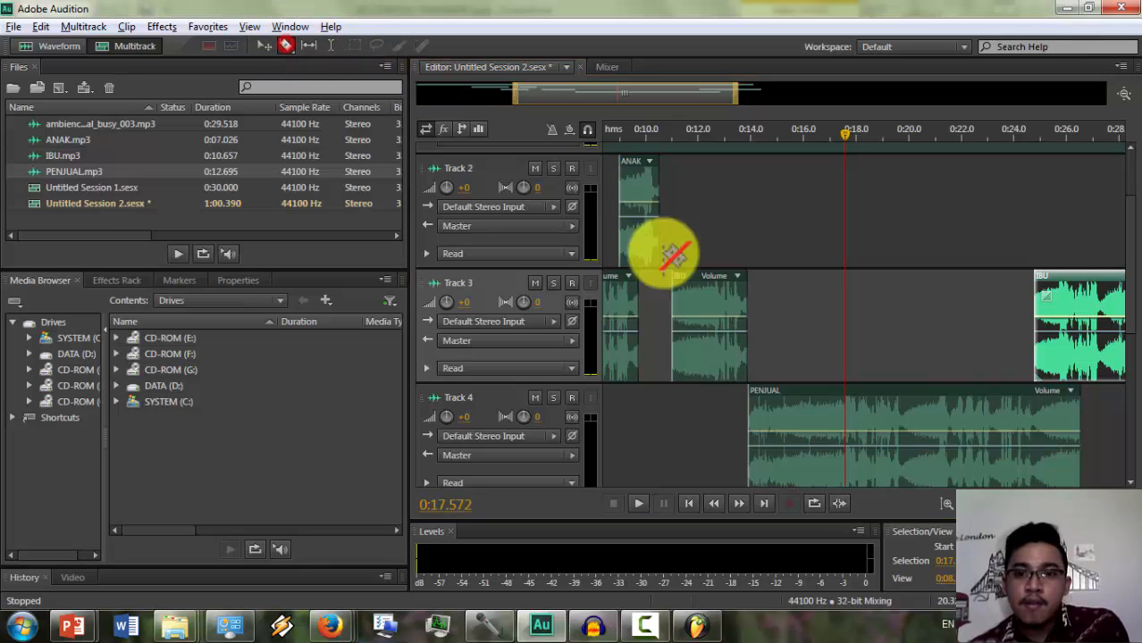
click(845, 427)
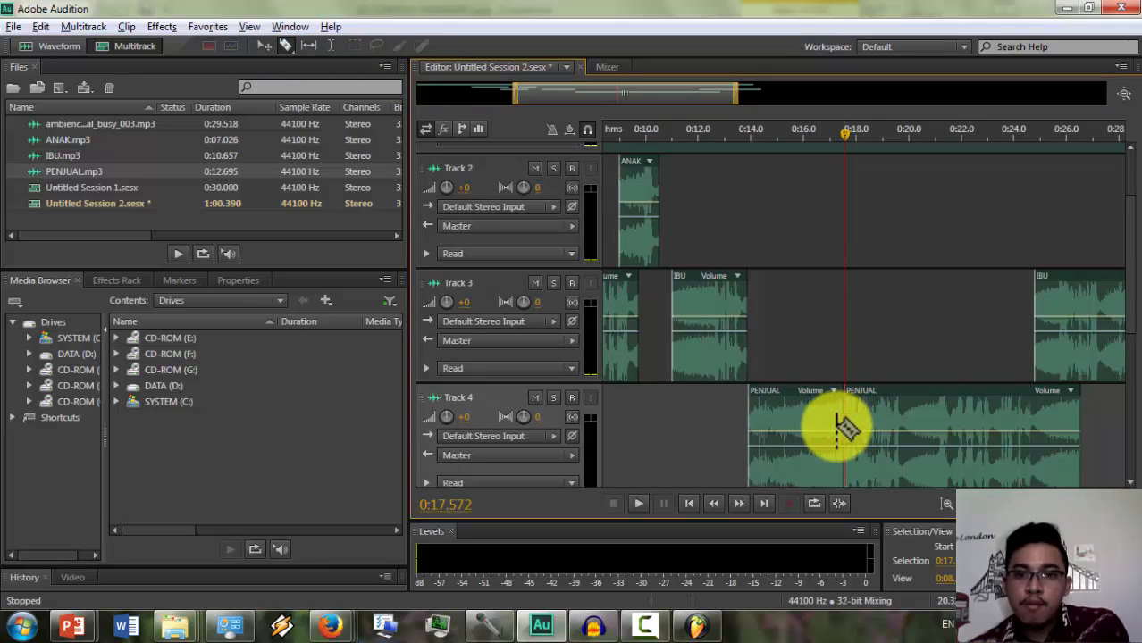
- Delete the first PENJUAL piece on Track 4 and move the remaining clip to start where the second IBU clip ends, at about 13.8 seconds
click(262, 44)
click(790, 406)
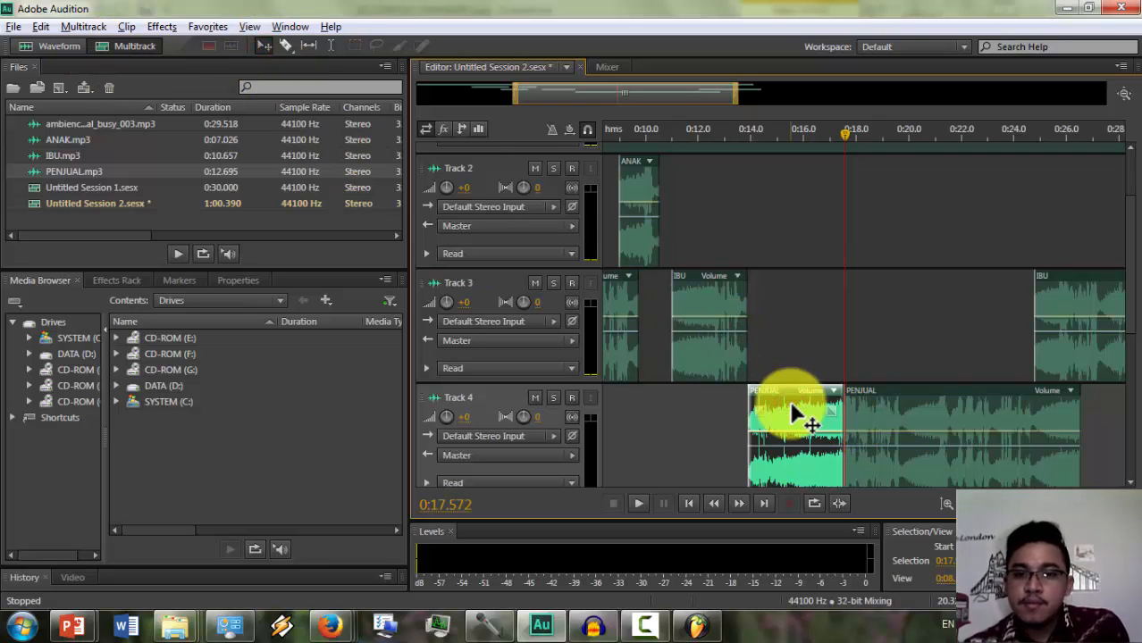
key(Delete)
drag(956, 420, 873, 407)
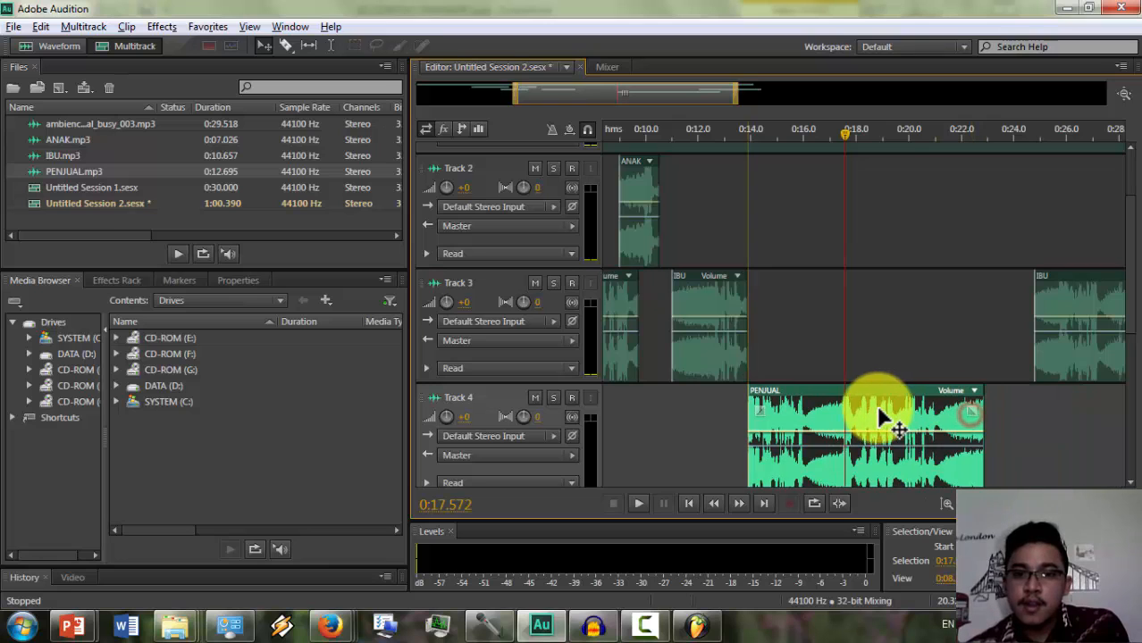
- Preview the dialogue from about 12.9 seconds and split the PENJUAL clip on Track 4 at about 16.4 seconds with the Razor tool
drag(845, 143, 715, 163)
click(643, 503)
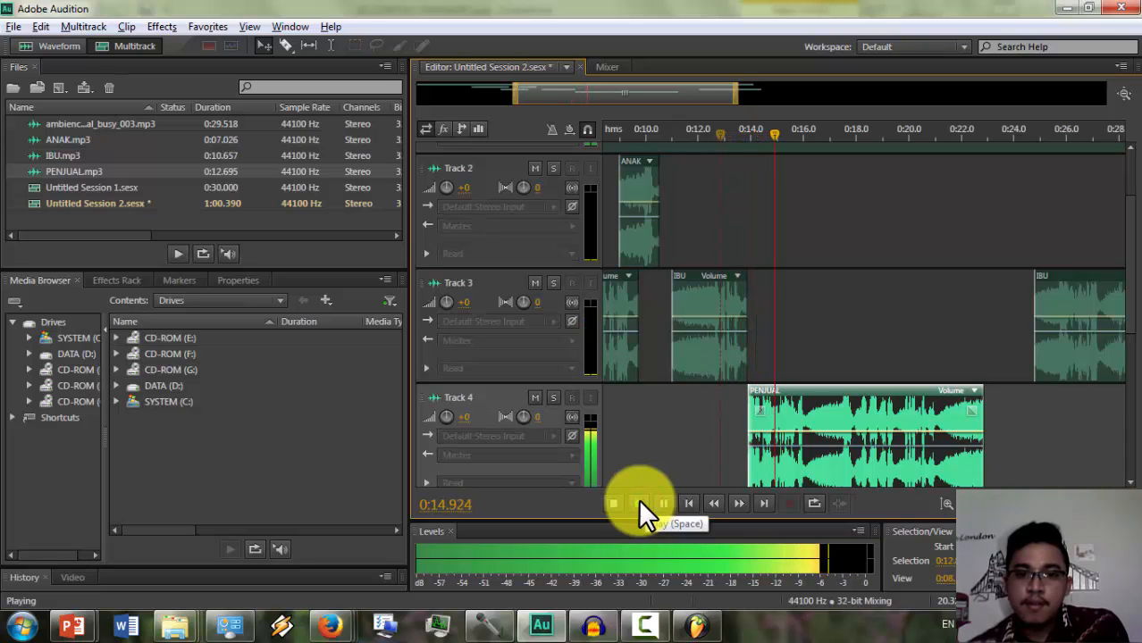
click(615, 502)
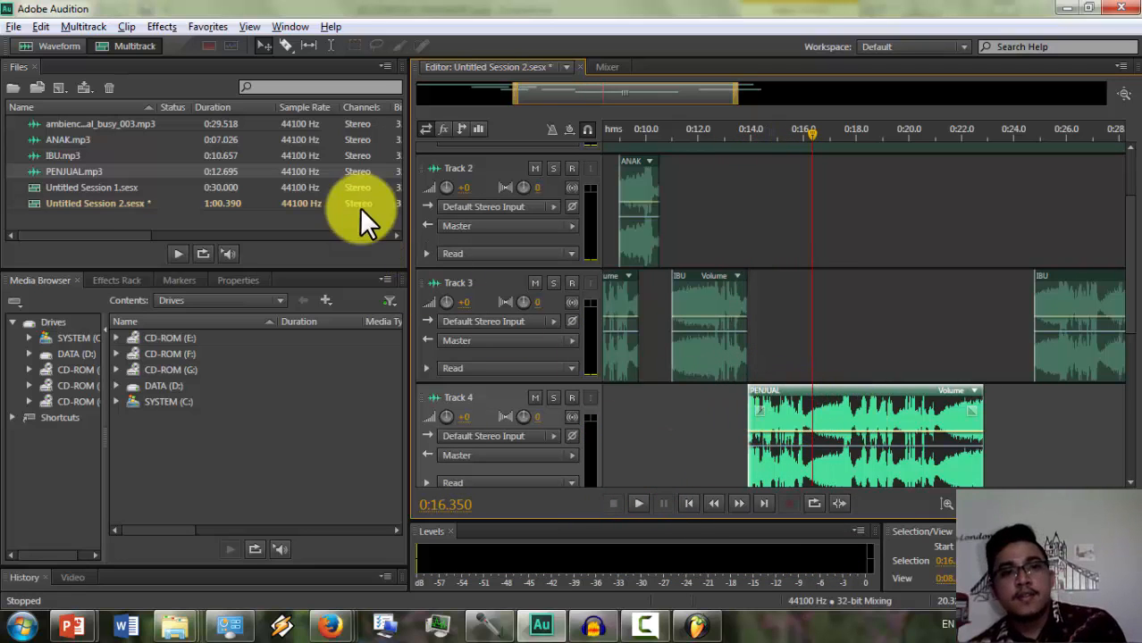
click(282, 46)
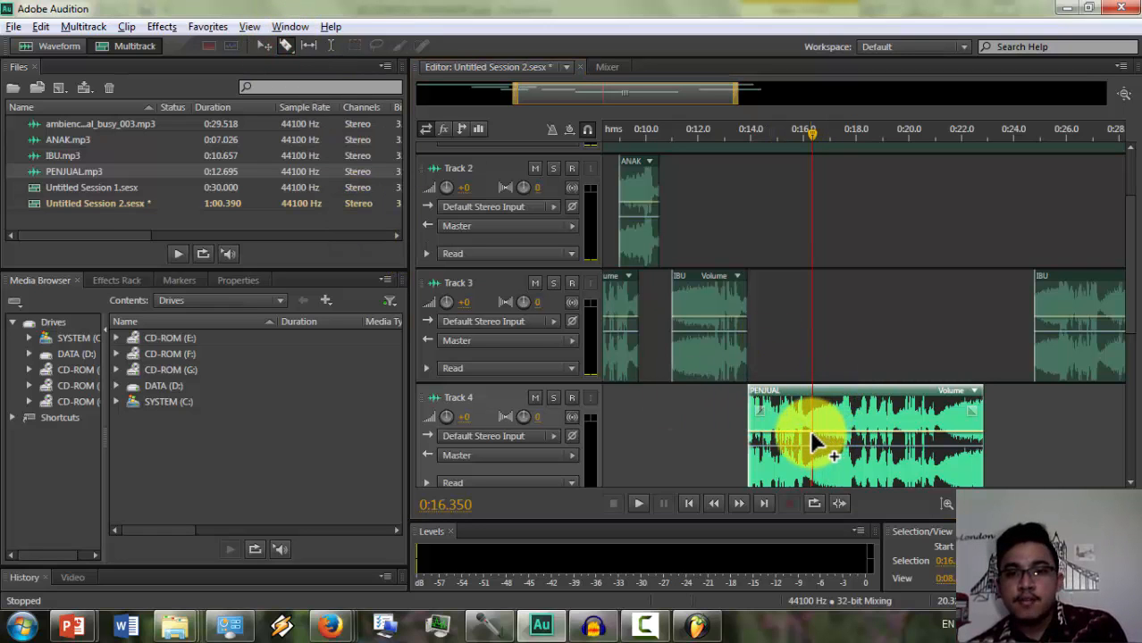
click(813, 436)
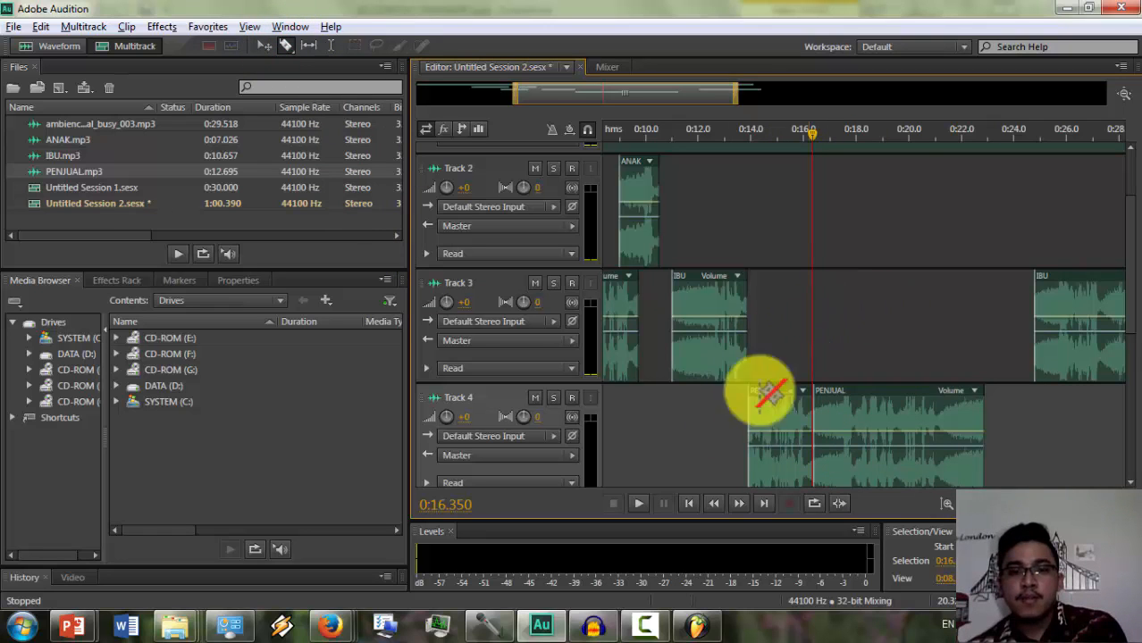
- Check the 00.25.01 – 00.28.00 Ibu line in the PowerPoint transcript and return to Adobe Audition
key(alt+Tab)
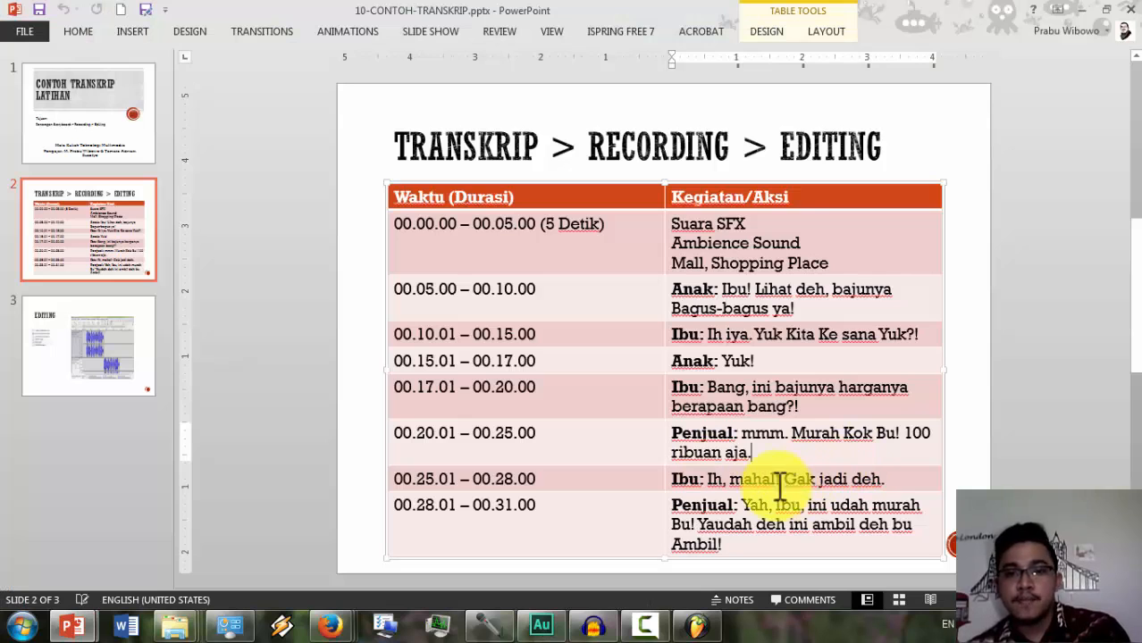
click(757, 478)
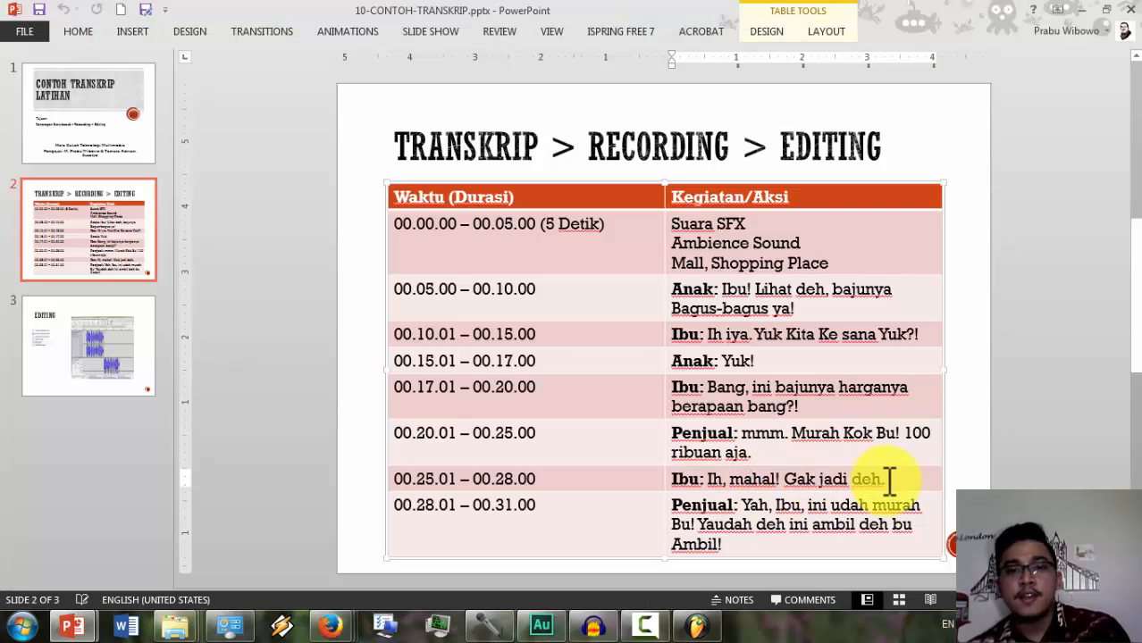
key(alt+Tab)
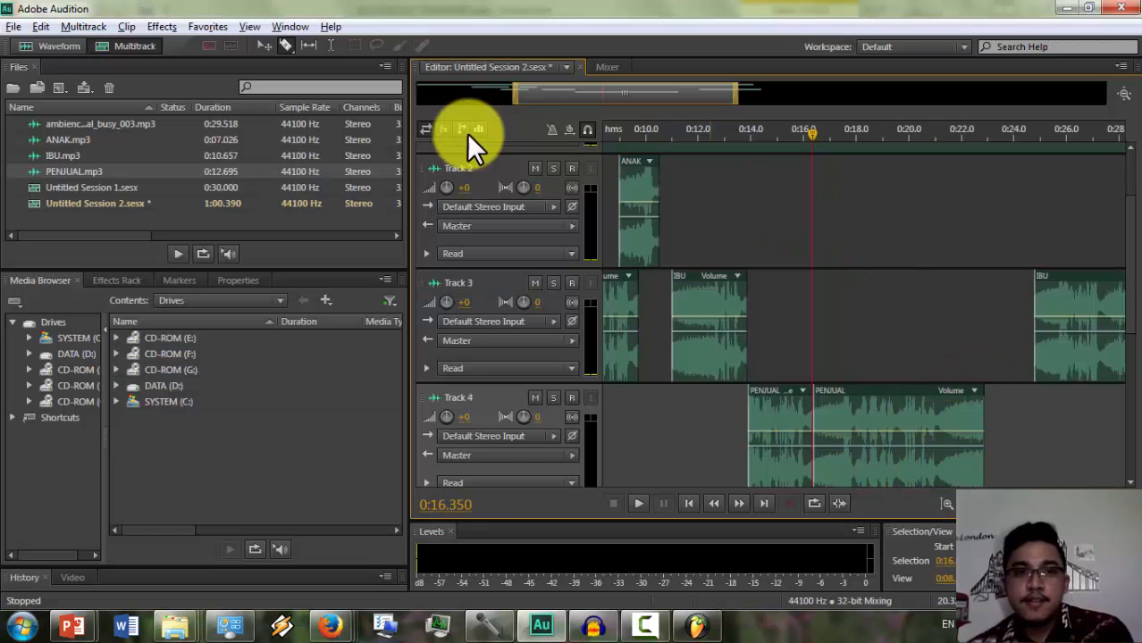
- Move the last IBU clip on Track 3 to about 16.4 seconds and the leftover PENJUAL clip on Track 4 to about 20.6 seconds
click(261, 46)
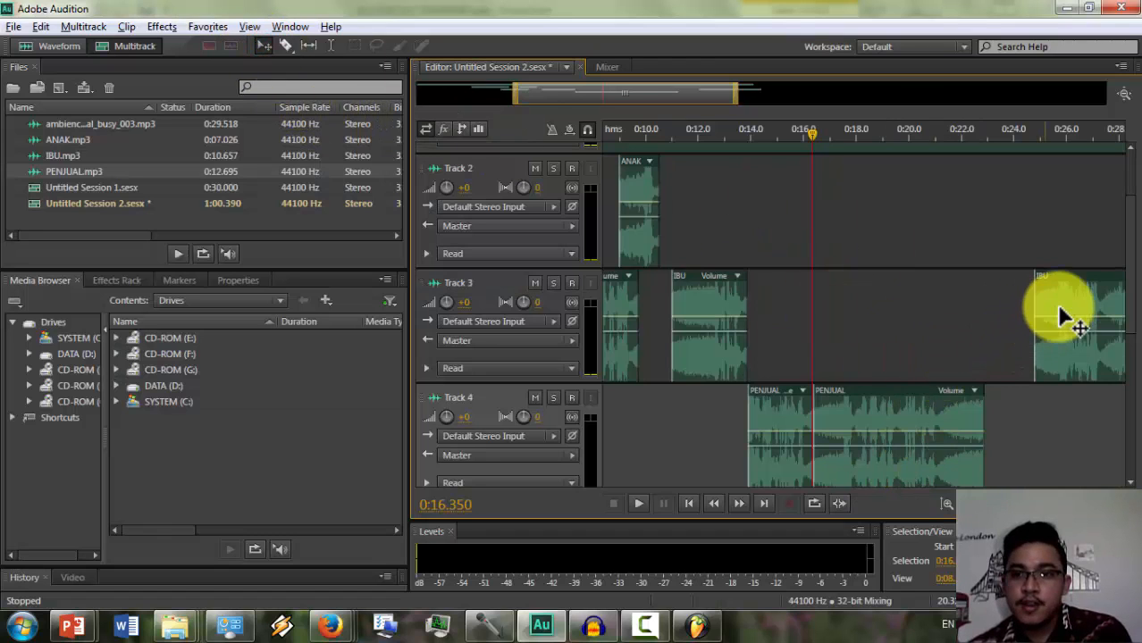
drag(1052, 312, 898, 299)
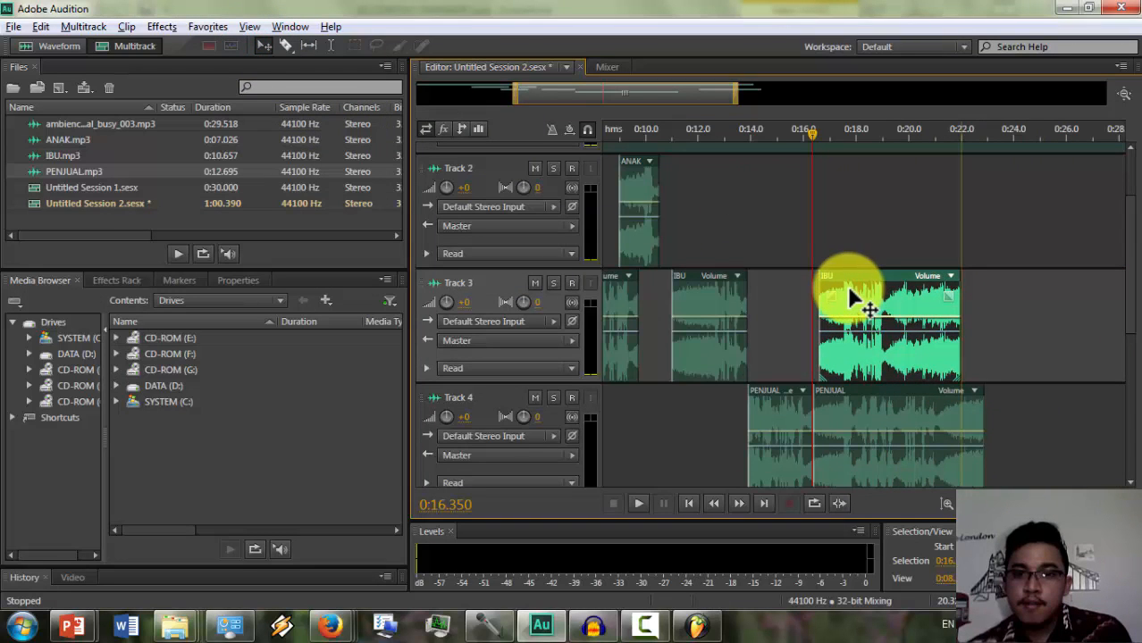
drag(851, 298, 845, 299)
drag(910, 407, 1023, 409)
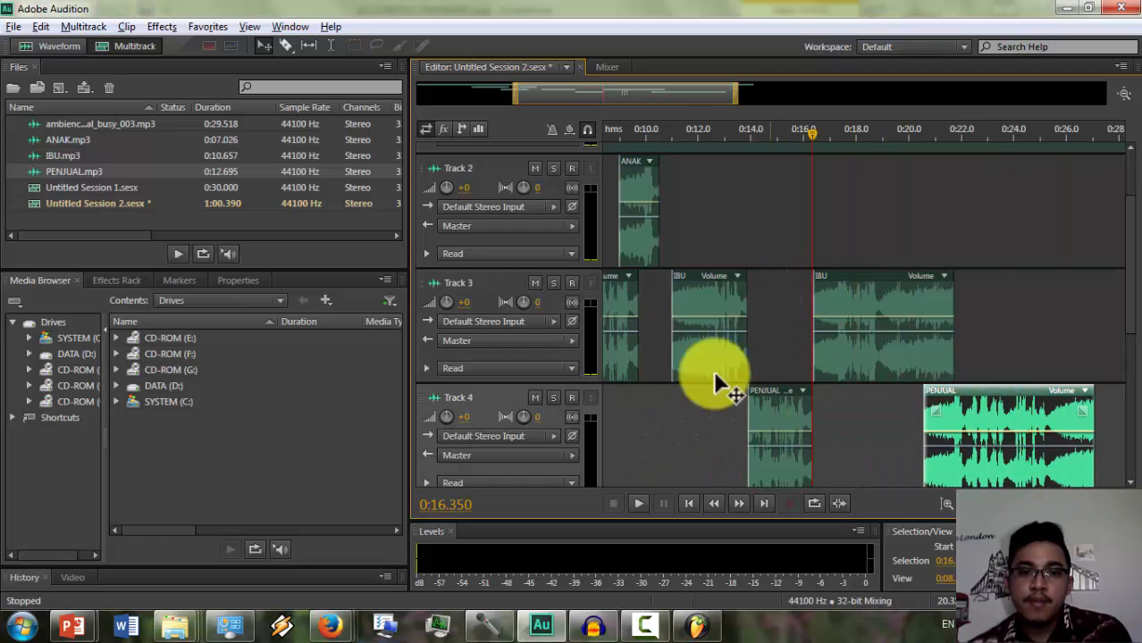
- Preview the last IBU clip on Track 3 from about 16.4 seconds and split it at about 19.0 seconds with the Razor tool
click(640, 503)
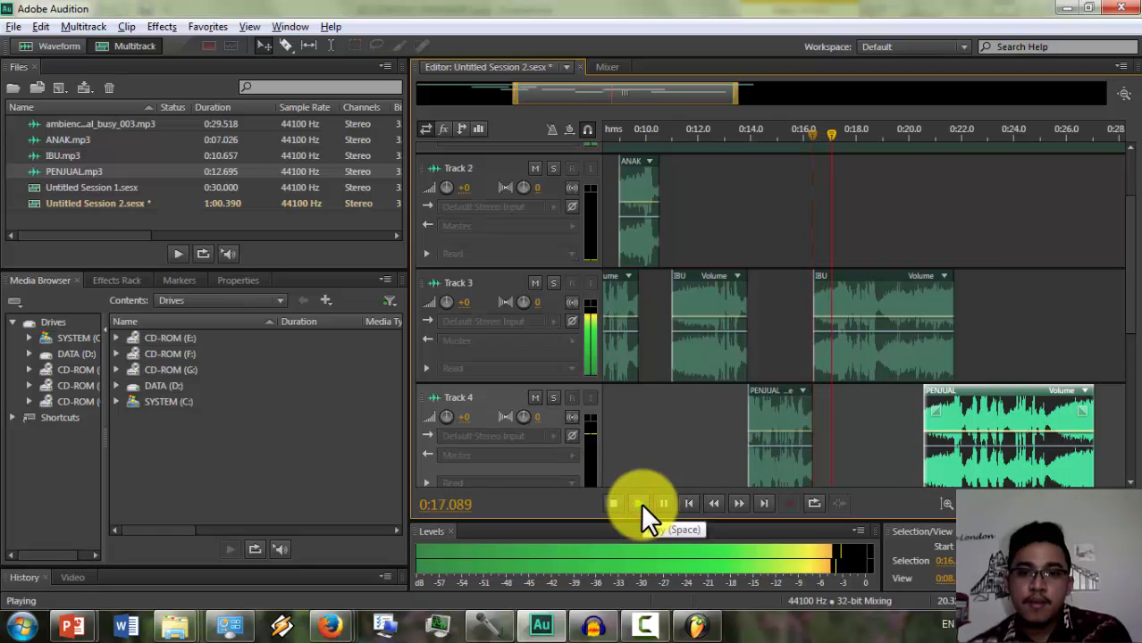
click(615, 503)
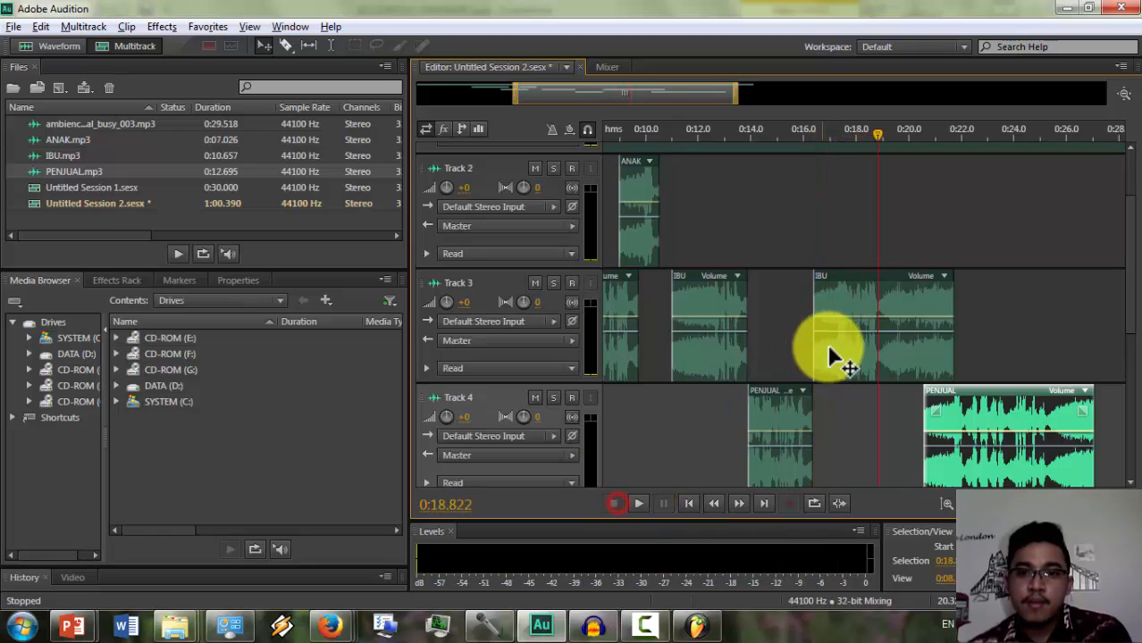
click(640, 503)
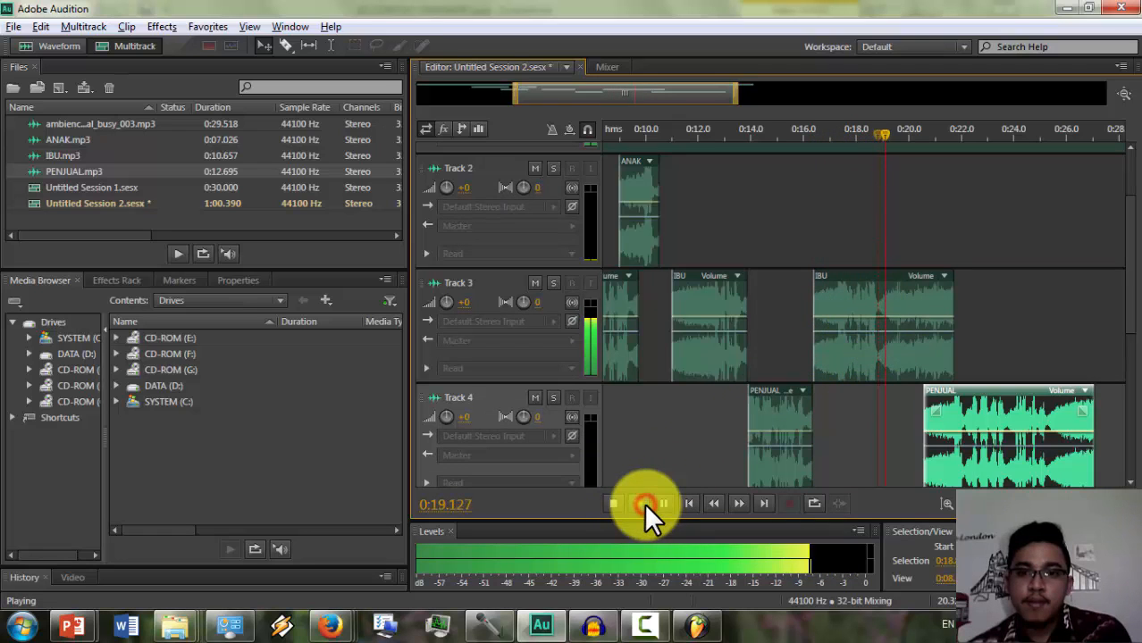
click(614, 503)
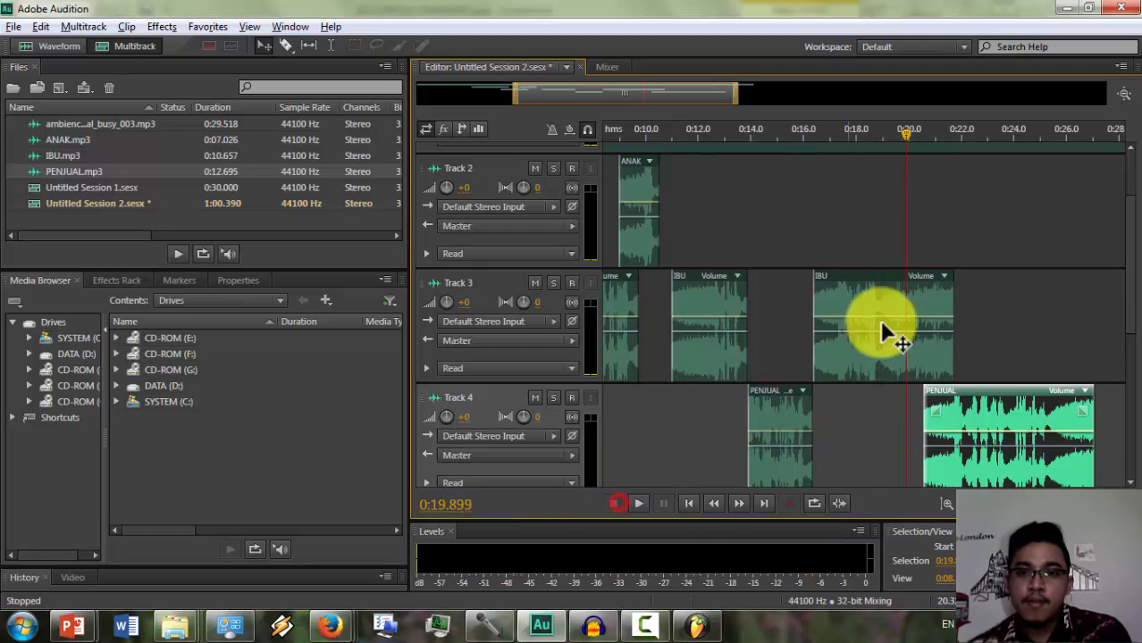
click(882, 134)
key(space)
key(space)
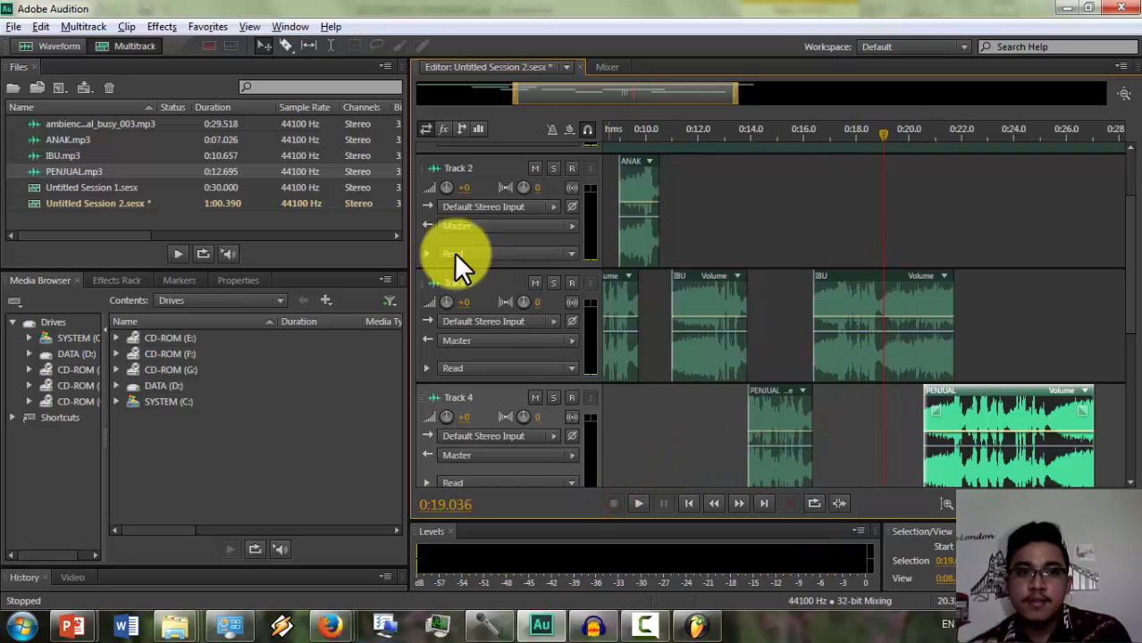
click(286, 46)
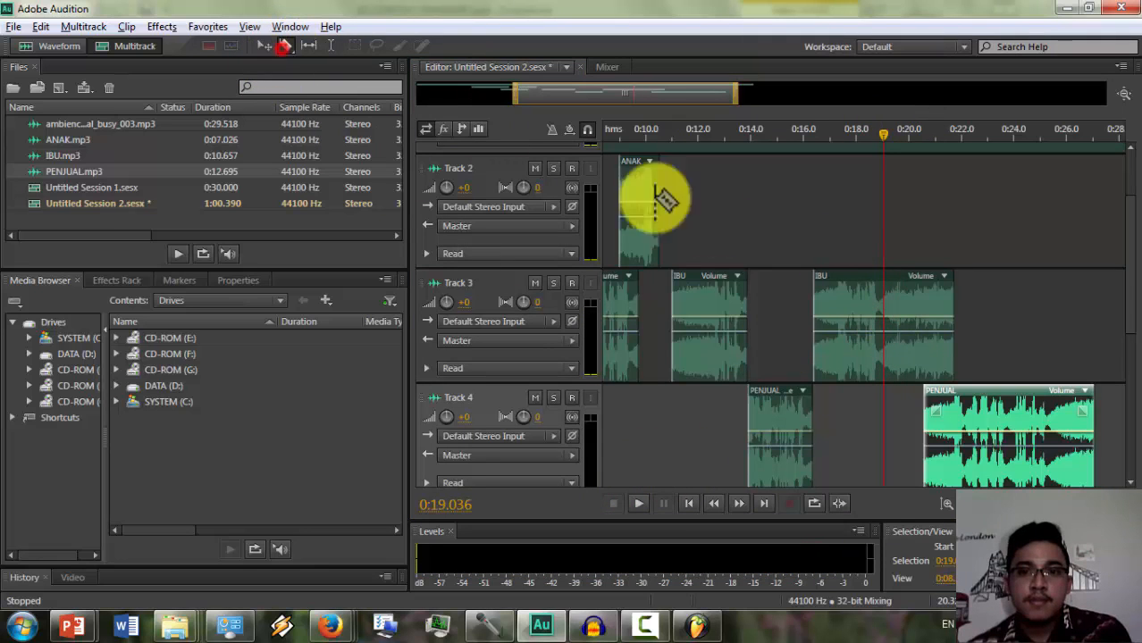
click(882, 327)
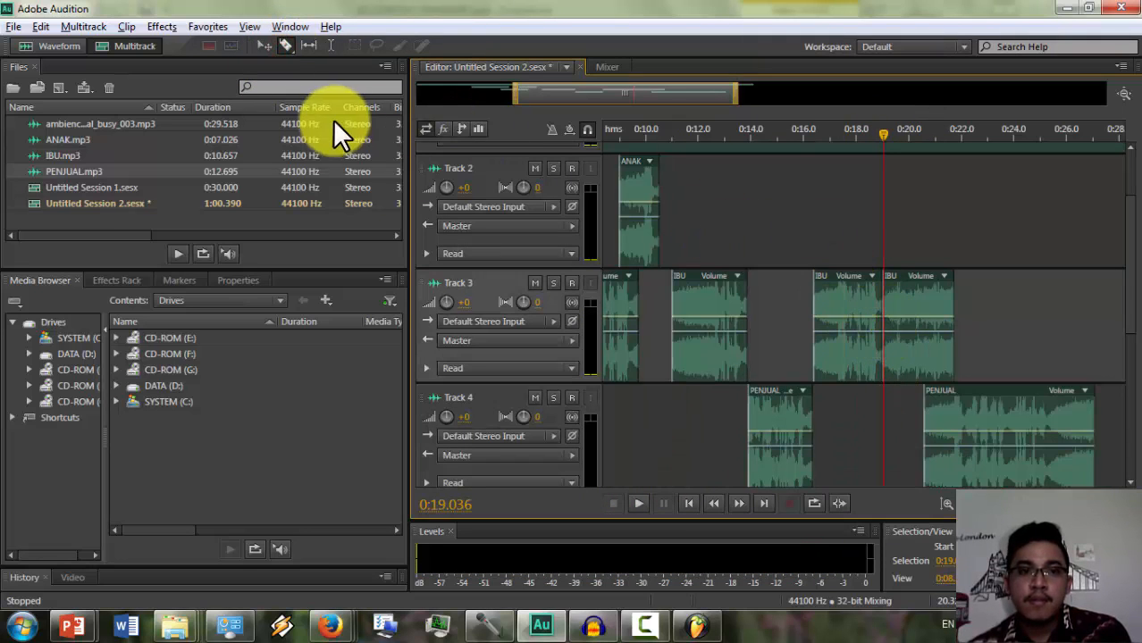
- Move the front piece of the split IBU clip to start at about 15.6 seconds, previewing how it overlaps the PENJUAL line
click(264, 46)
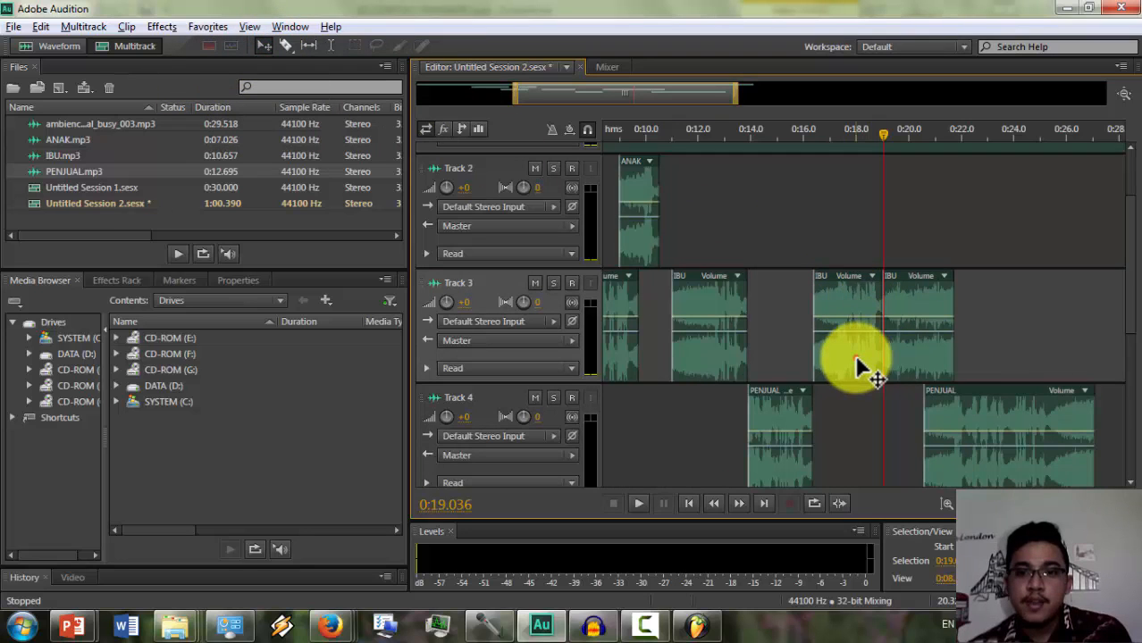
drag(865, 362, 825, 362)
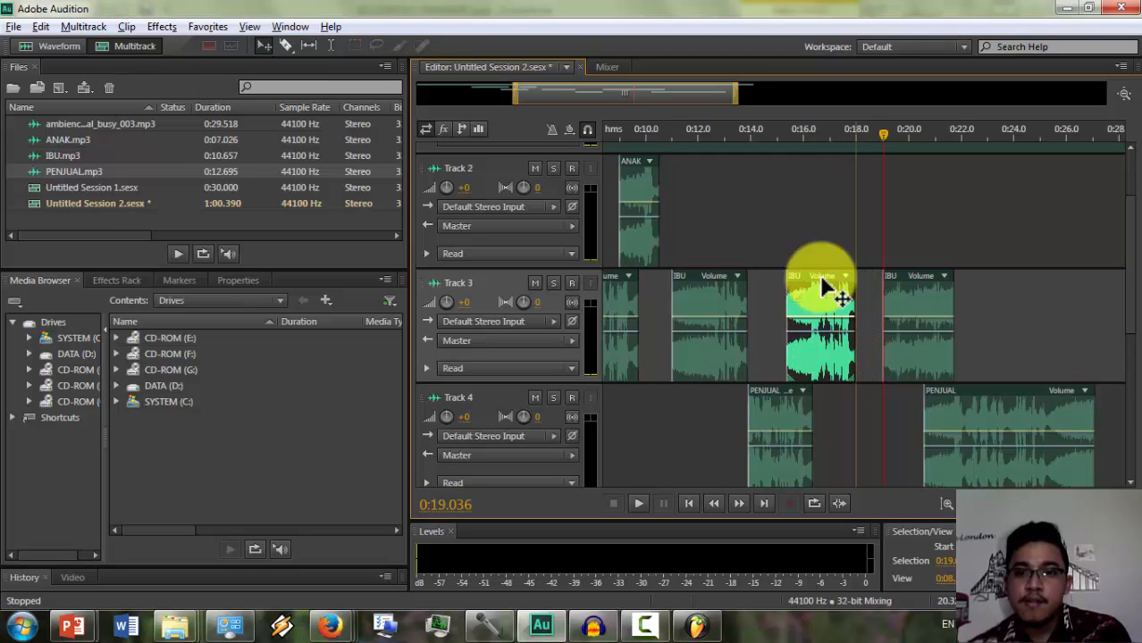
drag(859, 141, 792, 147)
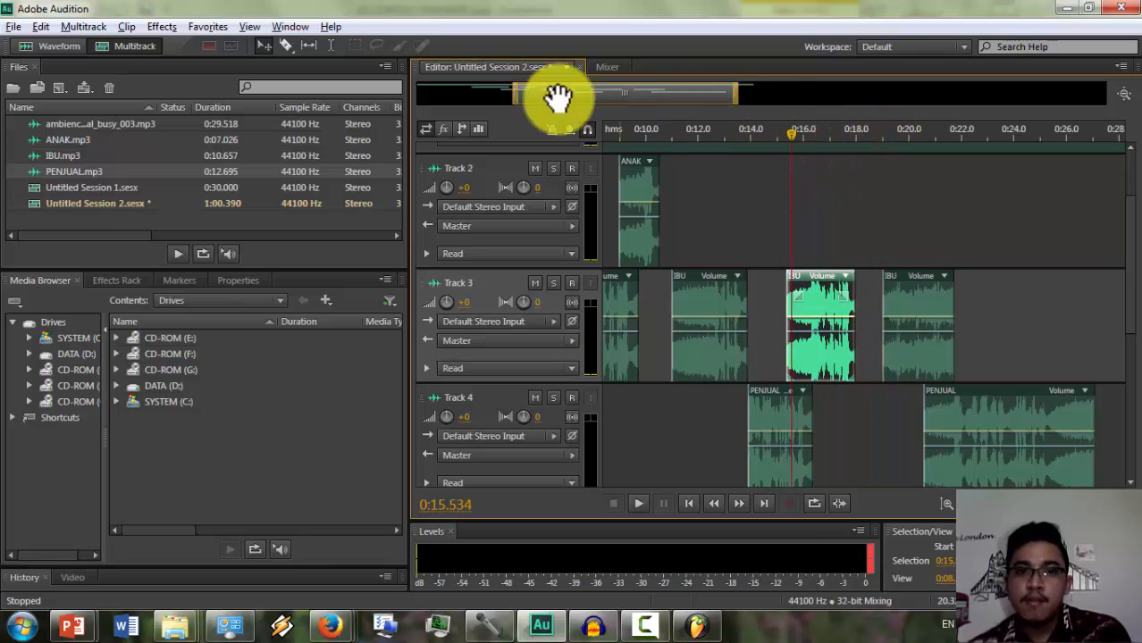
click(639, 503)
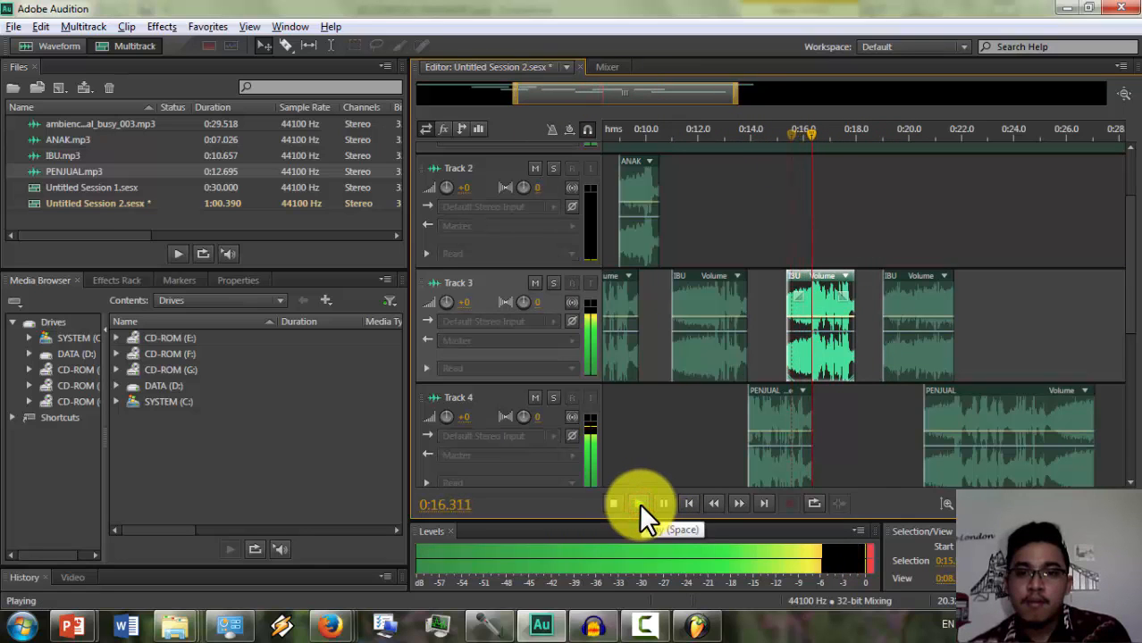
click(614, 503)
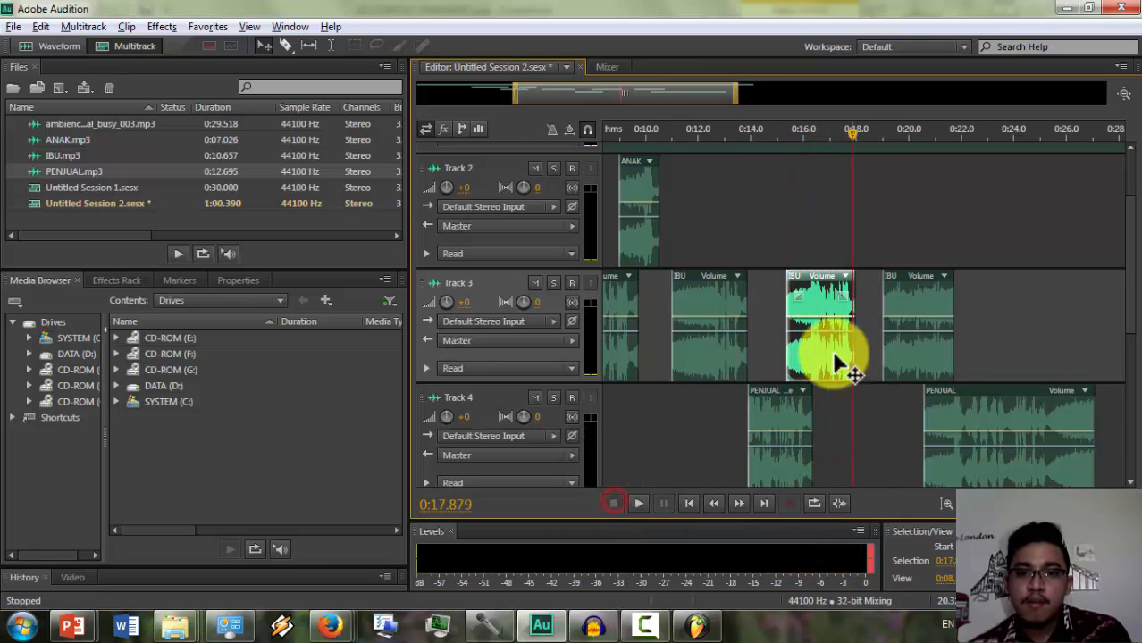
drag(802, 351, 809, 354)
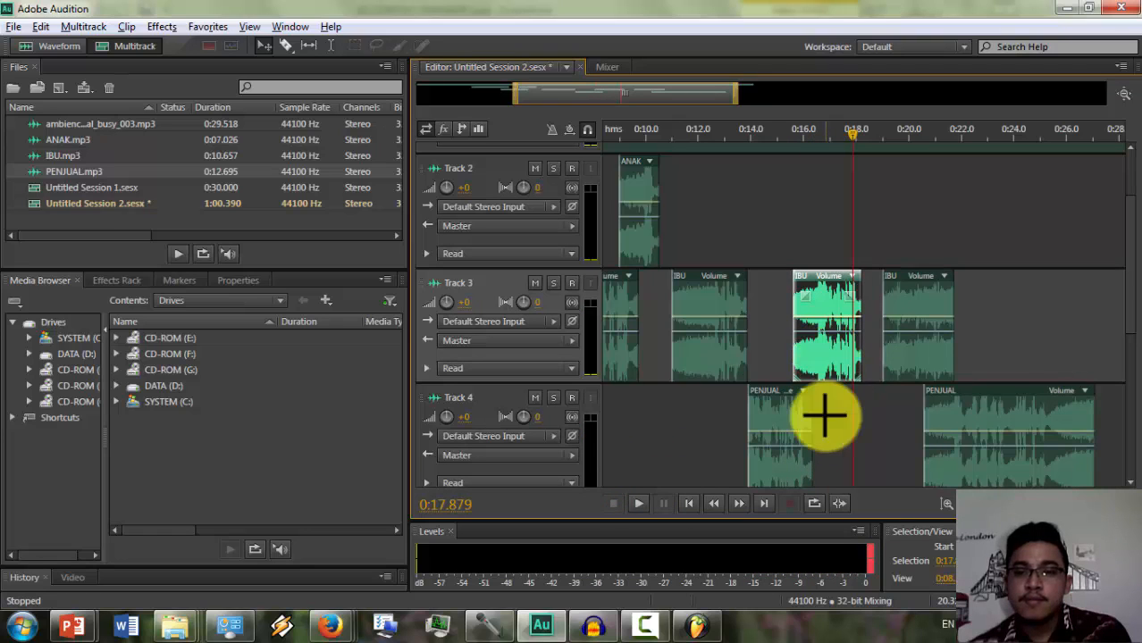
- Delete the leftover IBU piece on Track 3 and move the last PENJUAL clip to start where the third IBU clip ends, at about 18.3 seconds
click(911, 362)
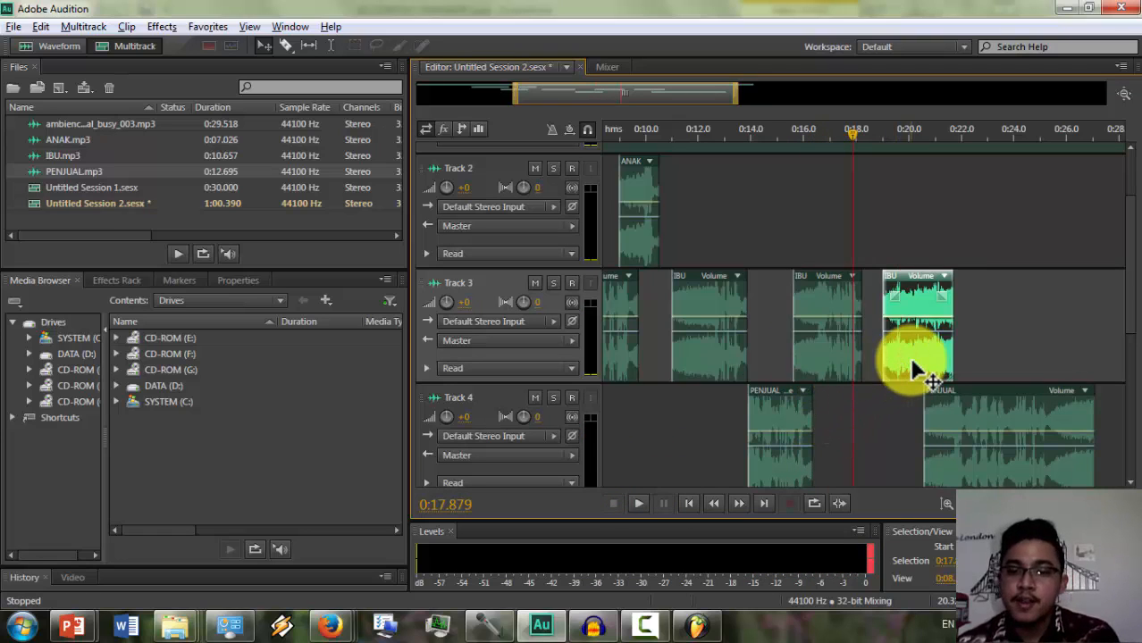
key(Delete)
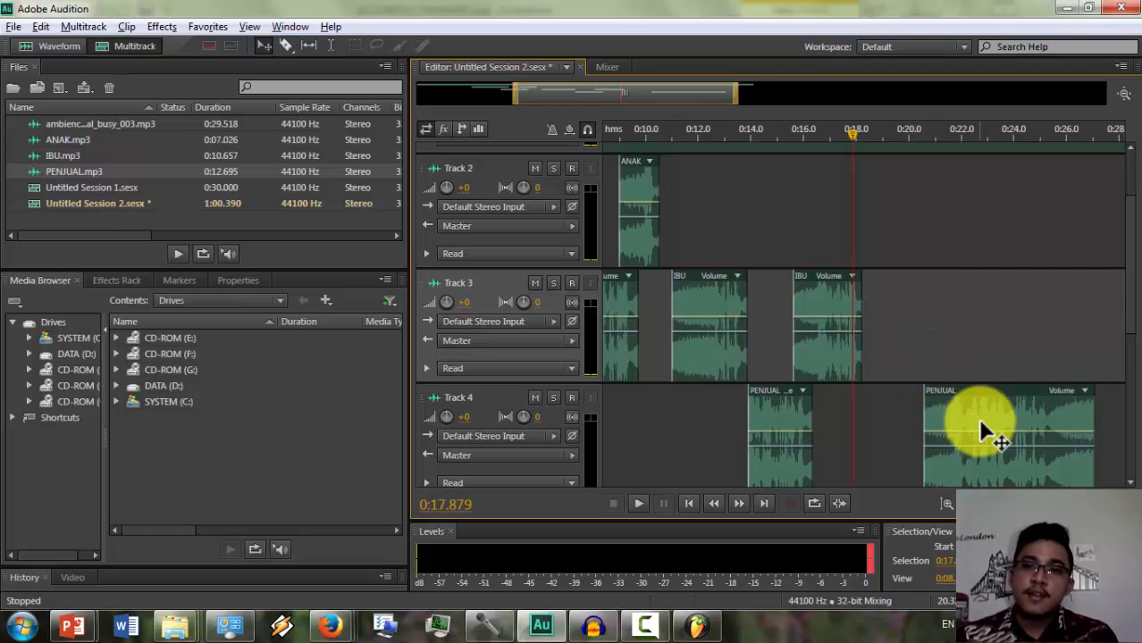
drag(981, 428, 925, 427)
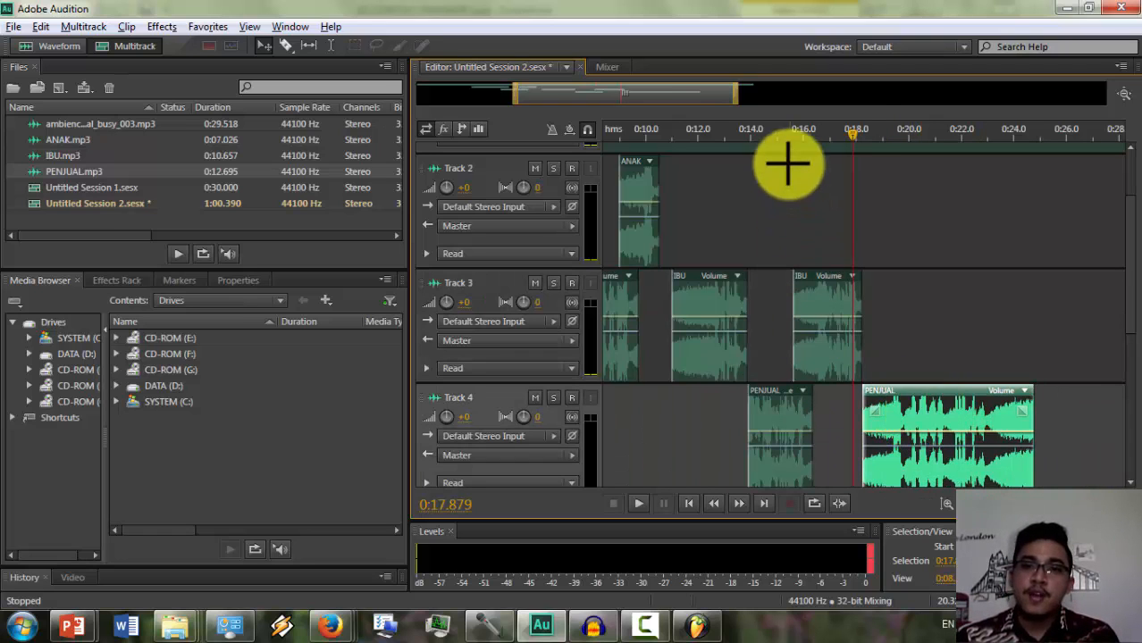
- Preview the dialogue from about 17.3 seconds and split the last PENJUAL clip at about 19.1 seconds with the Razor tool
drag(854, 140, 837, 148)
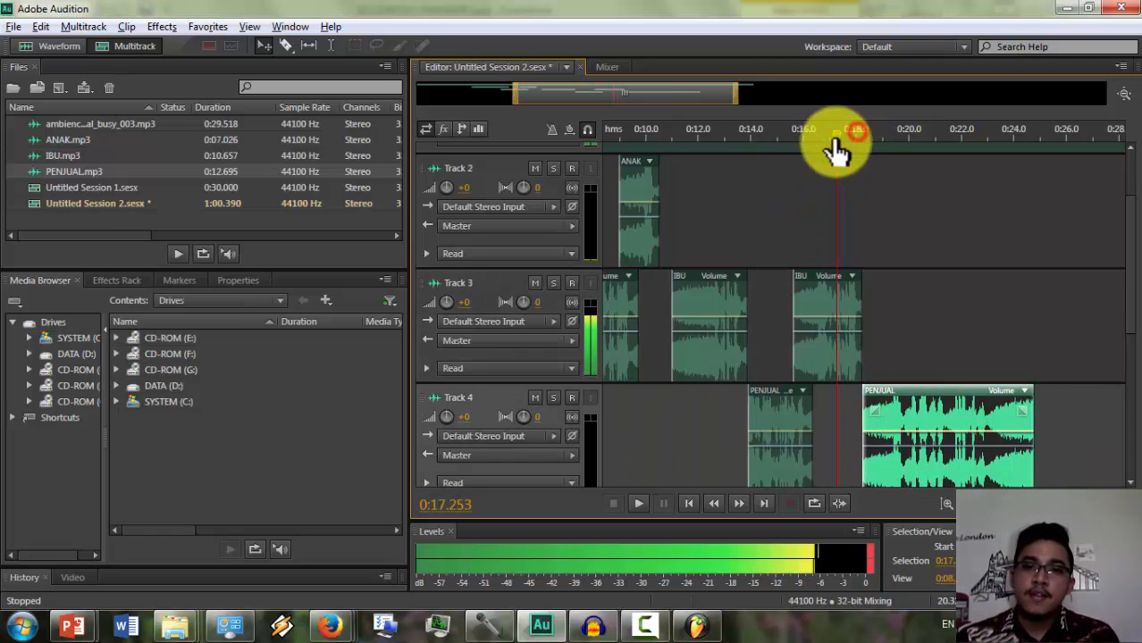
click(628, 503)
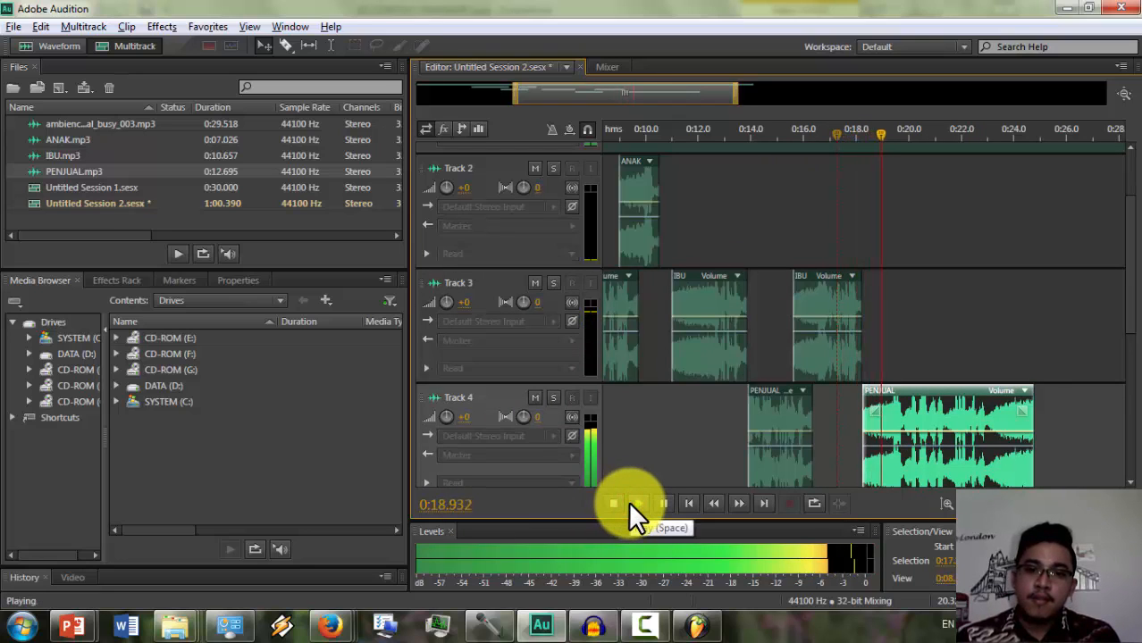
click(615, 504)
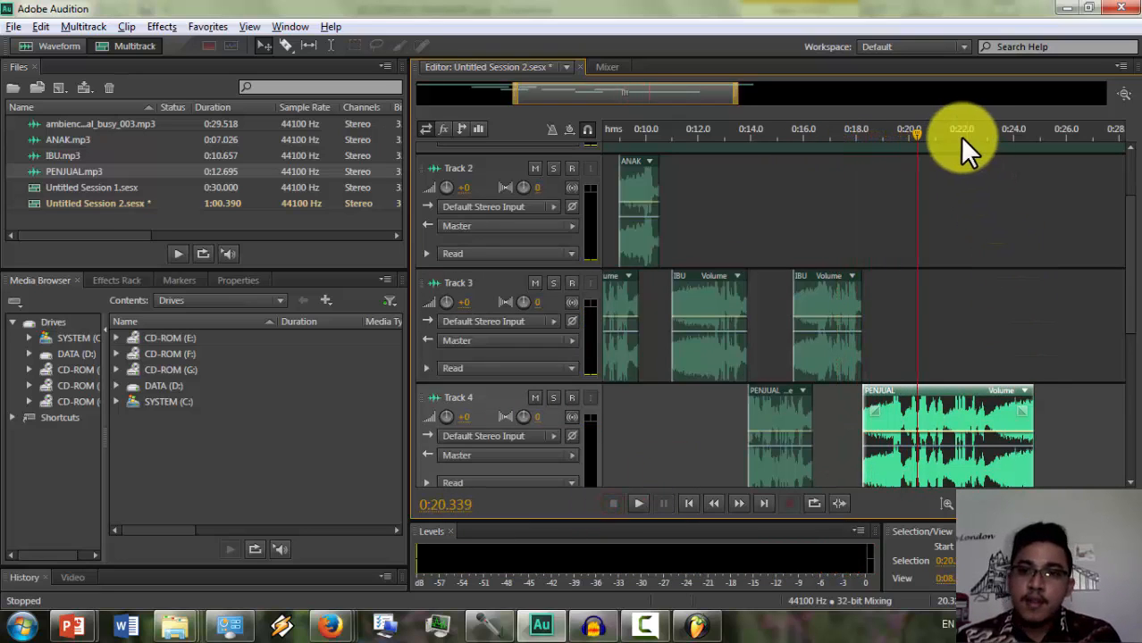
drag(916, 138, 886, 140)
click(286, 47)
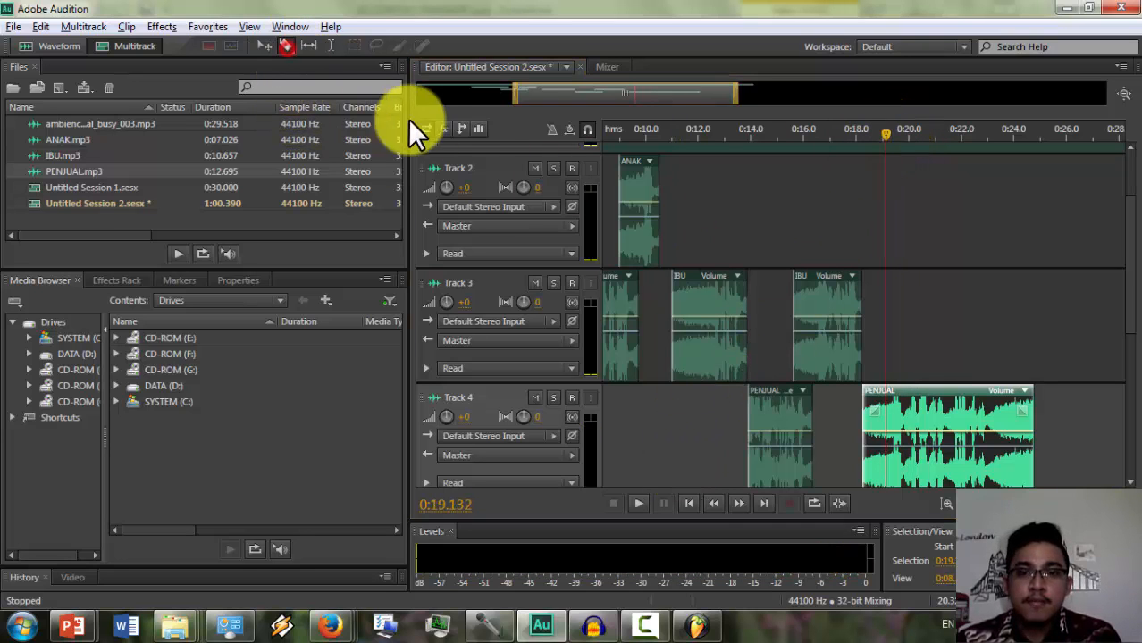
click(886, 436)
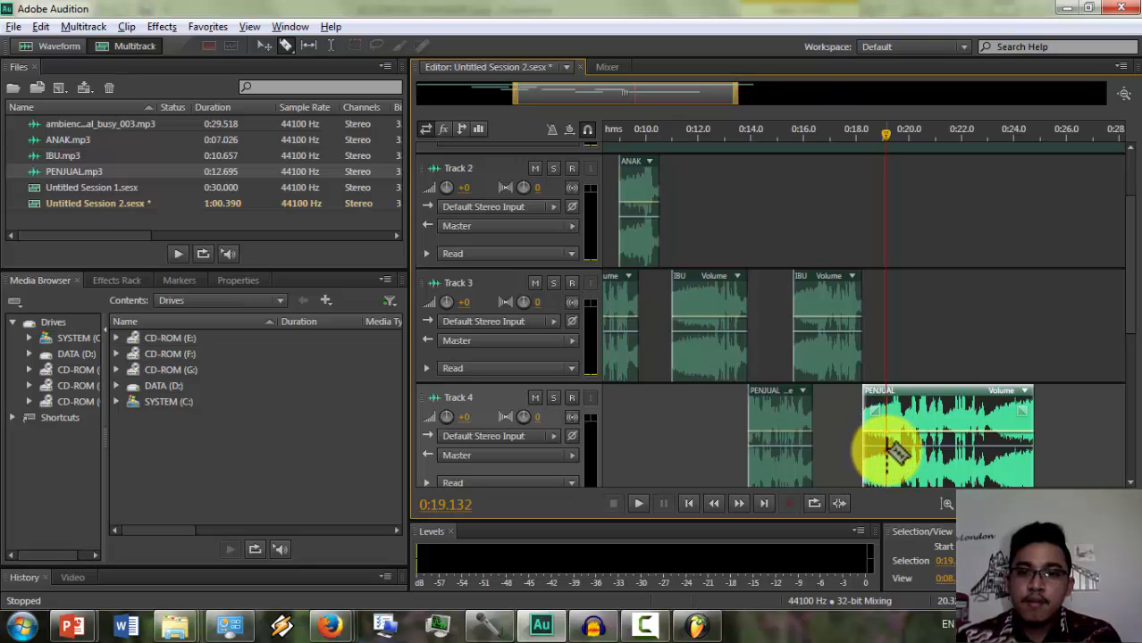
click(885, 446)
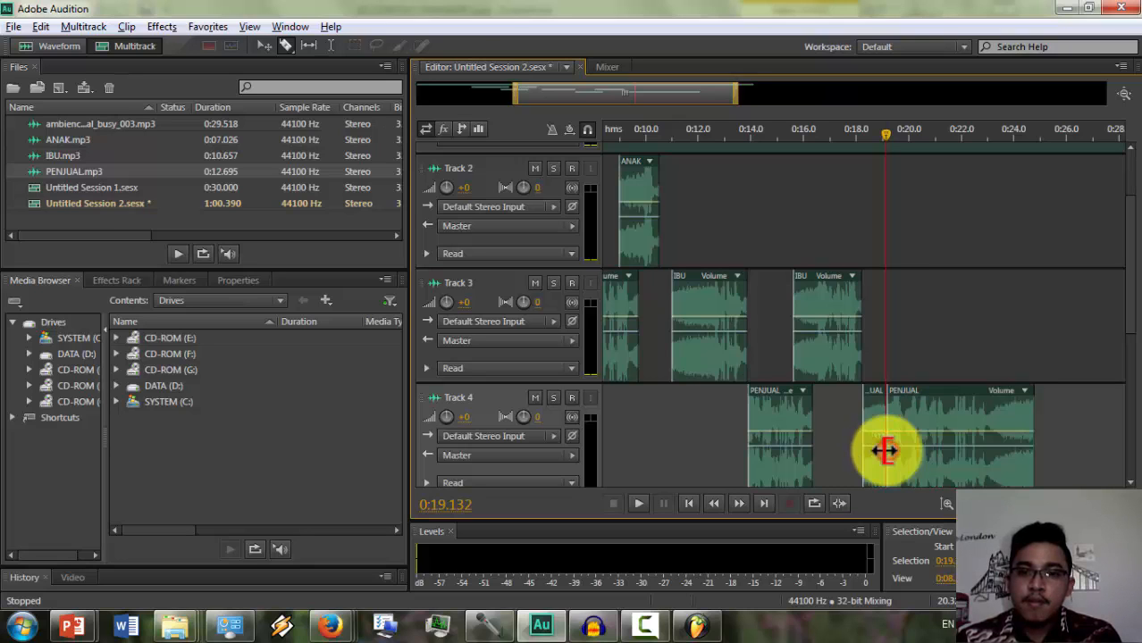
- Delete the short leading PENJUAL piece and move the remaining clip back to about 18.3 seconds, at the end of the IBU clip
click(259, 45)
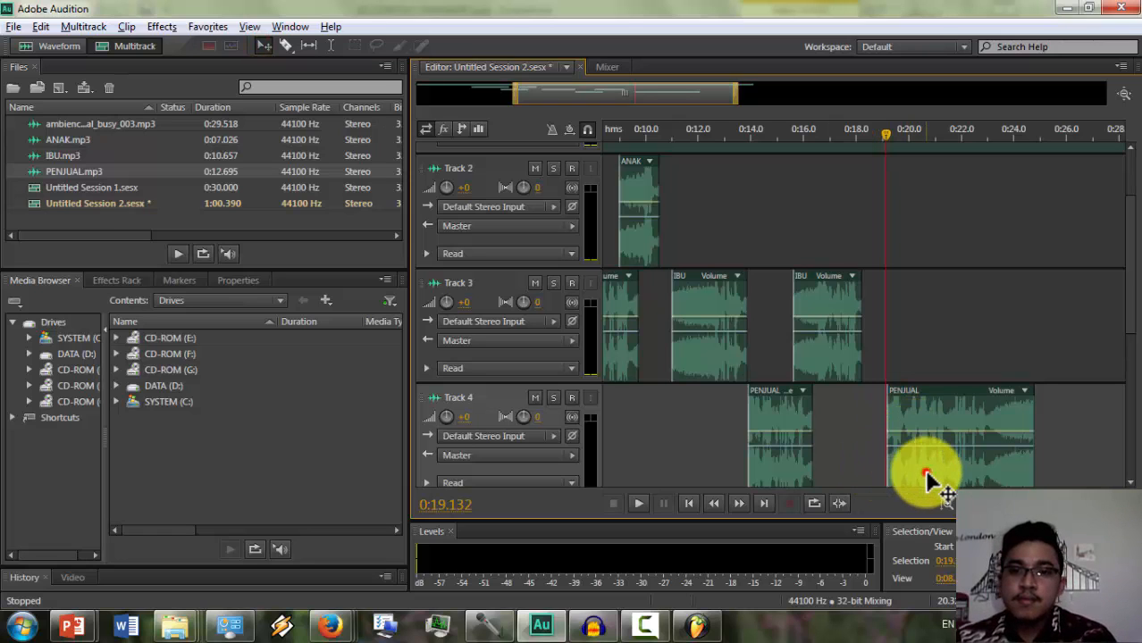
drag(923, 471, 900, 467)
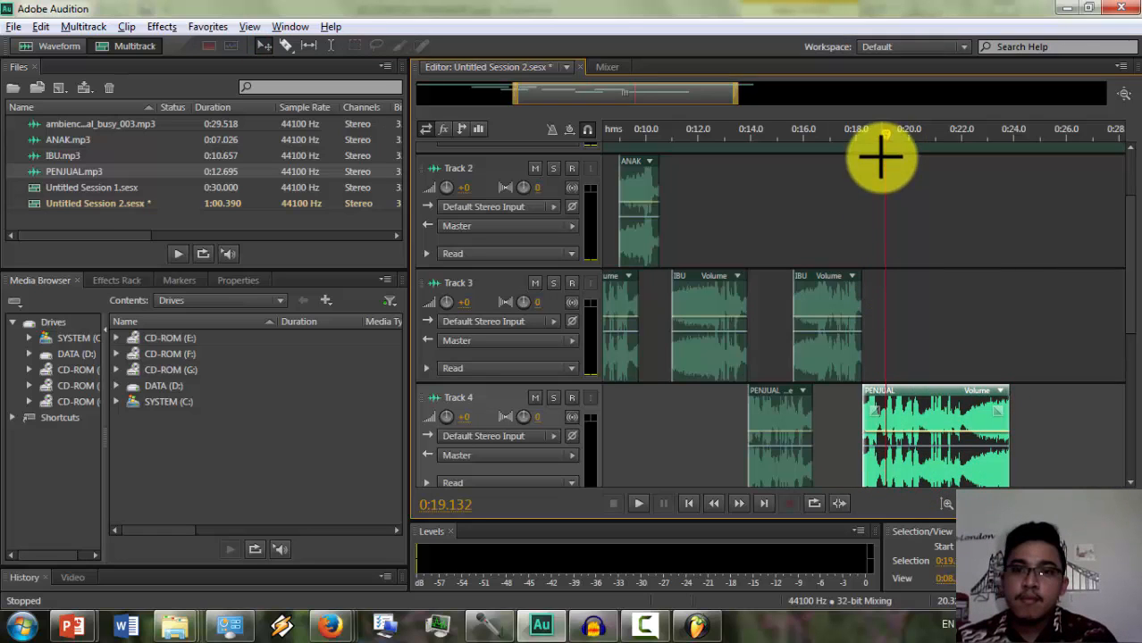
- Preview from about 16.7 seconds, then split the last PENJUAL clip on Track 4 at about 22.2 seconds and select its trailing piece
drag(884, 135, 822, 147)
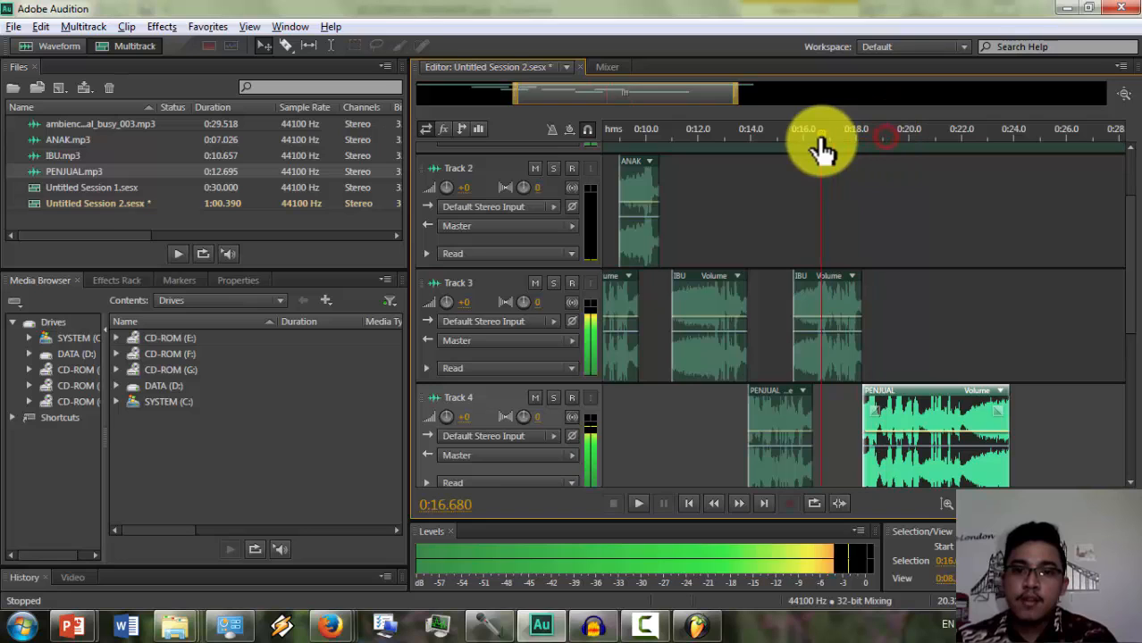
click(638, 504)
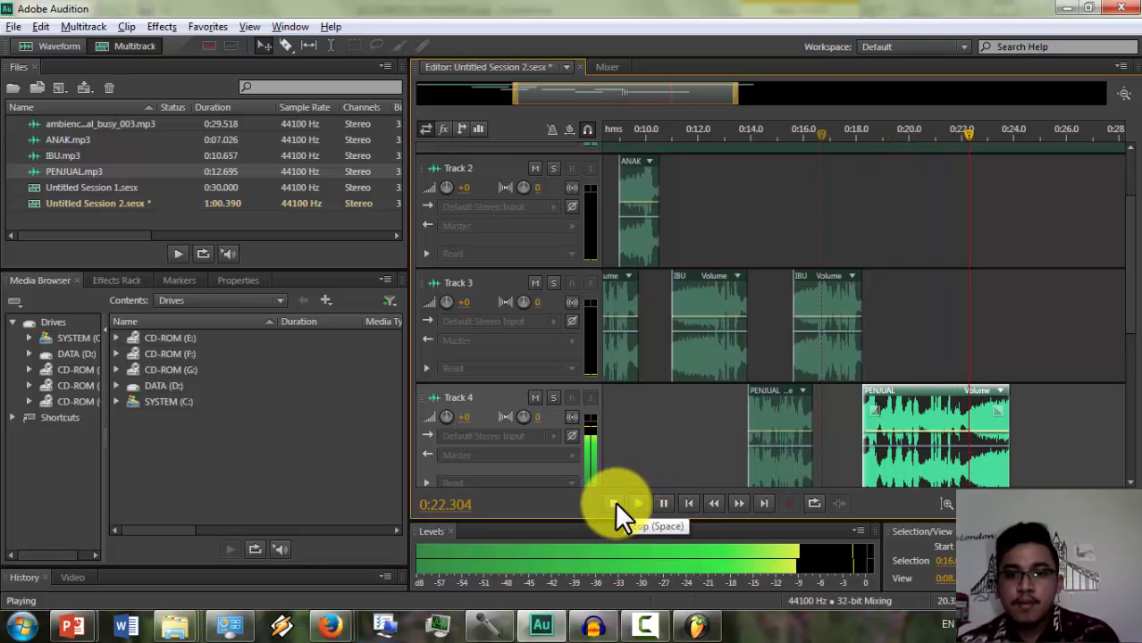
click(614, 503)
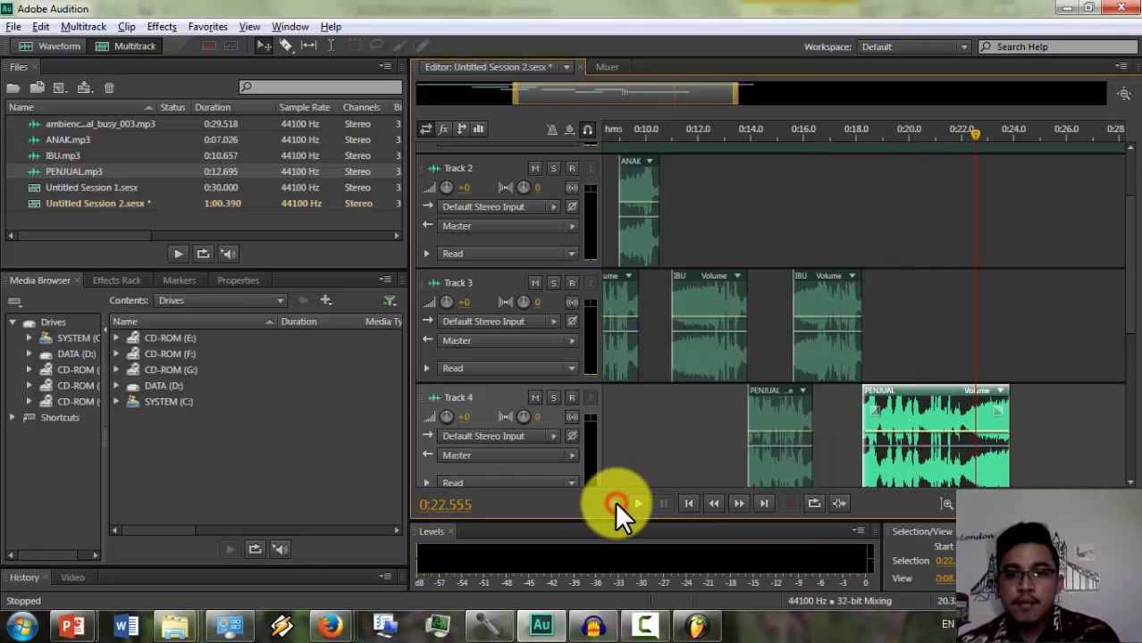
click(966, 136)
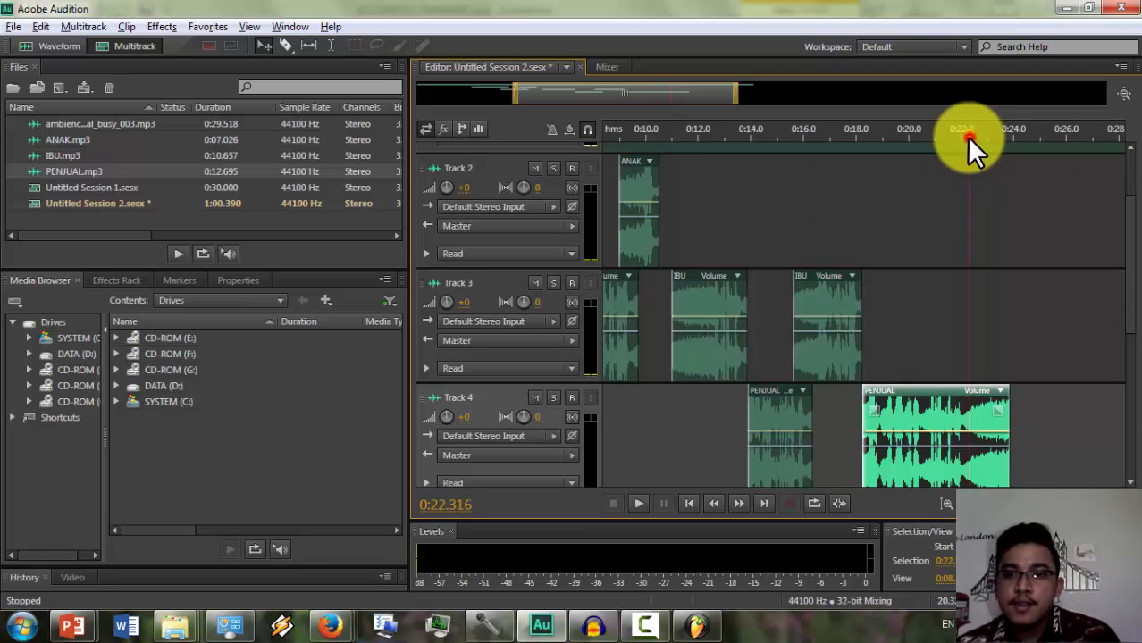
click(283, 46)
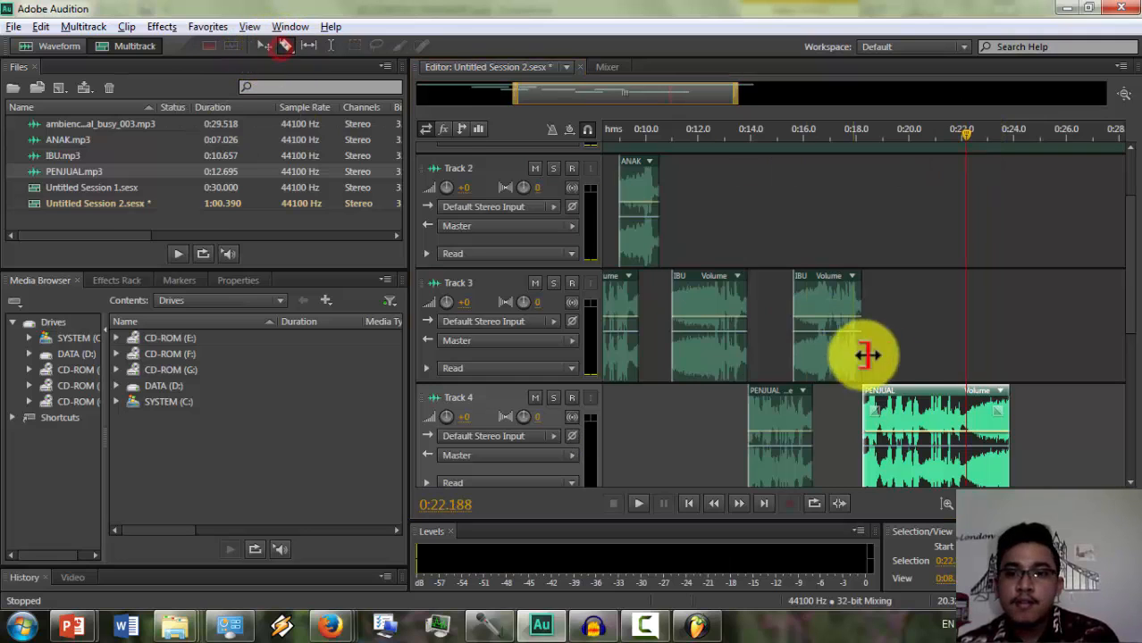
click(966, 399)
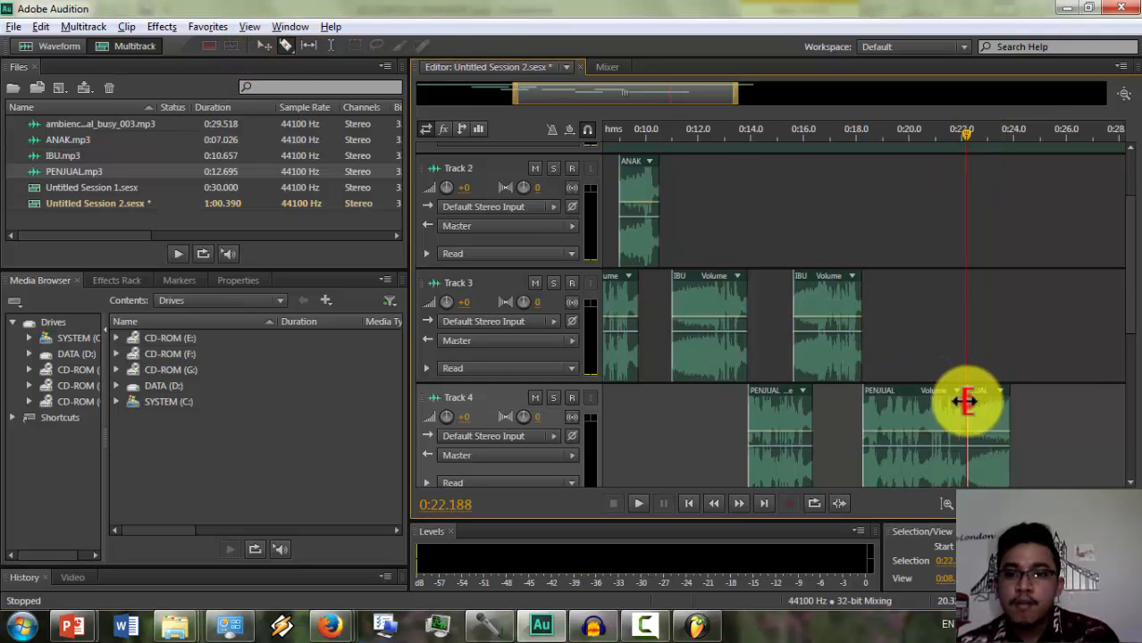
click(262, 46)
click(985, 411)
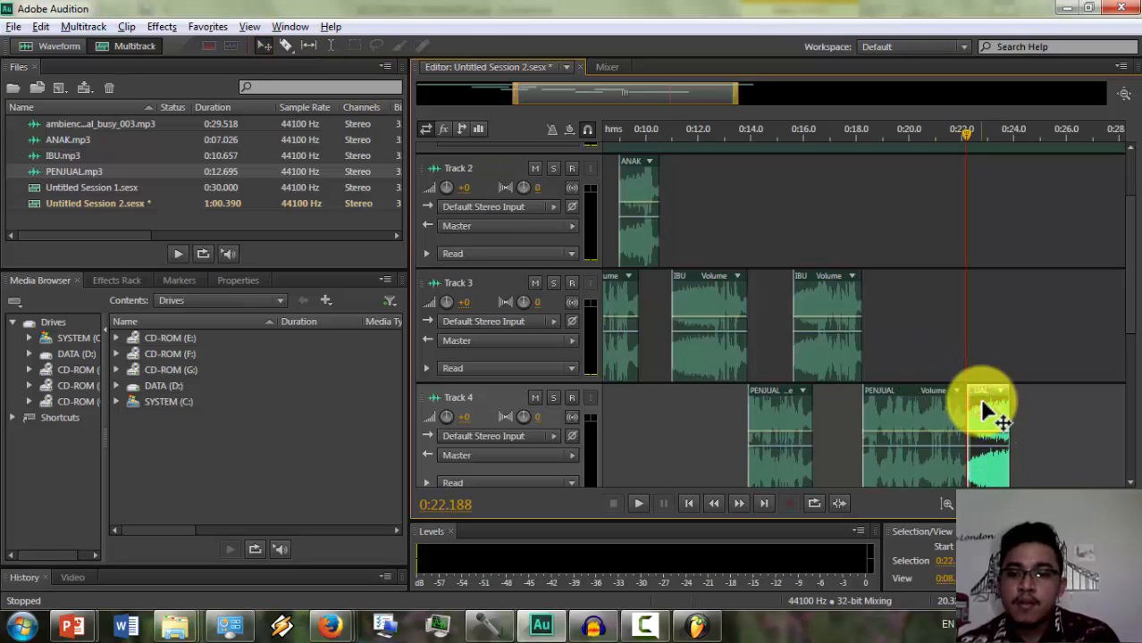
- Split the mall ambience clip on Track 1 at about 23.5 seconds with the Razor tool
scroll(981, 403, up, 2)
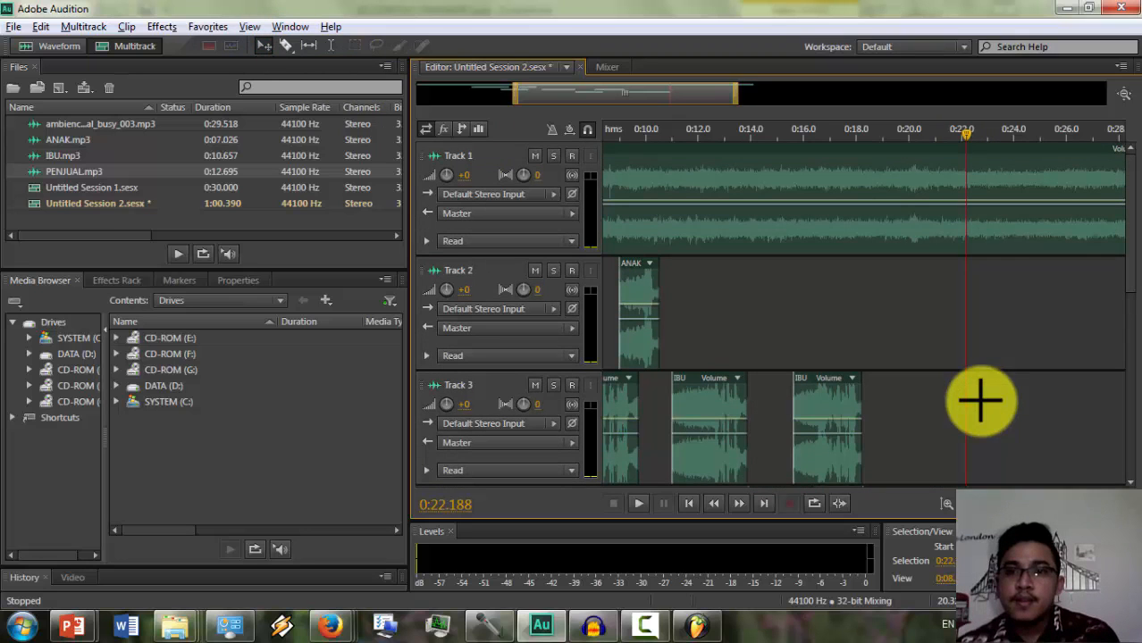
click(1010, 239)
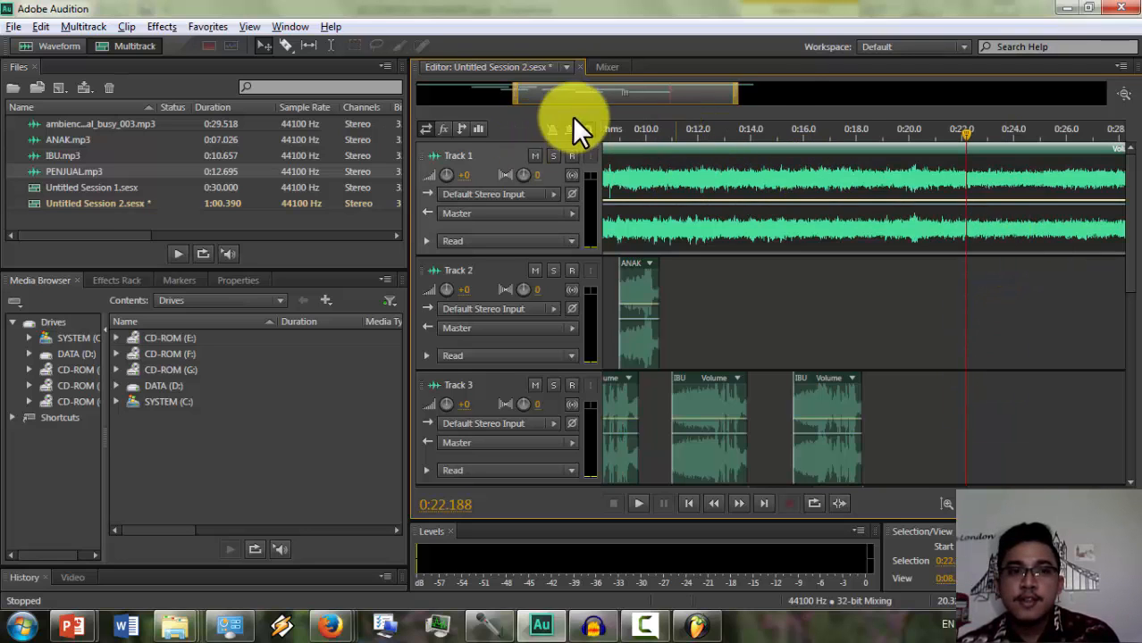
click(284, 44)
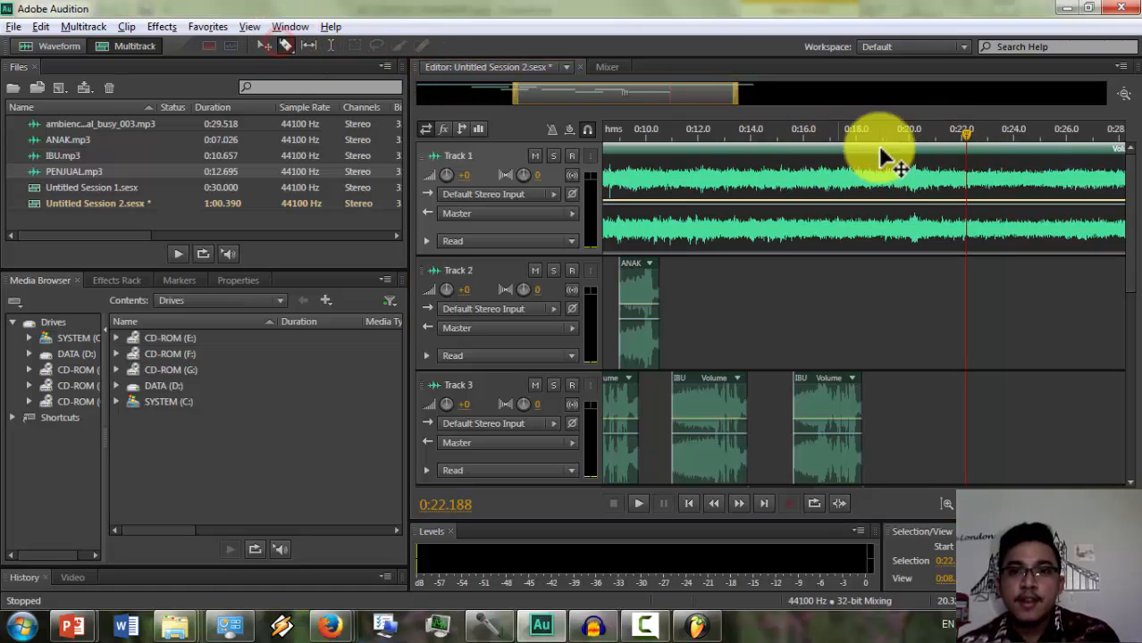
click(1000, 182)
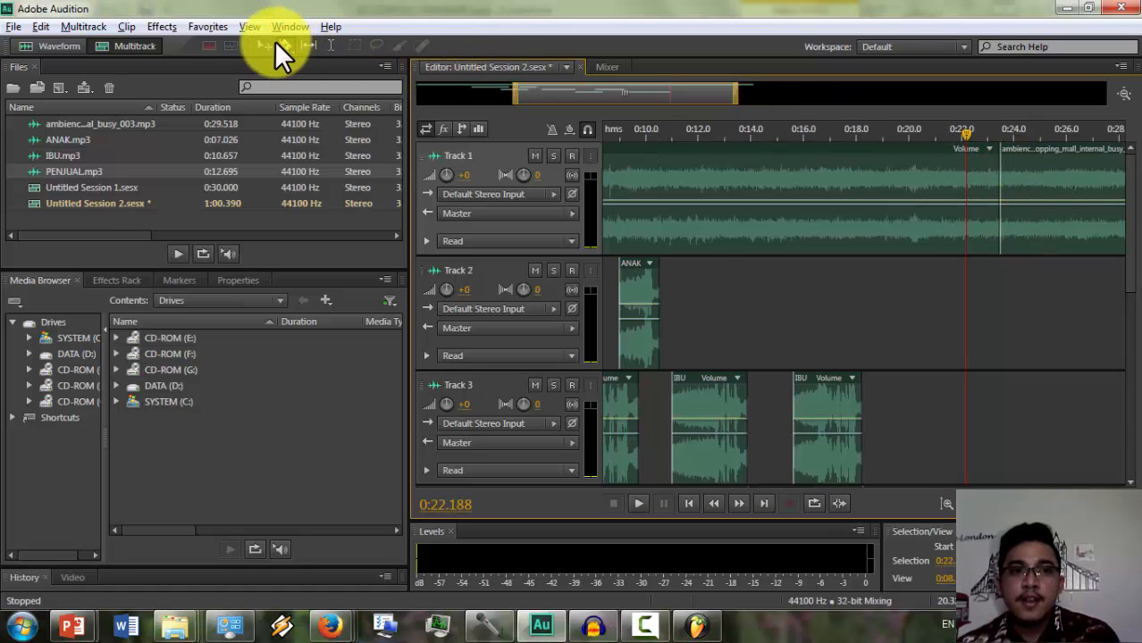
- Delete the ambience piece after about 23.5 seconds on Track 1 and add volume keyframes from about 22.2 seconds that raise the remaining clip's ending
click(1021, 174)
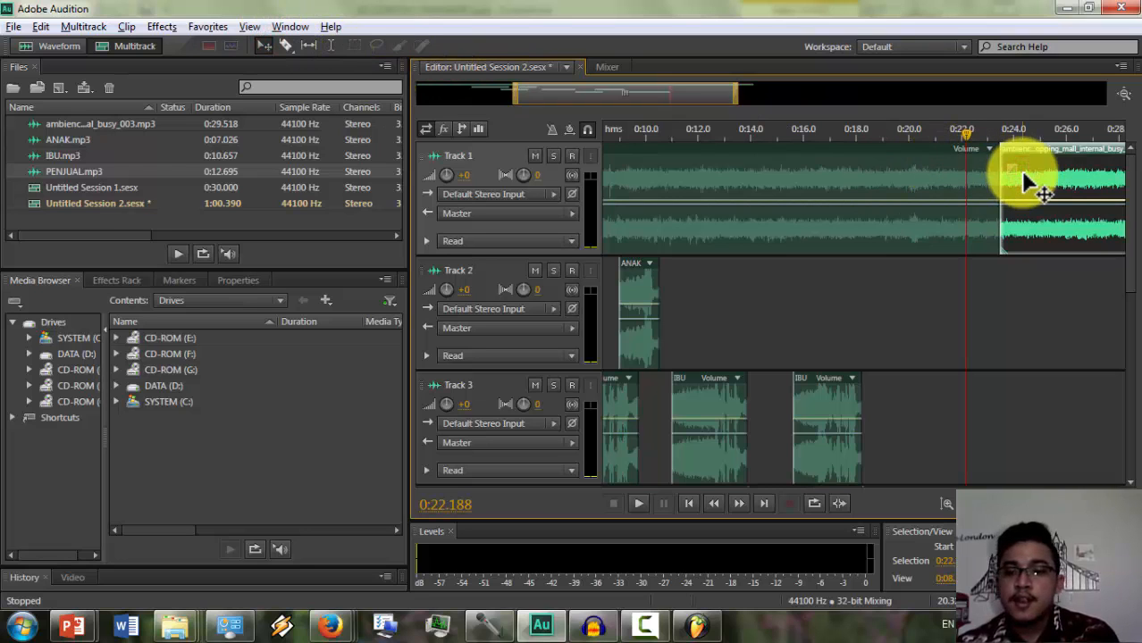
key(Delete)
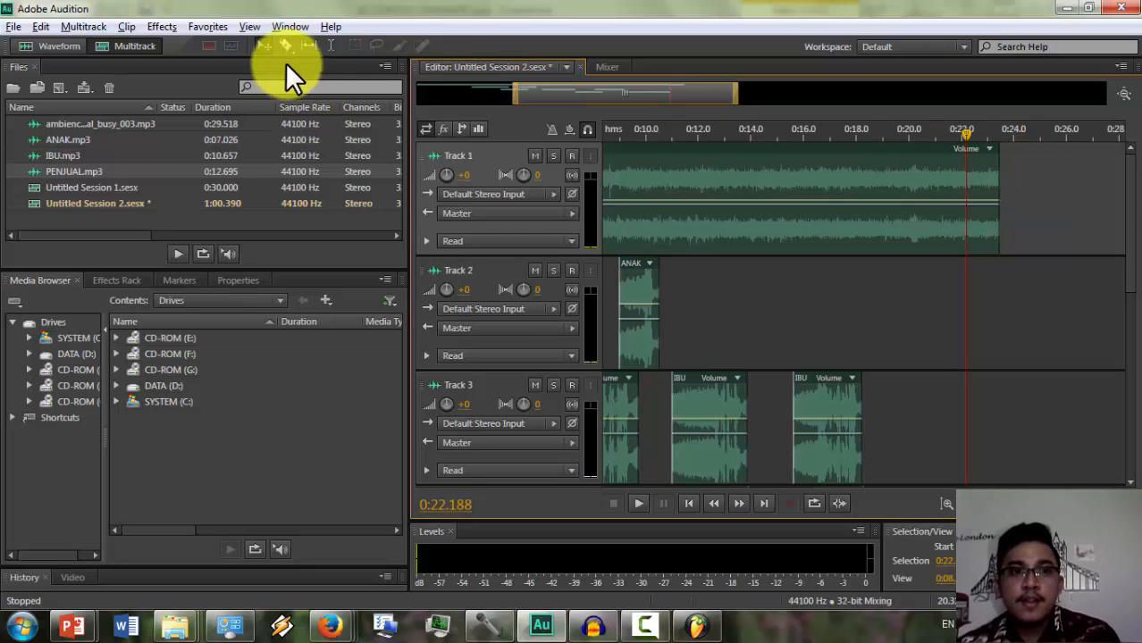
click(978, 204)
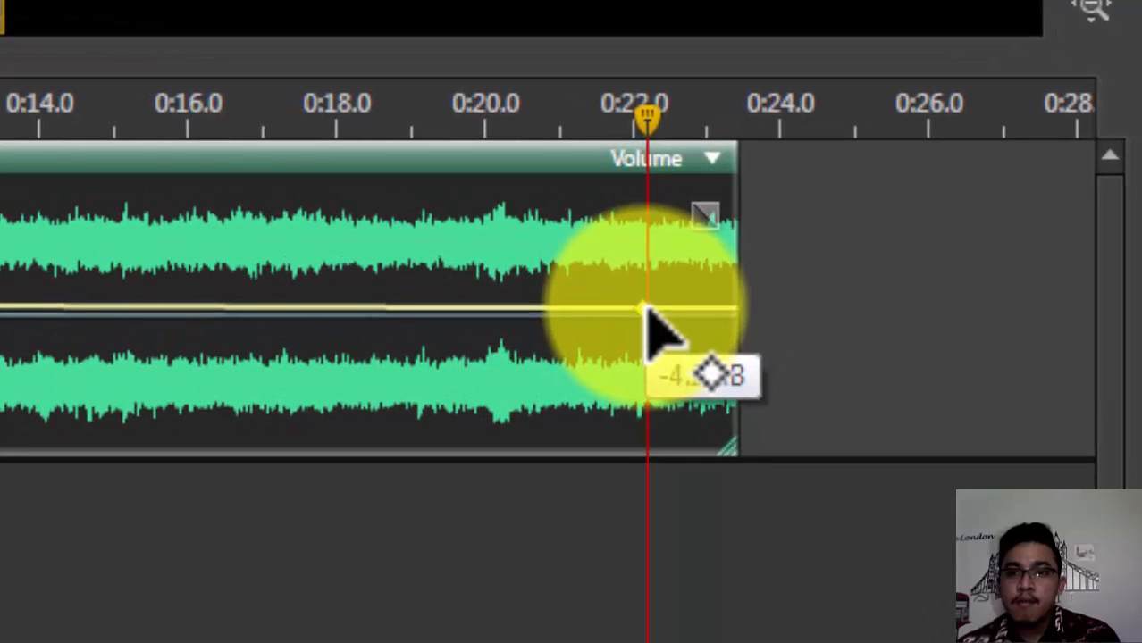
drag(646, 308, 681, 256)
- Preview the whole mix from about 3.5 seconds to just past the end of the ambience clip
scroll(657, 402, down, 3)
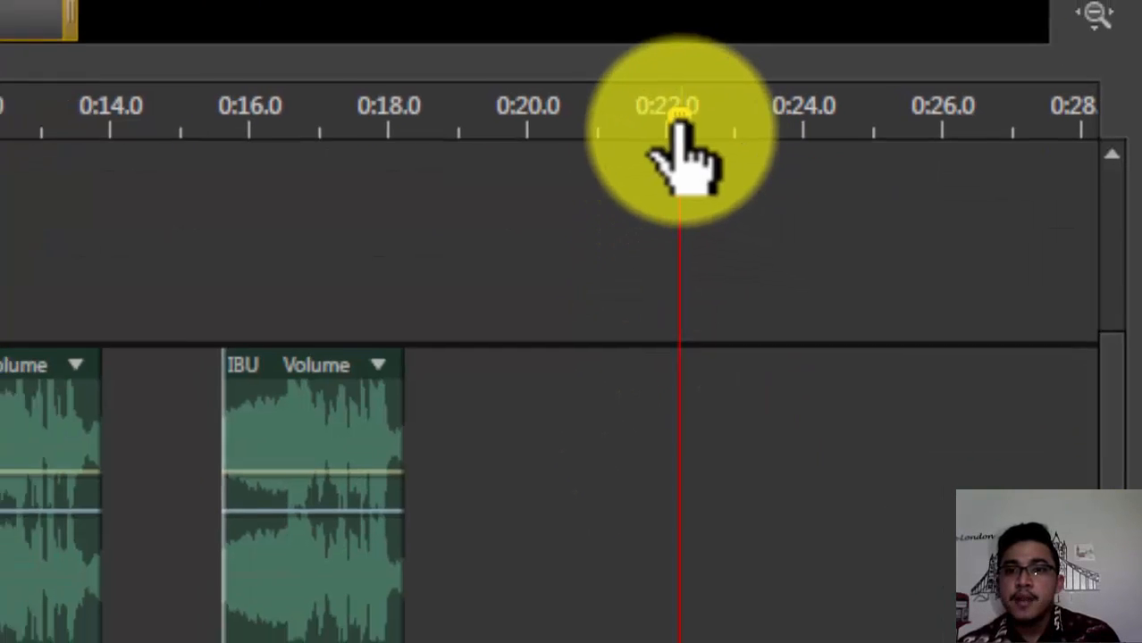
drag(680, 123, 694, 152)
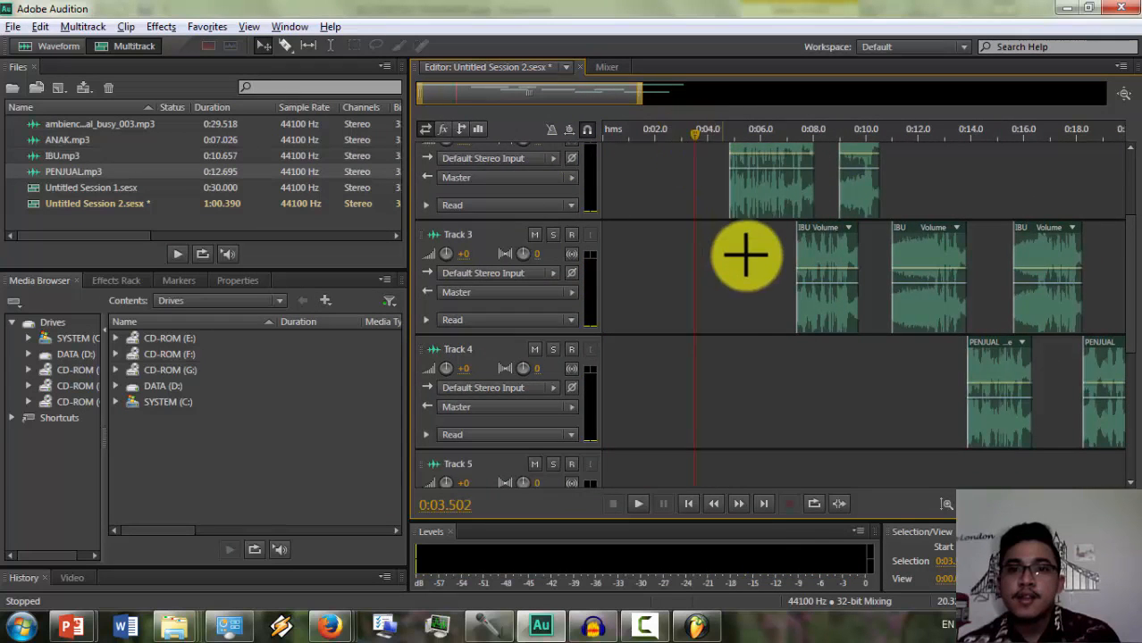
scroll(746, 259, up, 3)
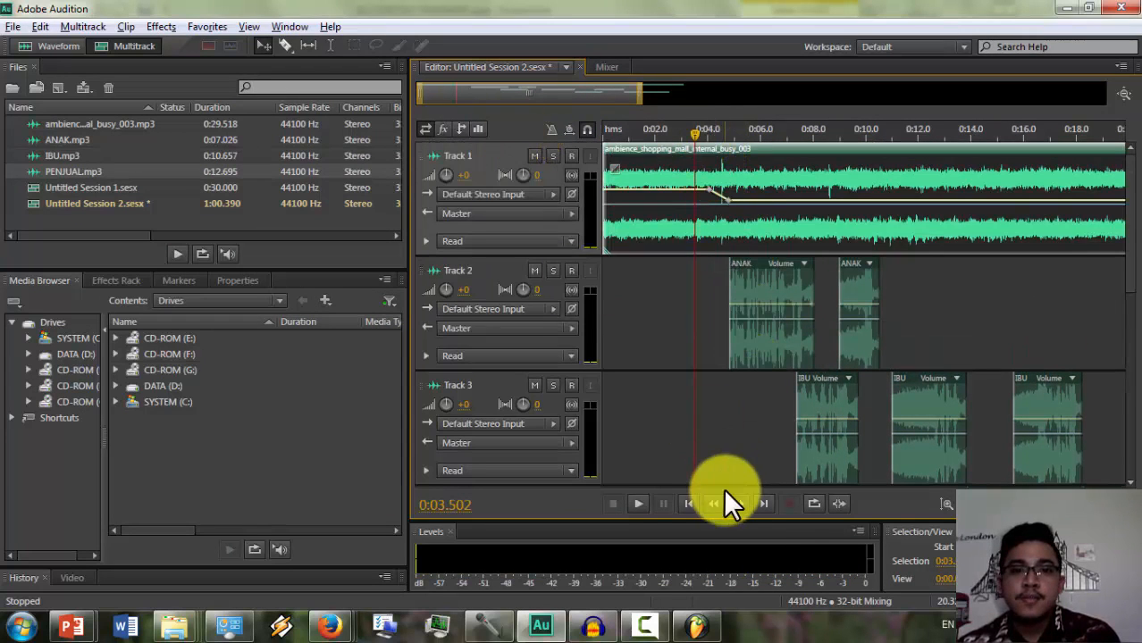
click(638, 504)
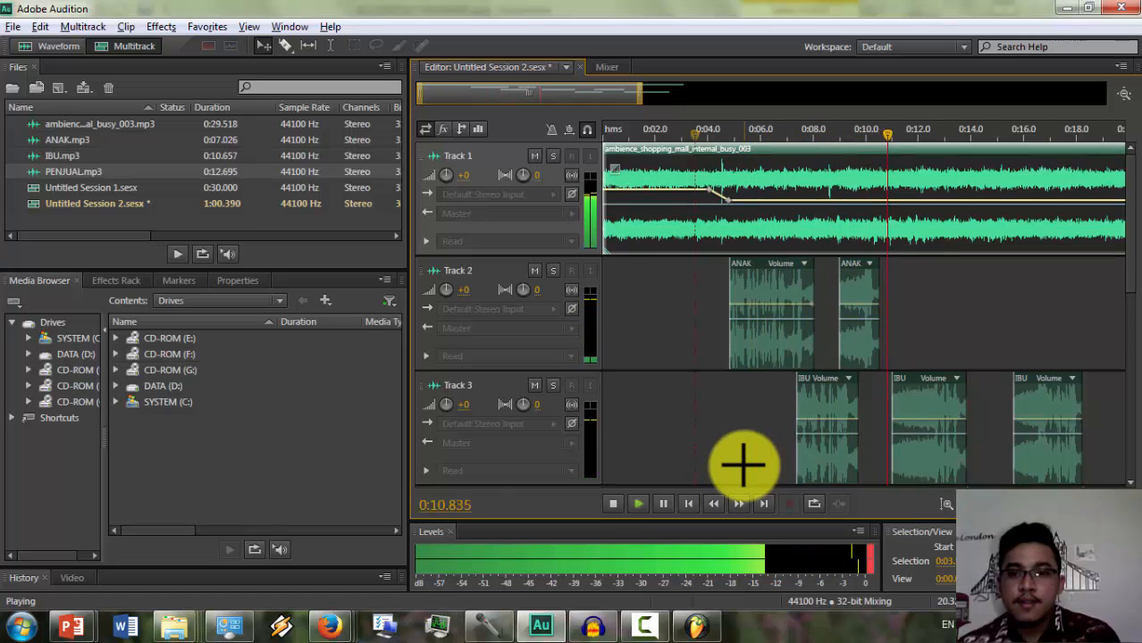
scroll(743, 464, down, 3)
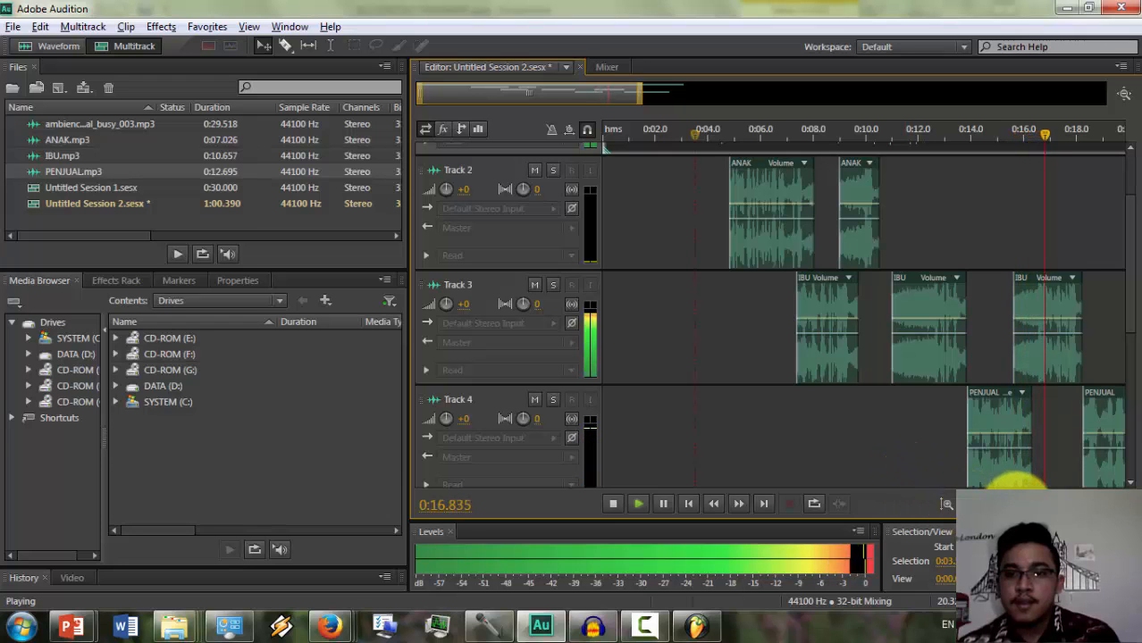
click(974, 504)
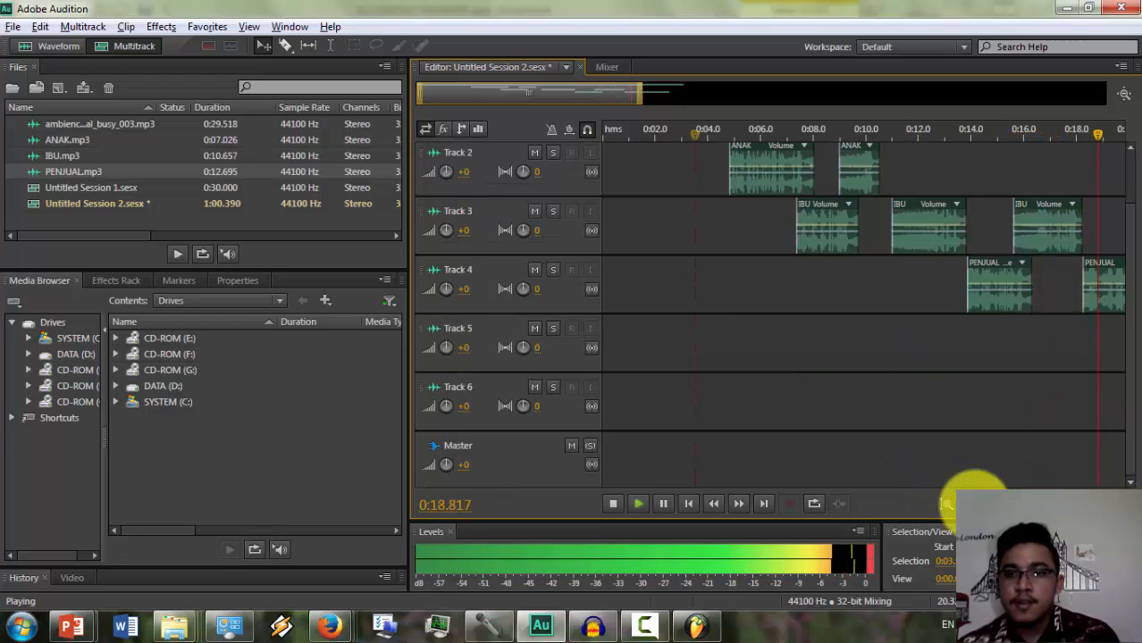
click(974, 504)
click(949, 505)
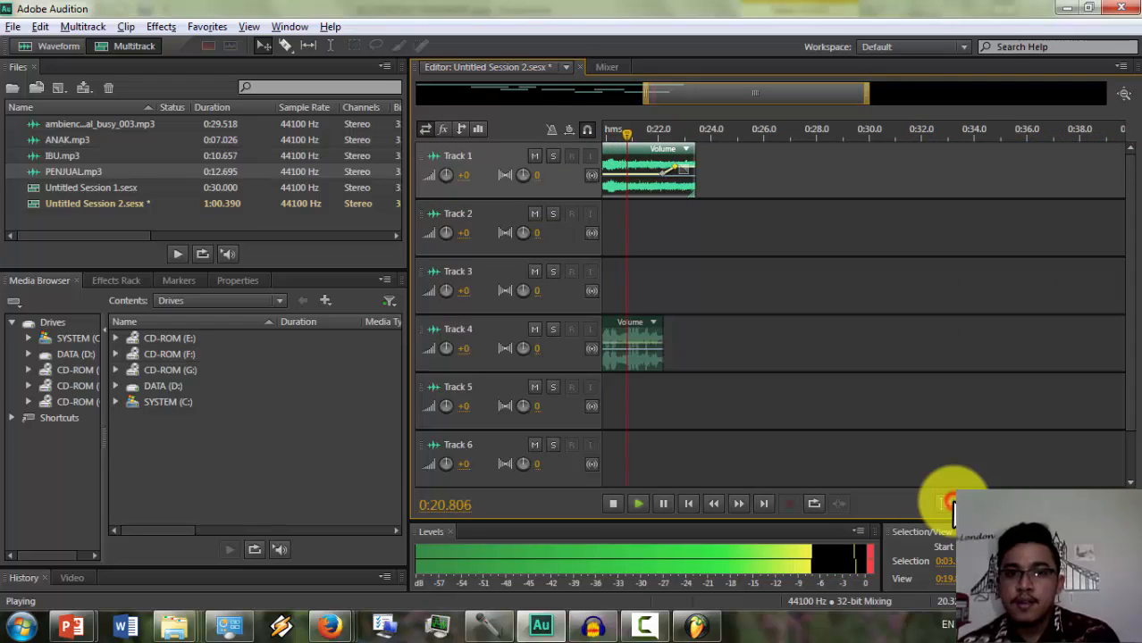
click(949, 504)
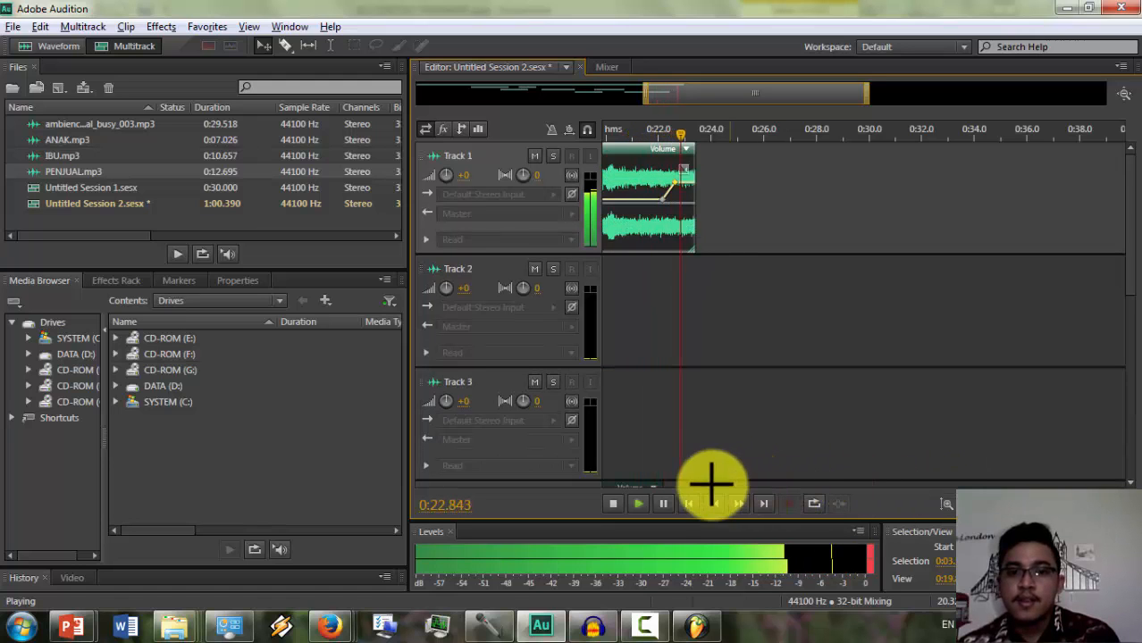
click(612, 503)
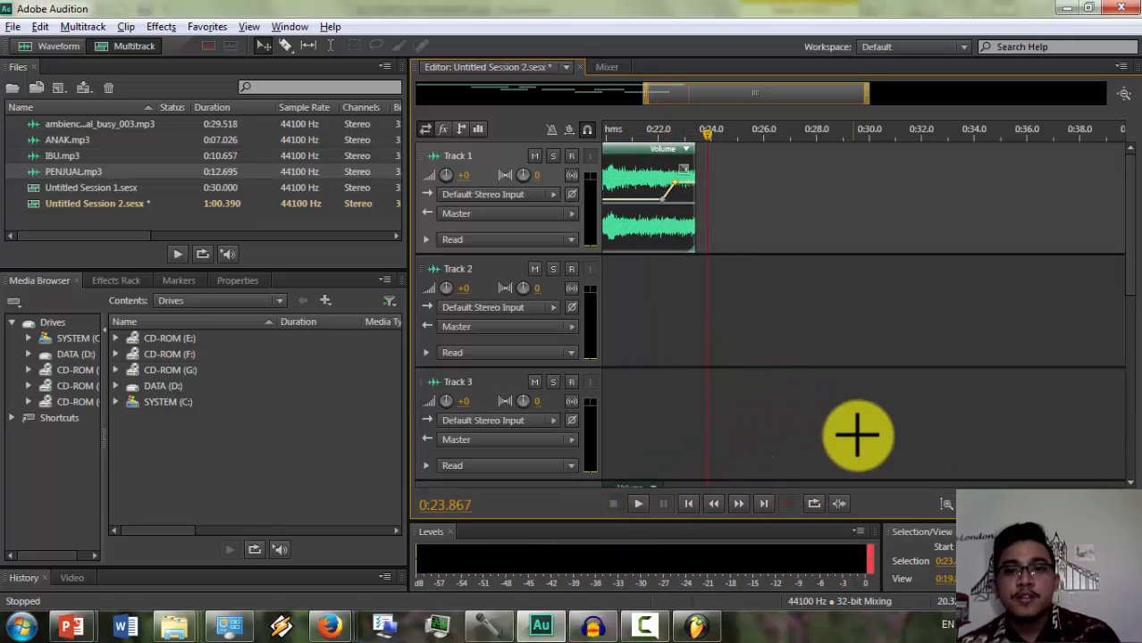
- Check the arrangement against the transcript table in PowerPoint, return to Audition and place the playhead at about 6 seconds
drag(739, 89, 604, 89)
key(alt+Tab)
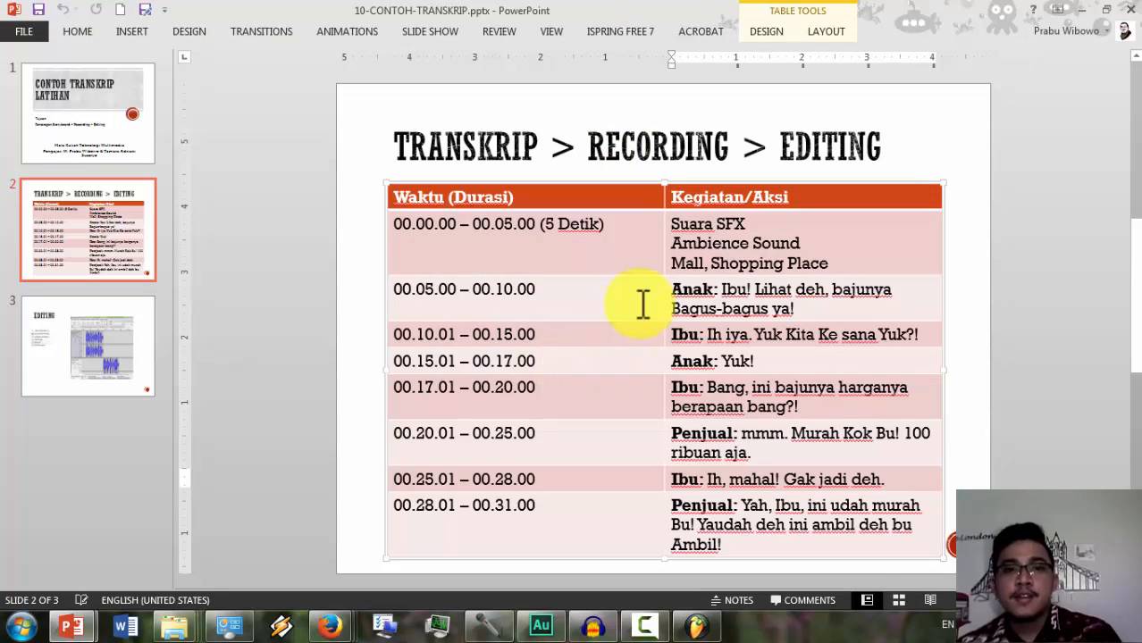
key(alt+Tab)
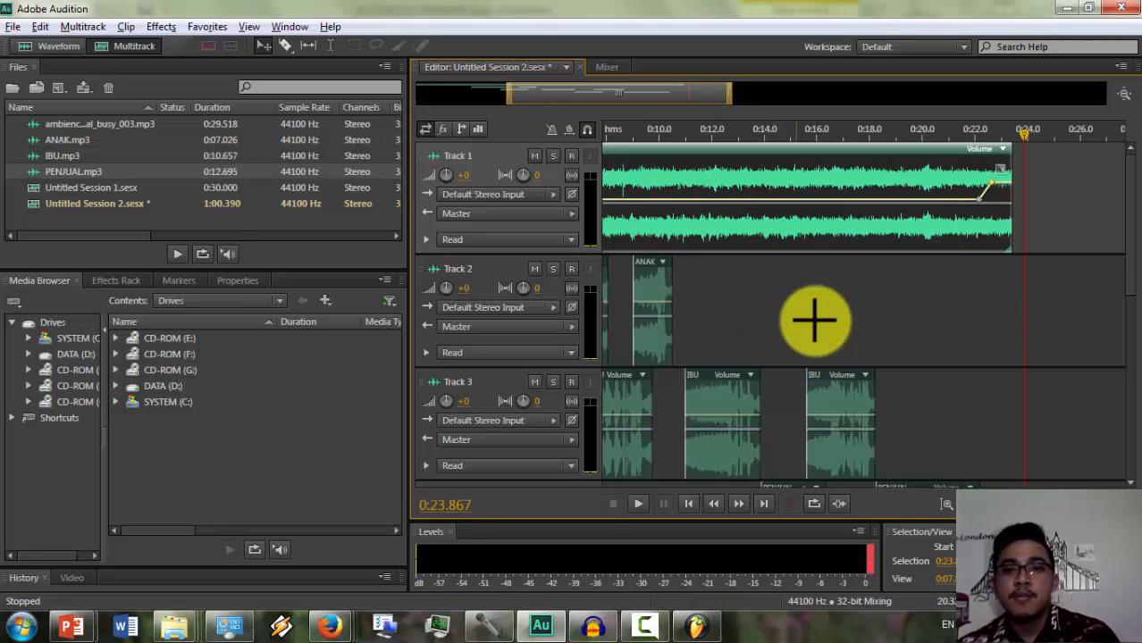
drag(1021, 132, 760, 143)
click(160, 26)
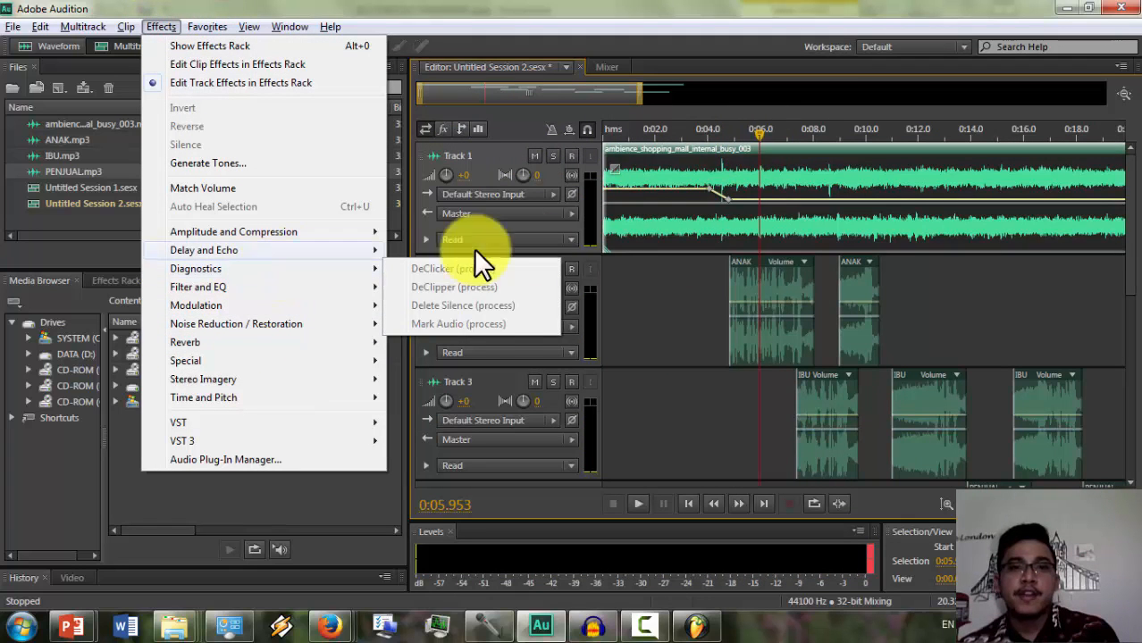
click(811, 17)
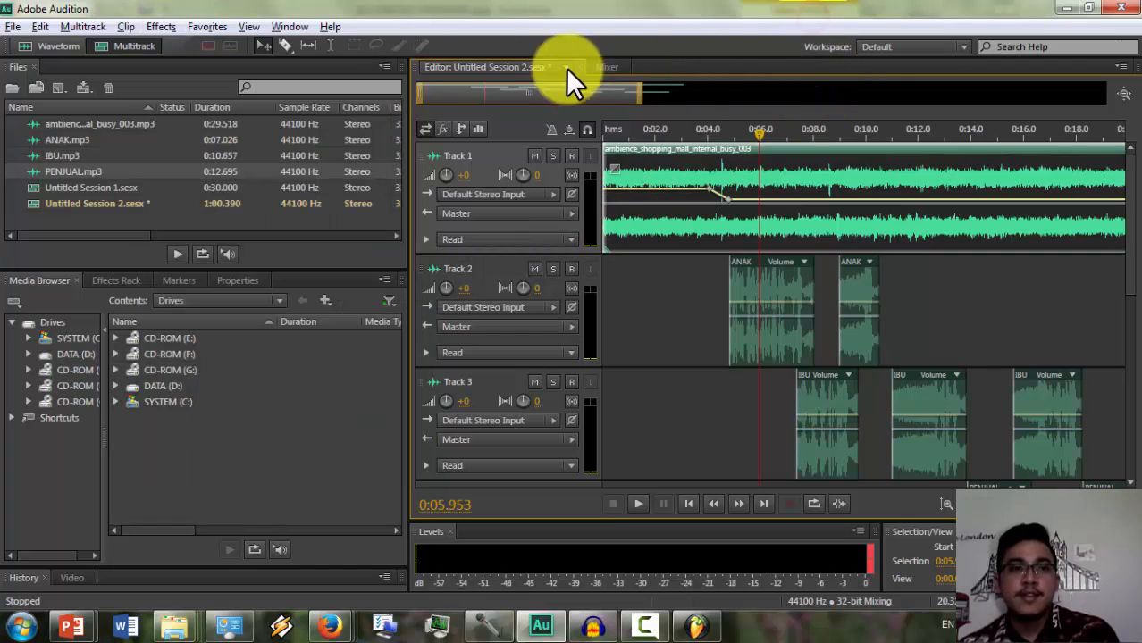
- Save the multitrack session Untitled Session 2.sesx
click(7, 26)
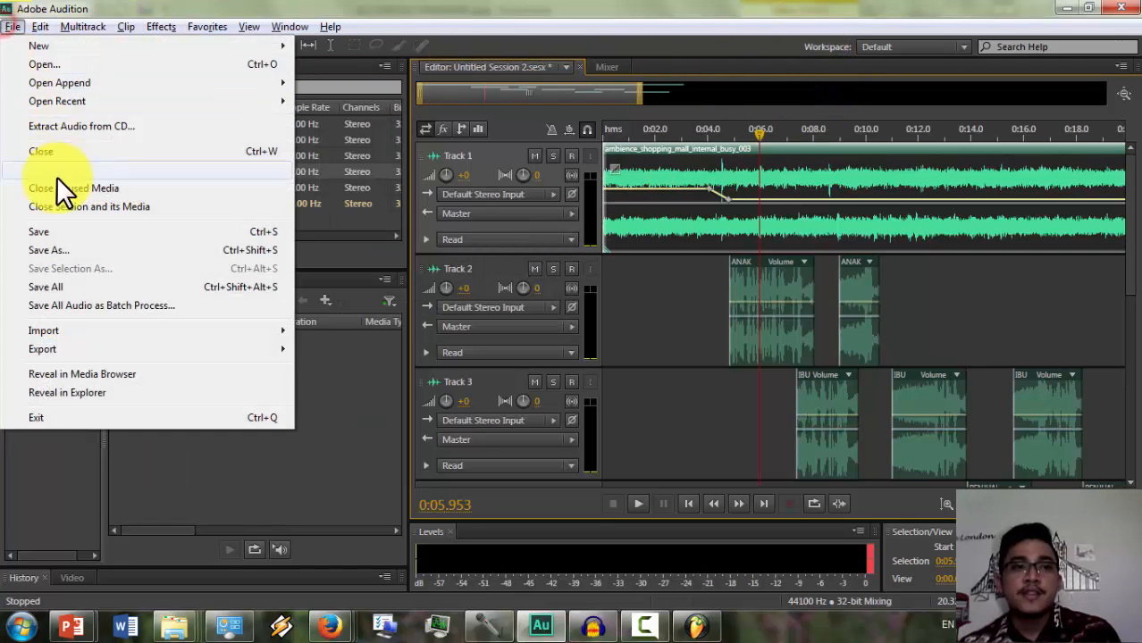
click(58, 226)
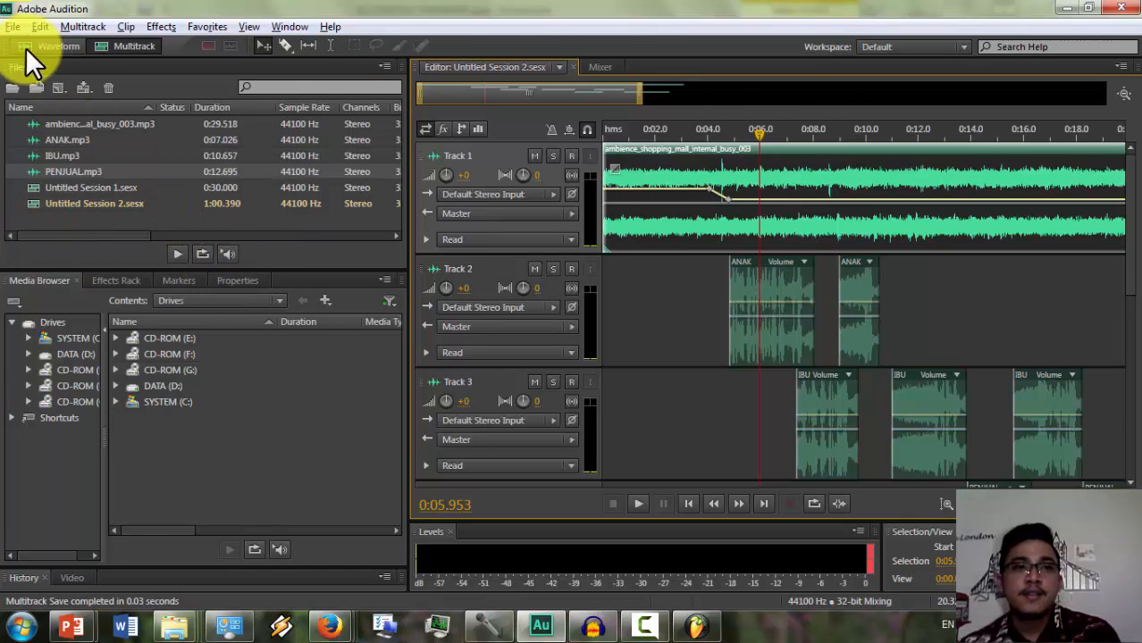
- Save the multitrack session under the new file name LATIHANADOBEAUDITION.sesx in the Audition Session format
click(12, 26)
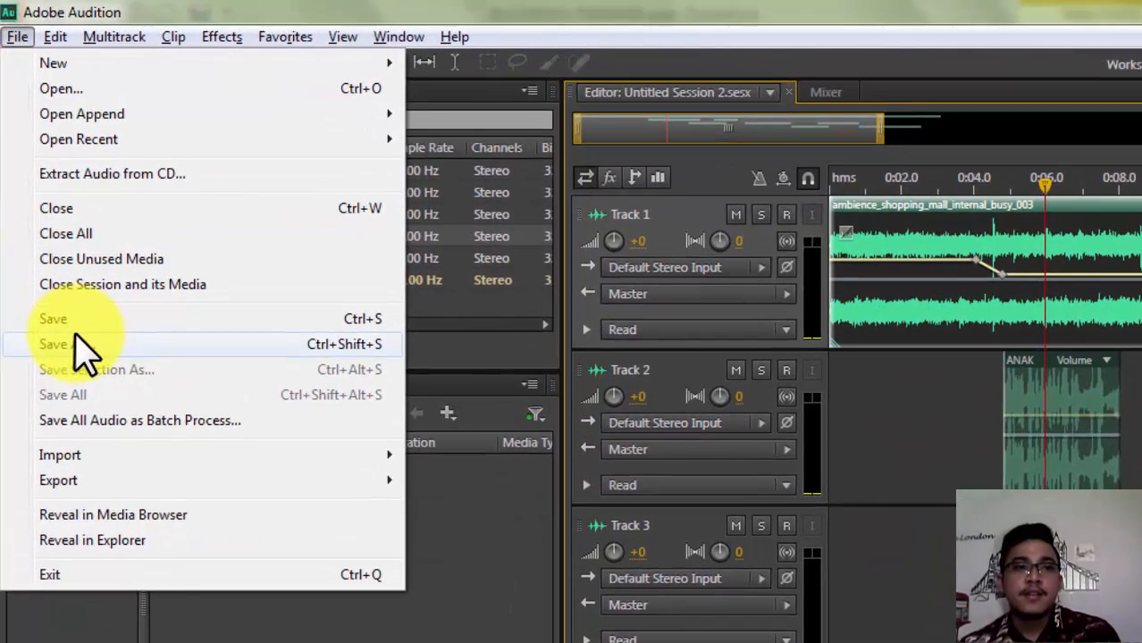
click(55, 241)
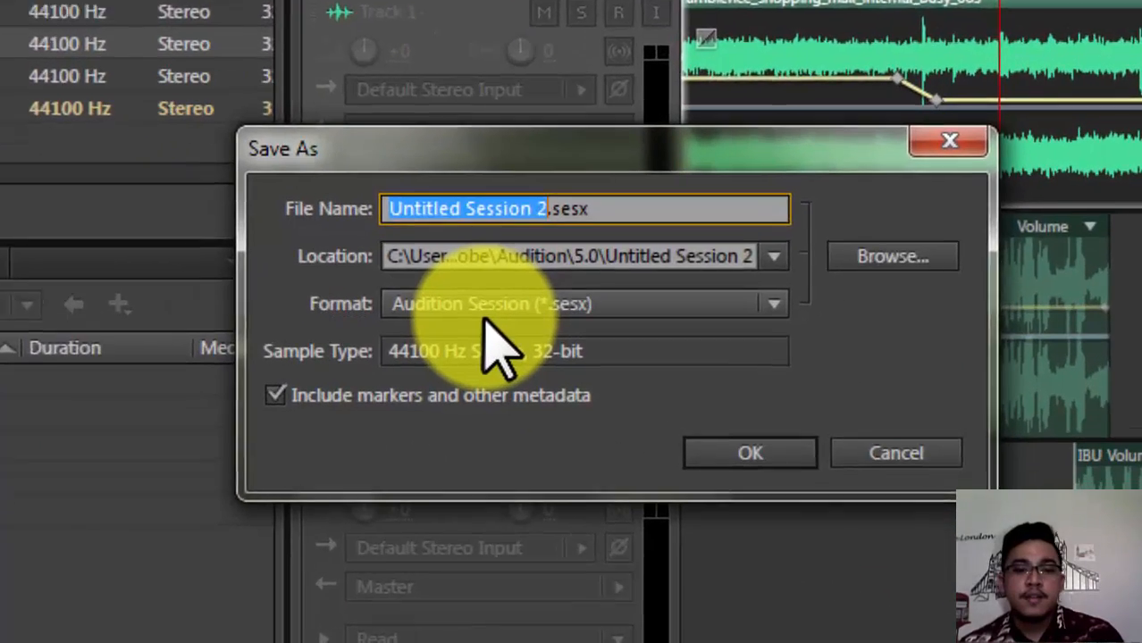
text(LATIHANADOBEAUDITION)
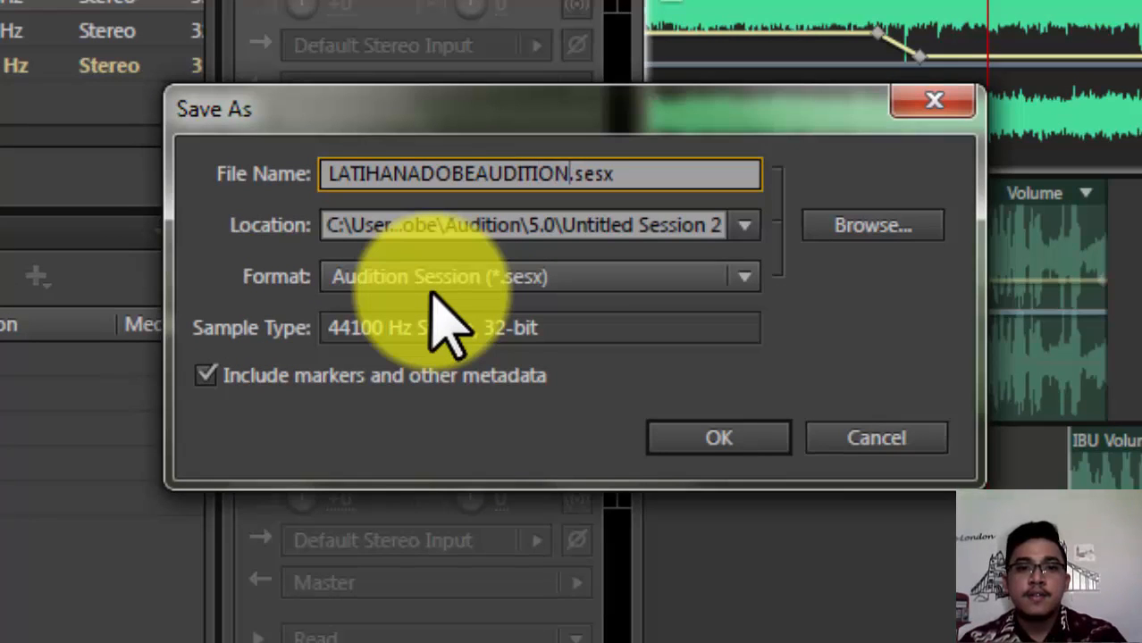
key(Return)
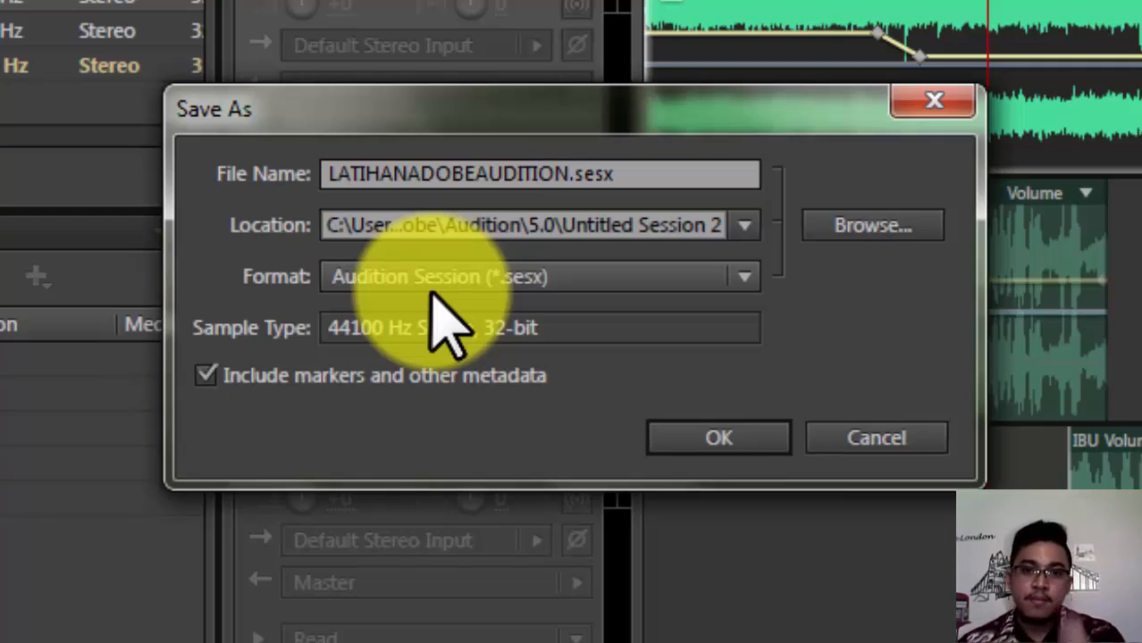
click(759, 438)
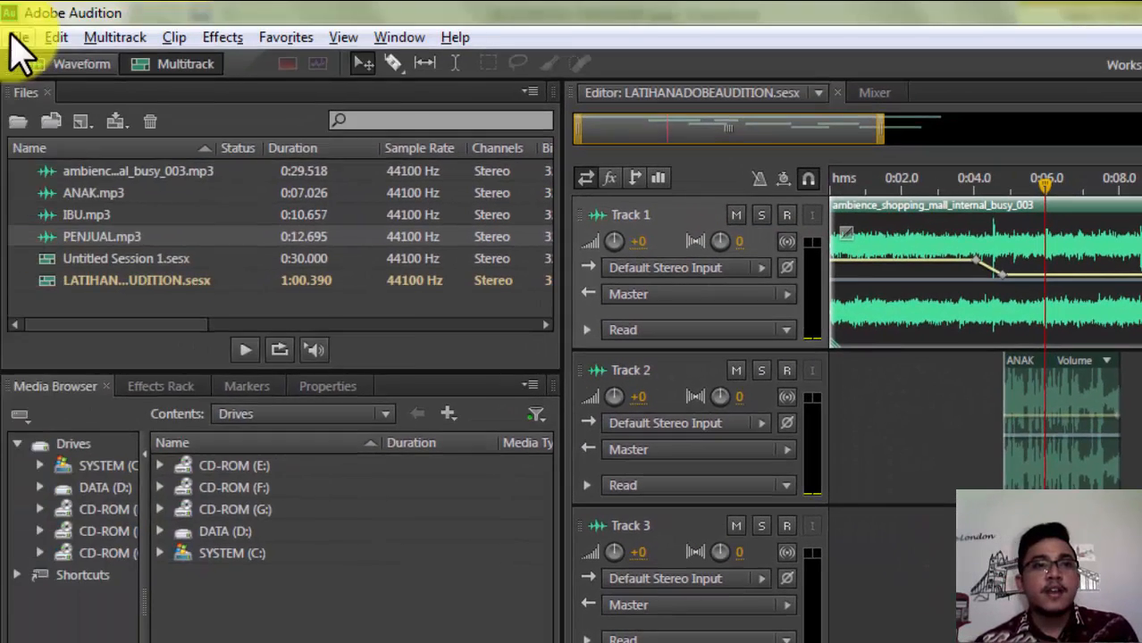
- Set up a multitrack mixdown export of the entire session in MP3 Audio format, review the other formats, and cancel the export
click(18, 37)
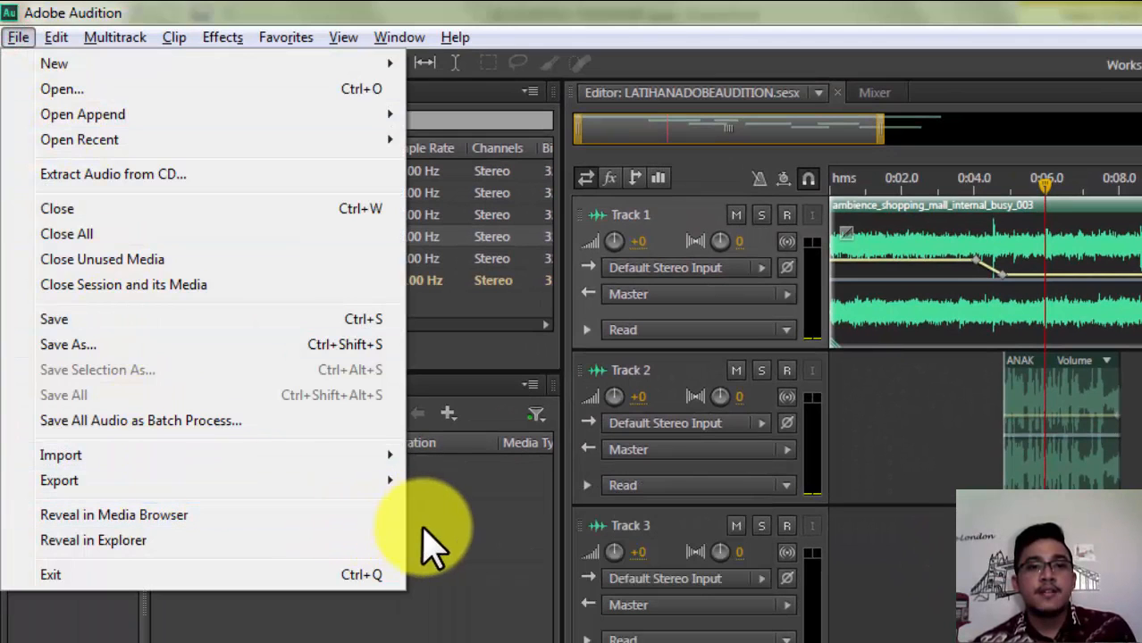
mouse_move(348, 480)
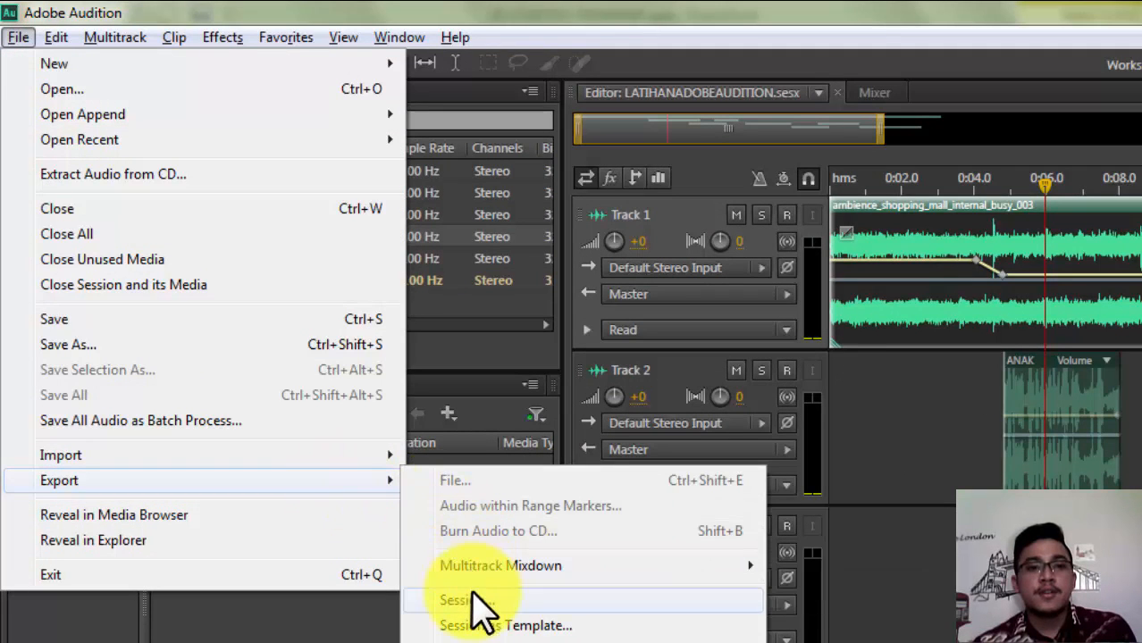
mouse_move(520, 576)
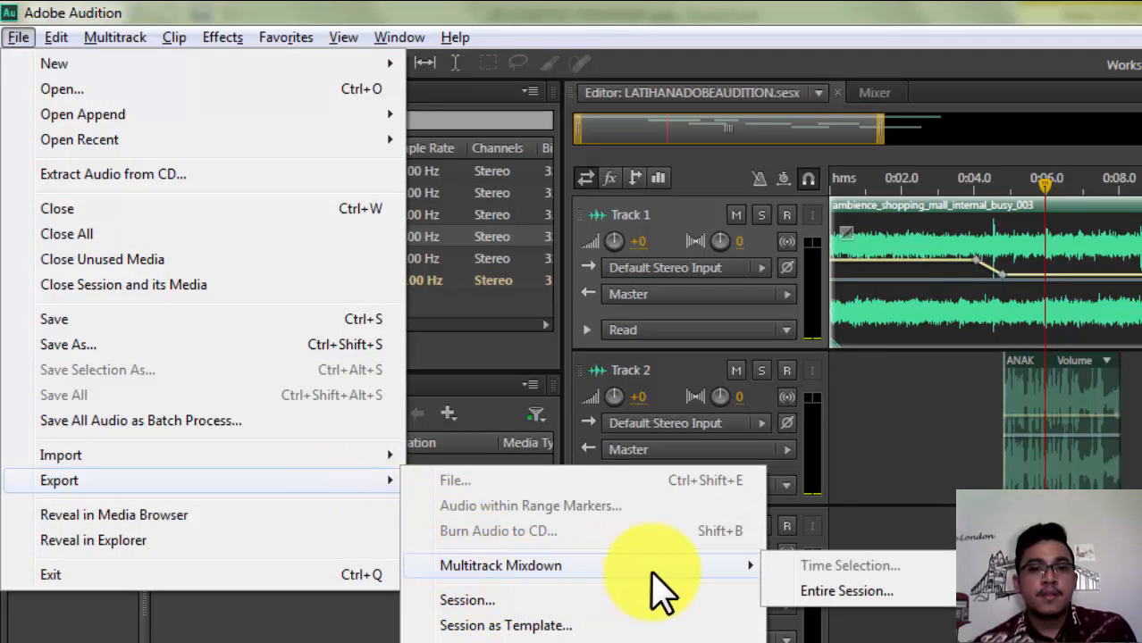
click(860, 592)
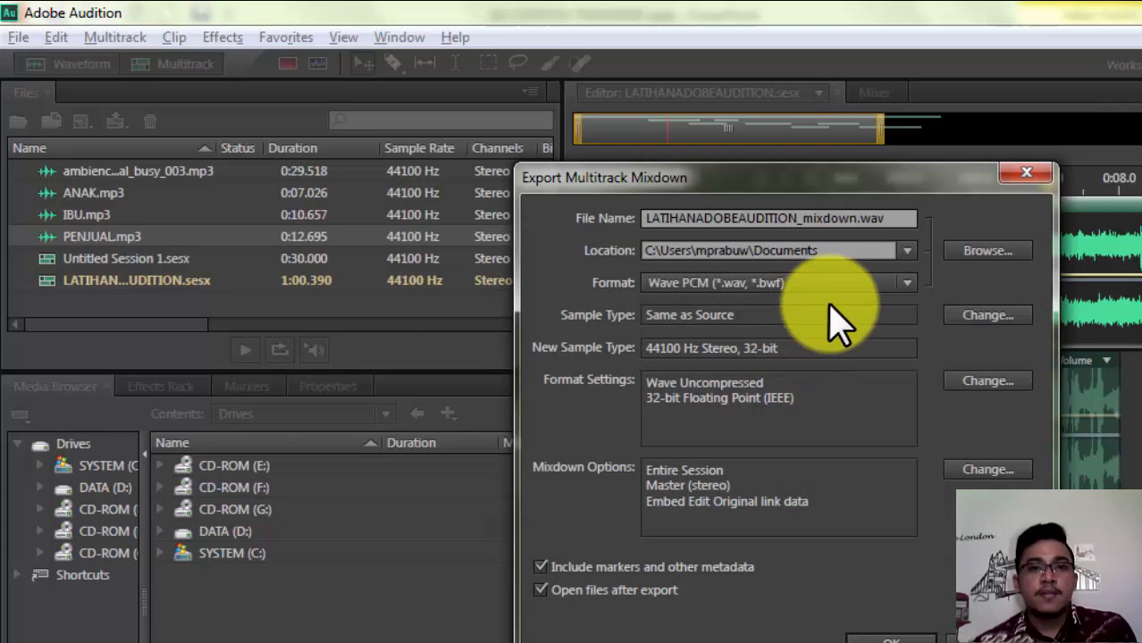
click(858, 284)
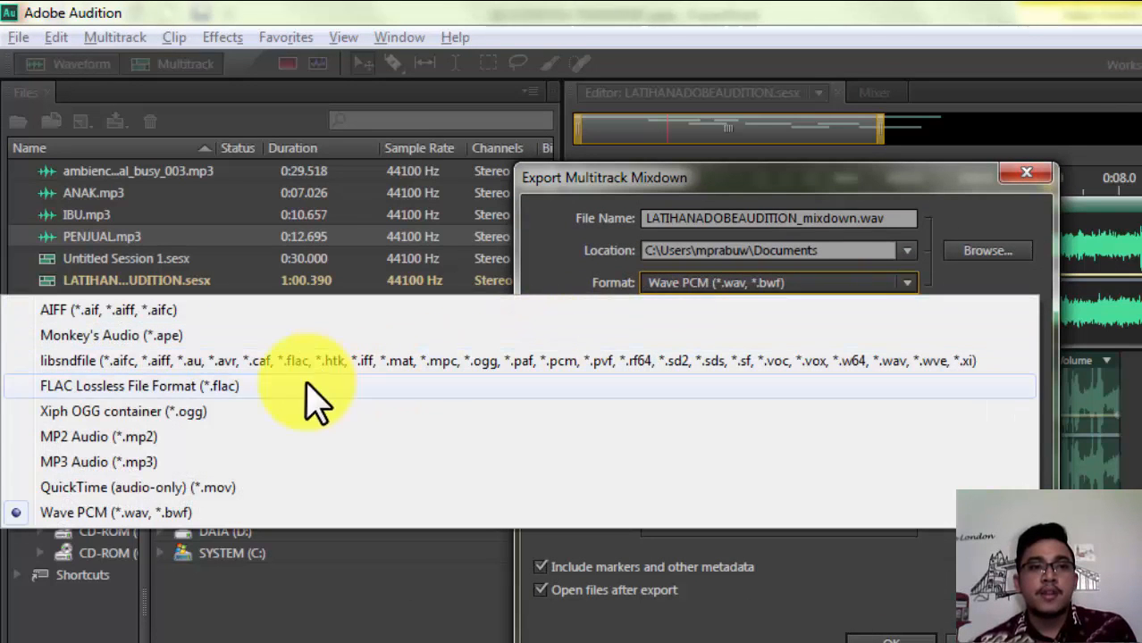
click(153, 462)
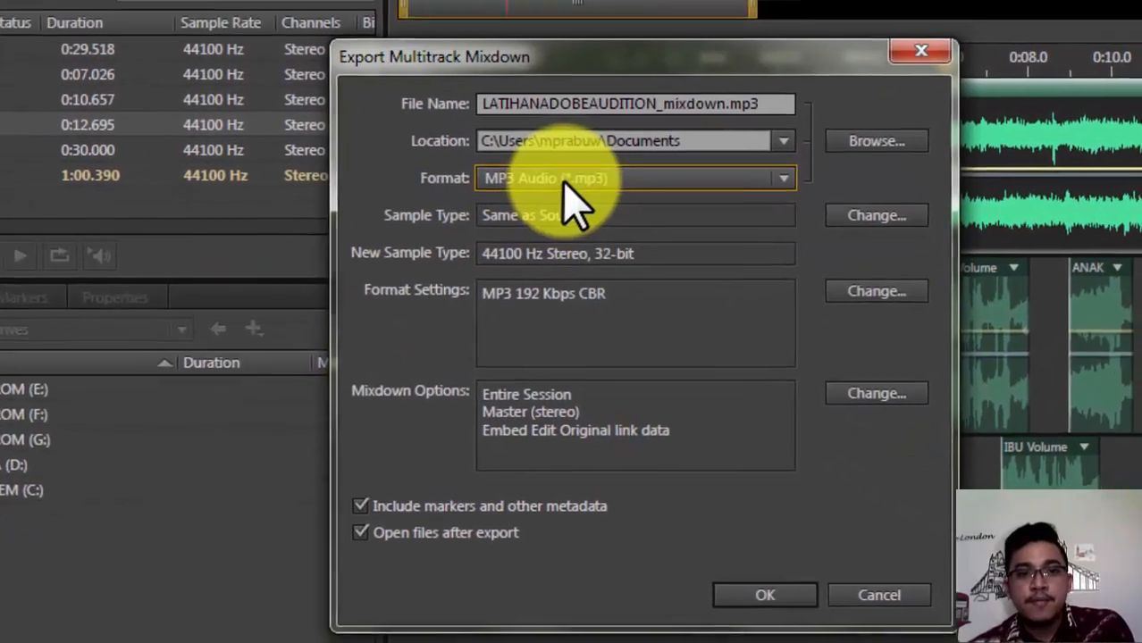
click(565, 183)
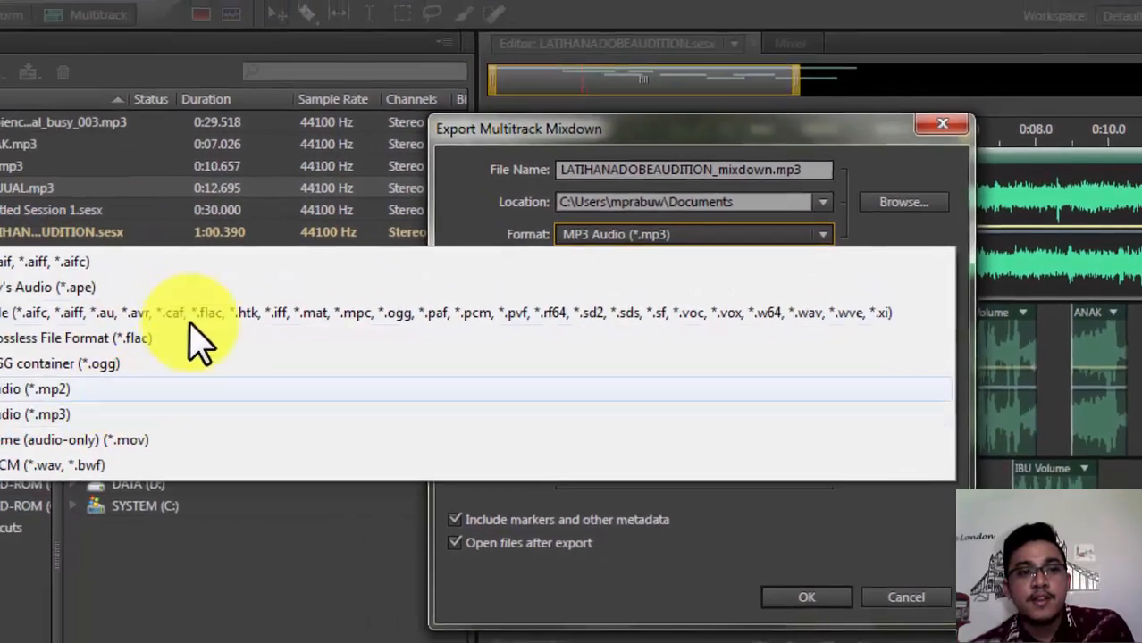
click(917, 591)
click(932, 605)
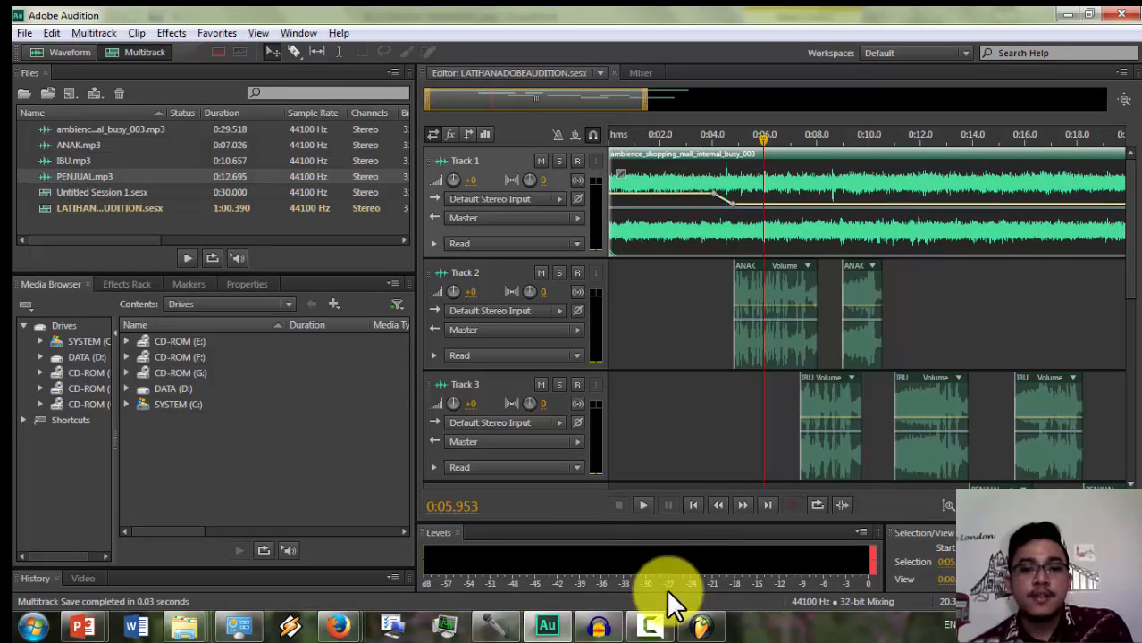
- Switch to Audacity and add a new stereo track to the empty project
click(600, 625)
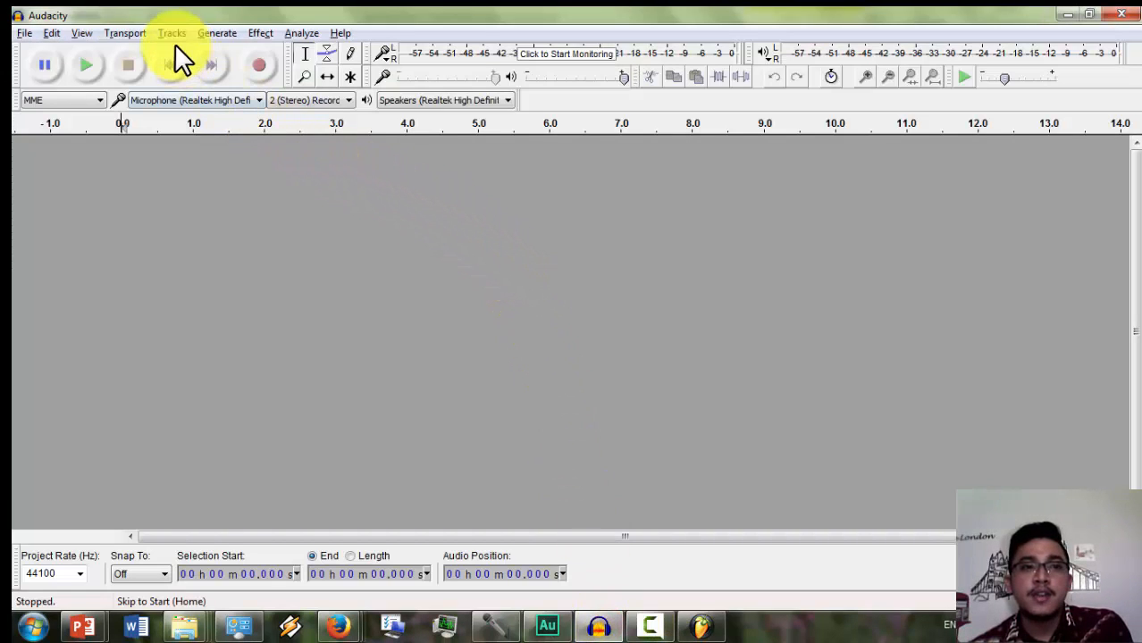
click(542, 624)
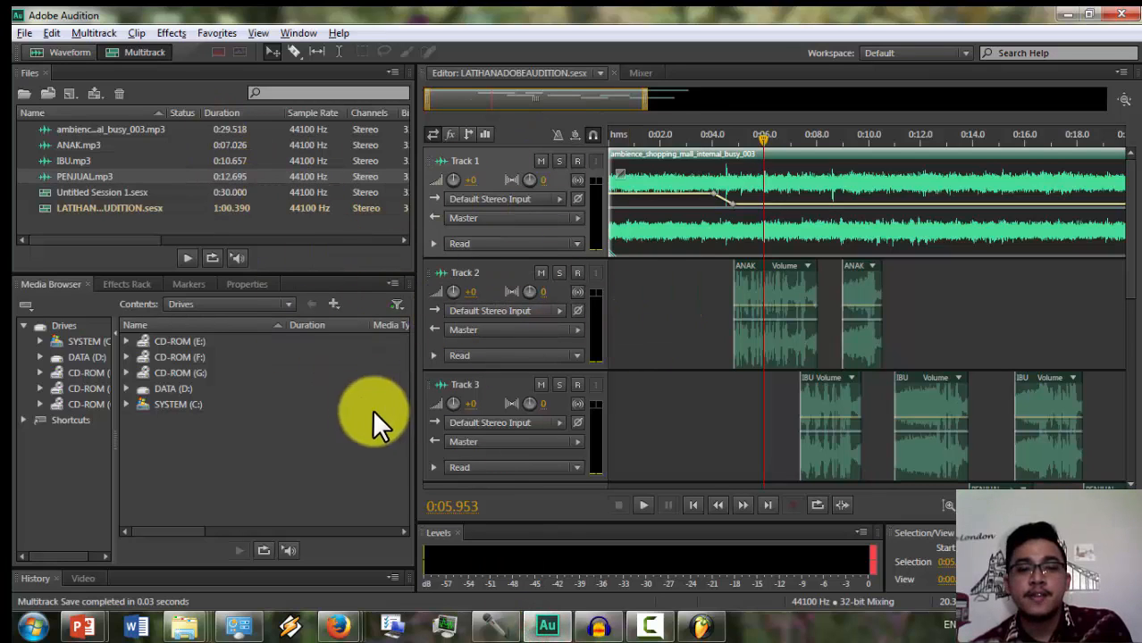
click(596, 626)
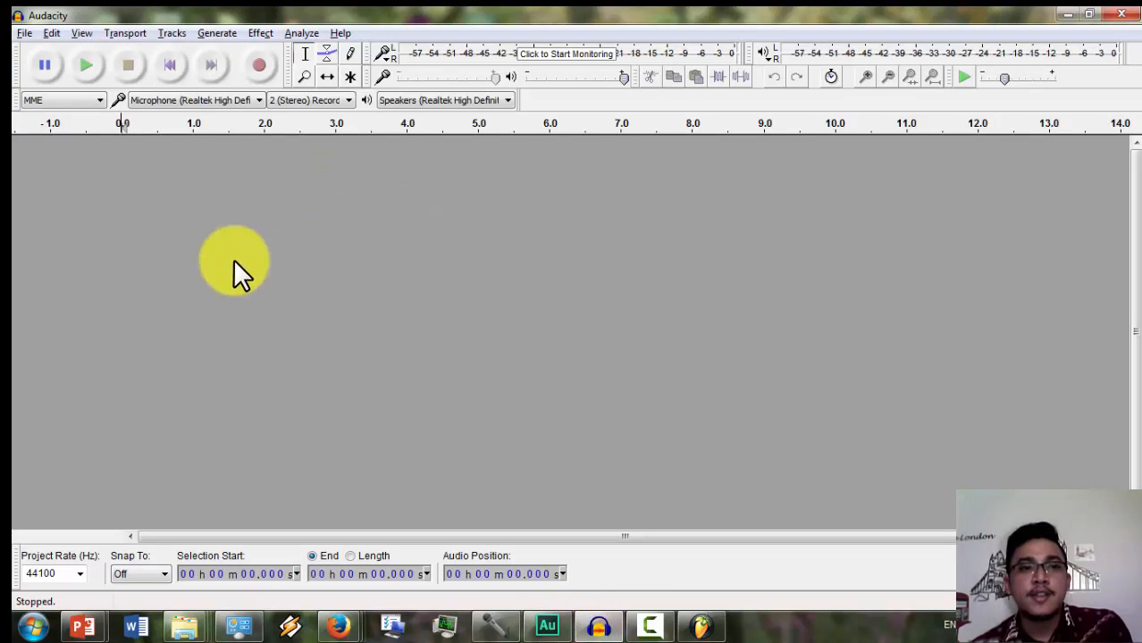
click(165, 33)
mouse_move(173, 48)
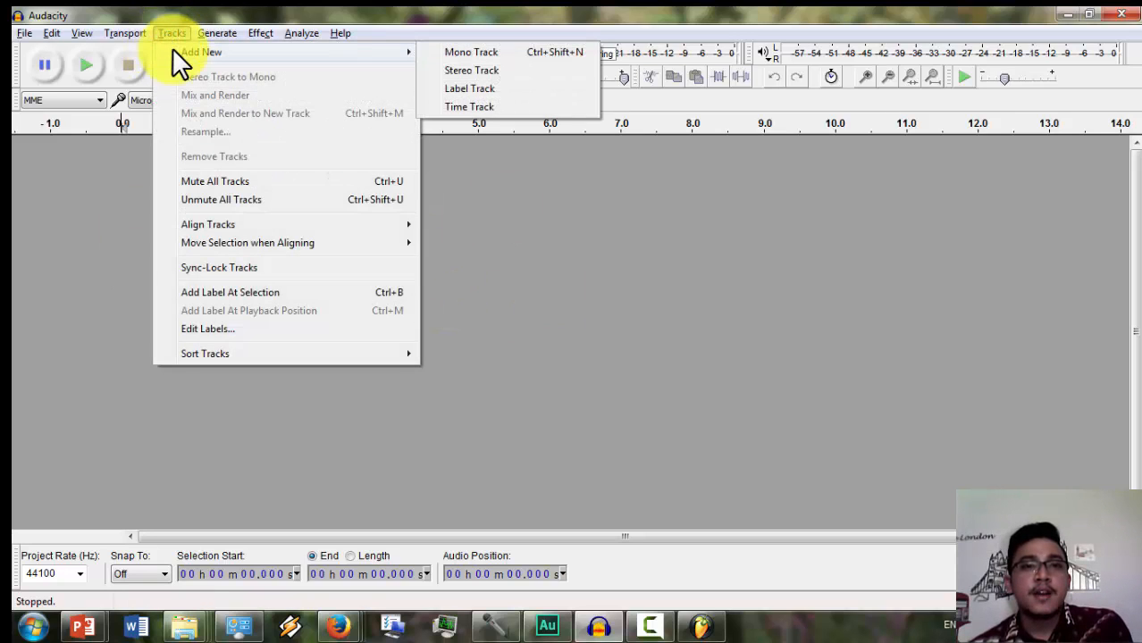
click(176, 30)
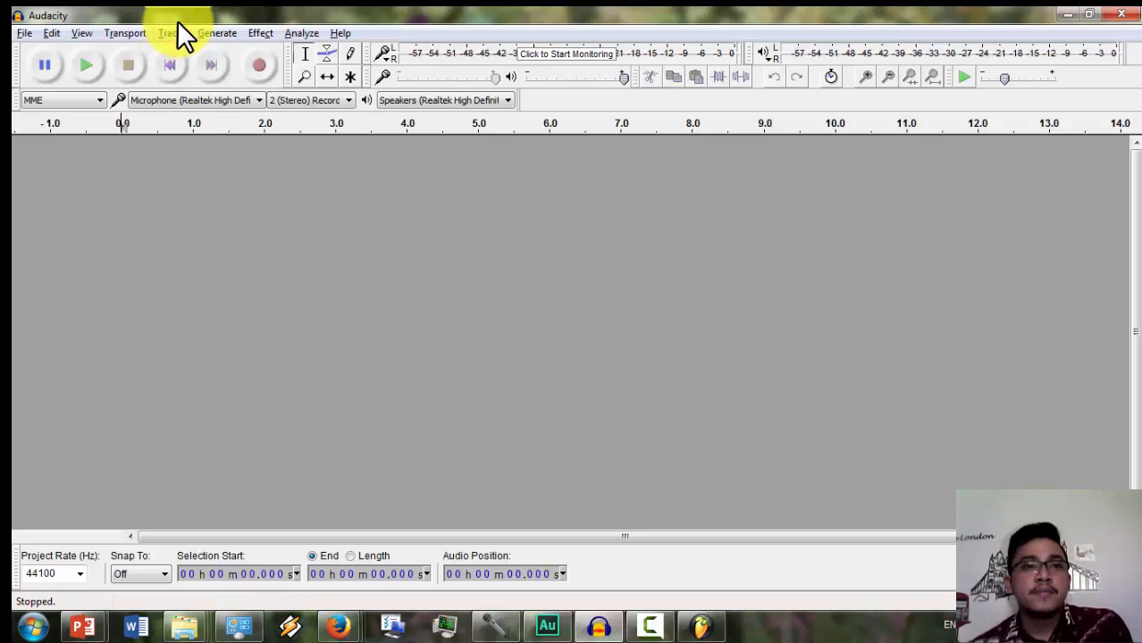
click(172, 32)
mouse_move(173, 45)
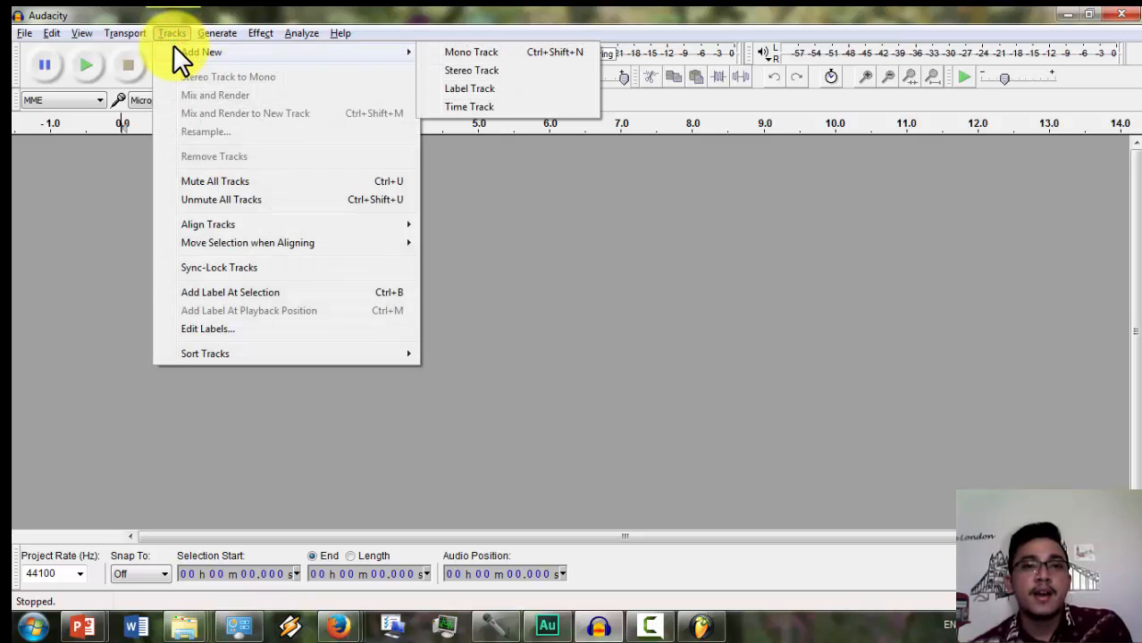
click(457, 70)
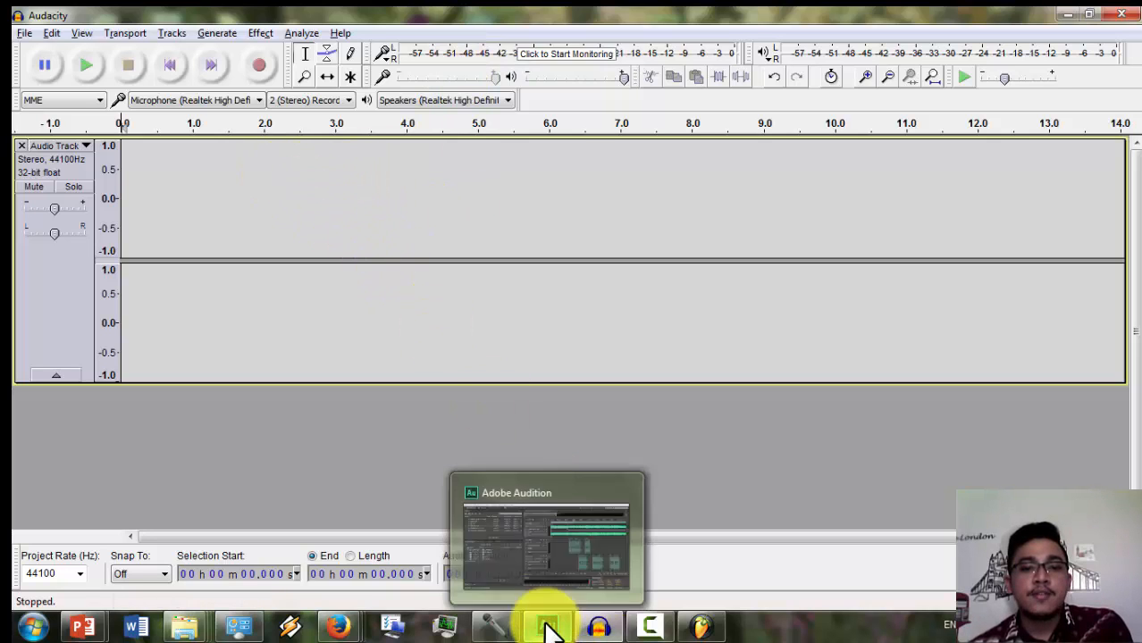
- Switch to Adobe Audition and examine the session's remaining tracks and the options for adding audio, bus and video tracks
mouse_move(505, 630)
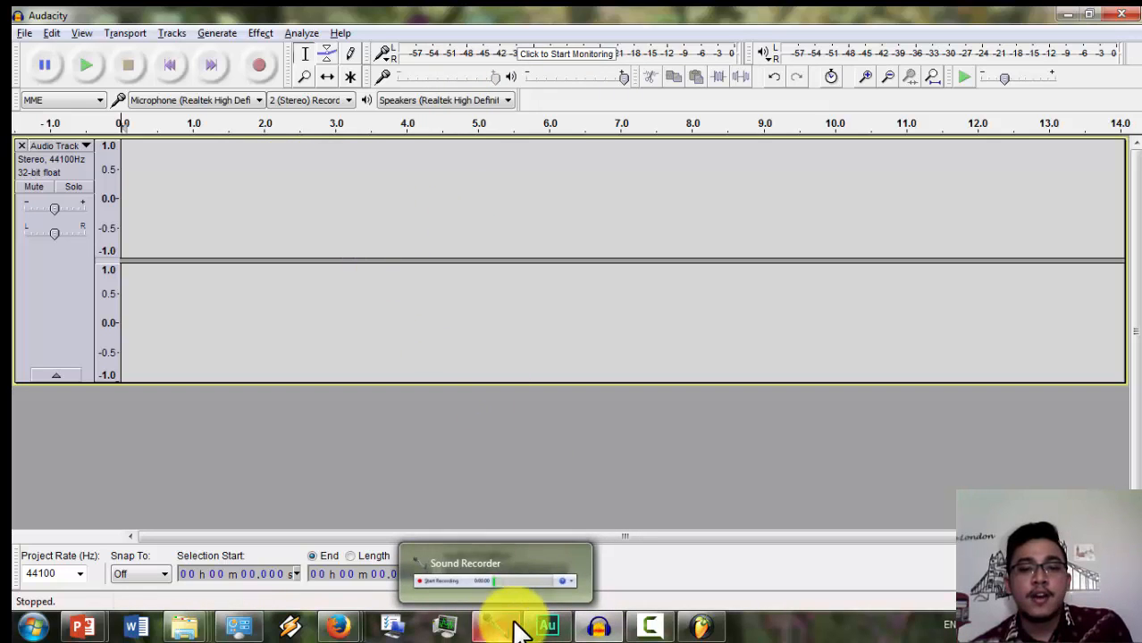
click(549, 625)
scroll(752, 287, down, 3)
scroll(752, 288, down, 5)
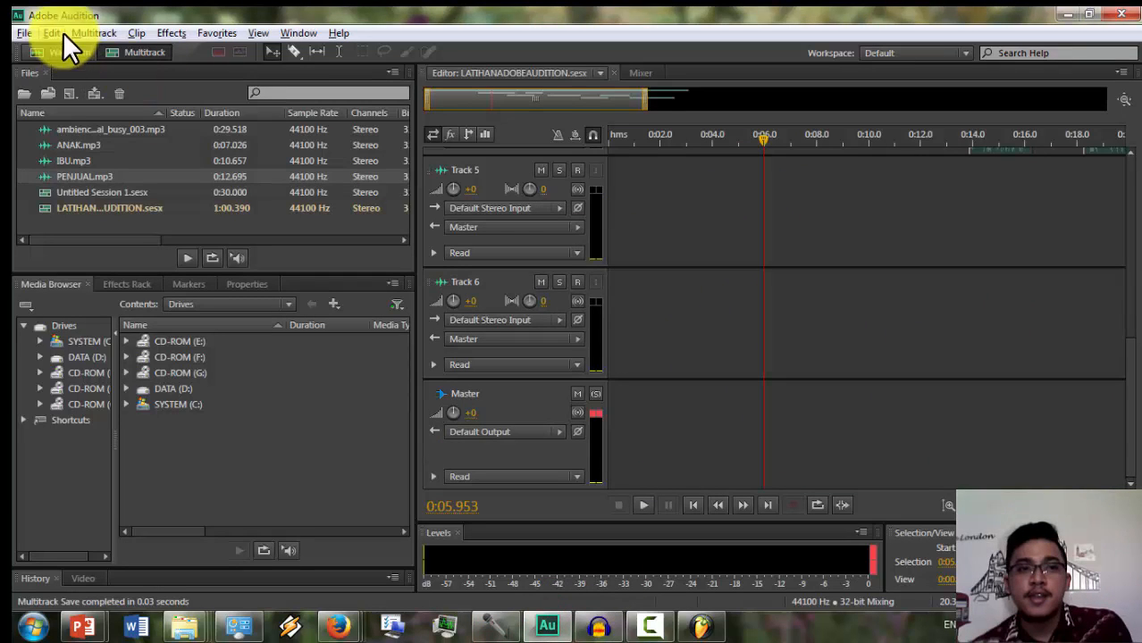
click(86, 29)
mouse_move(101, 53)
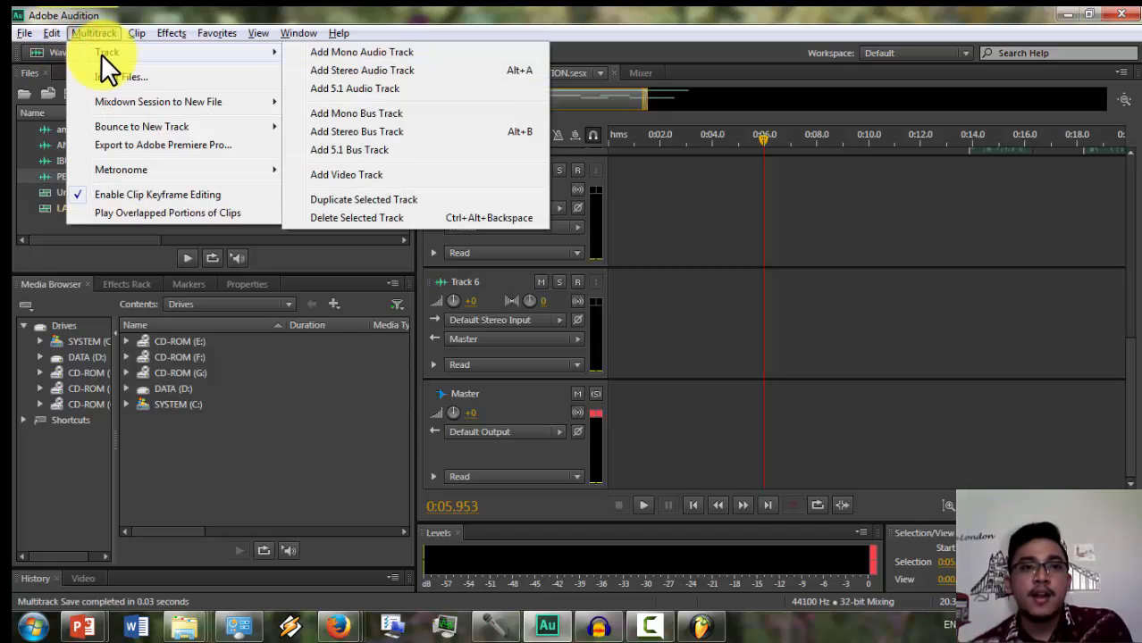
click(551, 14)
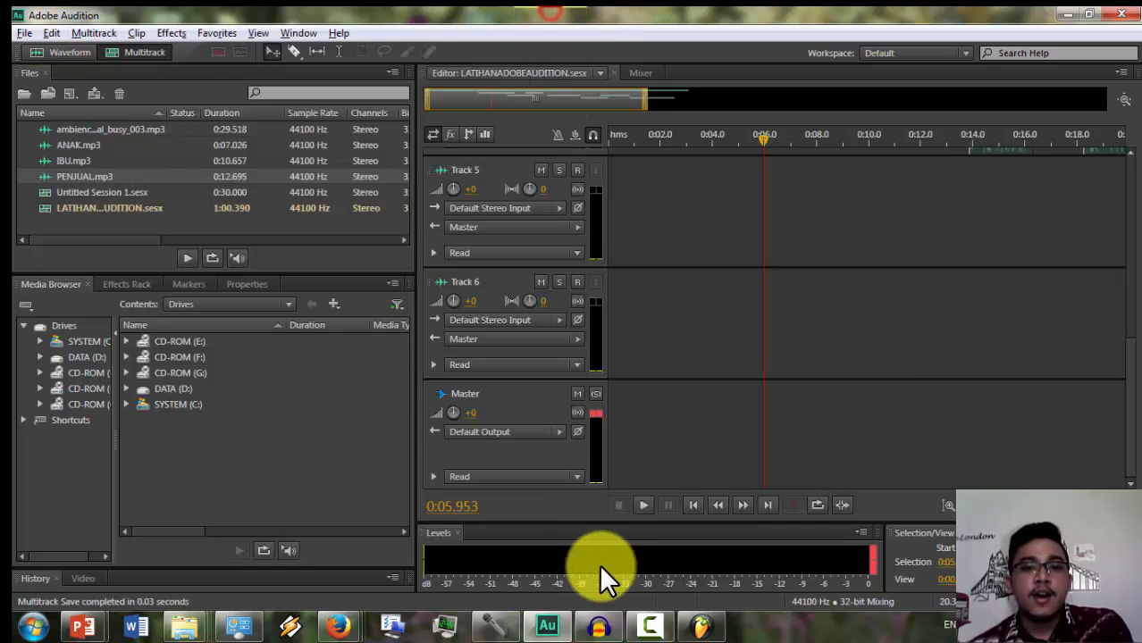
- Switch back to Audacity and add a second stereo track below the first one
click(598, 626)
click(171, 33)
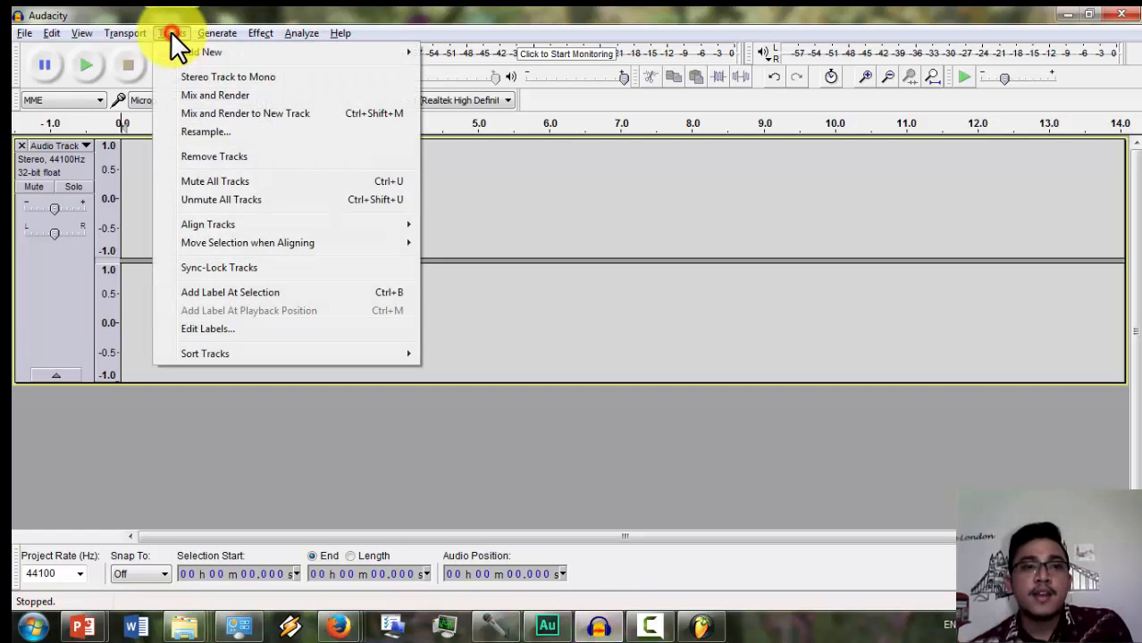
mouse_move(190, 53)
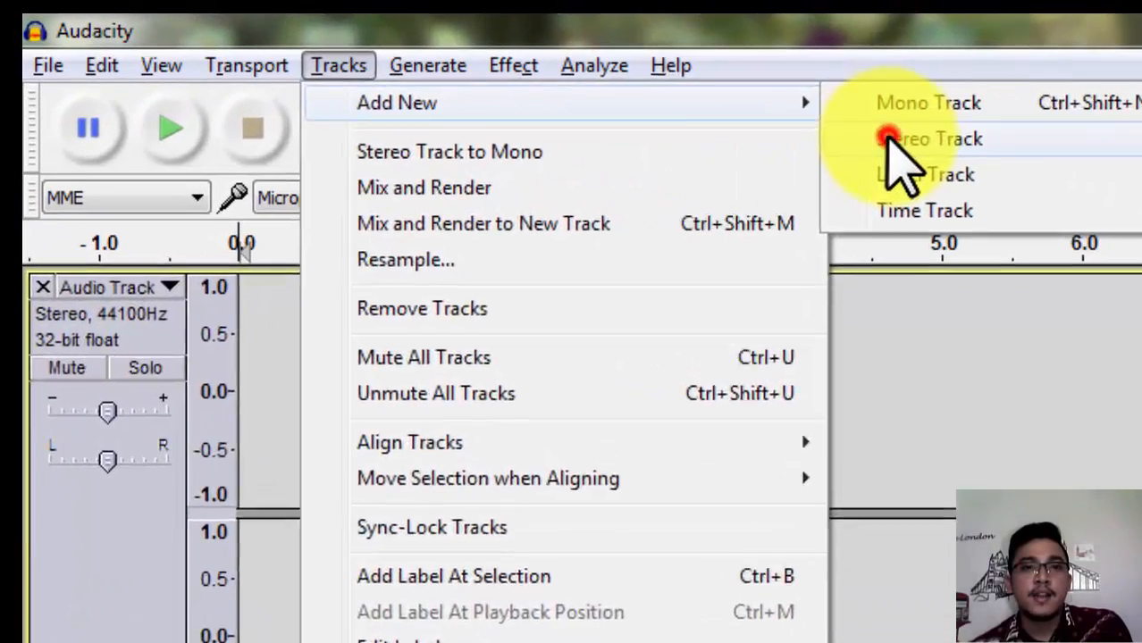
click(889, 139)
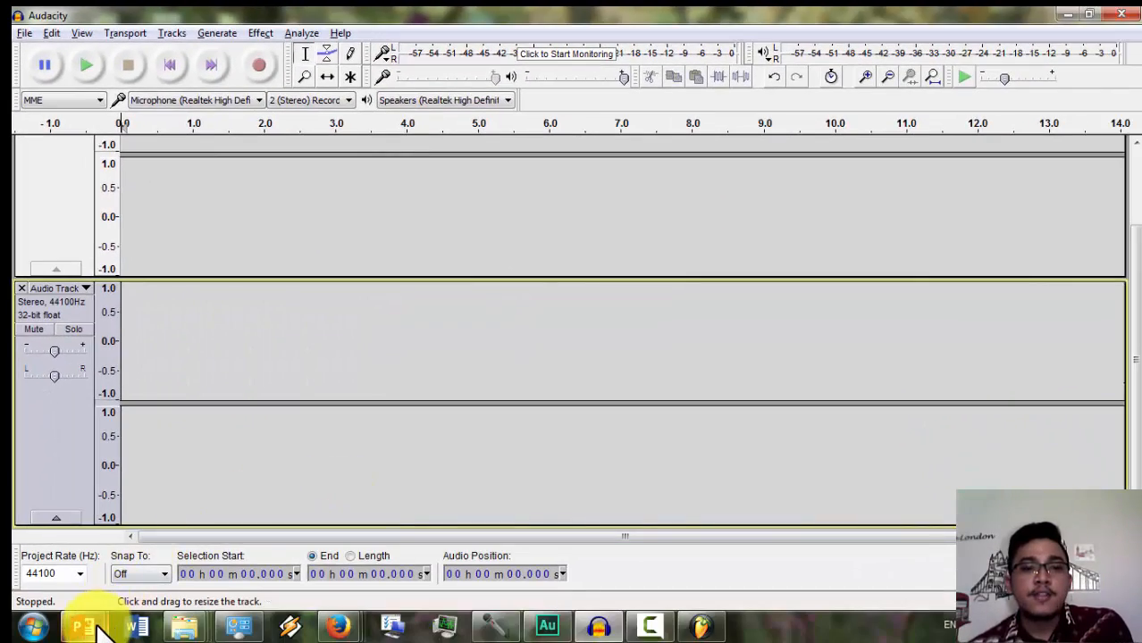
- Switch to the 10-CONTOH-TRANSKRIP.pptx presentation in PowerPoint and examine the Ambience Sound, Anak, Ibu and Penjual entries in the transcript table
mouse_move(101, 631)
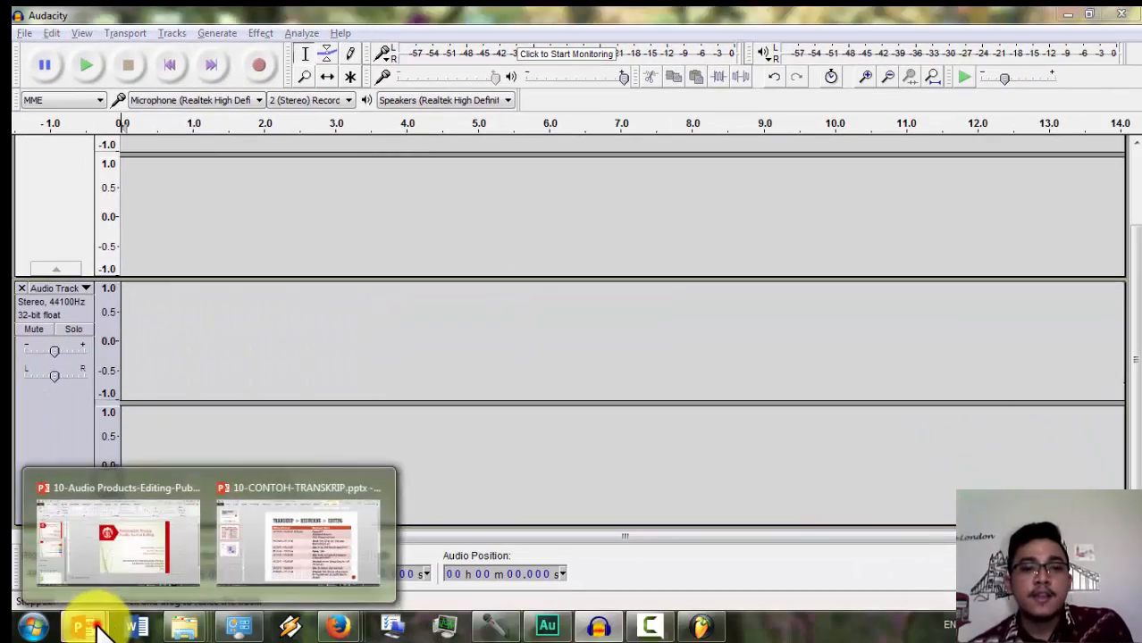
click(299, 557)
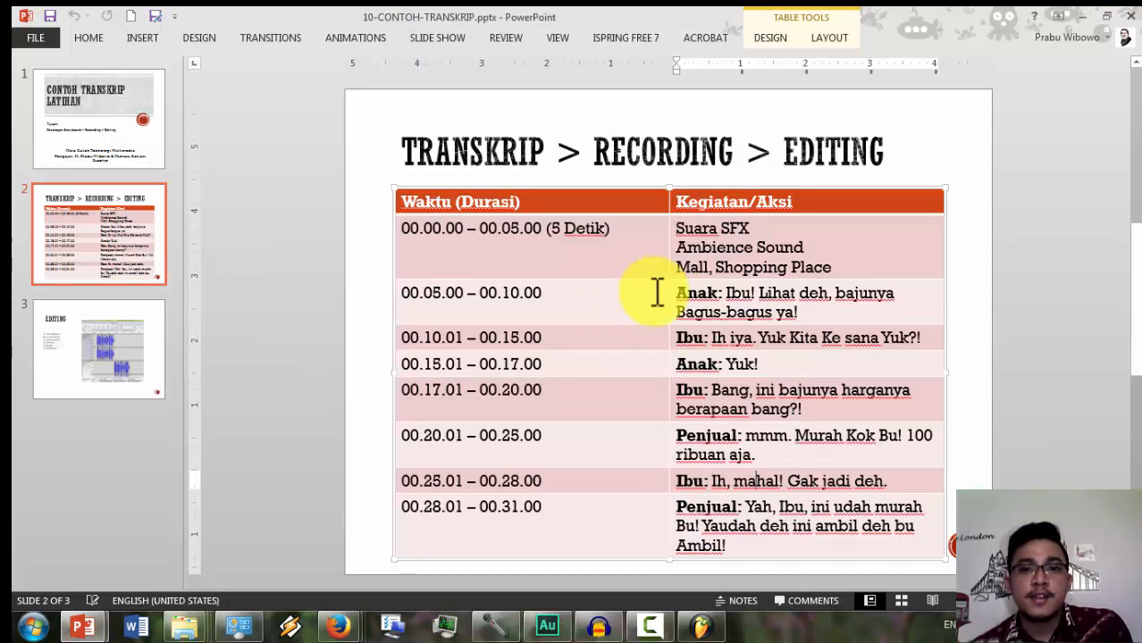
drag(768, 252, 808, 253)
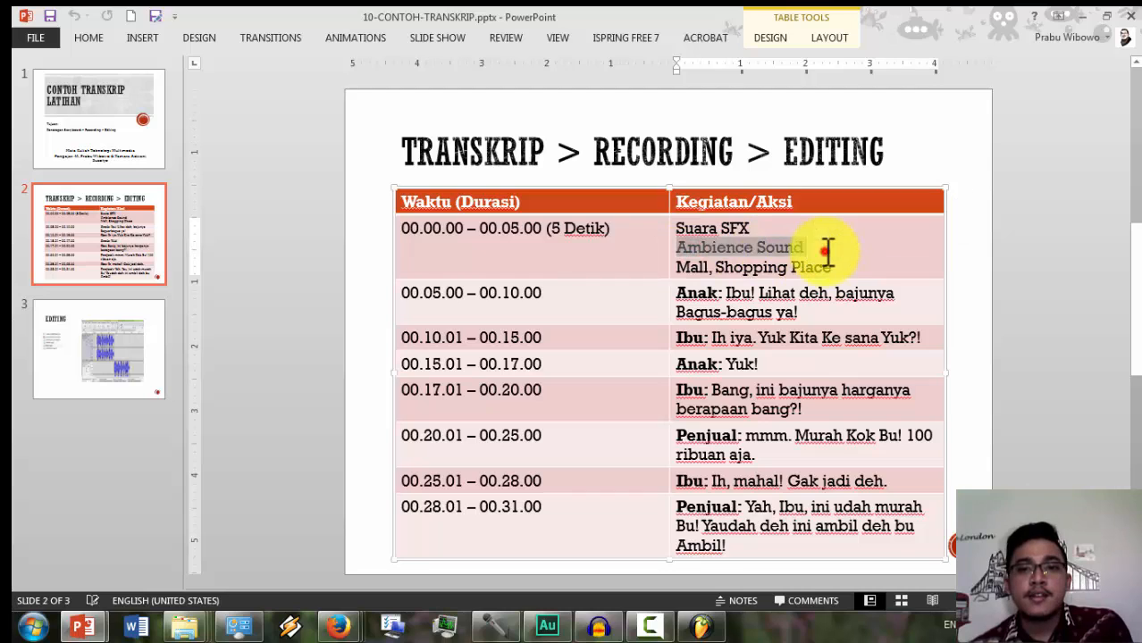
click(824, 250)
click(722, 293)
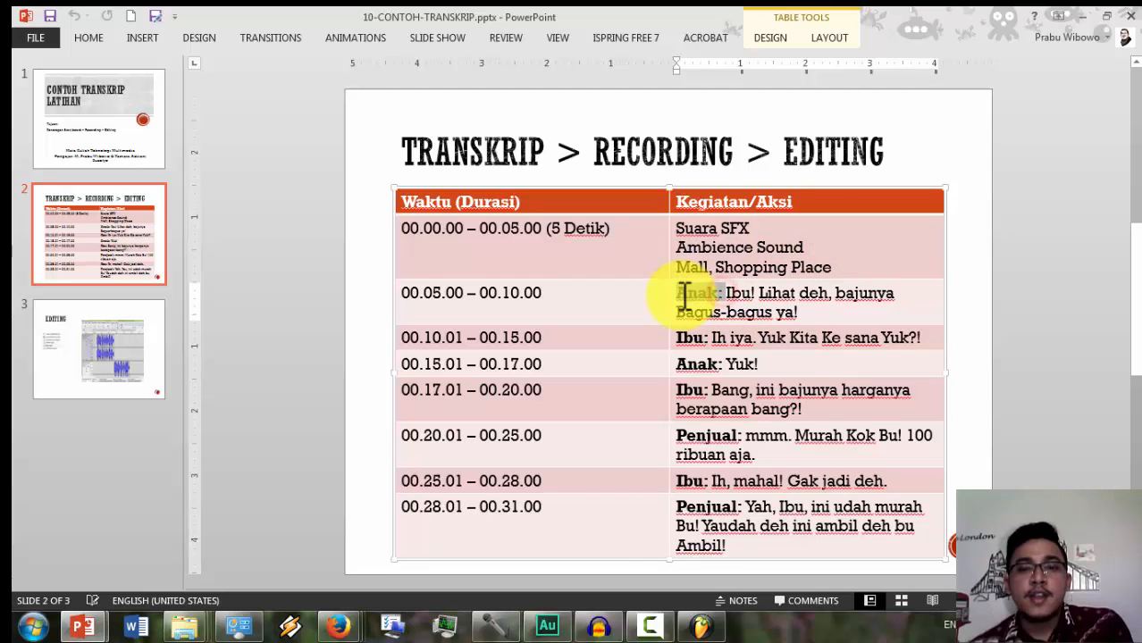
click(731, 306)
drag(726, 297, 676, 293)
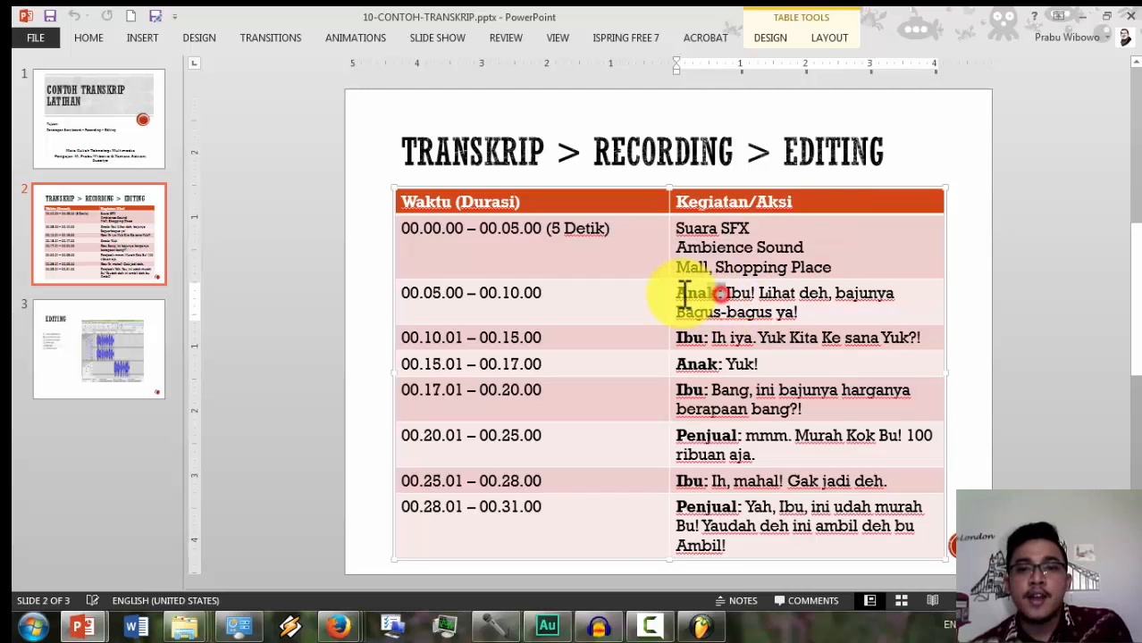
drag(706, 338, 676, 340)
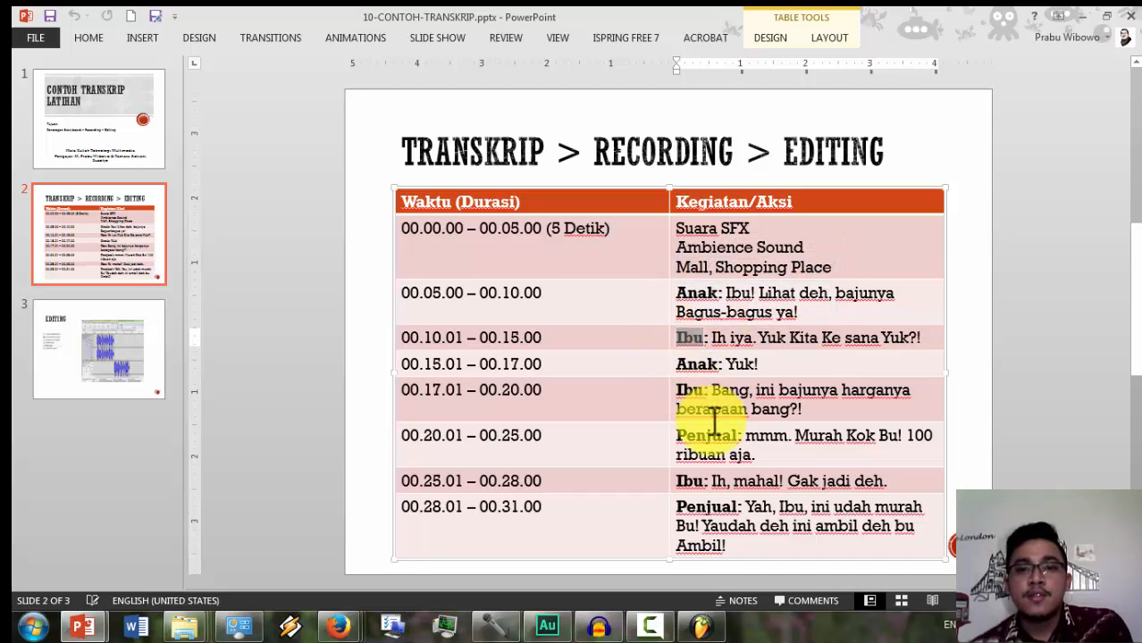
drag(725, 435, 694, 435)
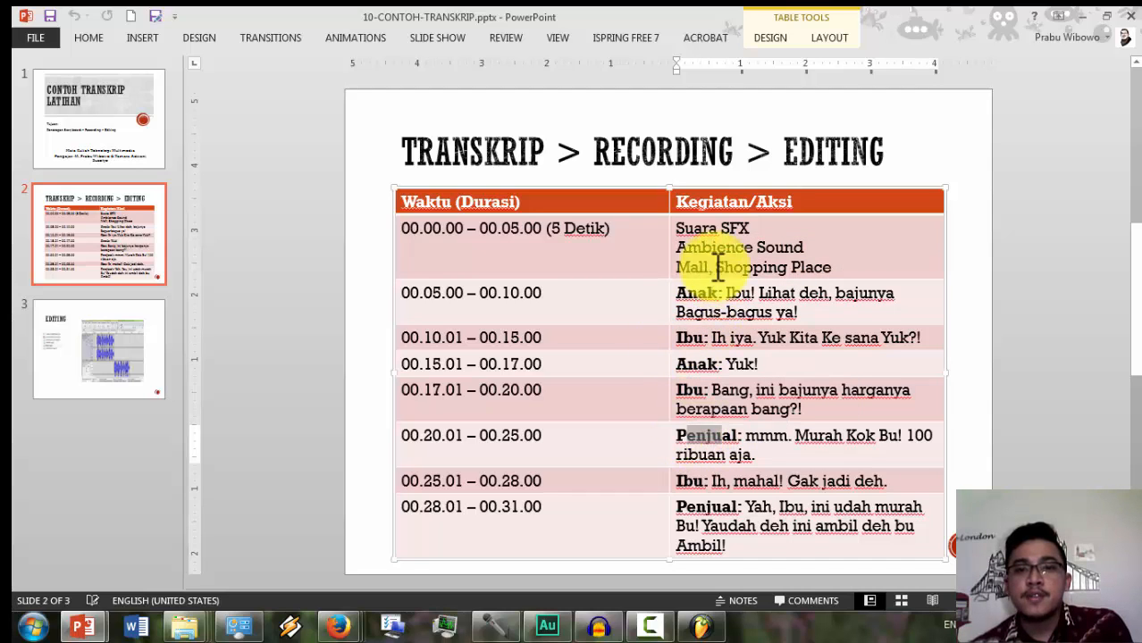
drag(734, 248, 703, 247)
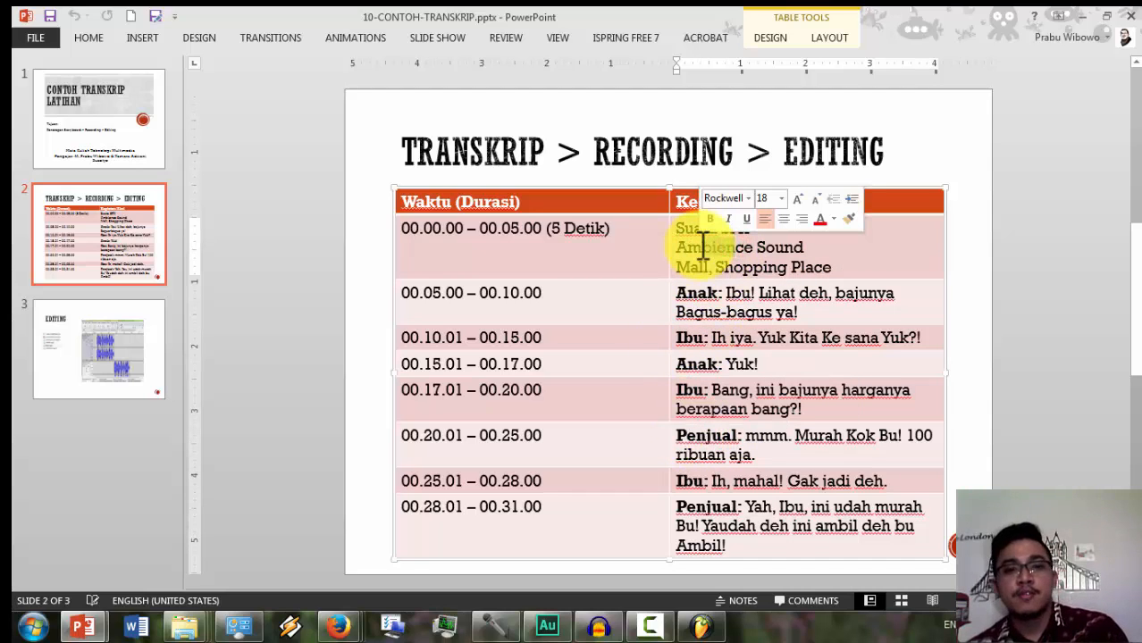
- Switch to Audacity, add a new stereo track to the empty project, and undo the addition
click(172, 33)
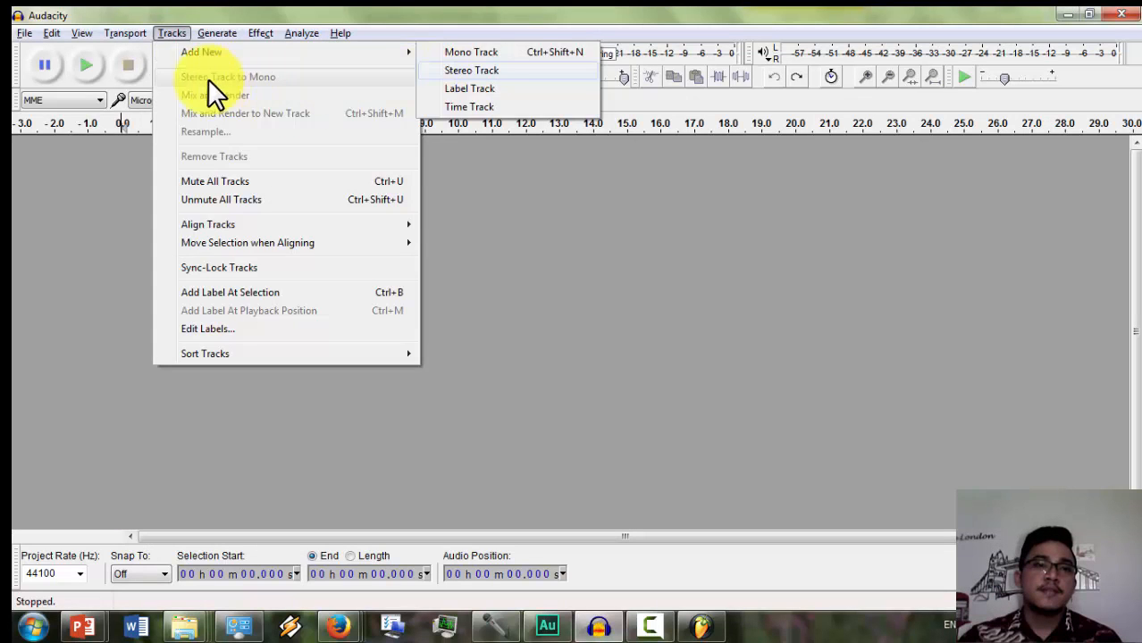
click(75, 167)
click(170, 33)
click(166, 33)
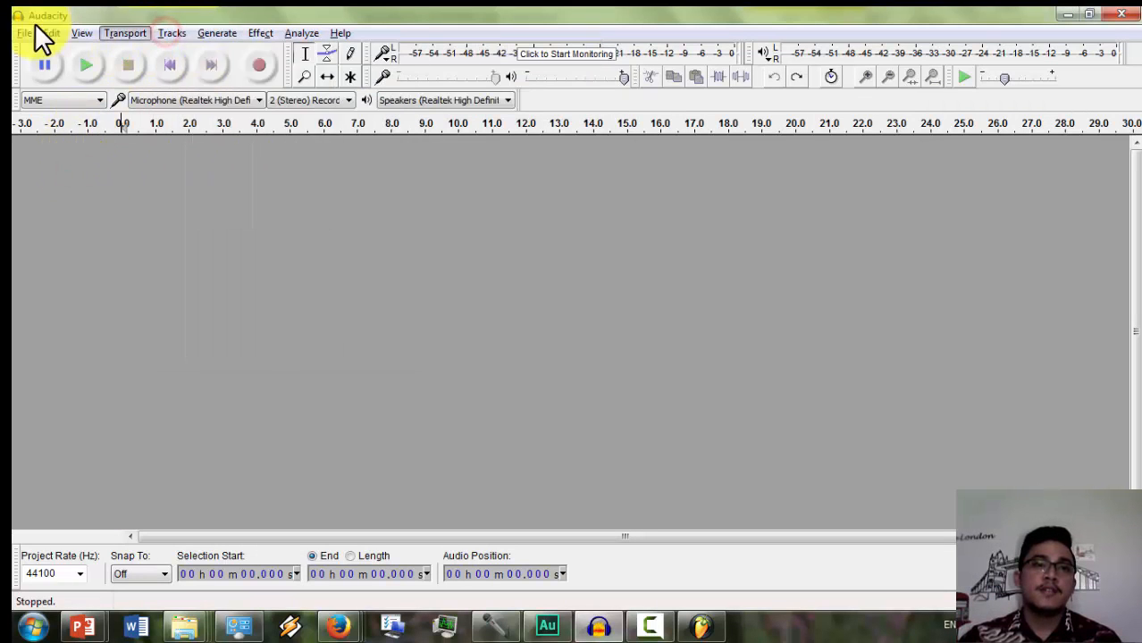
click(166, 33)
mouse_move(325, 55)
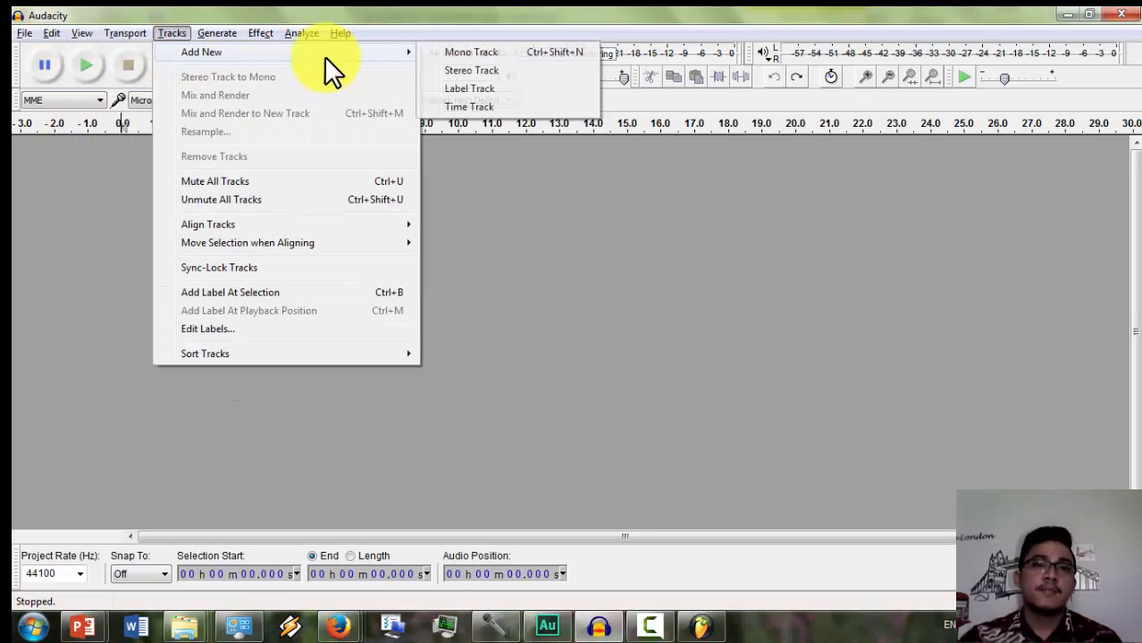
click(448, 73)
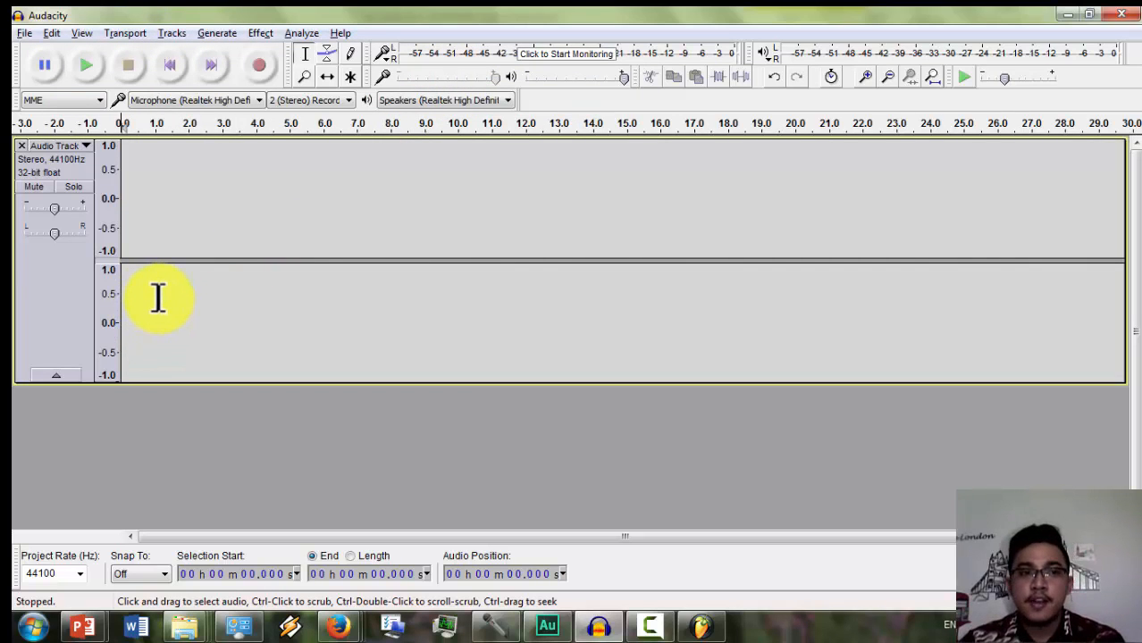
key(ctrl+z)
- Import ambience_shopping_mall_internal_busy_003.mp3 from the 10-Latihan-Audio Recordings-Editing folder in Explorer into the empty Audacity project
key(alt+Tab)
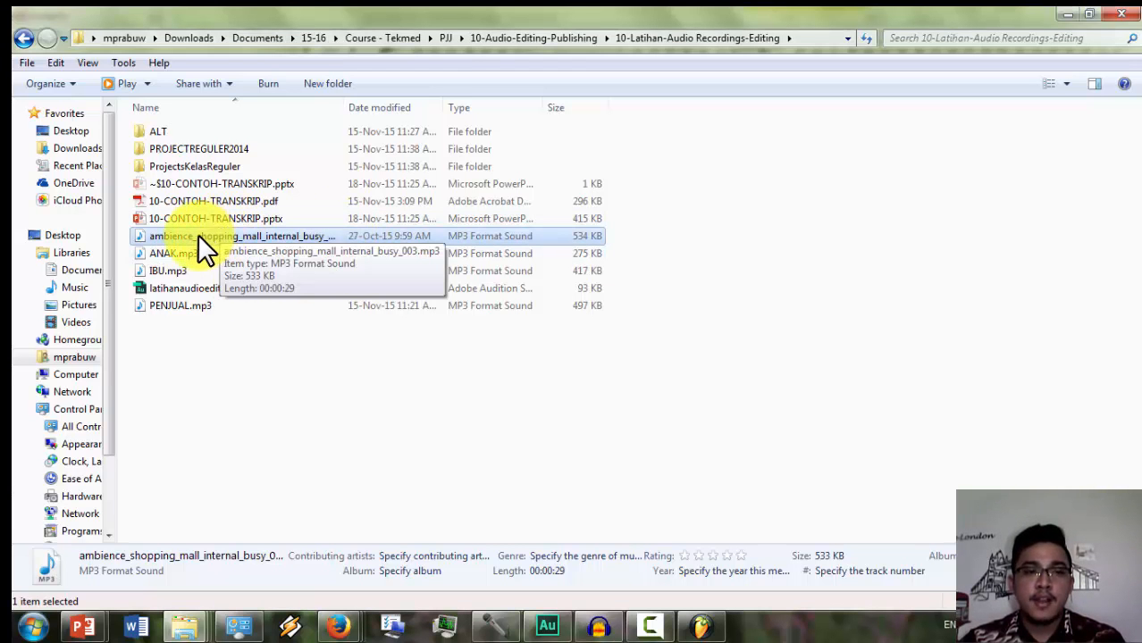
drag(200, 238, 121, 199)
key(alt+Tab)
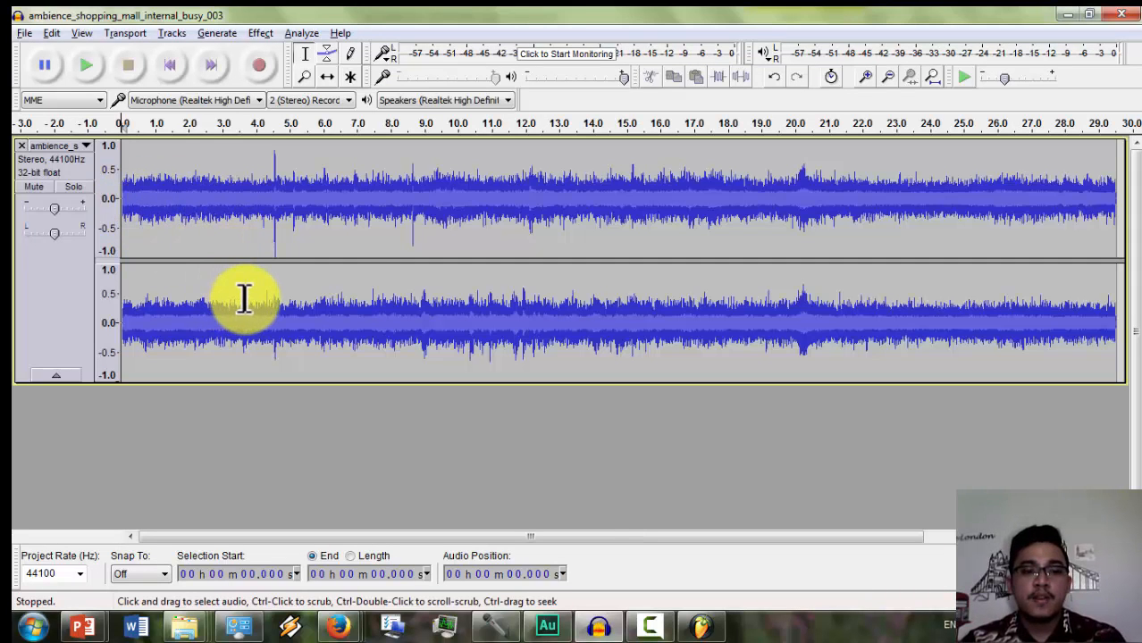
- Import ANAK.mp3, IBU.mp3 and PENJUAL.mp3 together from the same Explorer folder as tracks below the ambience in Audacity
key(alt+Tab)
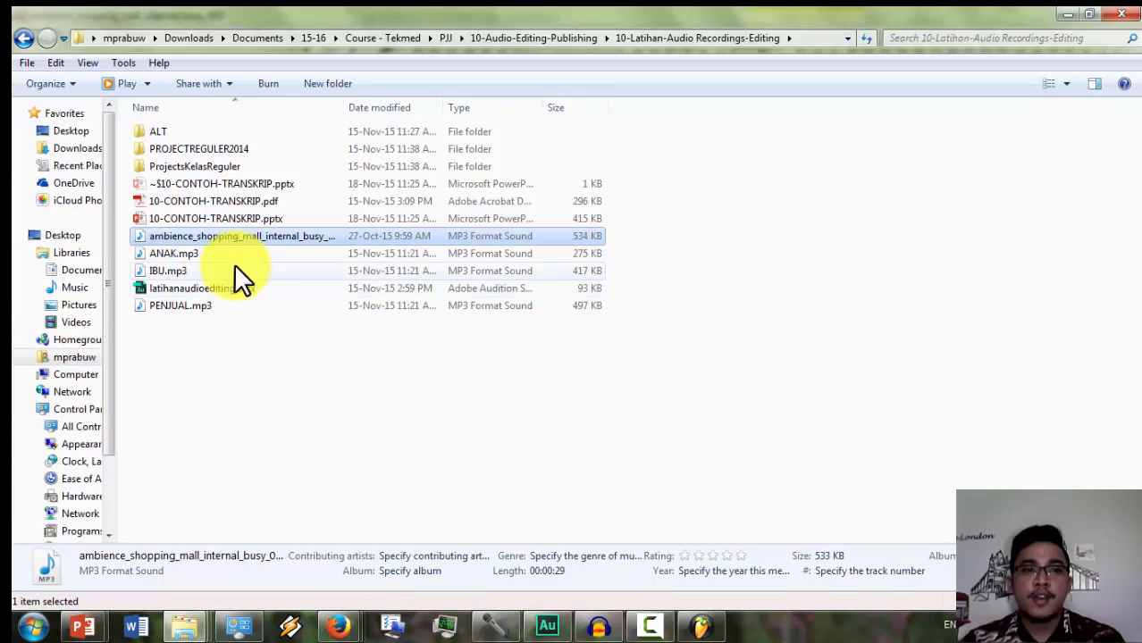
click(175, 253)
ctrl+click(174, 268)
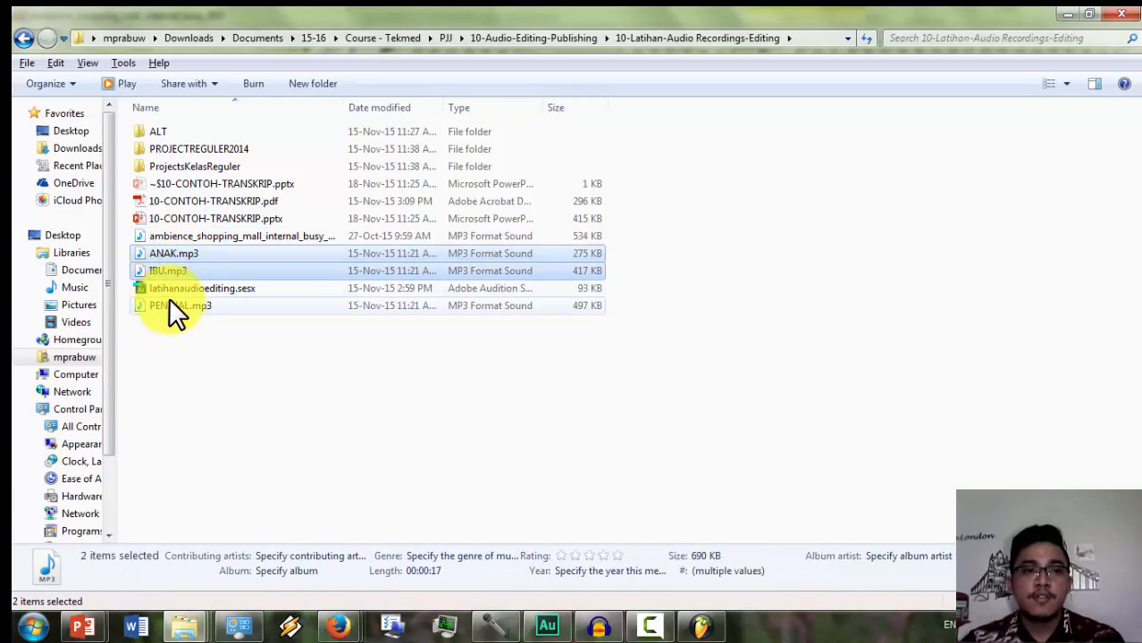
ctrl+click(170, 304)
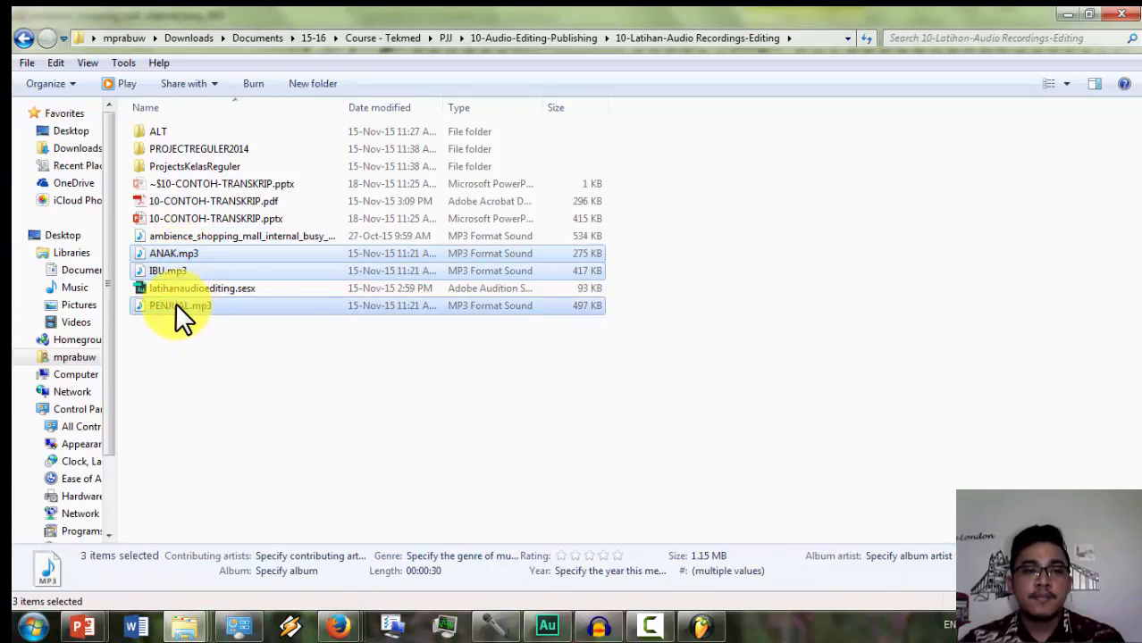
drag(172, 301, 109, 404)
key(alt+Tab)
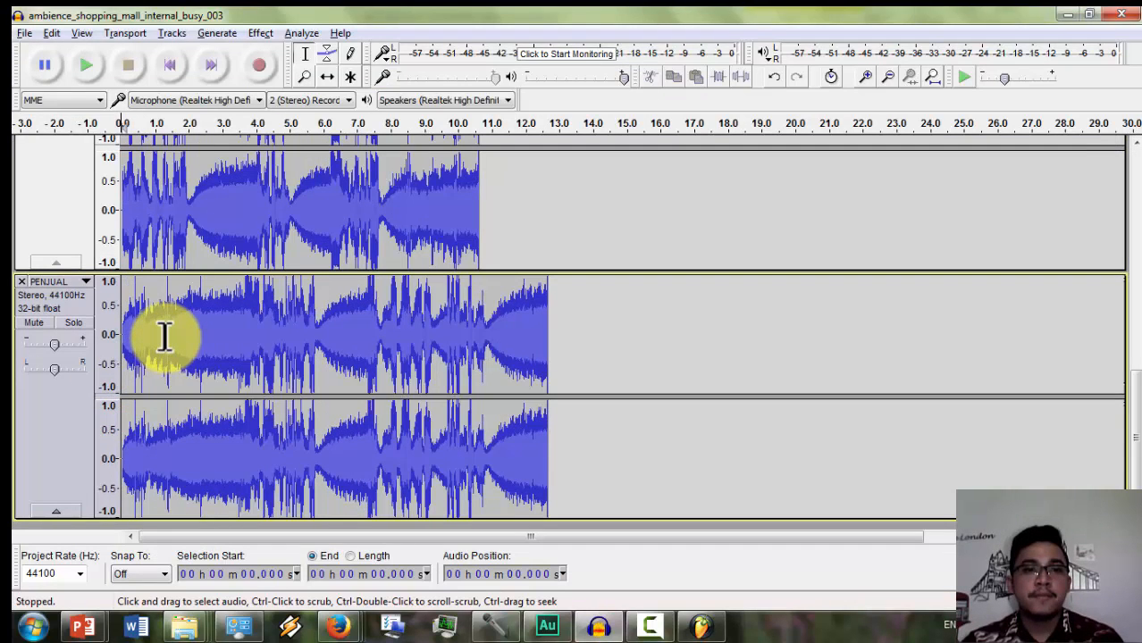
- Use the Time Shift tool to move the ANAK clip so it starts at about 3.9 s
scroll(164, 336, up, 5)
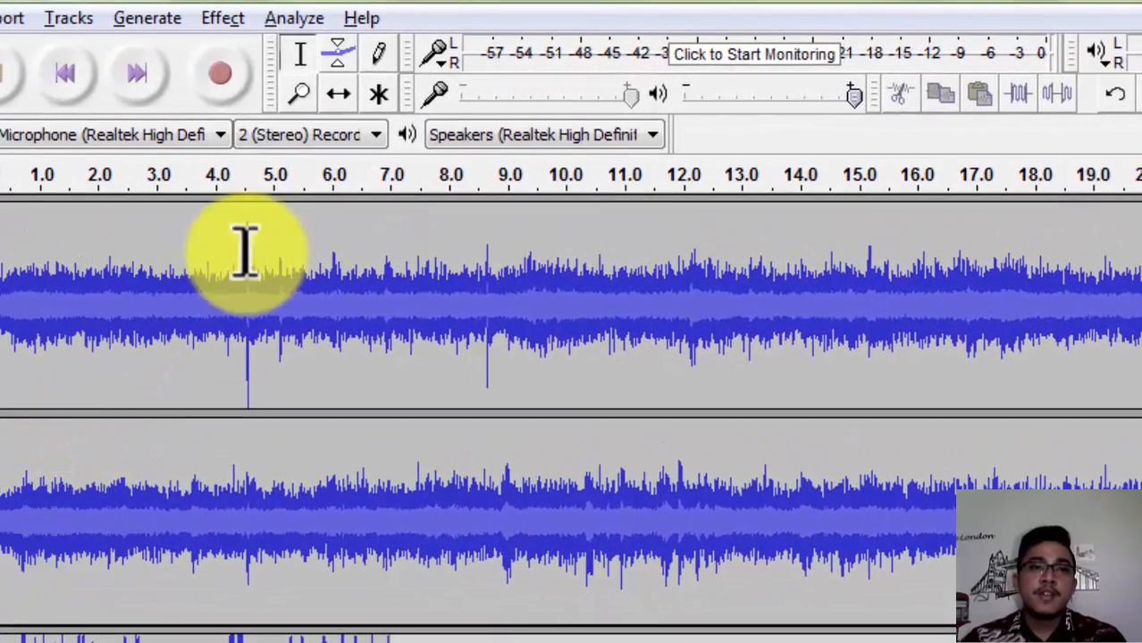
click(340, 97)
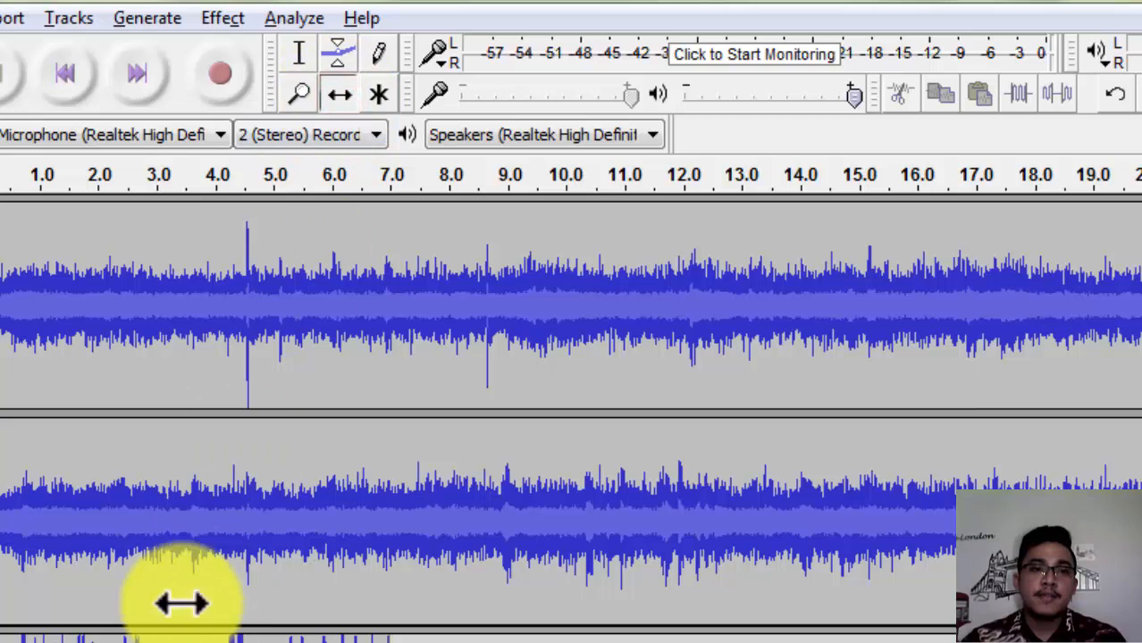
mouse_move(183, 530)
mouse_down()
mouse_move(367, 543)
mouse_move(158, 535)
mouse_move(212, 535)
mouse_move(185, 533)
mouse_up()
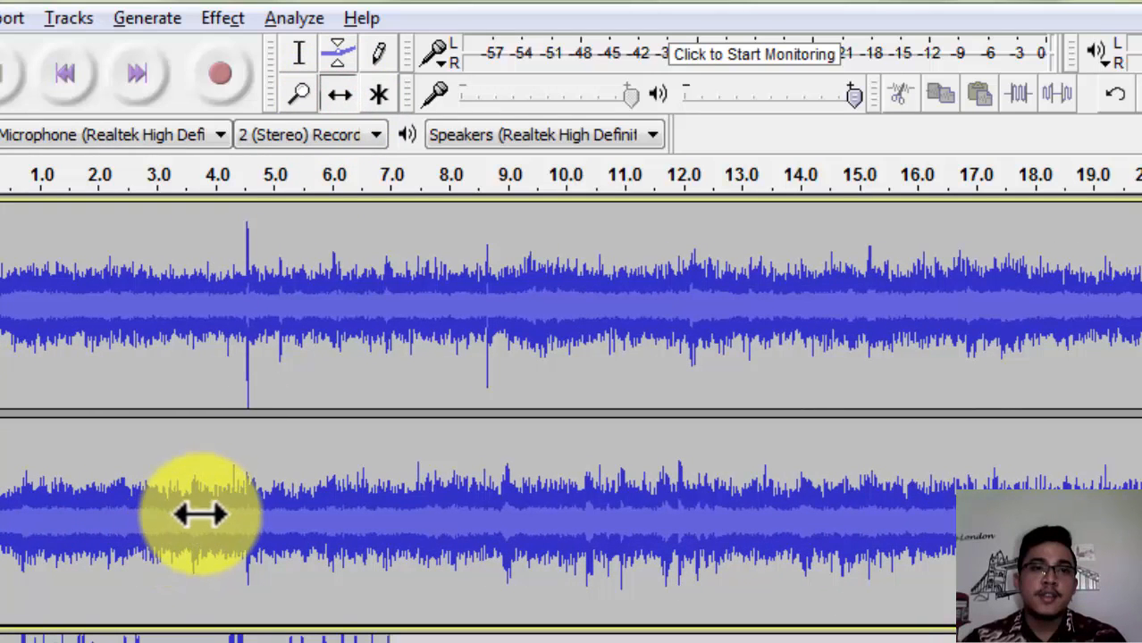
click(336, 54)
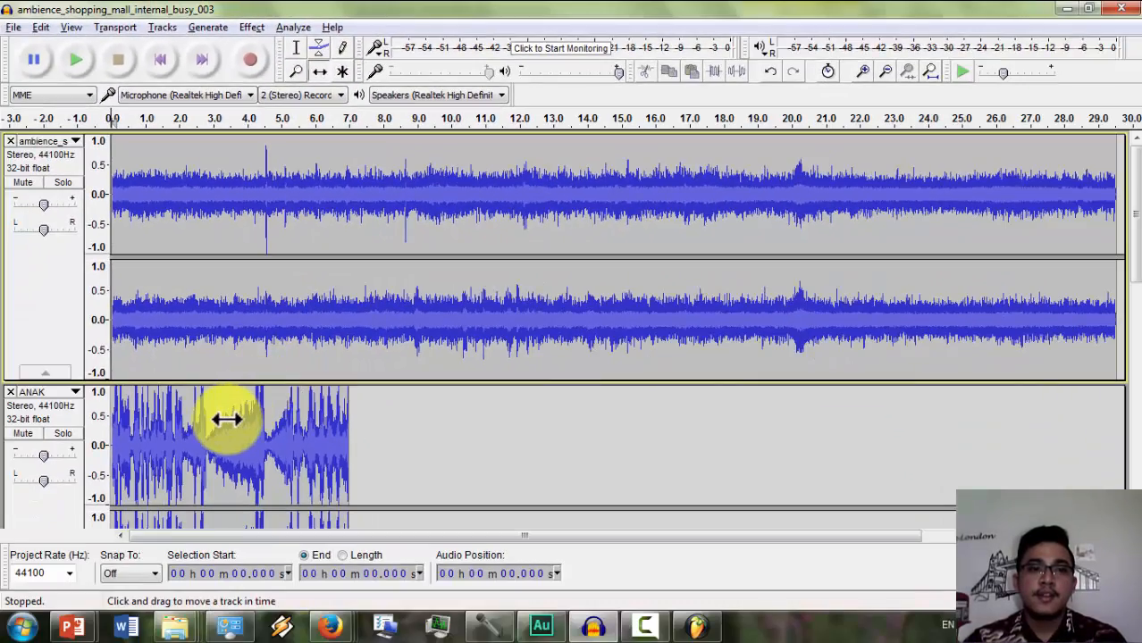
scroll(231, 463, down, 3)
drag(231, 330, 347, 329)
scroll(273, 321, up, 2)
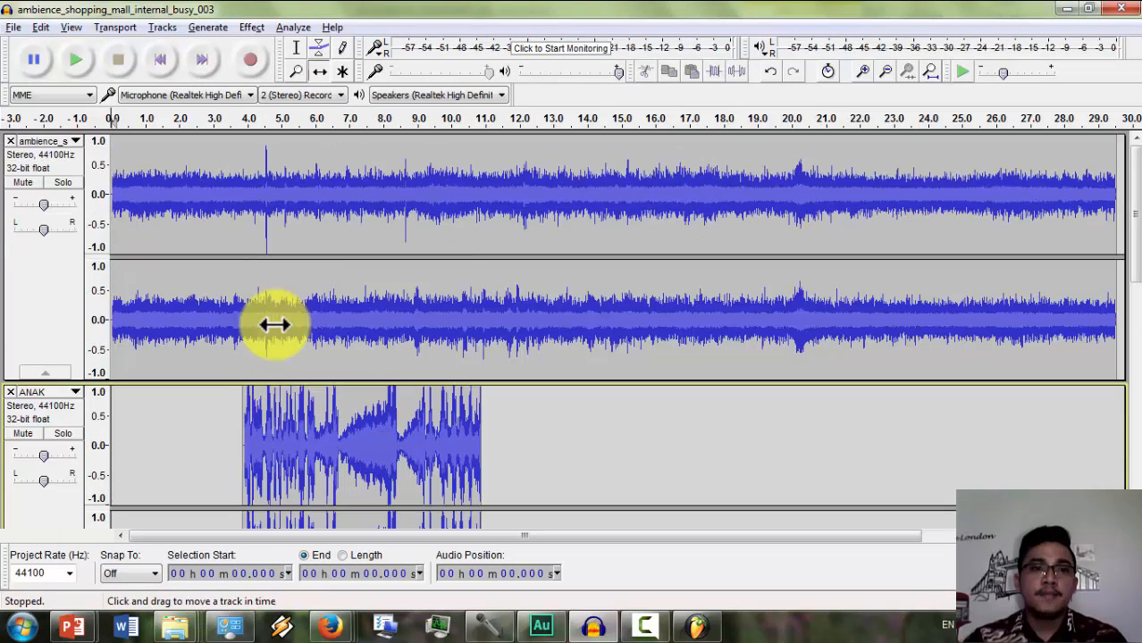
- Shift the IBU clip to start at about 12.7 s and move the PENJUAL clip further along the timeline
scroll(283, 295, down, 3)
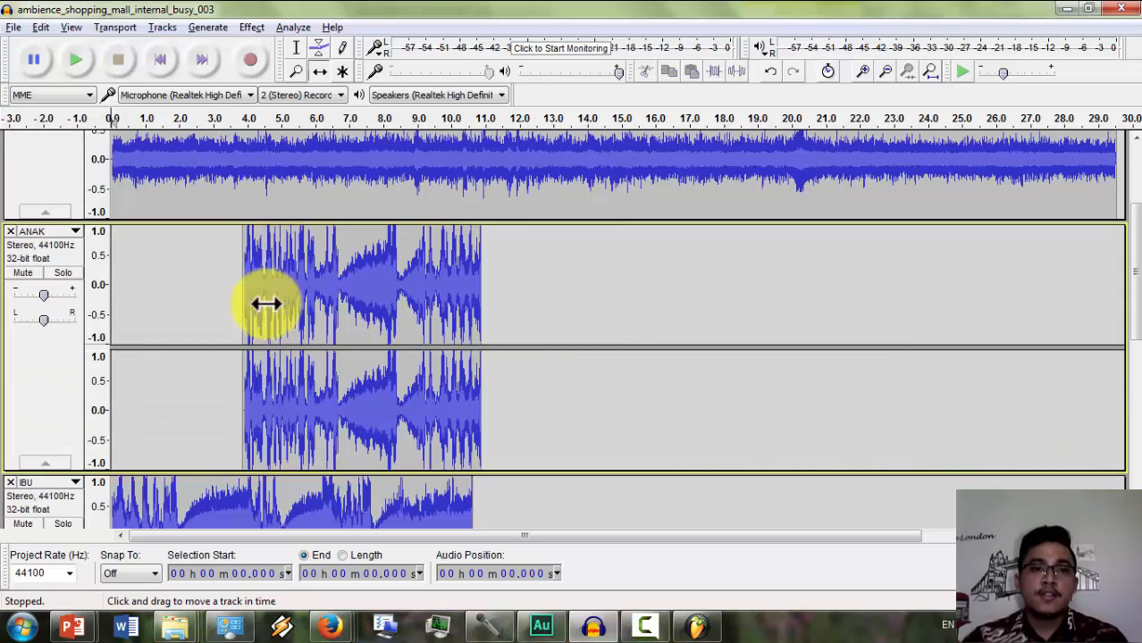
scroll(234, 359, down, 3)
drag(229, 361, 660, 362)
scroll(627, 370, down, 5)
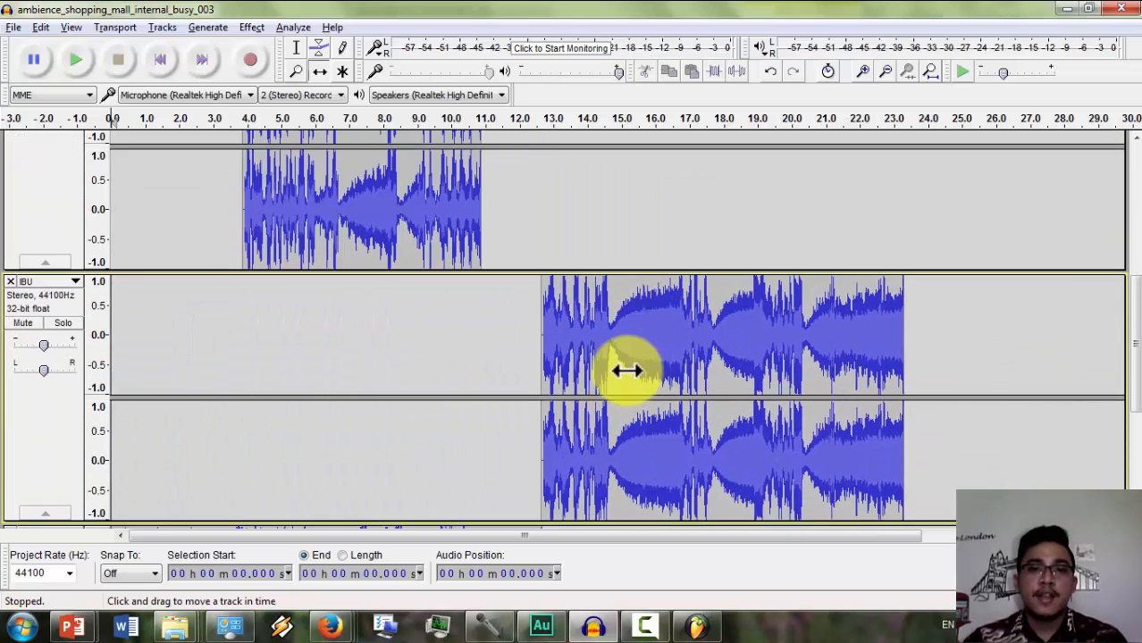
drag(264, 406, 943, 400)
scroll(438, 350, down, 2)
scroll(403, 355, up, 10)
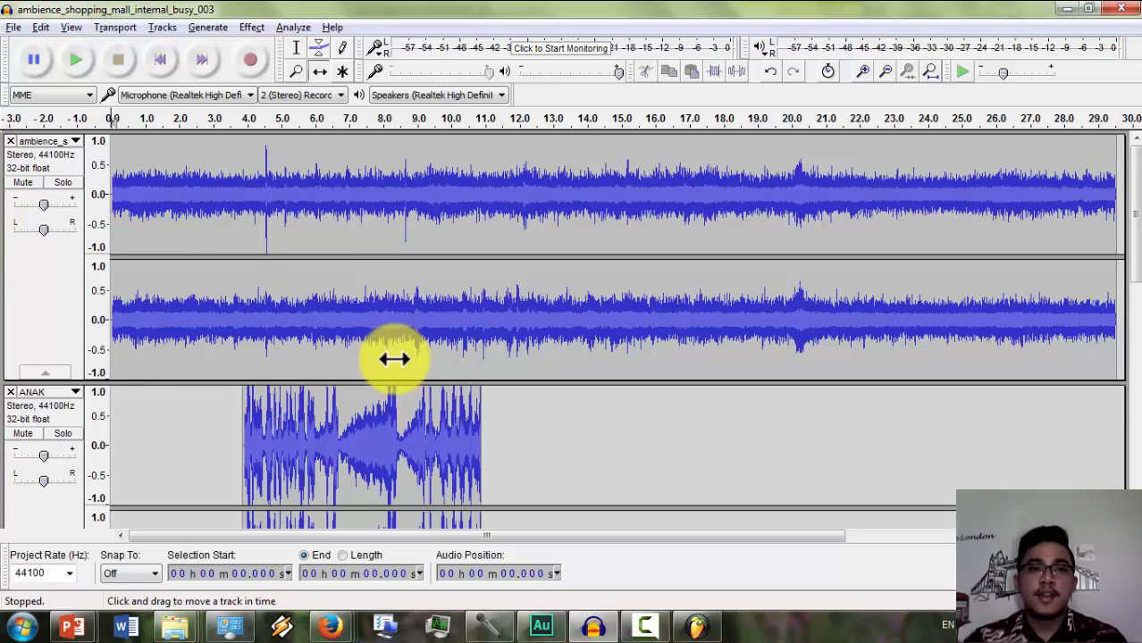
- Play the mix from about 2 s, pause at about 6.3 s, and compare it with the transcript table in PowerPoint before returning to Audacity
click(184, 116)
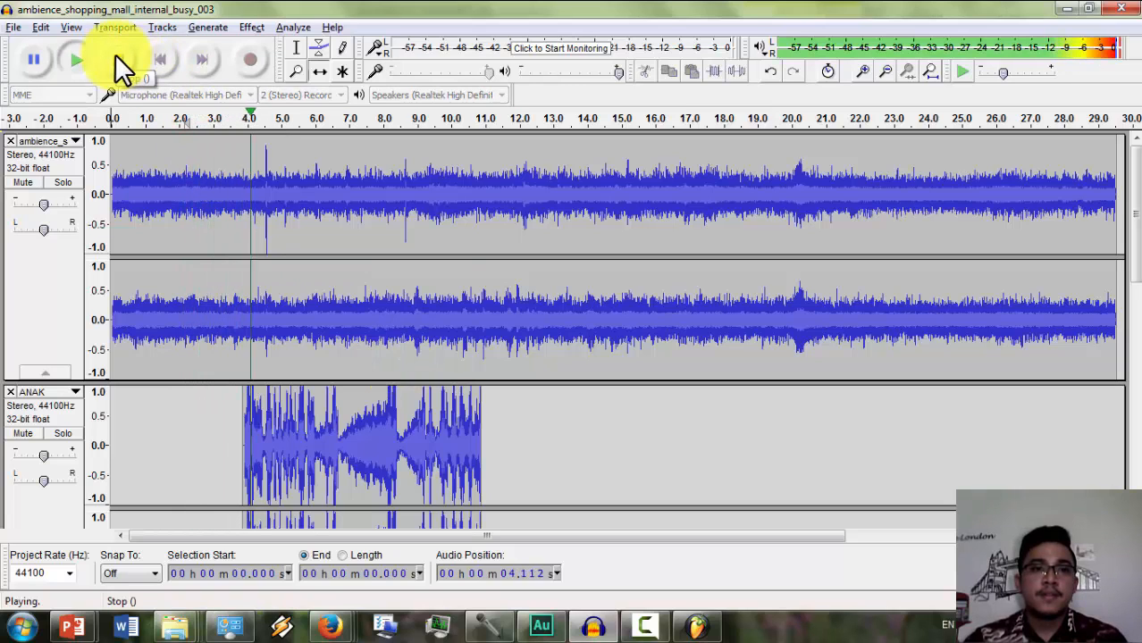
click(34, 57)
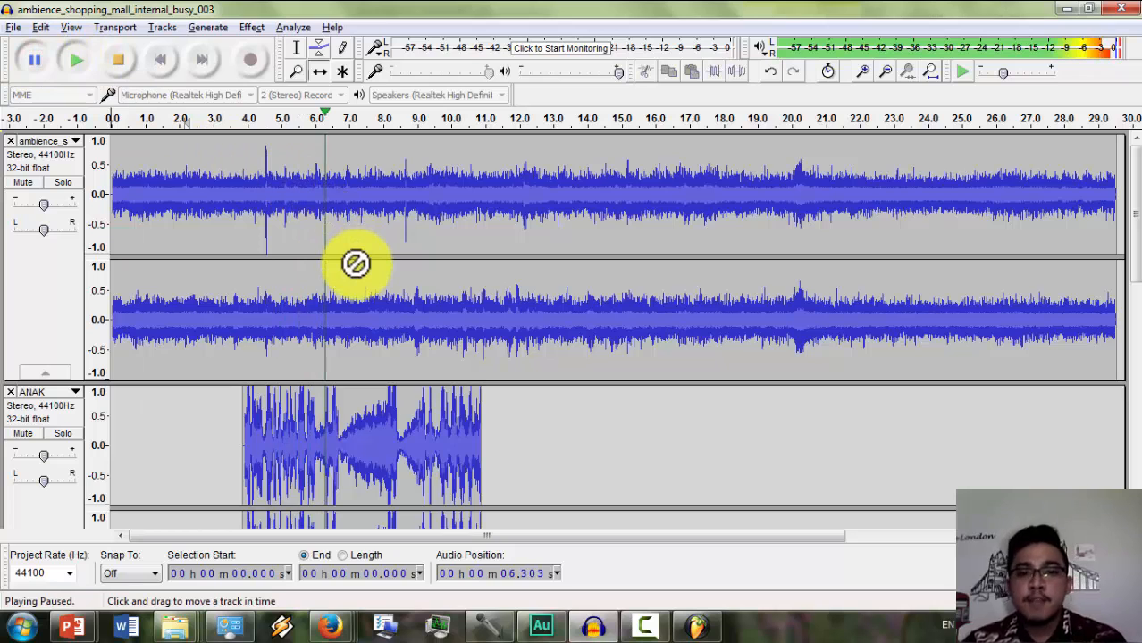
key(alt+Tab)
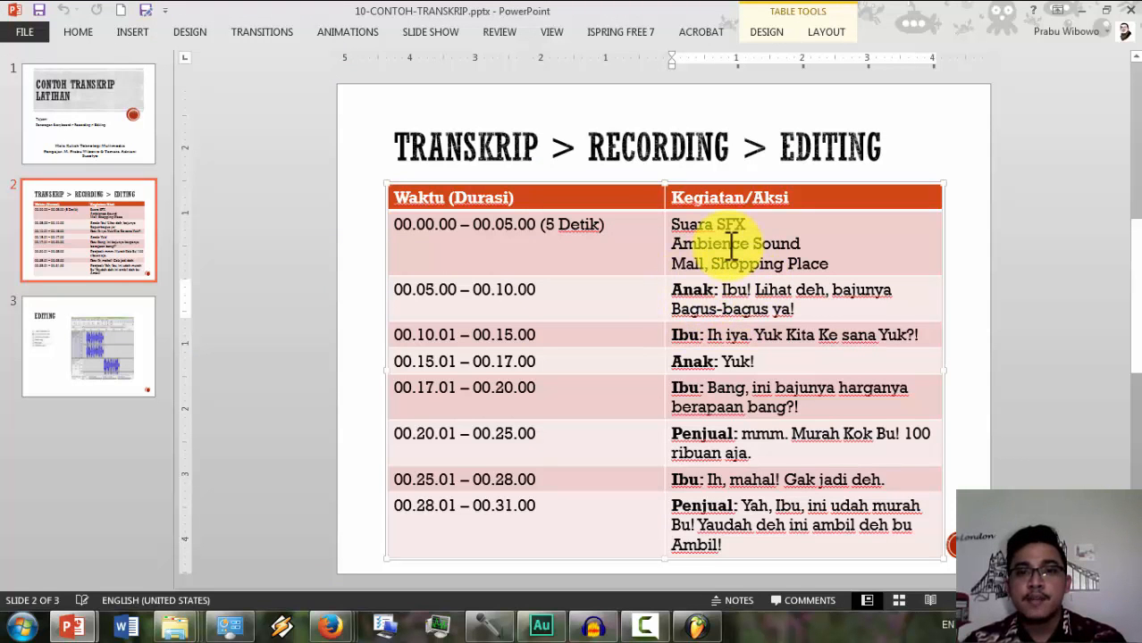
key(alt+Tab)
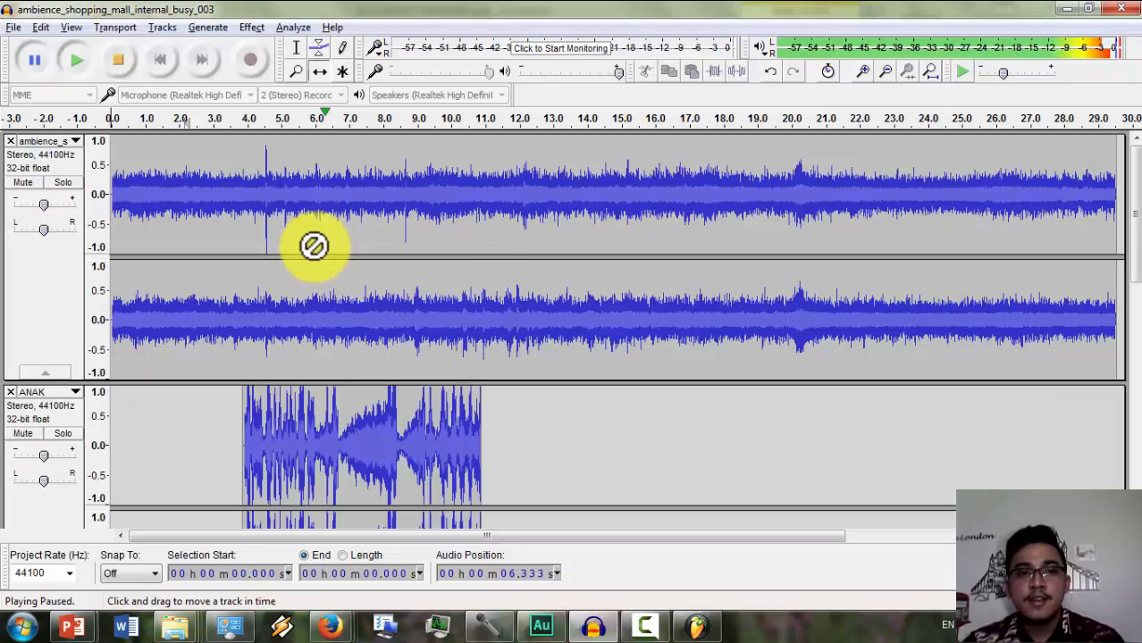
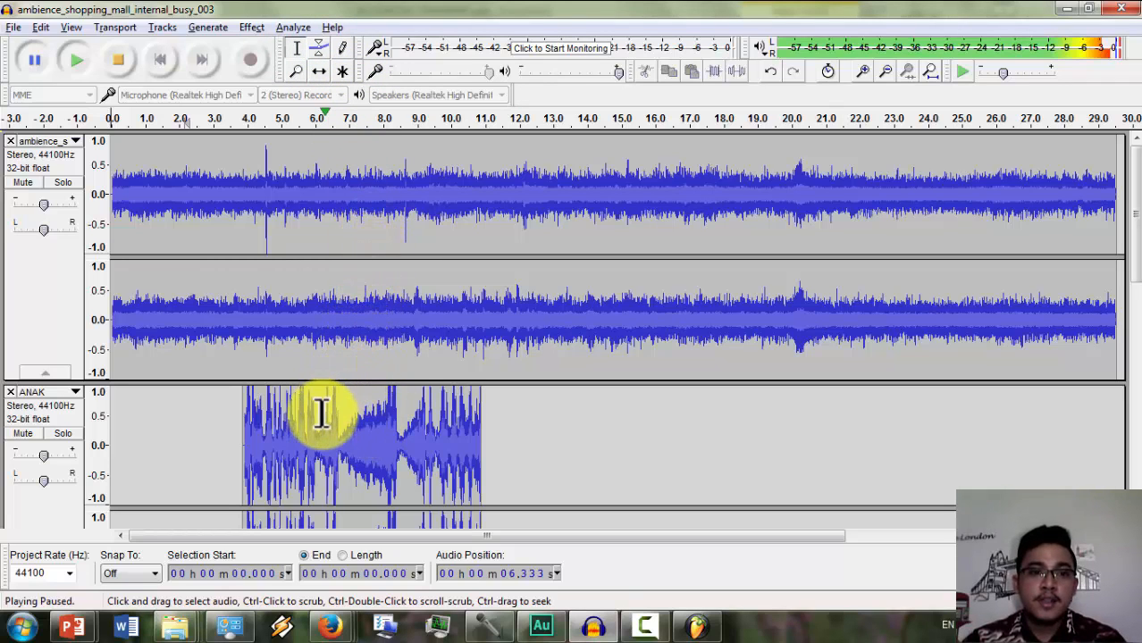
drag(322, 413, 247, 373)
scroll(324, 408, down, 2)
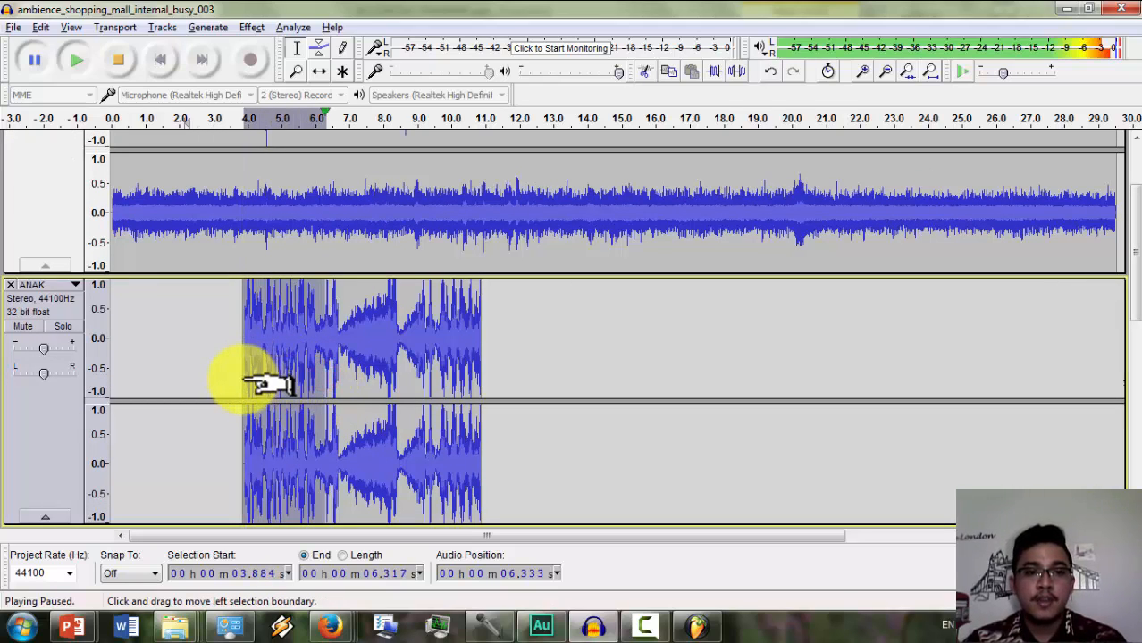
click(177, 367)
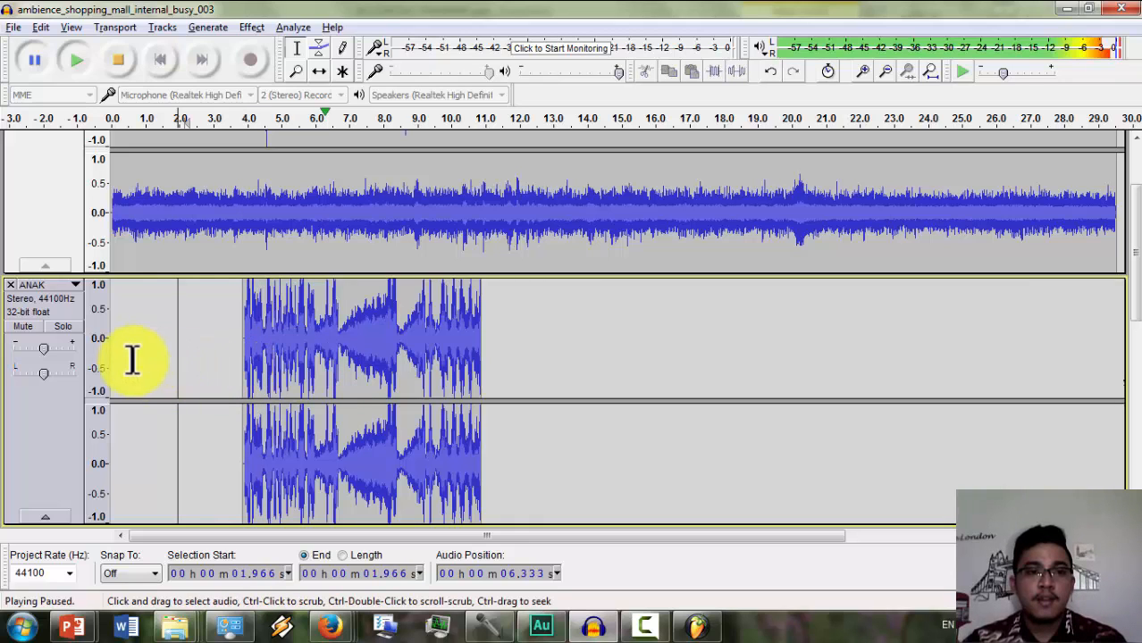
click(573, 352)
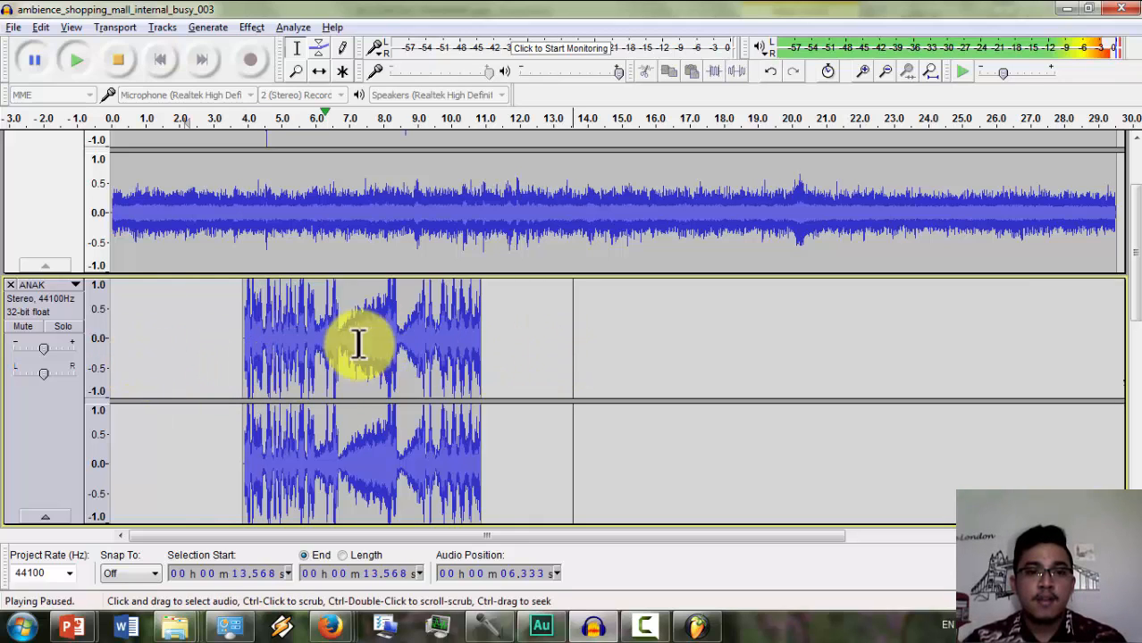
- Stop the paused playback and replay the mix from about 4.2 s to find where the first ANAK line ends
click(113, 62)
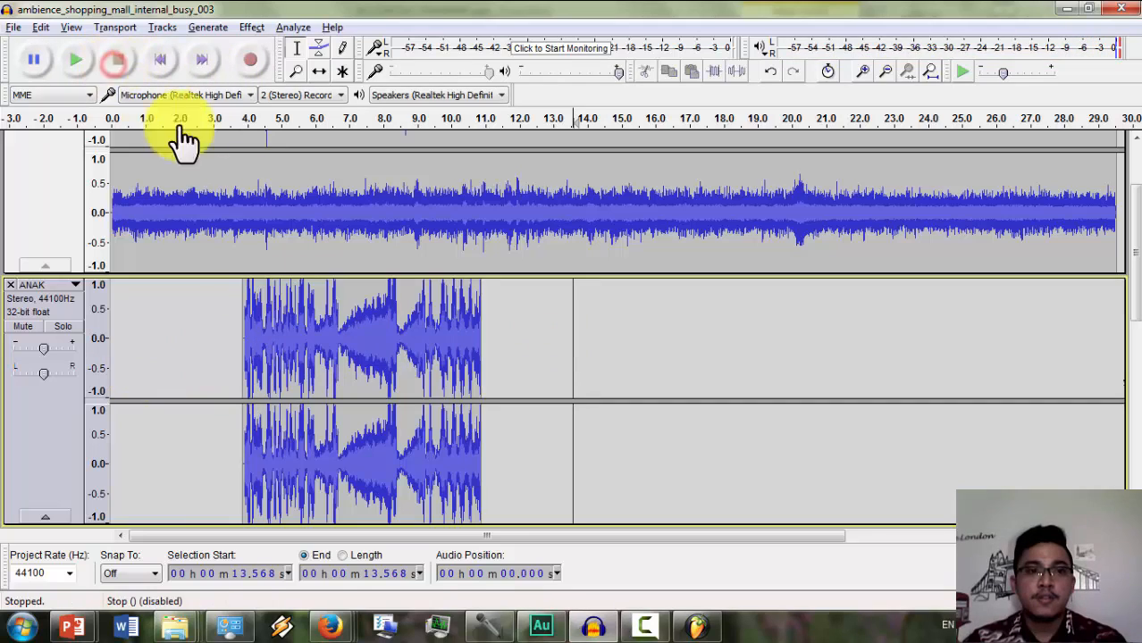
click(254, 313)
click(73, 60)
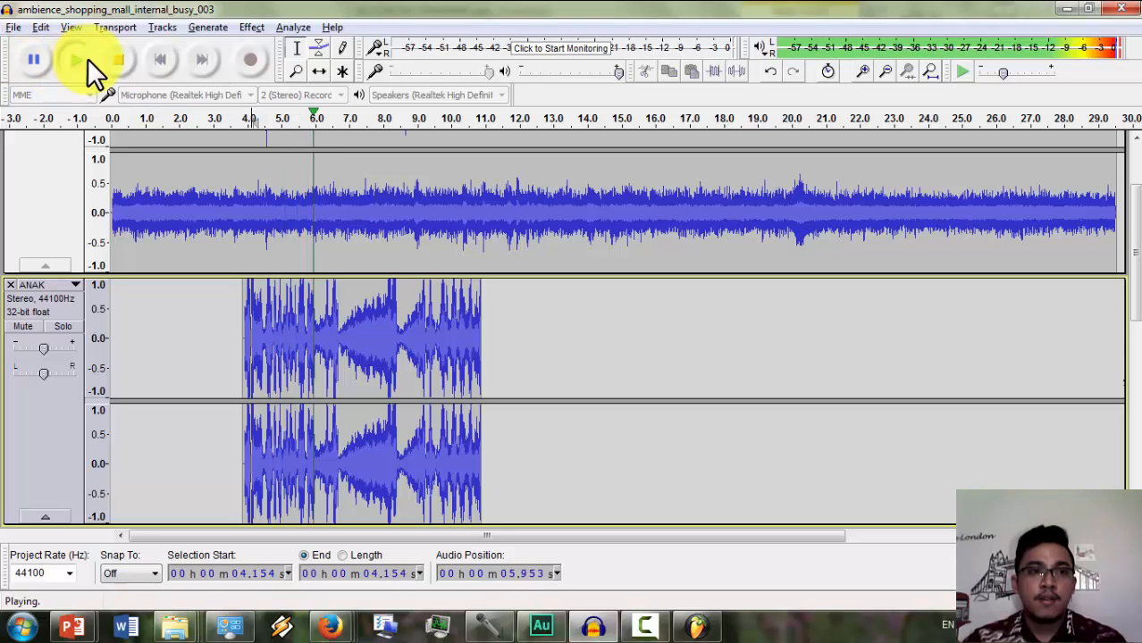
click(117, 59)
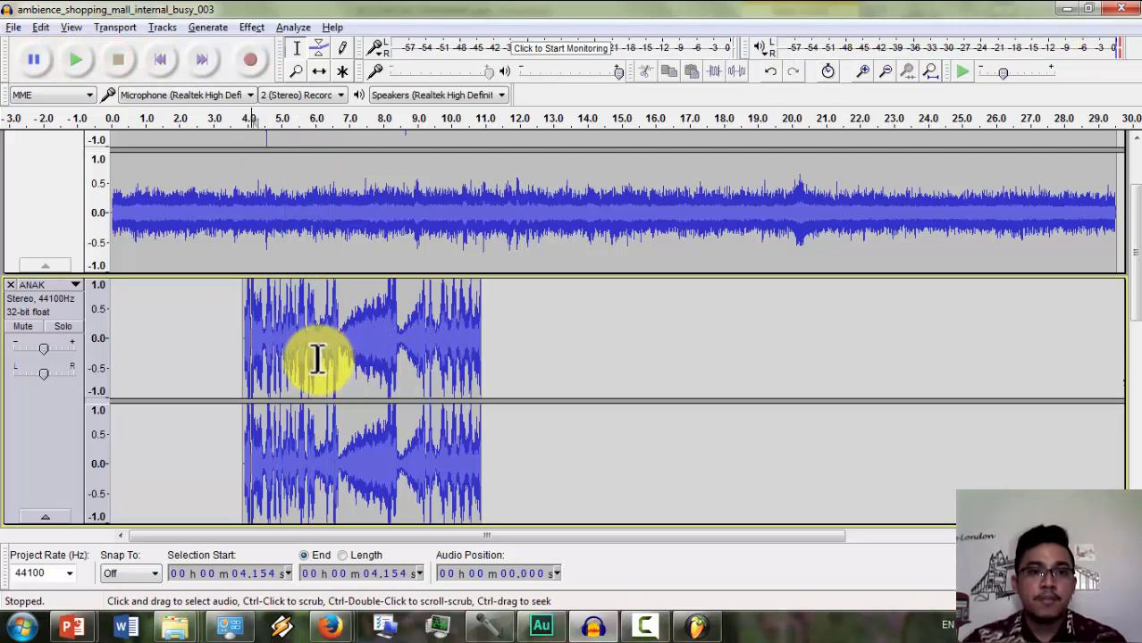
- Copy the ANAK audio from about 3.9 s to 6.1 s and paste it at about 0.5 s on the same track
drag(318, 359, 253, 364)
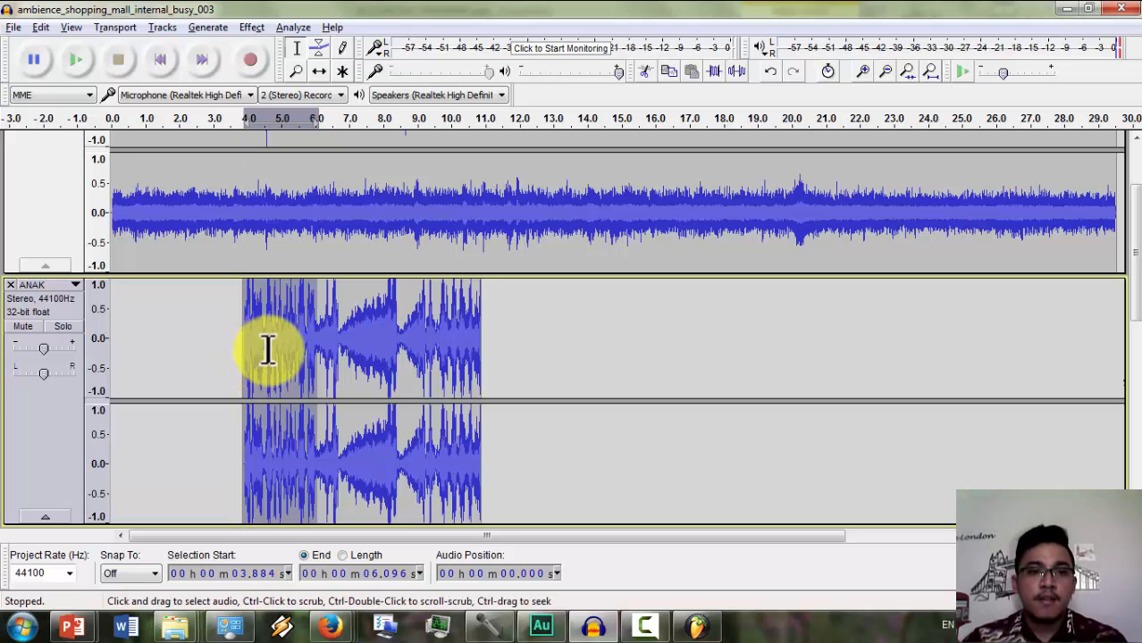
click(121, 63)
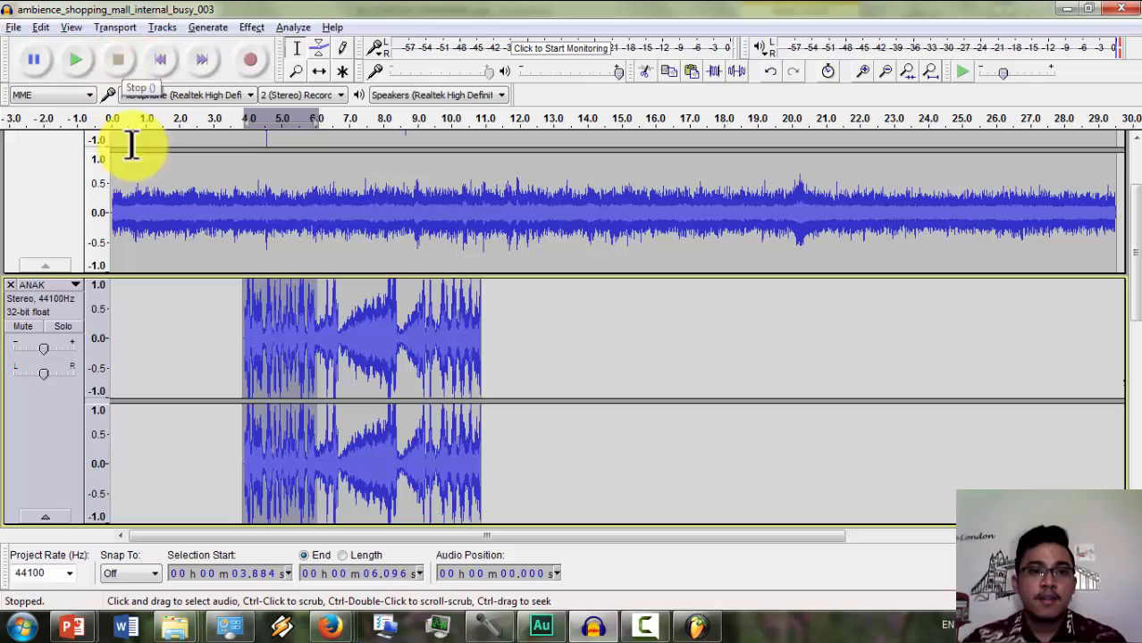
click(127, 327)
key(ctrl+v)
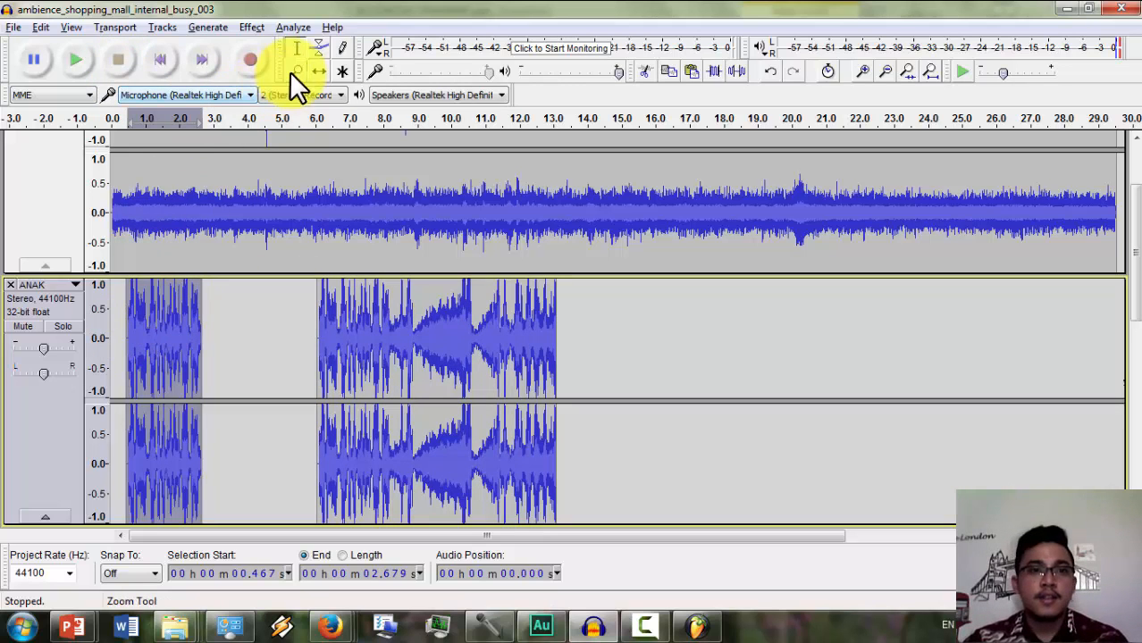
- Time-shift the pasted ANAK segment to start at about 4.1 s and push the original ANAK clip further along the timeline
click(321, 71)
drag(166, 341, 277, 344)
drag(395, 349, 684, 349)
mouse_move(284, 344)
mouse_down()
mouse_move(309, 342)
mouse_move(293, 348)
mouse_up()
scroll(295, 214, up, 2)
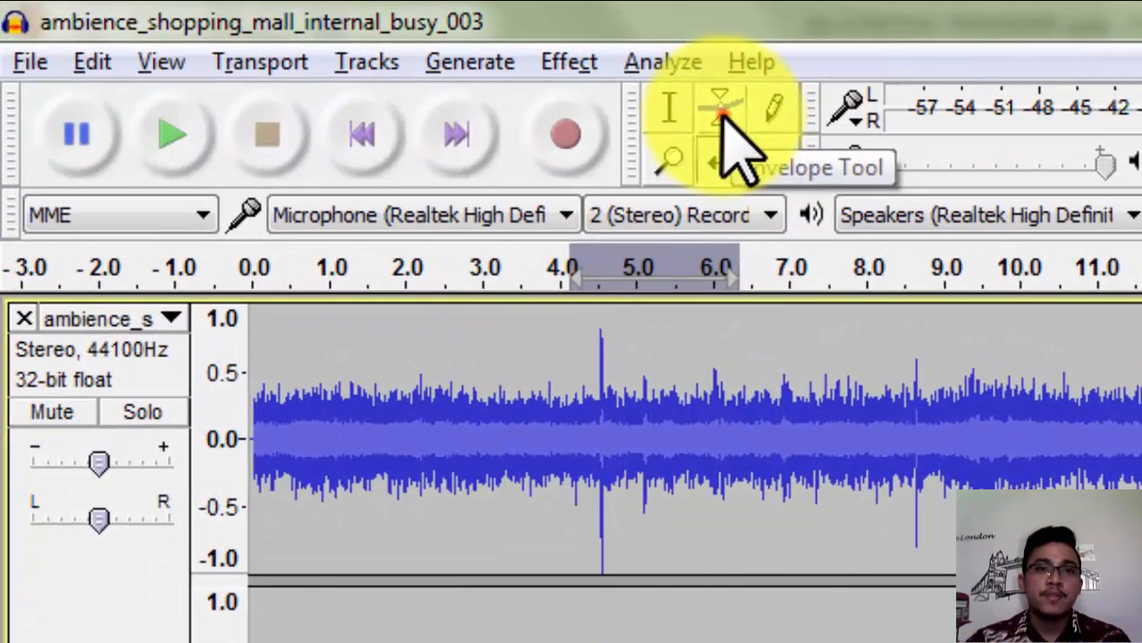
- With the Envelope tool, raise the ambience track's volume until about 3 s and fade it down to about 0.35 by about 3.9 s
click(721, 114)
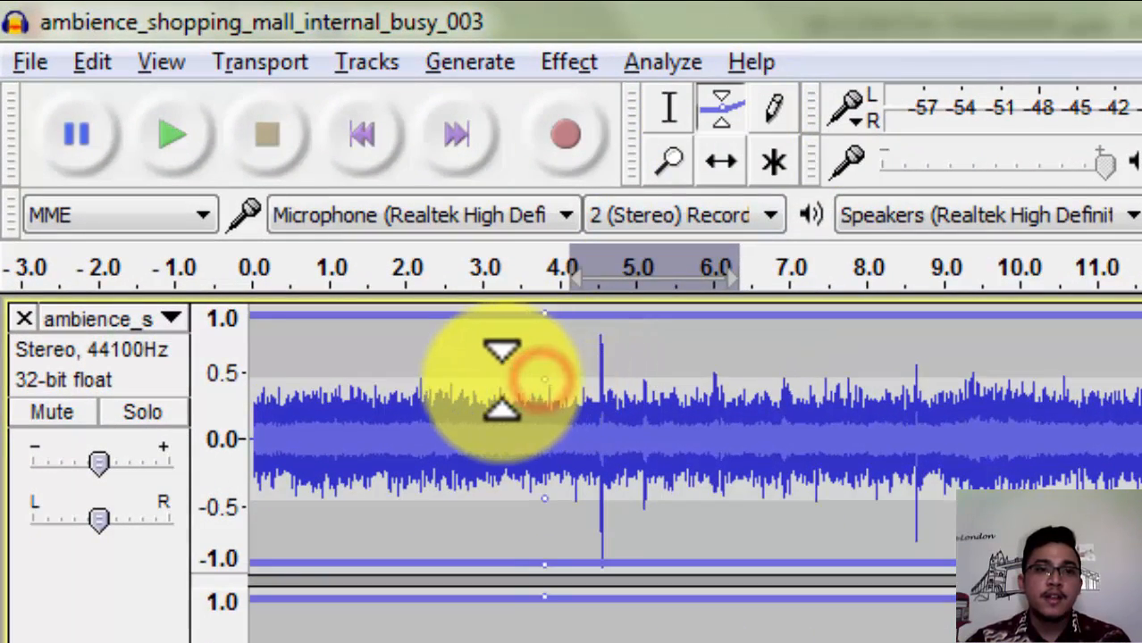
drag(492, 378, 483, 357)
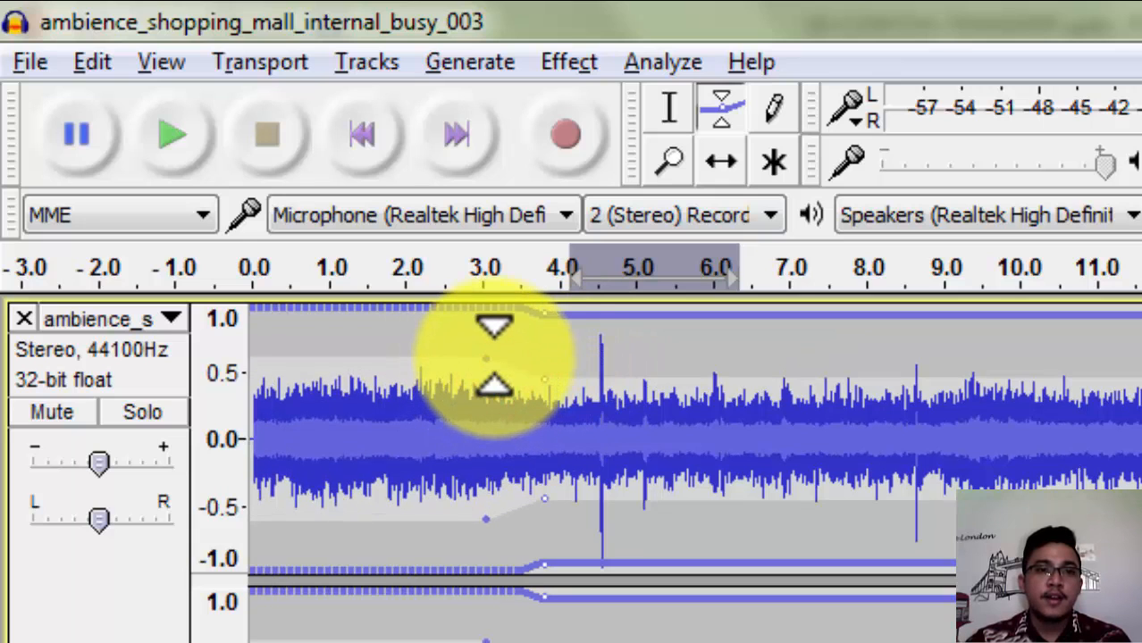
click(543, 390)
drag(549, 427, 556, 396)
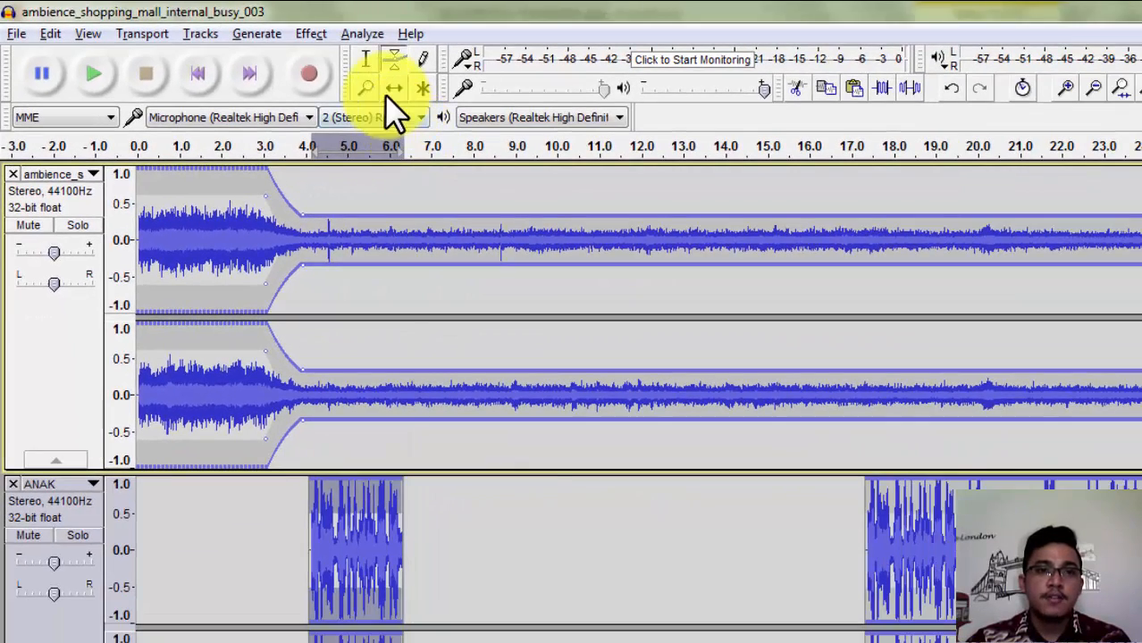
- Time-shift the short ANAK clip earlier to start at about 3.4 s
click(390, 93)
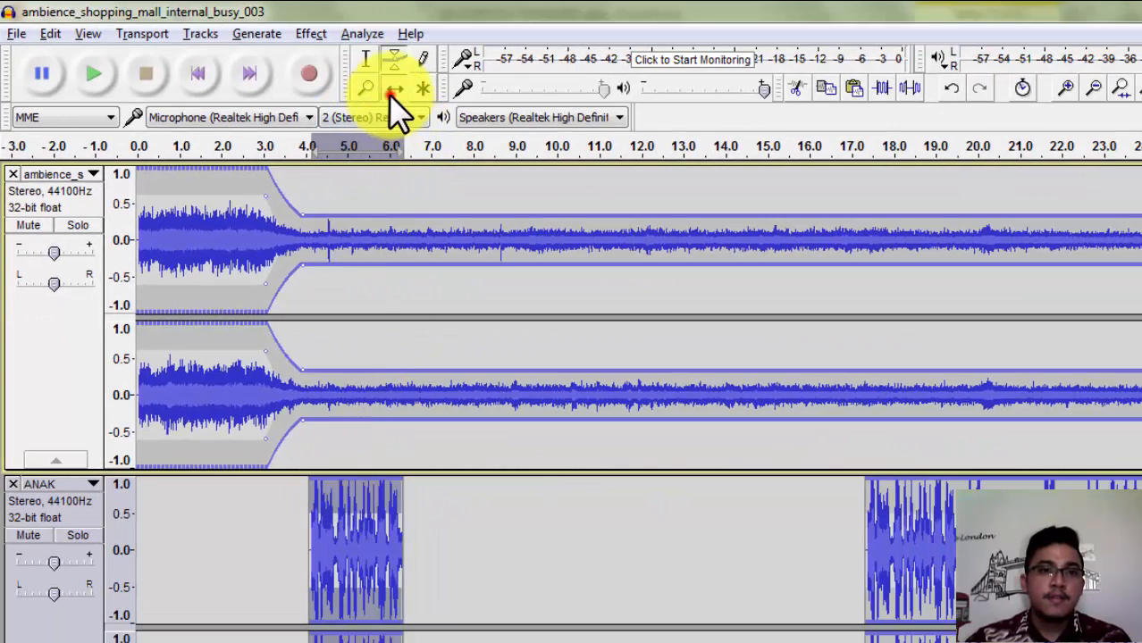
drag(350, 557, 318, 557)
scroll(344, 294, down, 3)
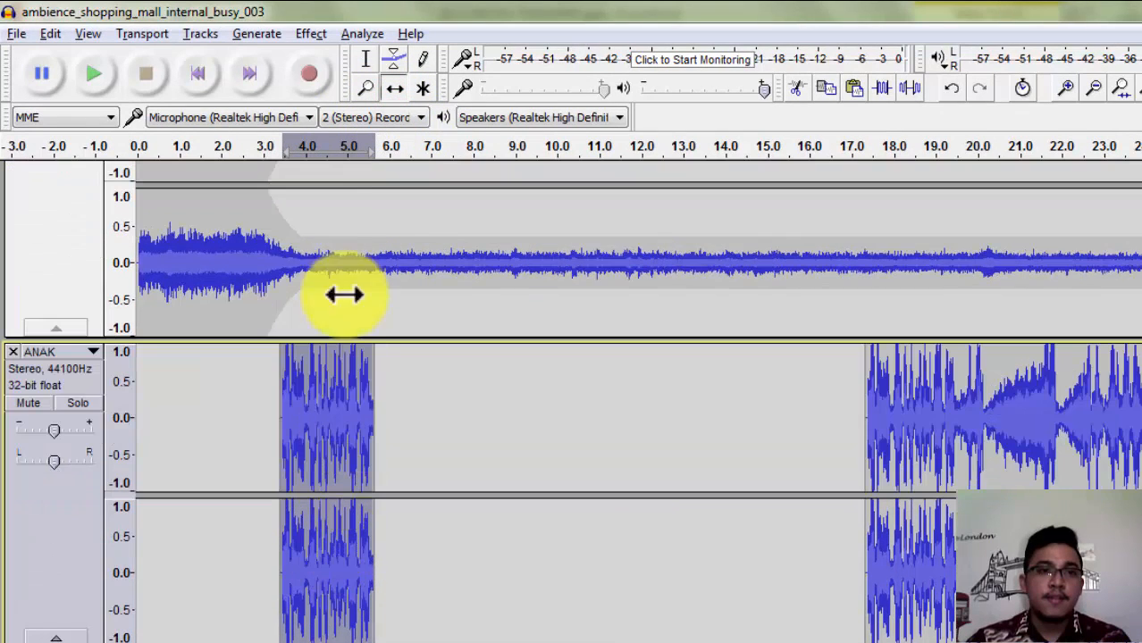
- Play the mix from about 0.8 s to check the ambience fade against the first ANAK line
click(365, 57)
click(173, 206)
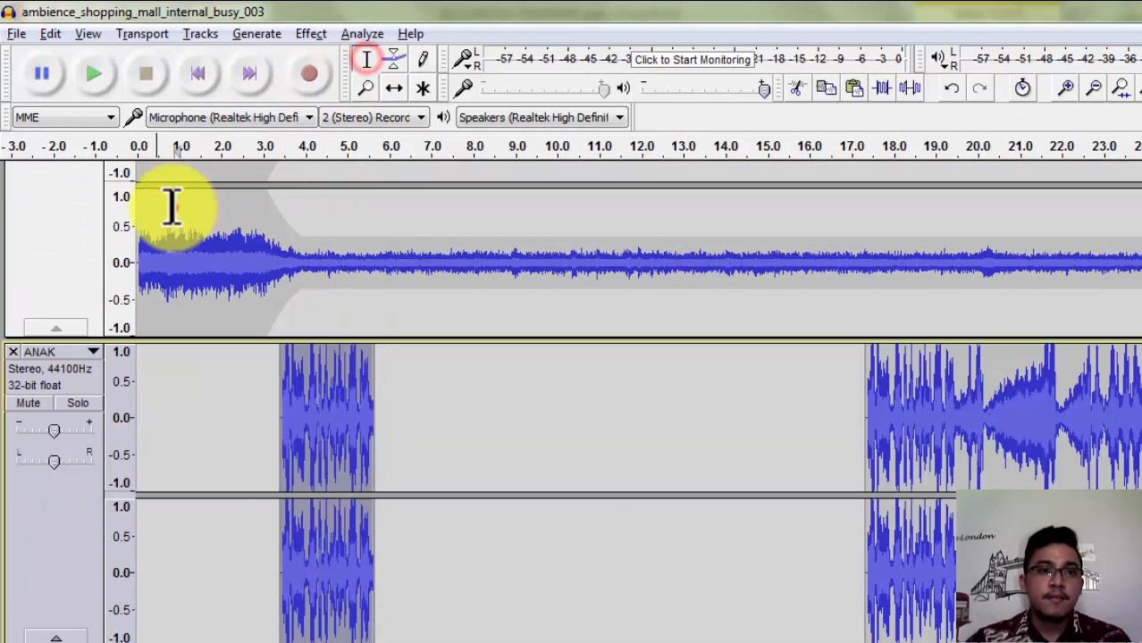
scroll(179, 201, up, 3)
click(101, 86)
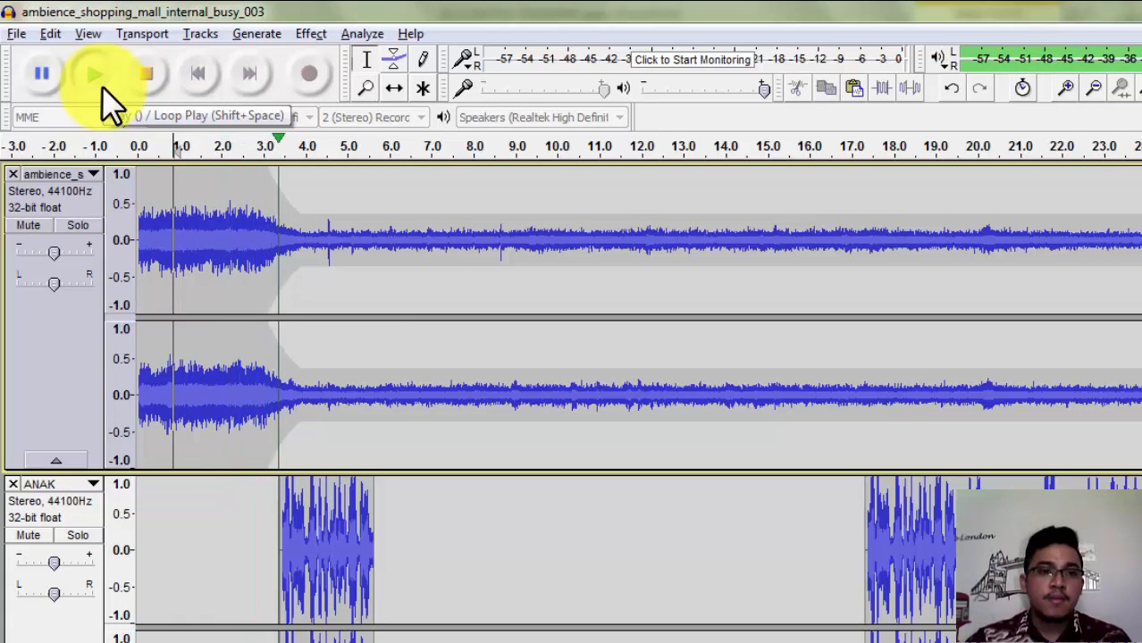
click(95, 74)
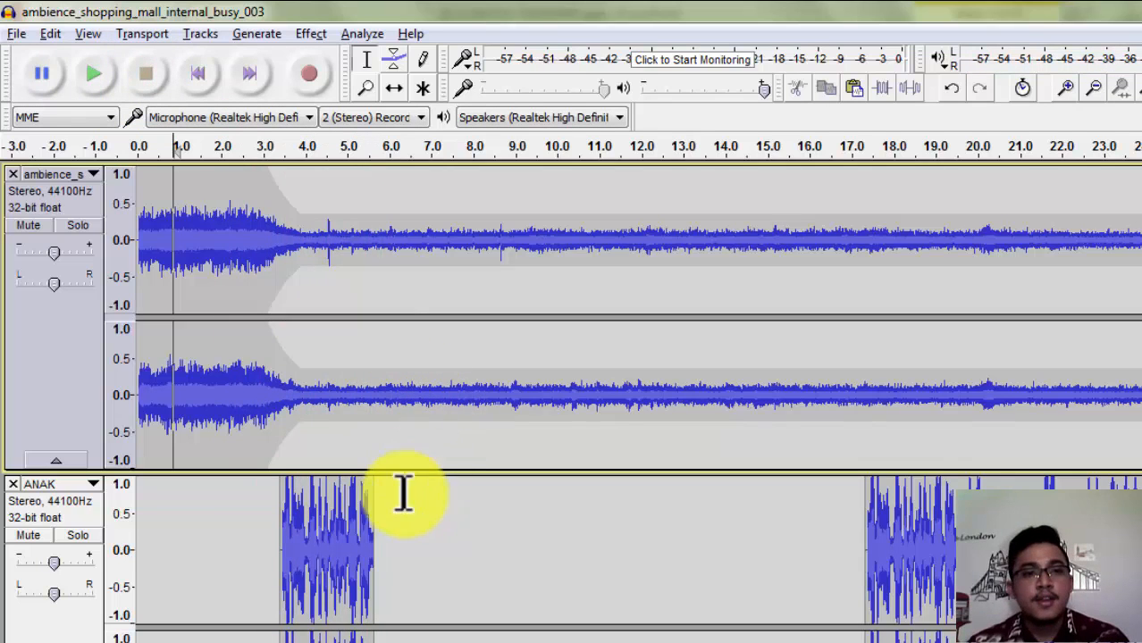
- Time-shift the long ANAK clip to start at about 23.1 s and the IBU clip to start at about 11.6 s
scroll(397, 493, down, 3)
scroll(394, 500, down, 3)
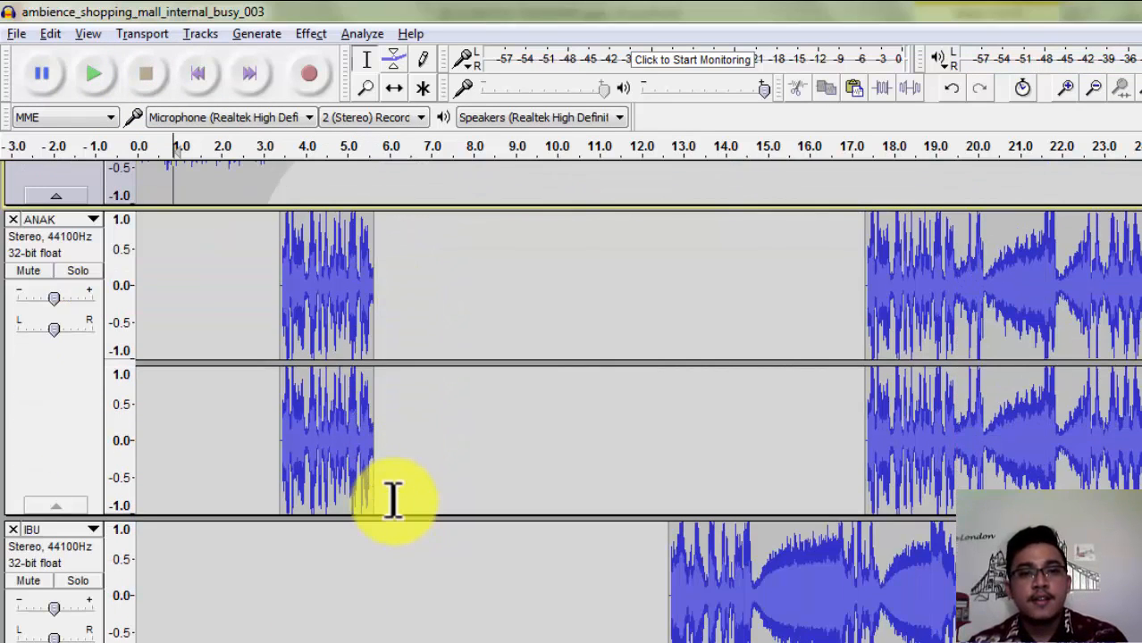
scroll(394, 500, down, 3)
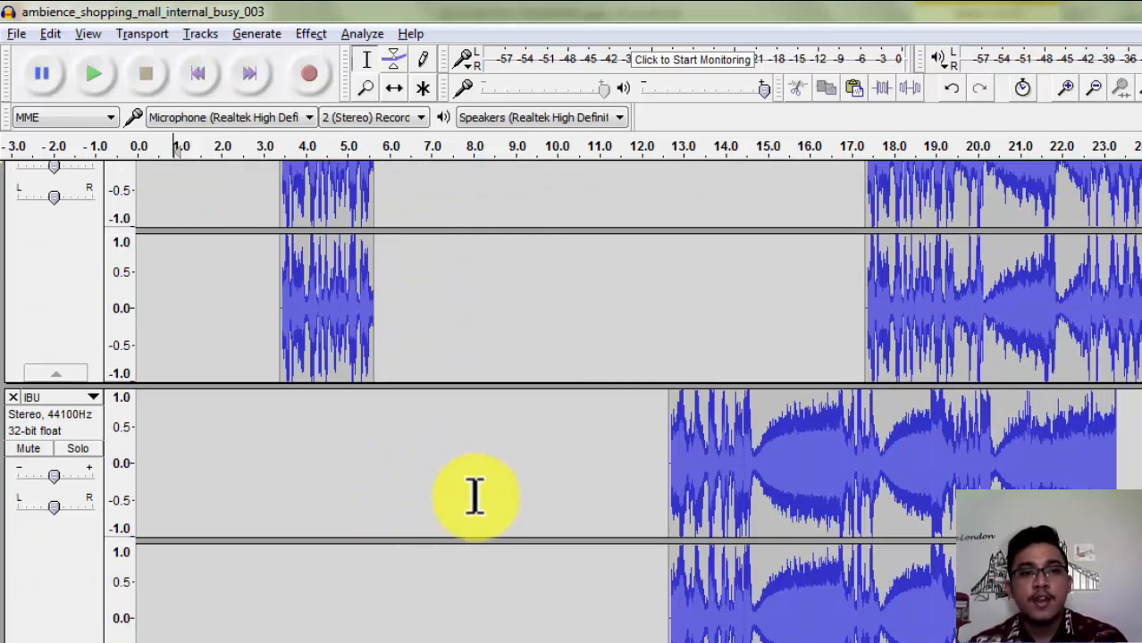
scroll(670, 446, down, 4)
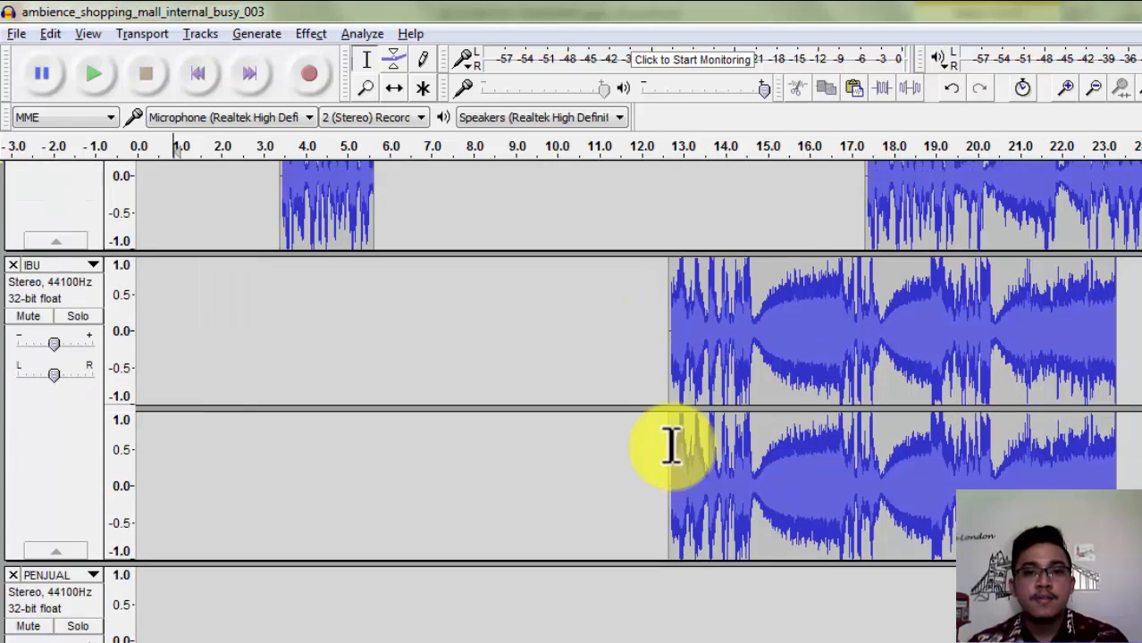
scroll(822, 455, up, 3)
scroll(1047, 250, up, 4)
click(1051, 250)
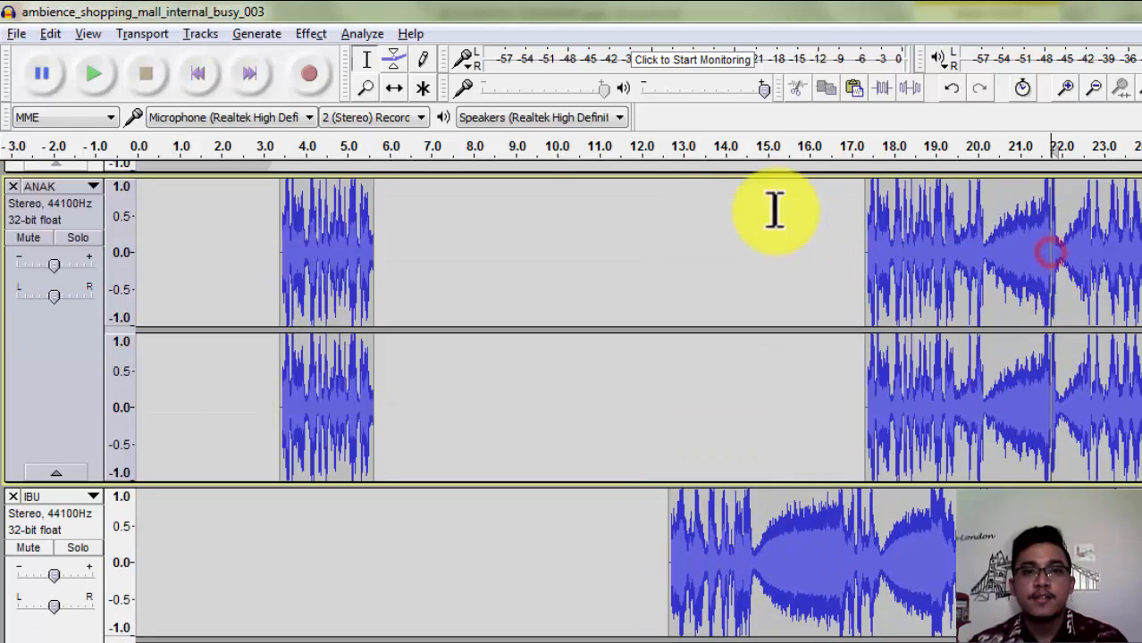
click(396, 89)
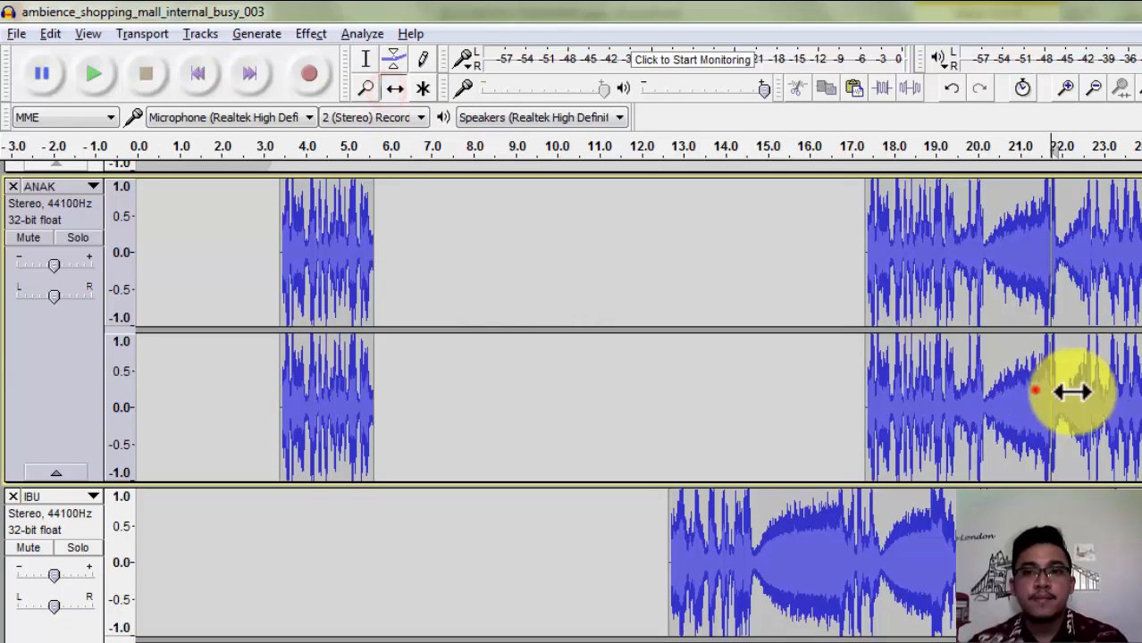
drag(1034, 388, 1133, 469)
scroll(1001, 438, down, 3)
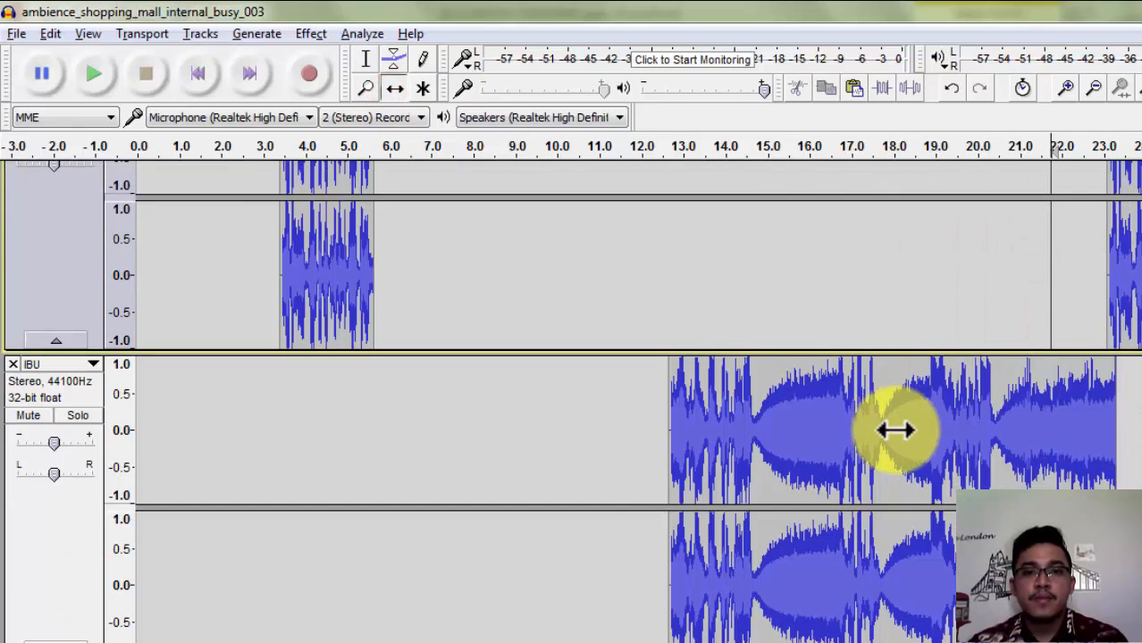
drag(897, 428, 849, 459)
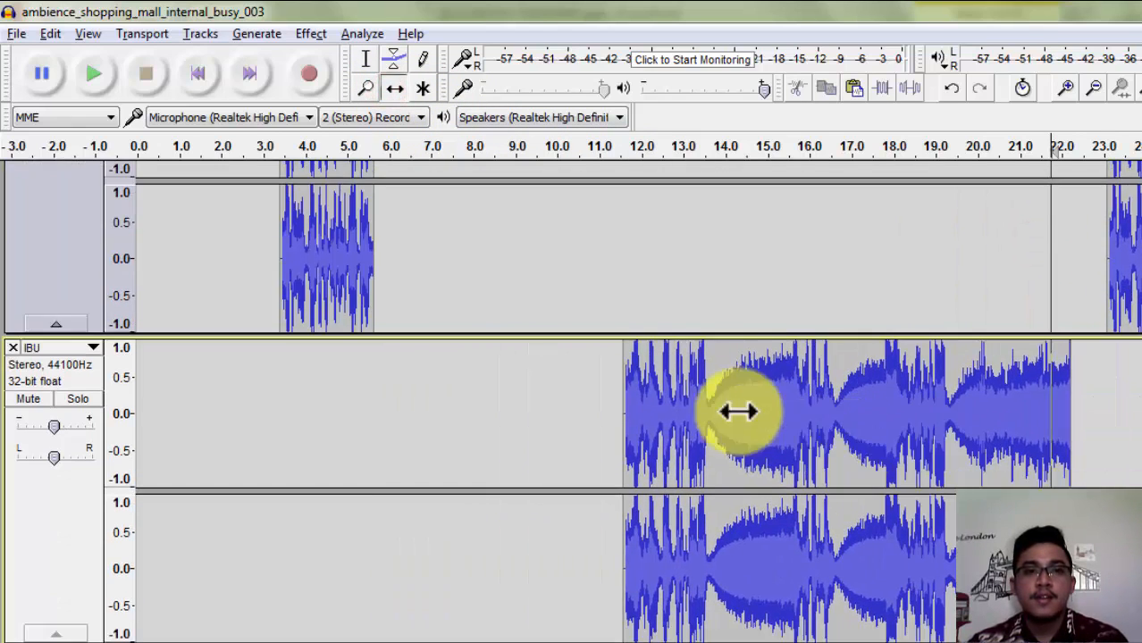
- Play the mix from about 11 s to find where the first IBU line ends
scroll(558, 239, up, 3)
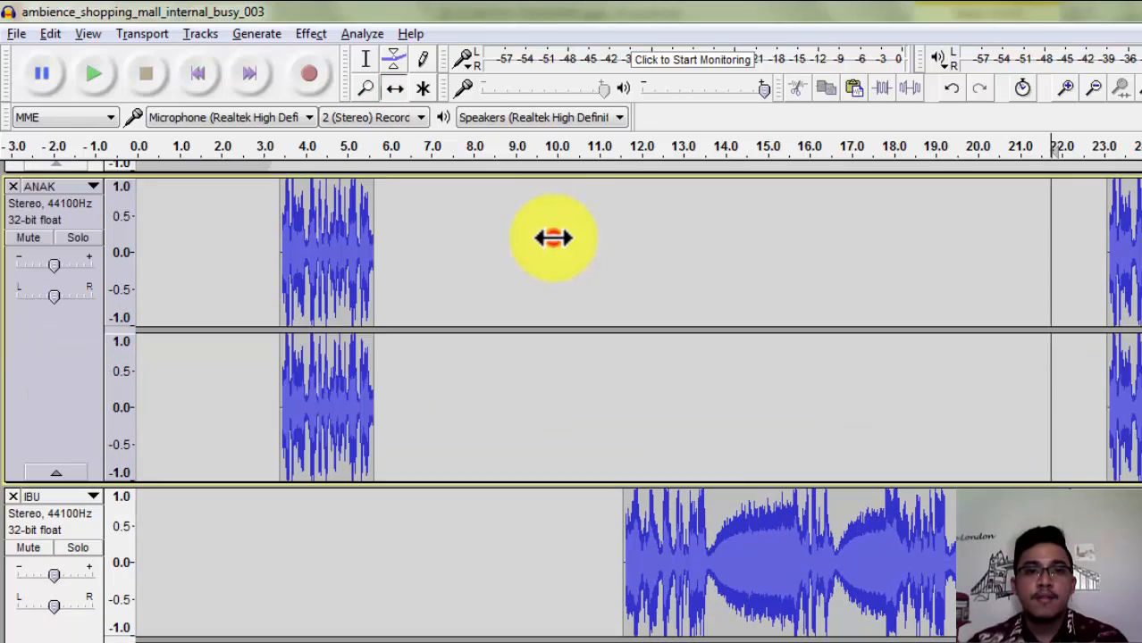
click(597, 156)
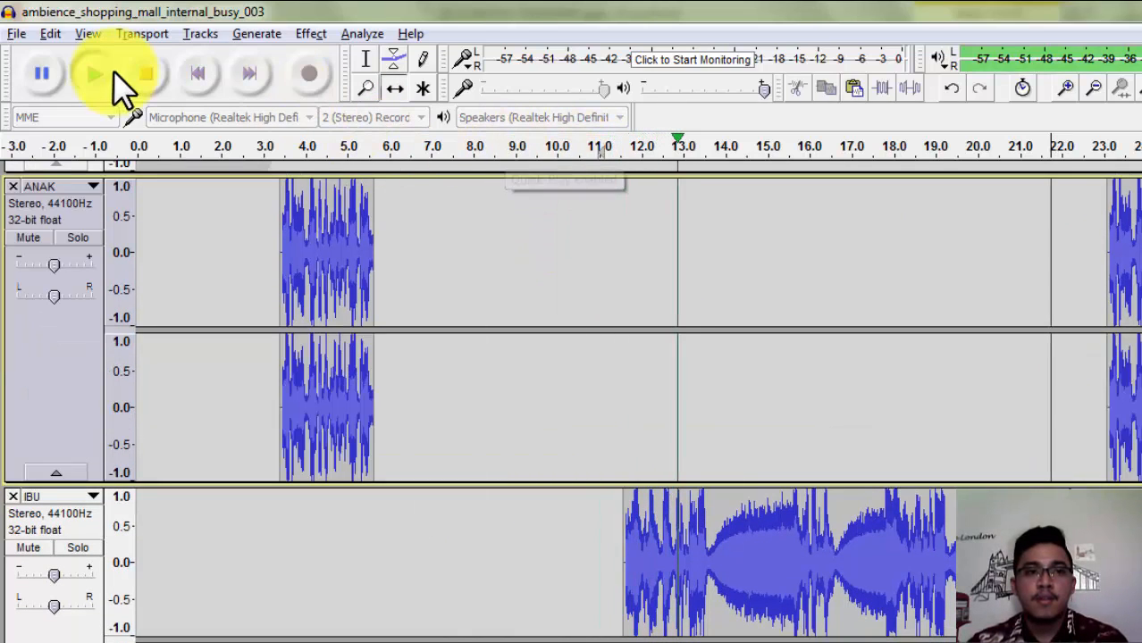
click(146, 74)
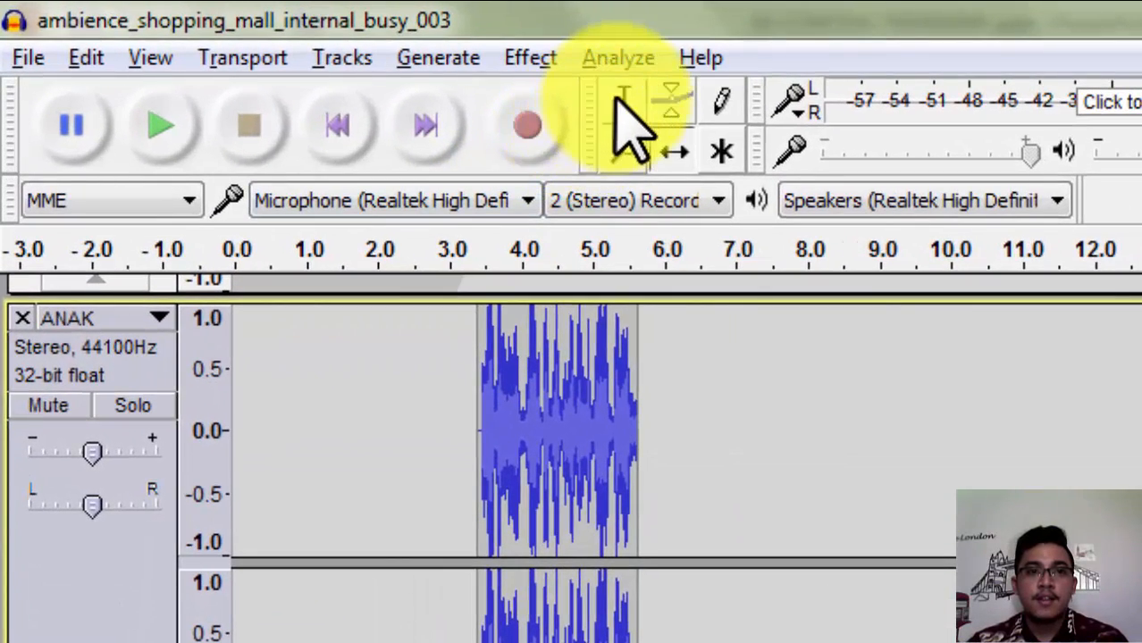
- Copy the IBU audio from about 11.6 s to 13.8 s and paste it on the same track at about 5.65 s
click(617, 98)
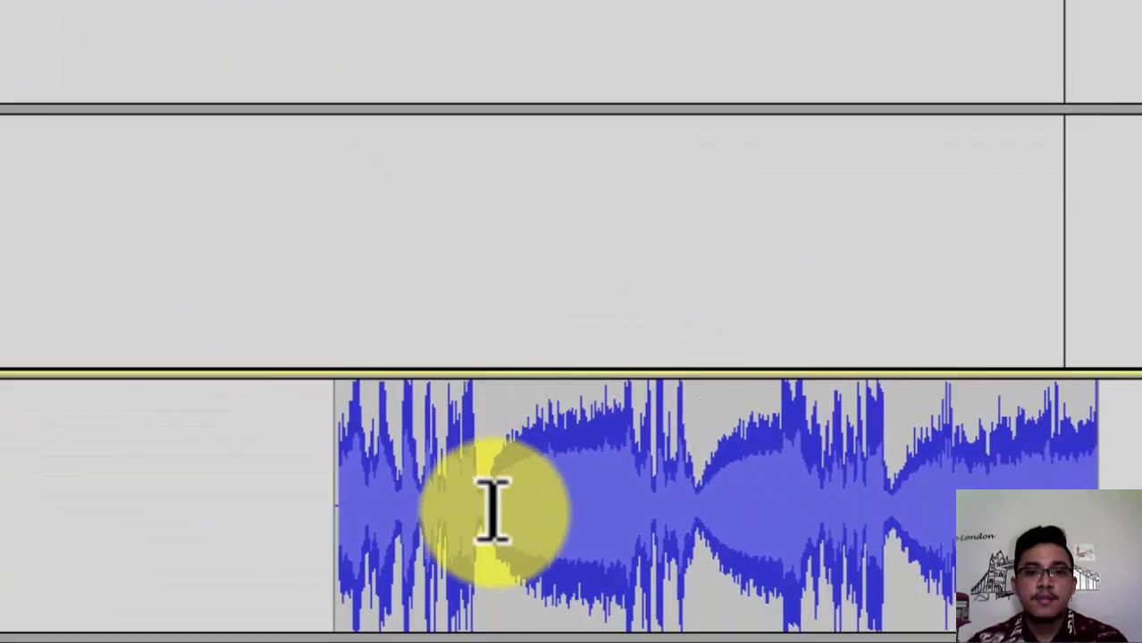
drag(492, 511, 336, 490)
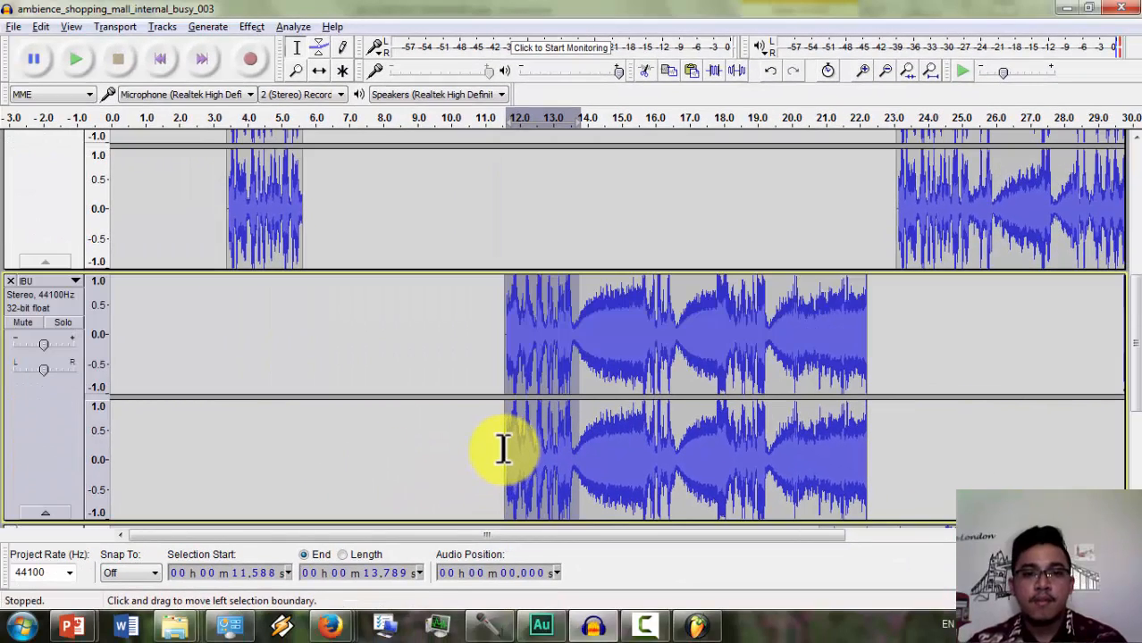
click(305, 318)
key(ctrl+v)
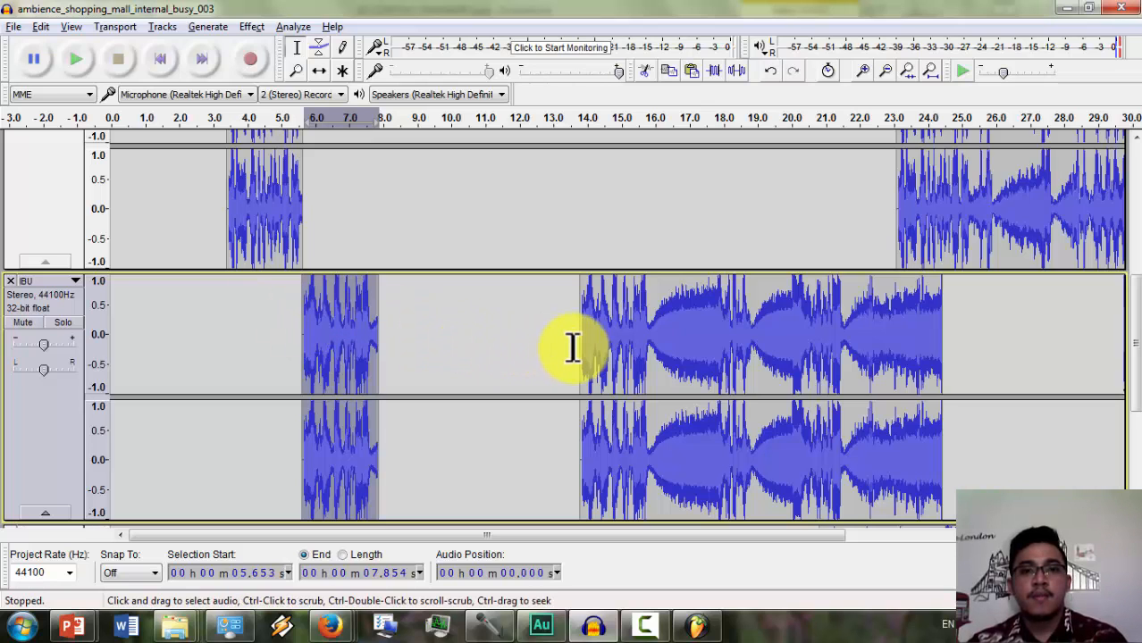
- Play the mix from about 26.3 s to locate the next ANAK line
click(975, 223)
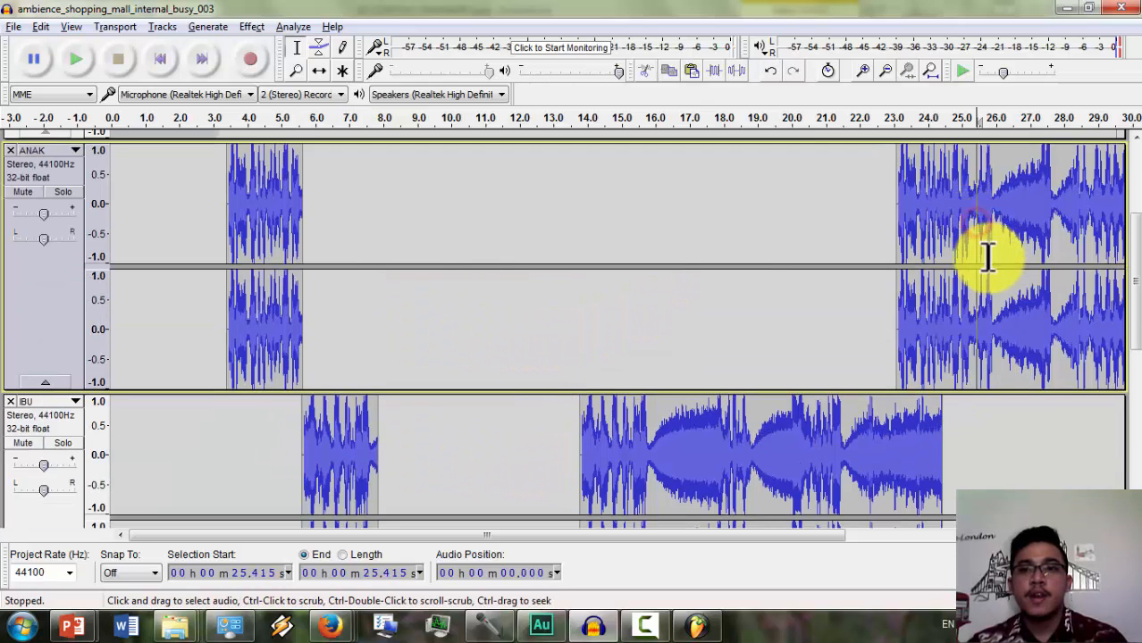
scroll(987, 257, up, 1)
click(1006, 255)
click(82, 57)
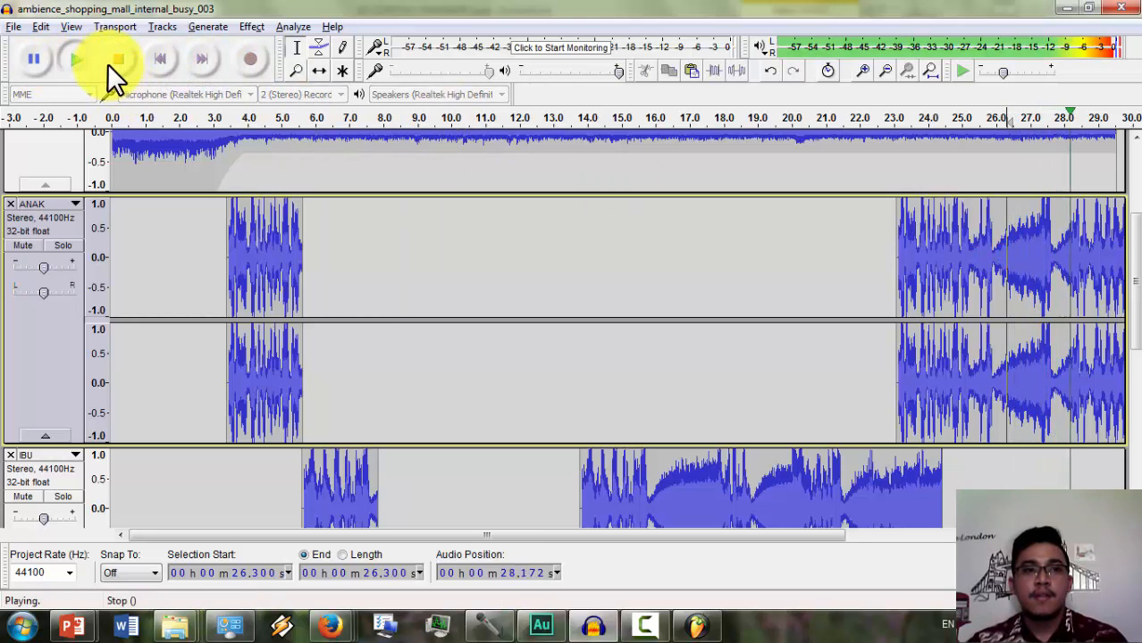
click(109, 63)
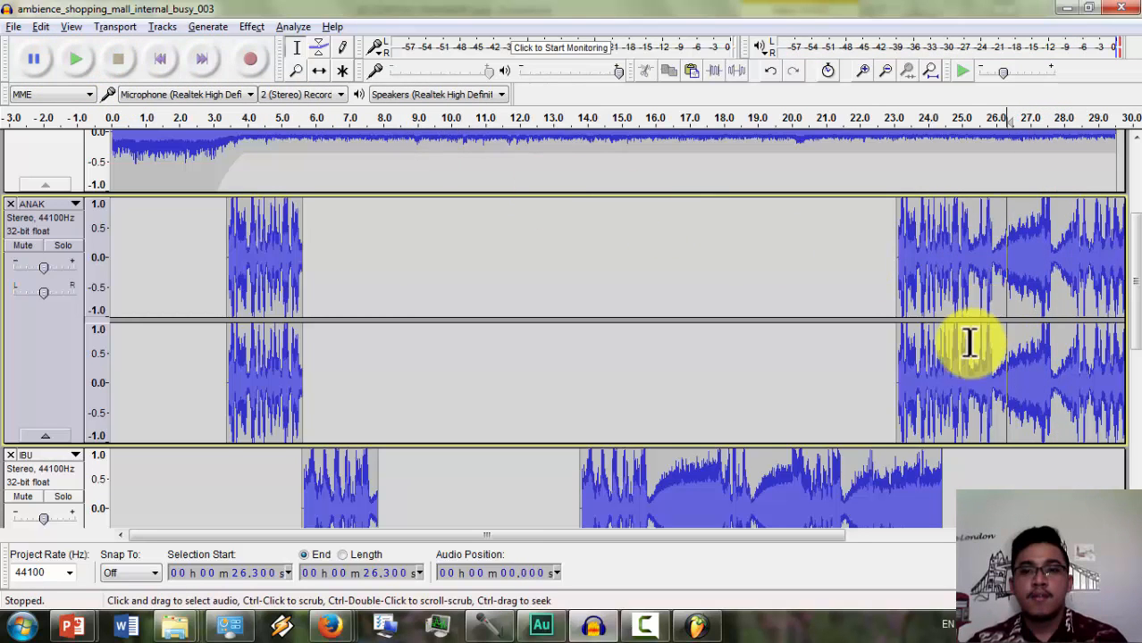
- Replay the mix from about 25.7 s to pin down where the next ANAK line lies
scroll(973, 335, down, 2)
click(982, 250)
scroll(894, 232, up, 1)
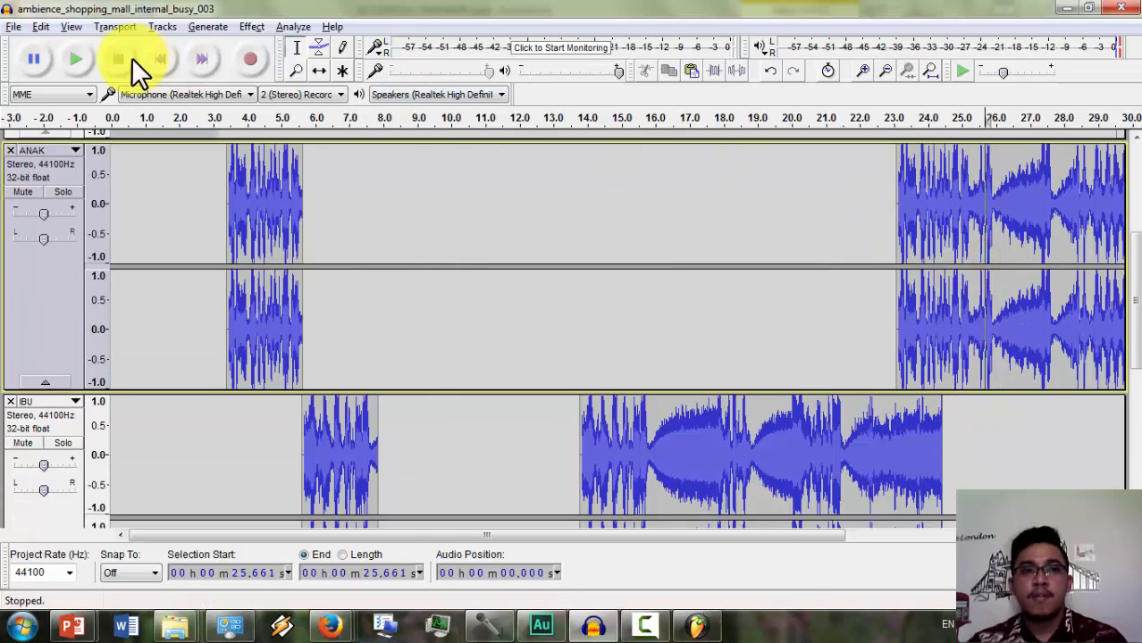
click(87, 58)
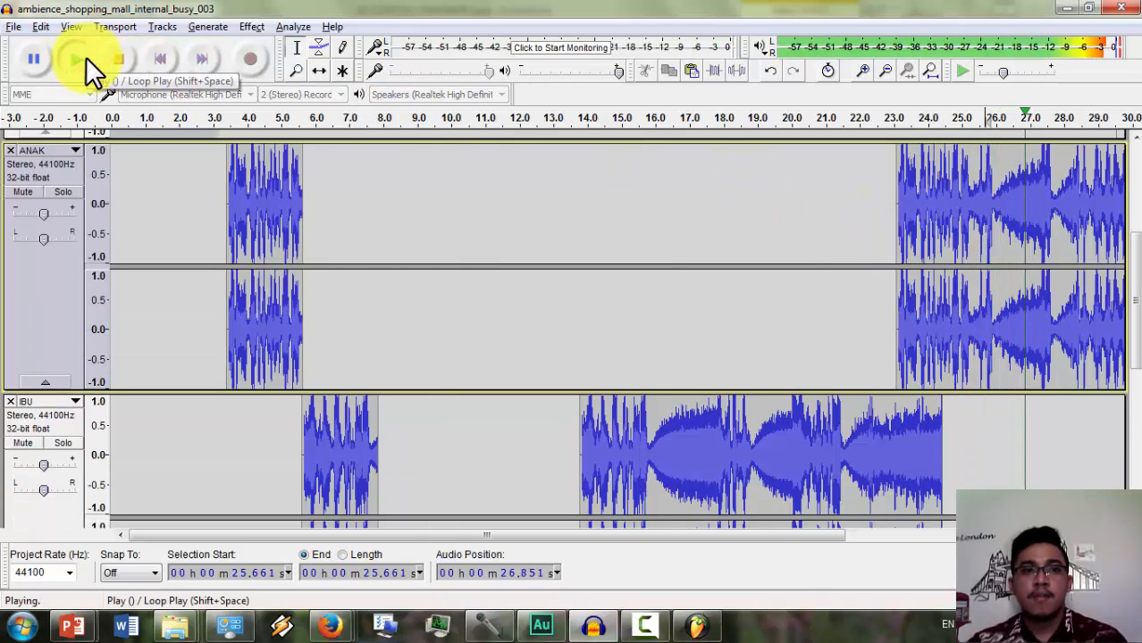
click(119, 59)
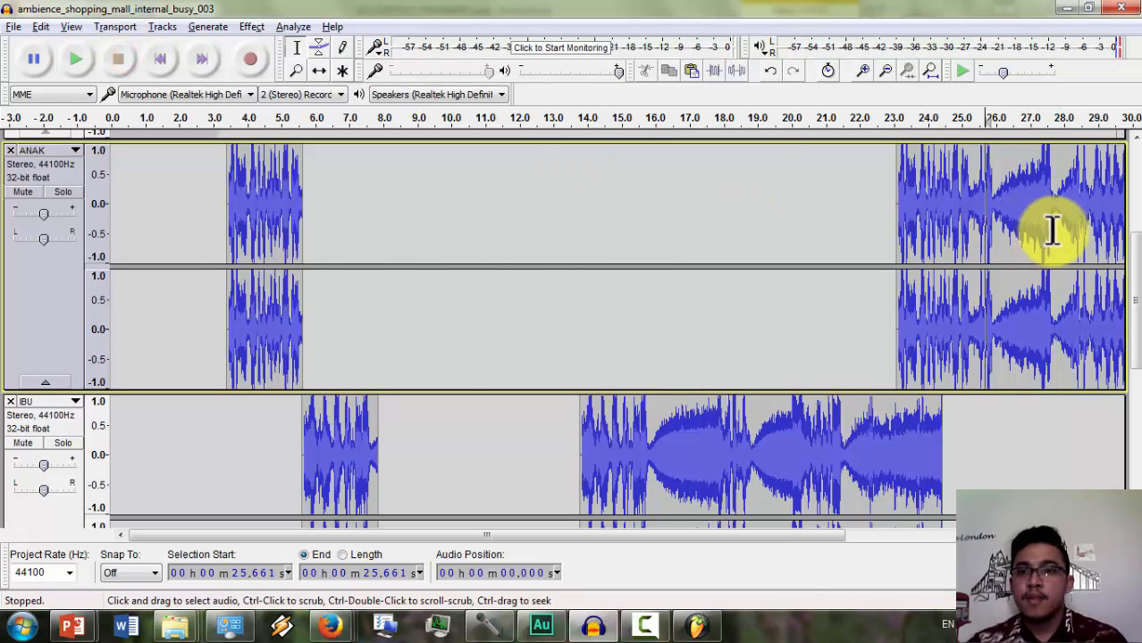
- Copy the ANAK audio from about 27.06 s to 27.82 s and paste it on the same track at about 7.85 s
drag(1057, 230, 1032, 223)
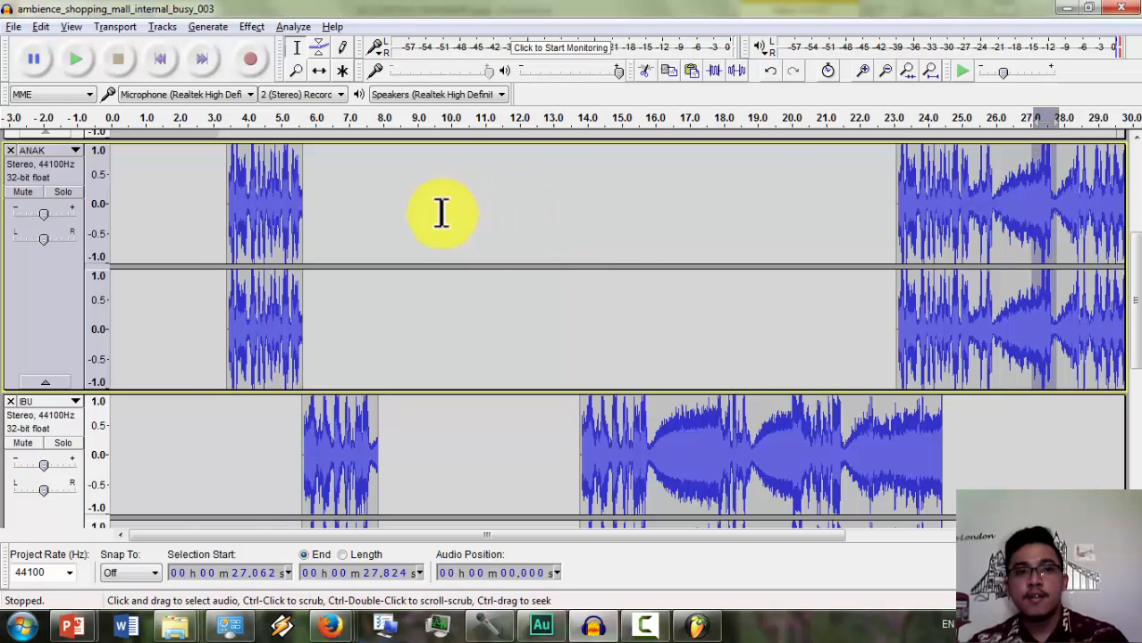
click(375, 231)
key(ctrl+v)
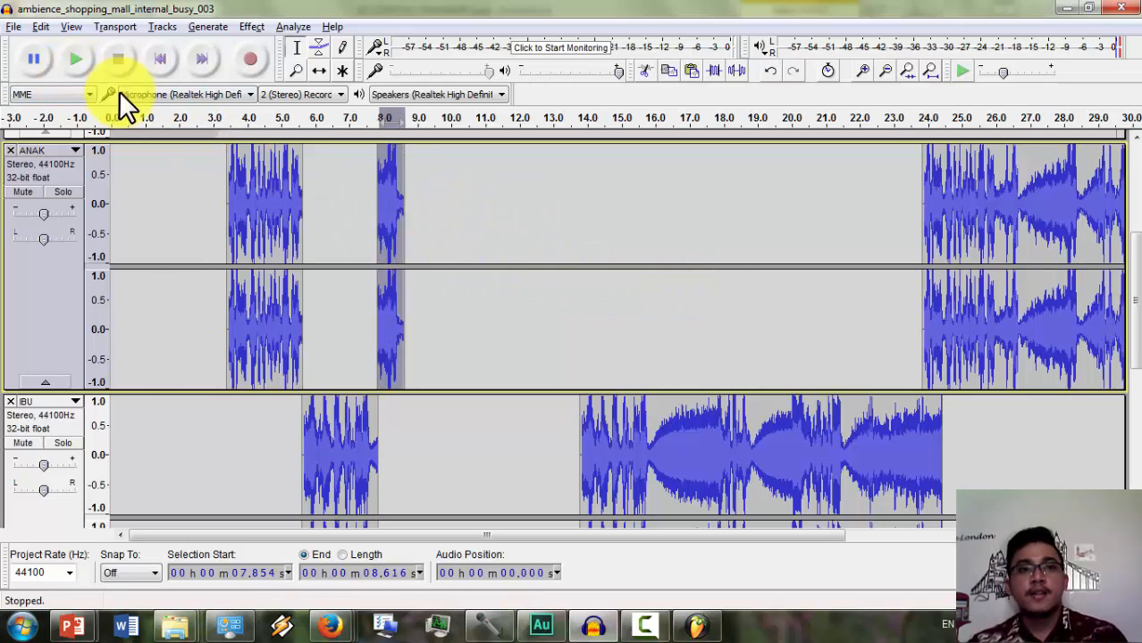
- Delete the leftover long ANAK clip by removing the range from about 23.6 s to 31.2 s
drag(997, 223, 921, 212)
drag(1080, 231, 997, 253)
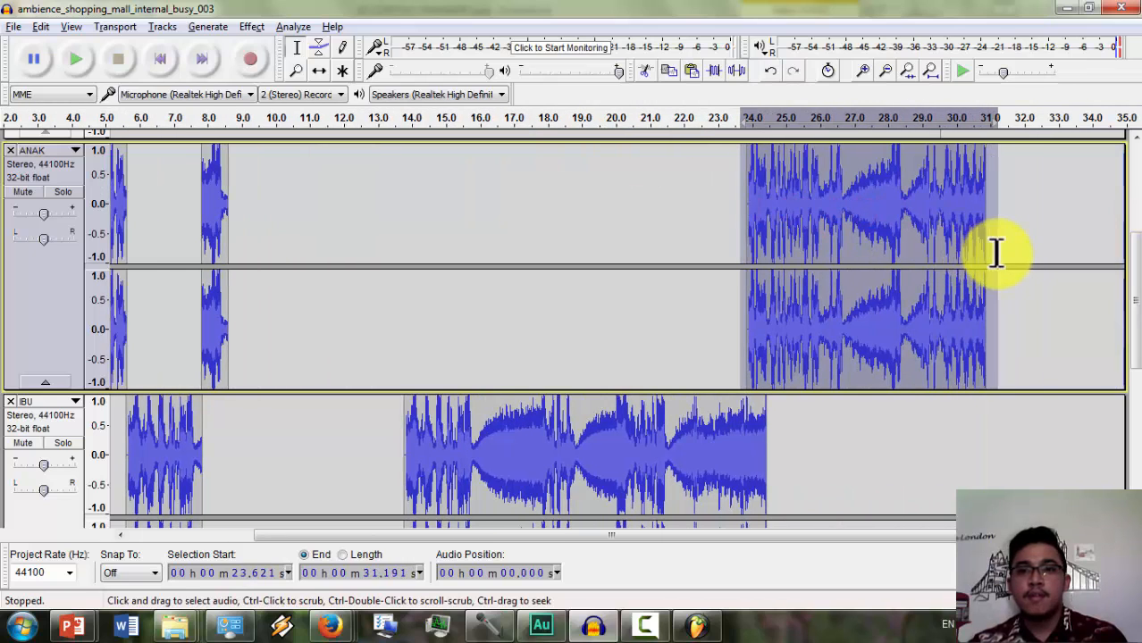
key(Delete)
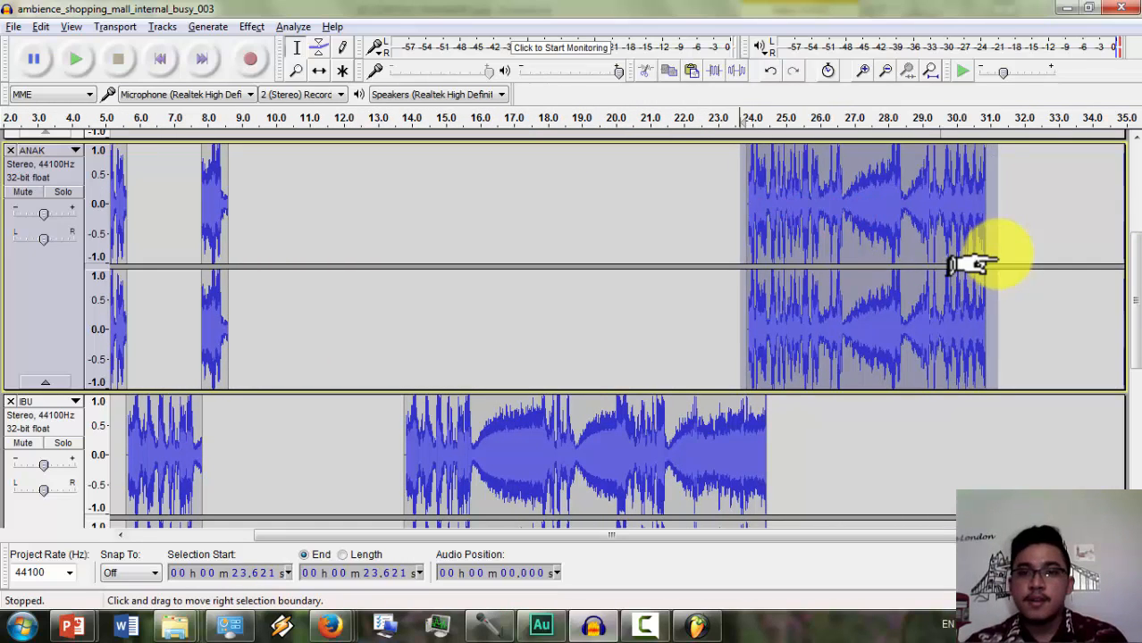
- Time-shift the PENJUAL clip later to start at about 25.1 s
scroll(589, 298, down, 3)
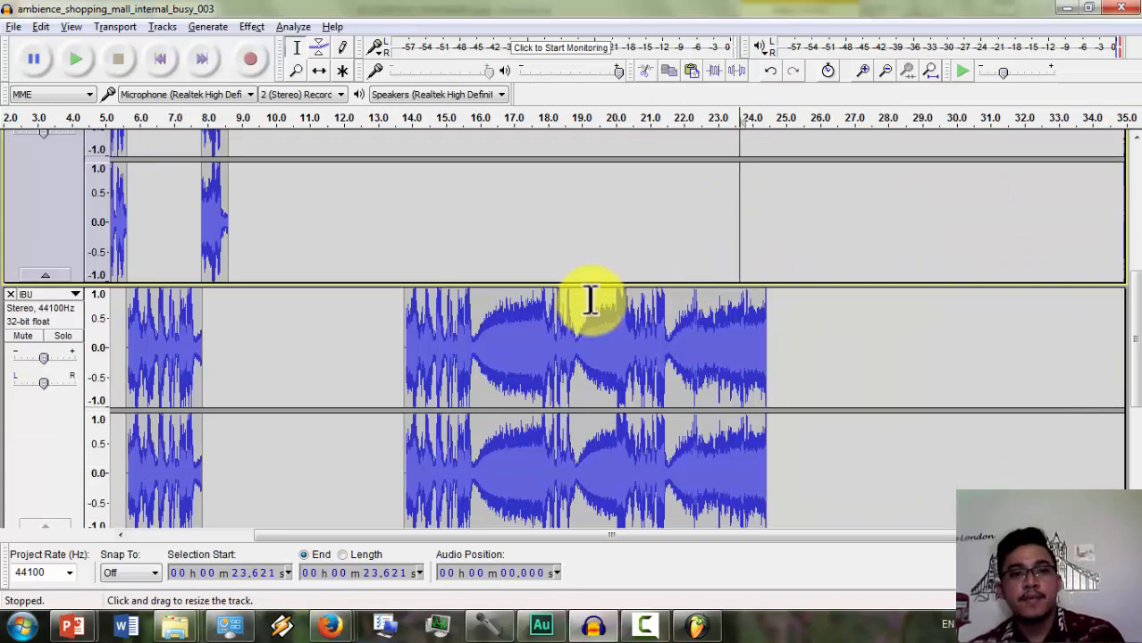
click(514, 295)
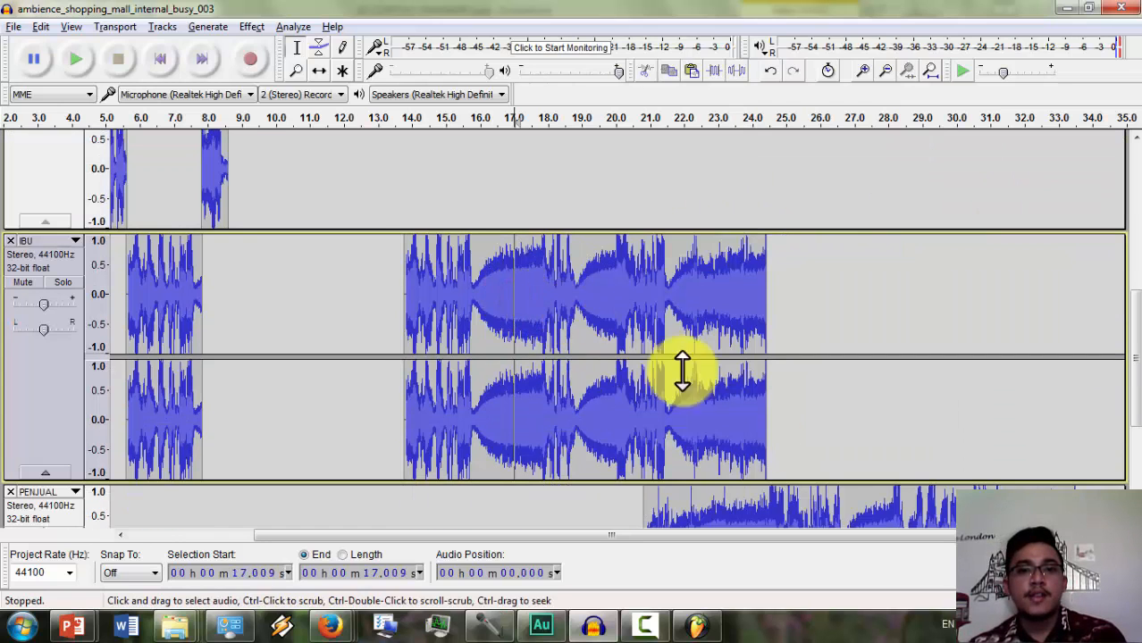
click(319, 70)
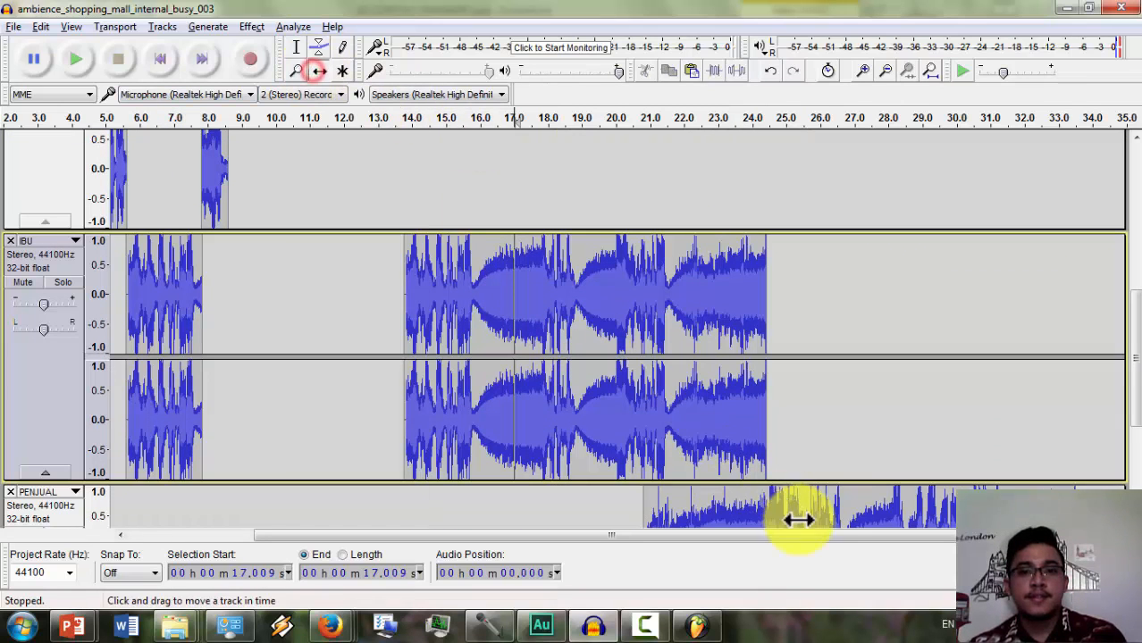
drag(798, 518, 844, 472)
scroll(538, 210, up, 3)
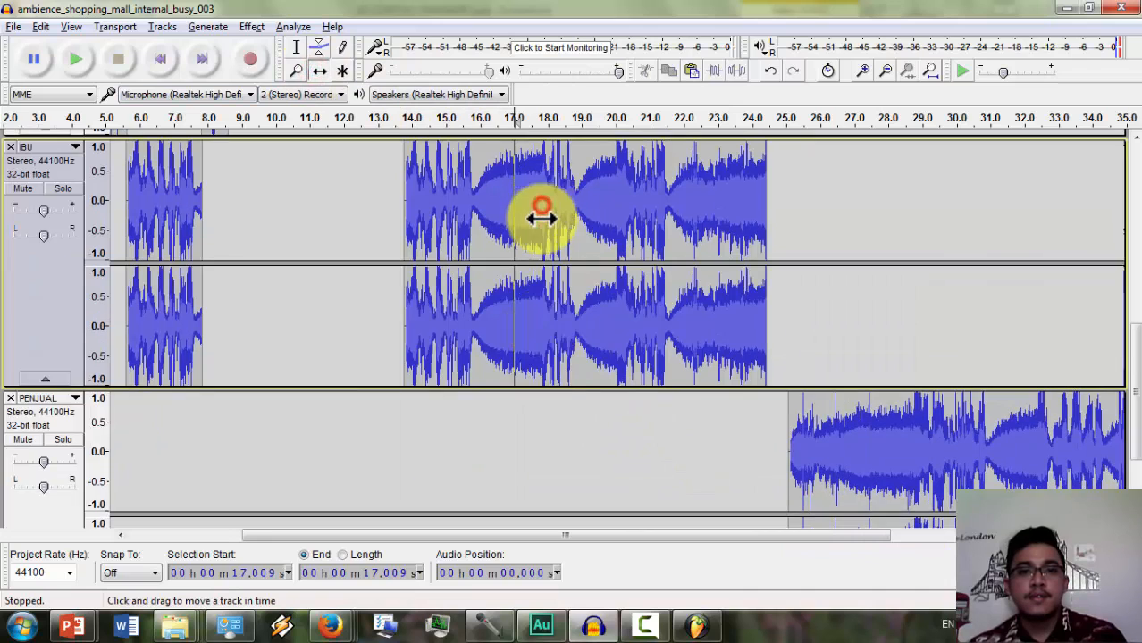
- Play the mix from about 16.9 s and again from about 17.4 s to locate the next IBU line
click(454, 237)
click(297, 46)
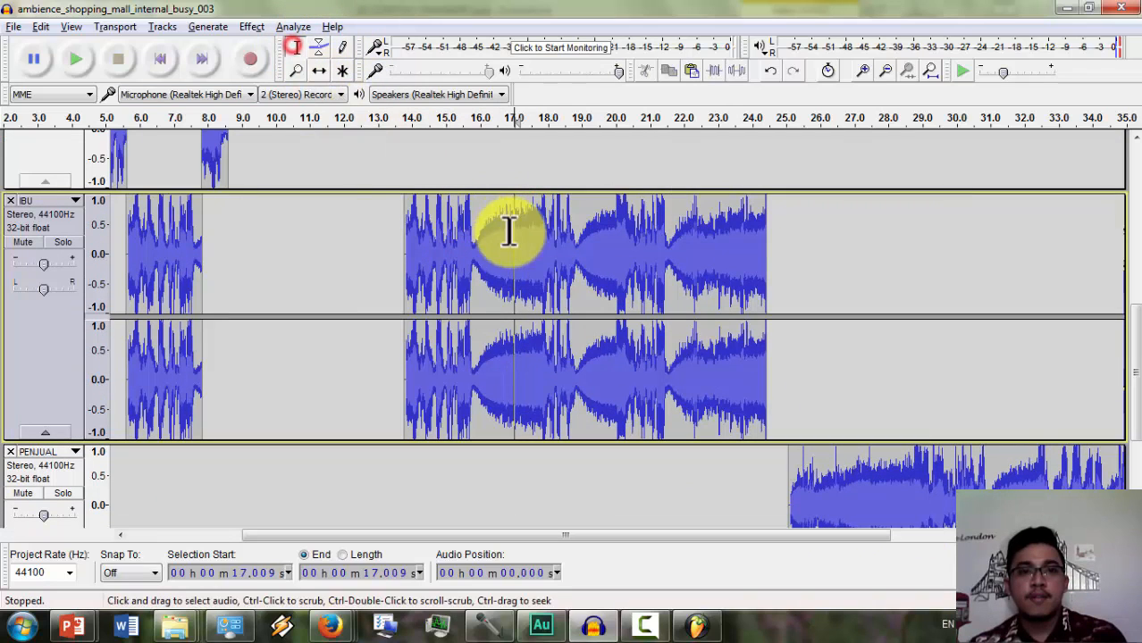
click(510, 230)
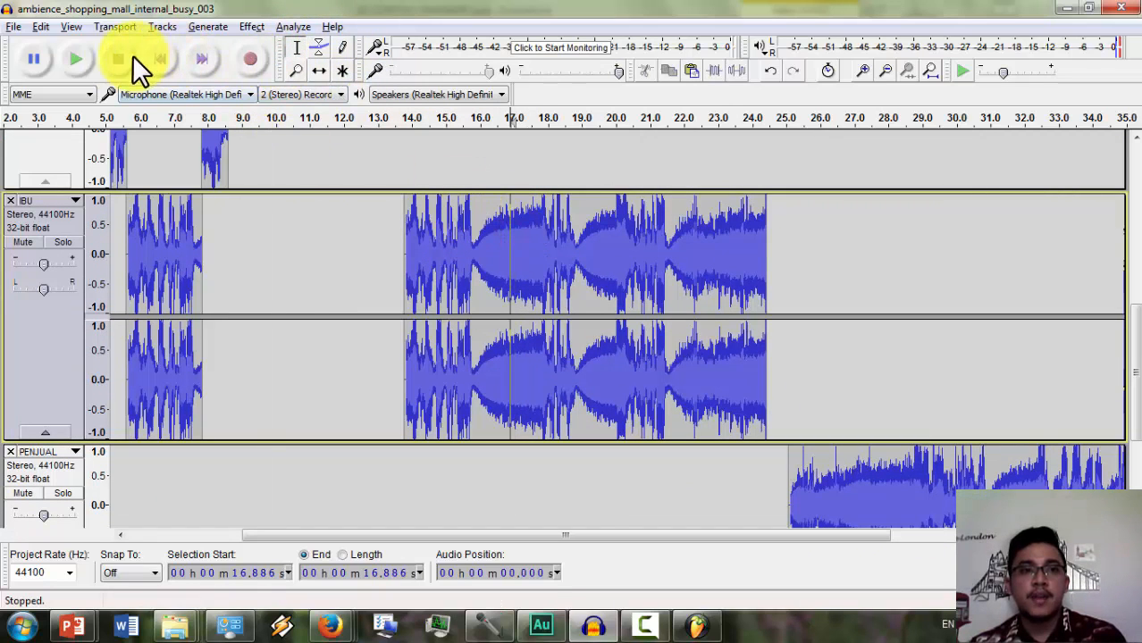
click(80, 59)
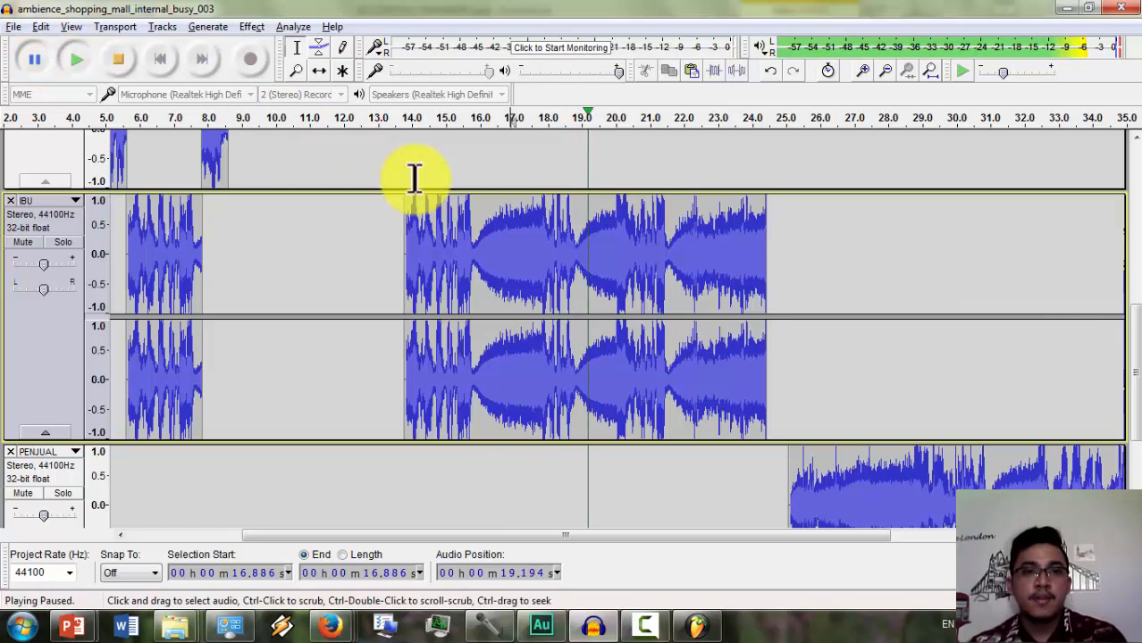
click(523, 234)
click(73, 59)
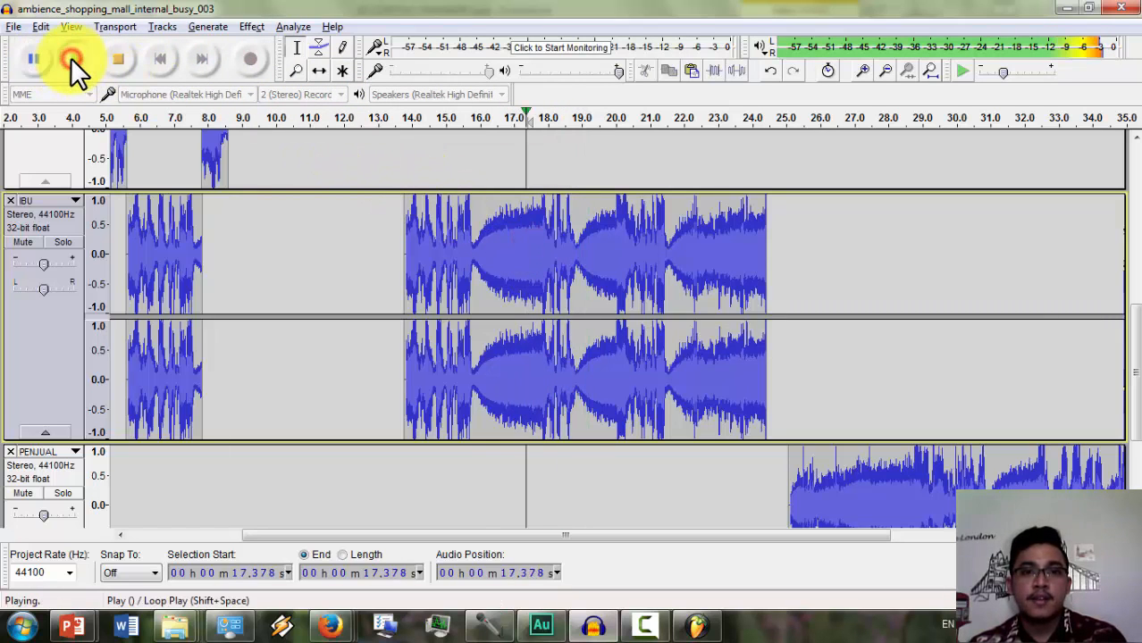
click(36, 59)
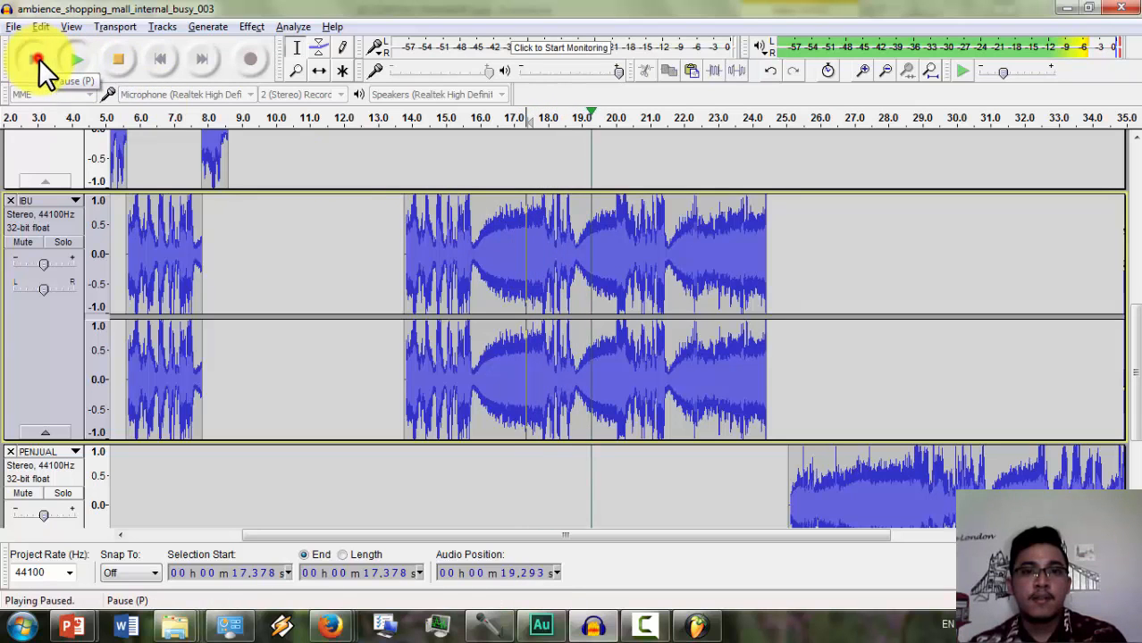
click(119, 59)
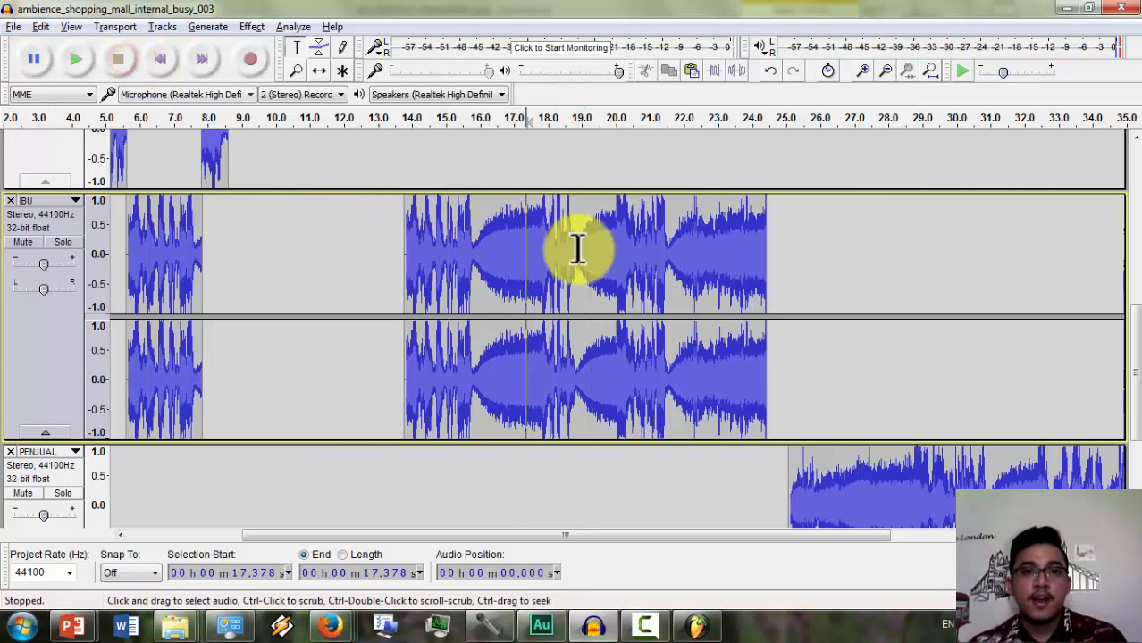
- Copy the IBU audio from about 17.65 s to 19.00 s and paste it on the same track at about 9.78 s
drag(580, 256, 535, 259)
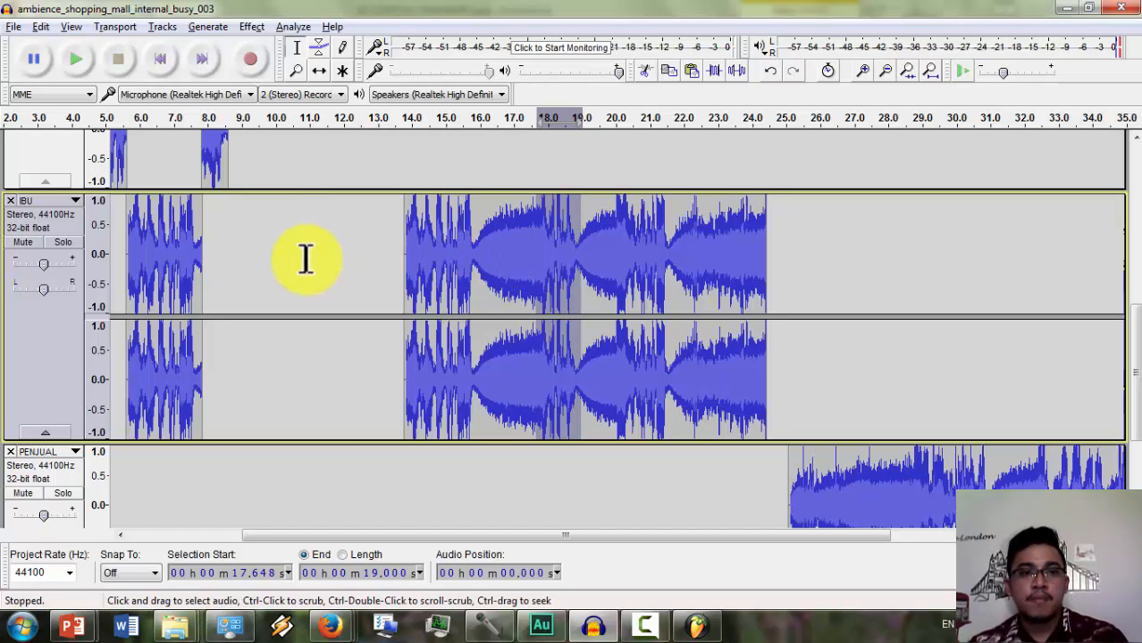
click(267, 260)
key(ctrl+v)
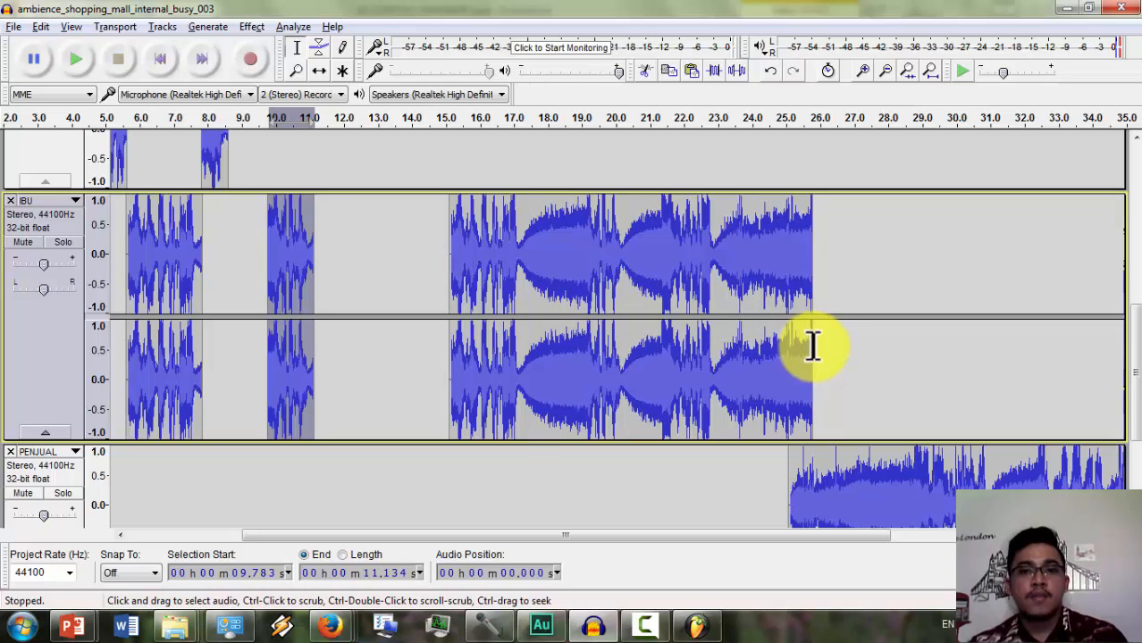
- Time-shift the remaining long IBU clip later to start at about 24.2 s
click(317, 71)
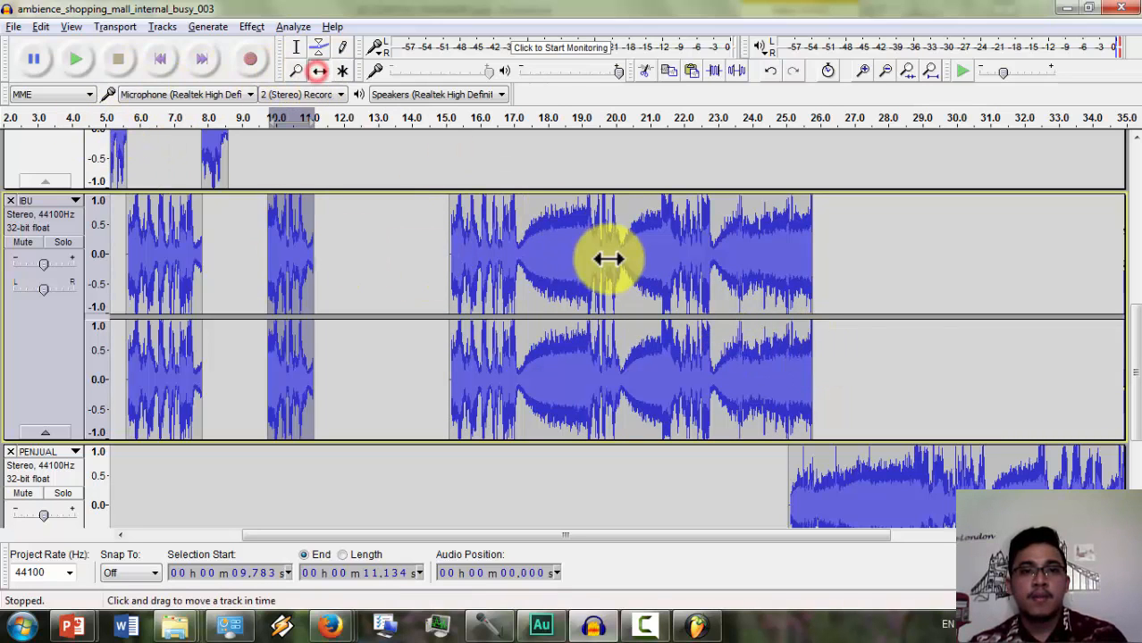
drag(606, 255, 918, 310)
scroll(902, 317, down, 2)
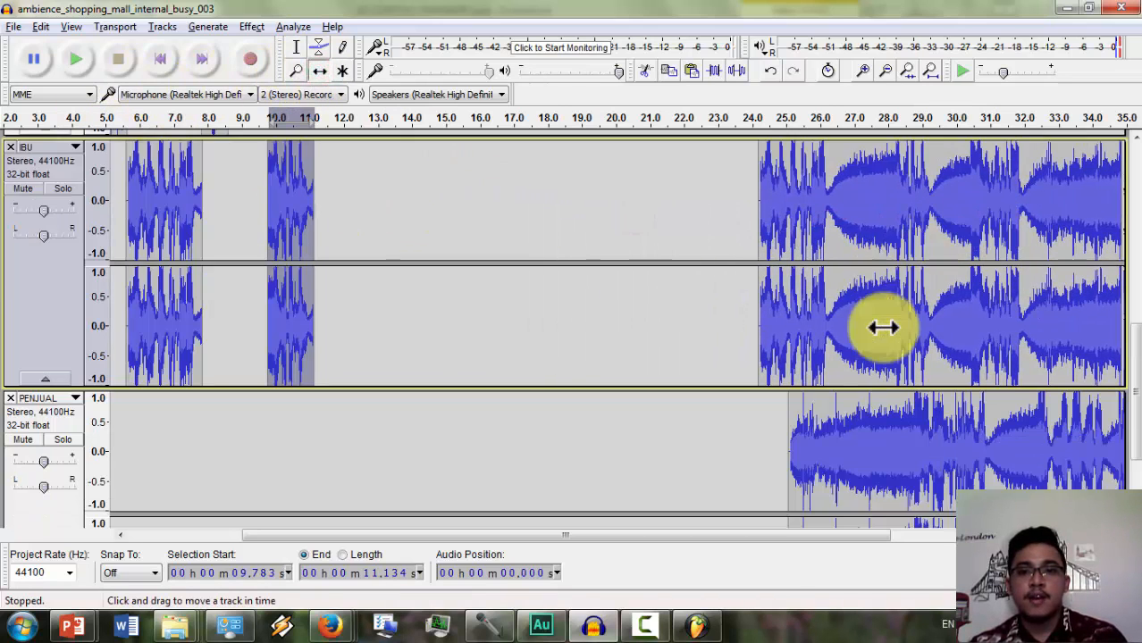
- Time-shift the long PENJUAL clip earlier to start at about 11.4 s and play it from about 14.3 s to locate the first line
drag(965, 439, 510, 435)
scroll(510, 435, down, 4)
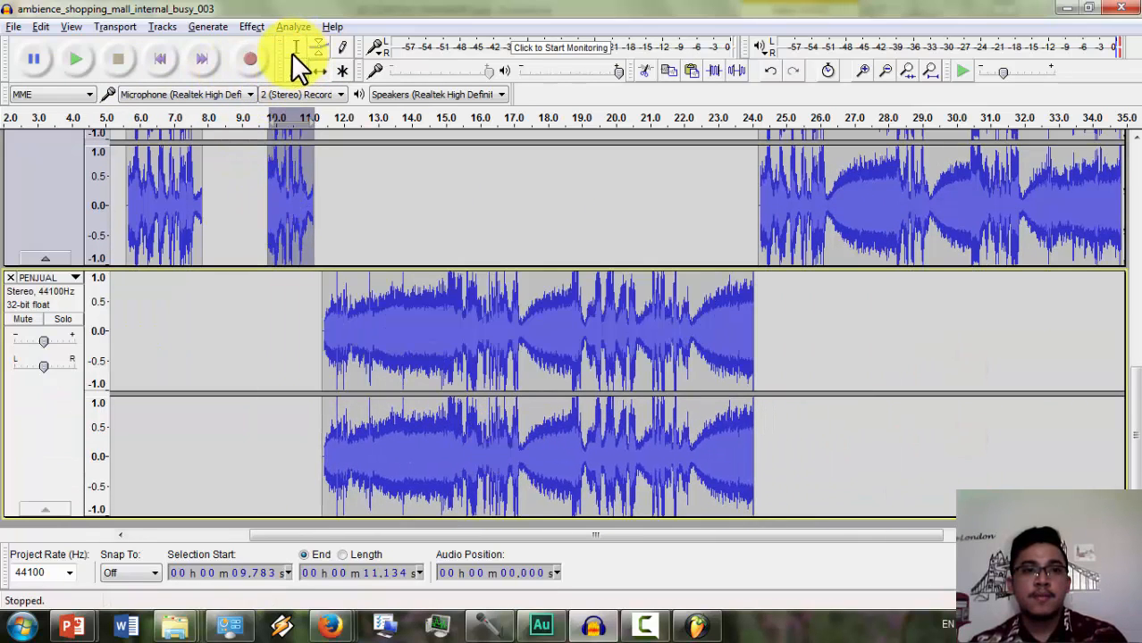
click(86, 57)
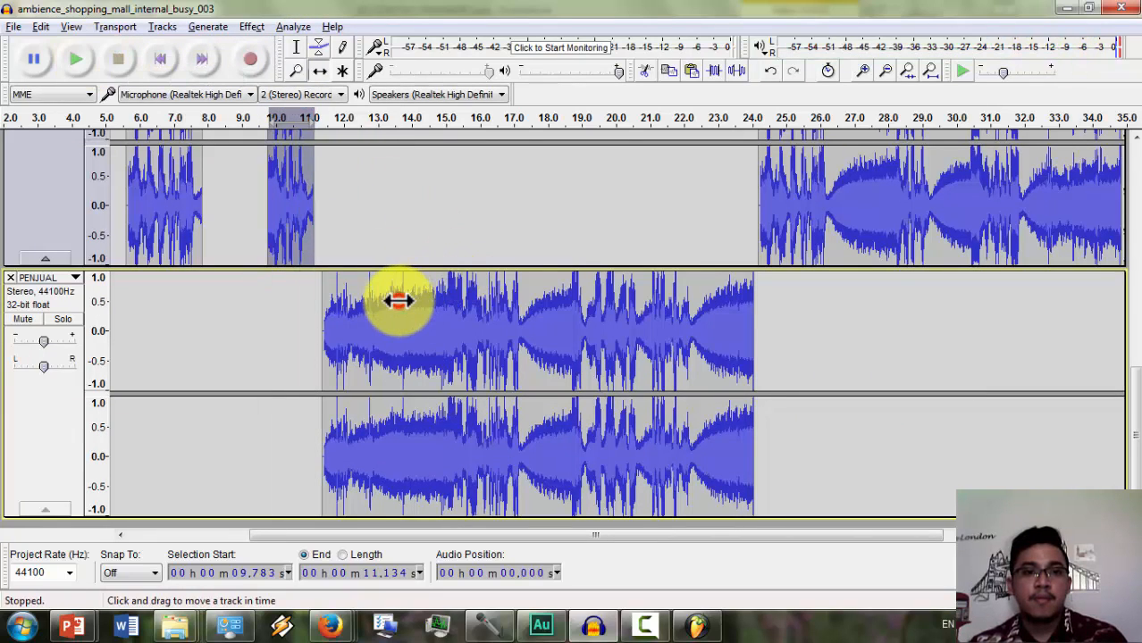
click(423, 315)
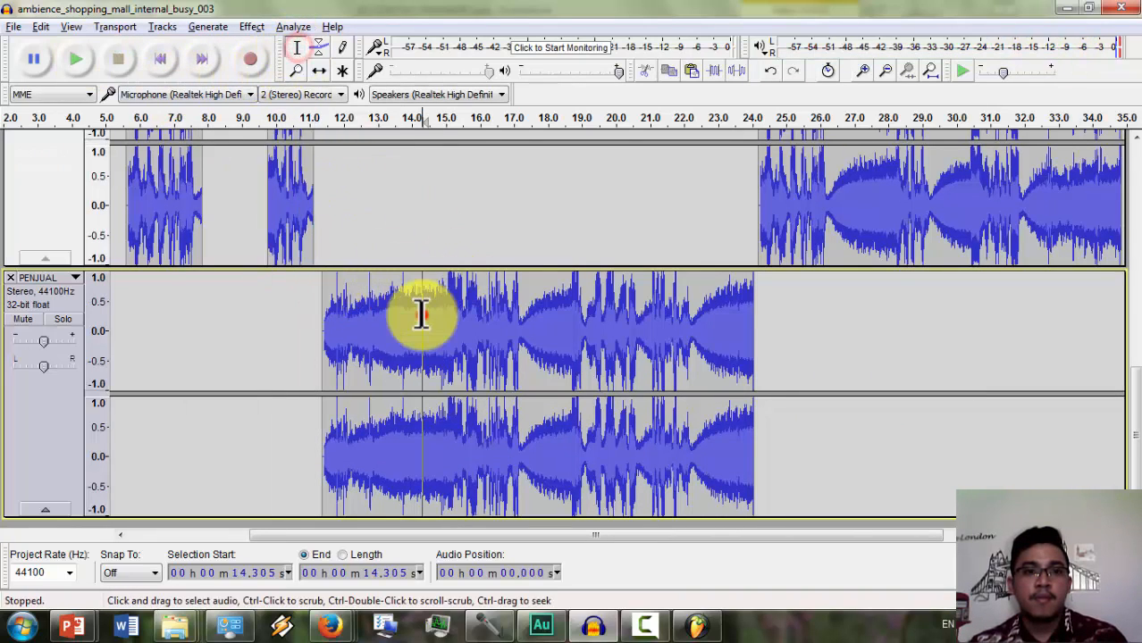
click(88, 63)
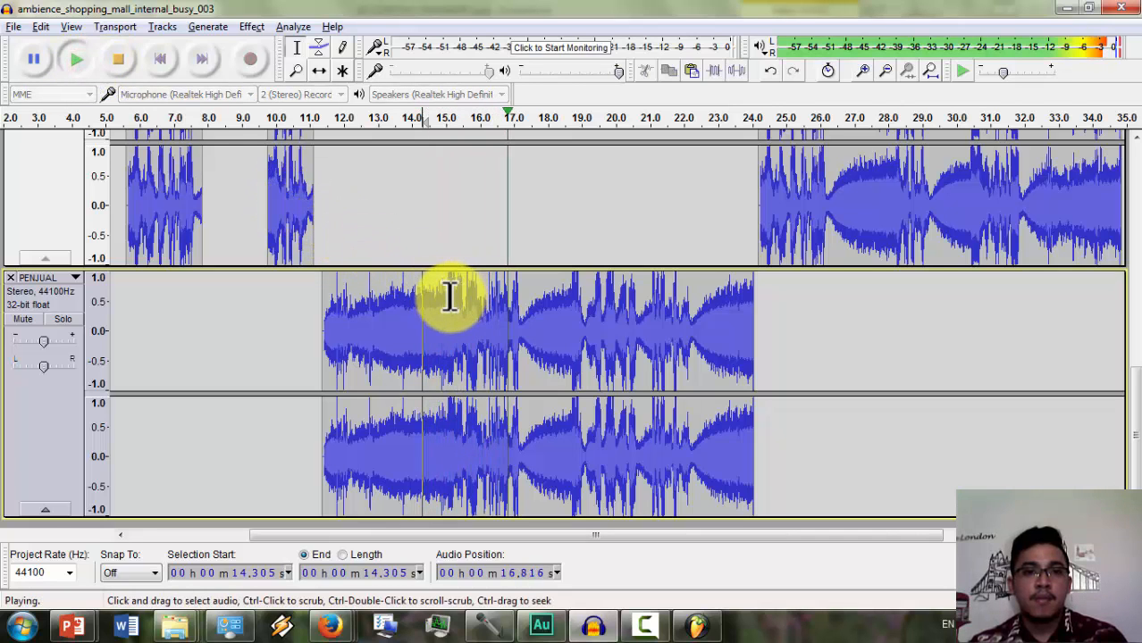
click(125, 59)
- Copy the PENJUAL audio from about 14.92 s to 17.30 s, paste it on the same track and shift the copy to start at about 11.13 s
drag(443, 311, 523, 320)
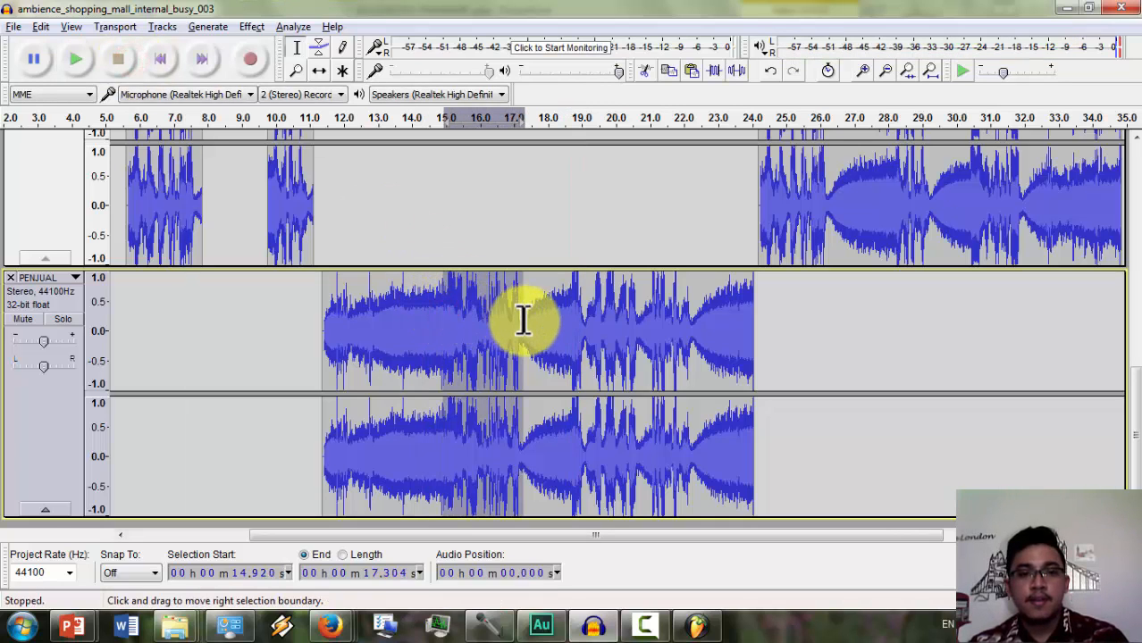
key(ctrl+c)
click(184, 332)
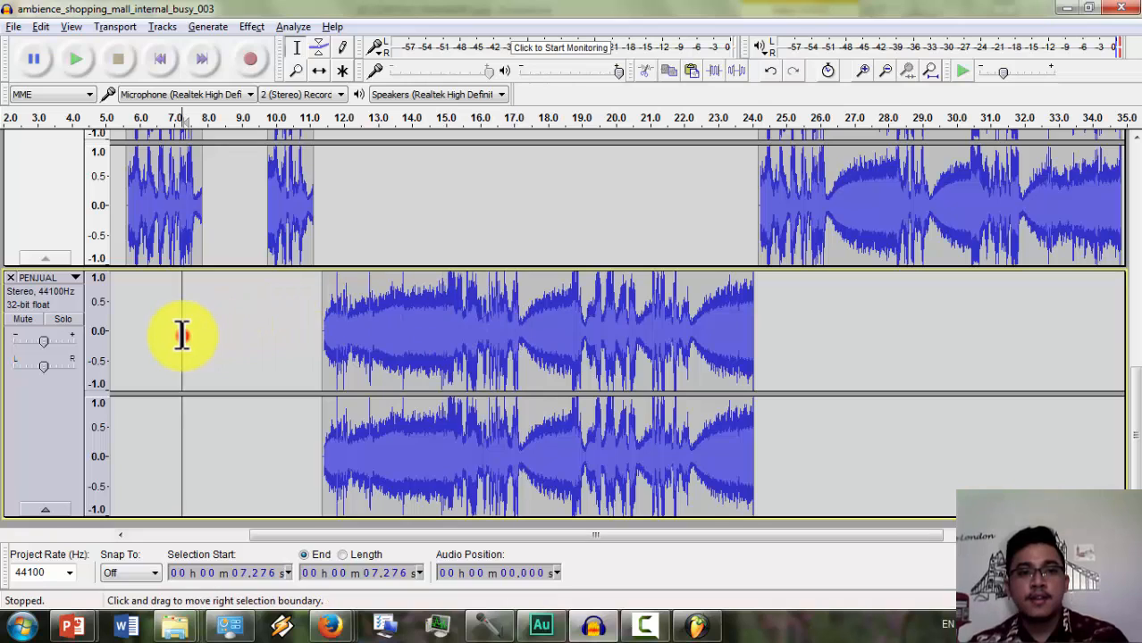
key(ctrl+v)
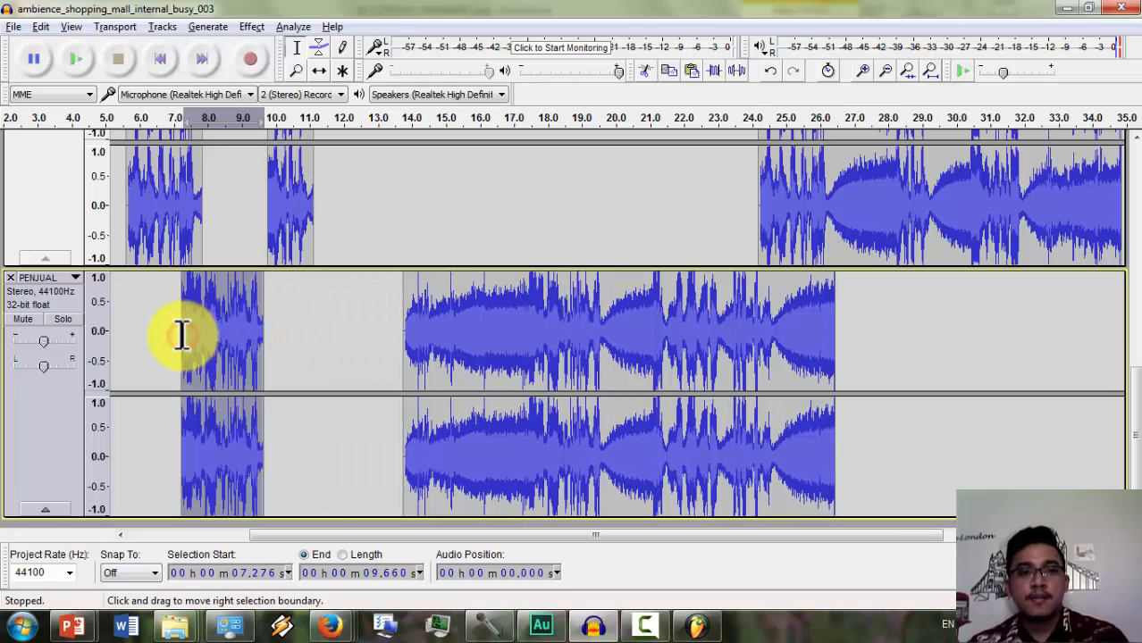
click(318, 71)
drag(224, 333, 355, 340)
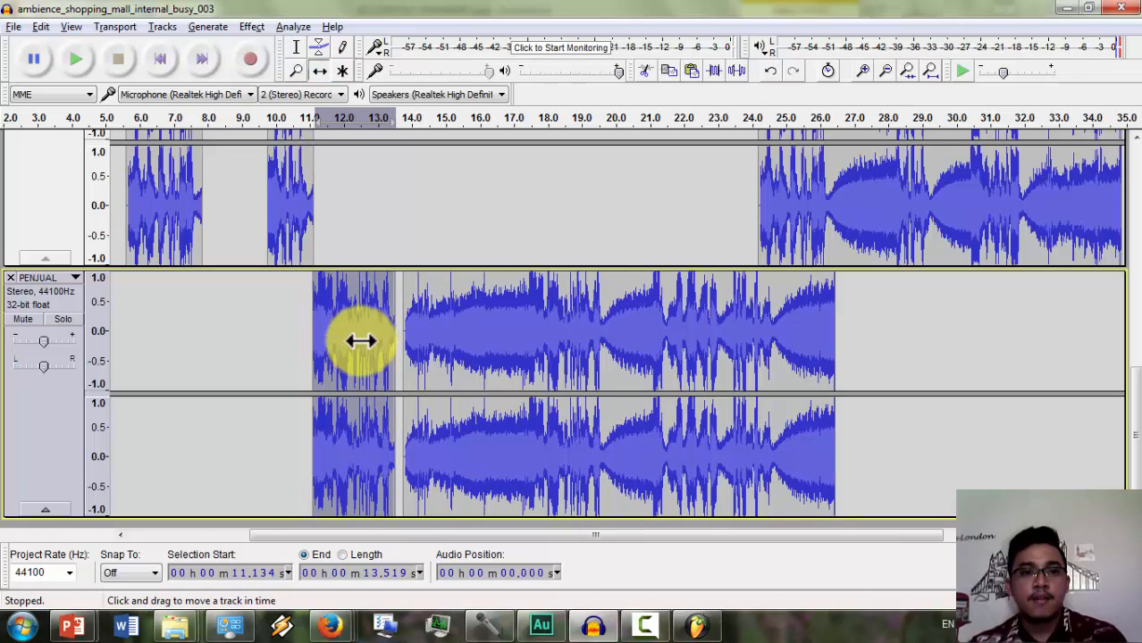
- Time-shift the long IBU clip to start at about 18.6 s and the long PENJUAL clip to start at about 29.2 s
drag(510, 339, 645, 356)
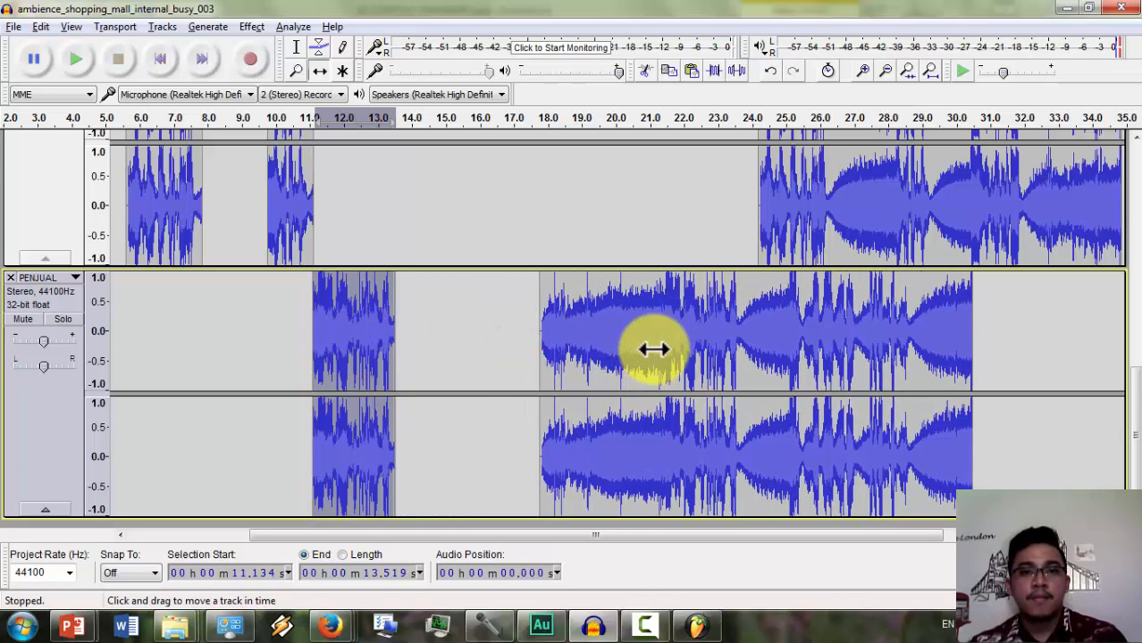
scroll(653, 349, up, 1)
drag(912, 255, 729, 248)
scroll(728, 248, up, 2)
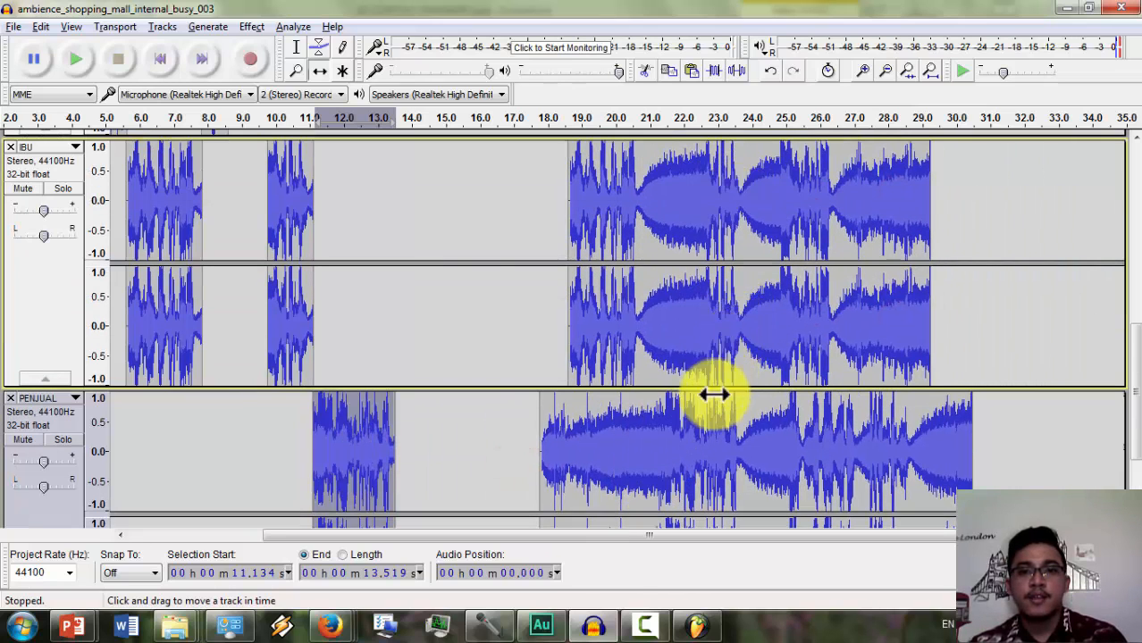
drag(652, 435, 987, 403)
scroll(887, 366, down, 1)
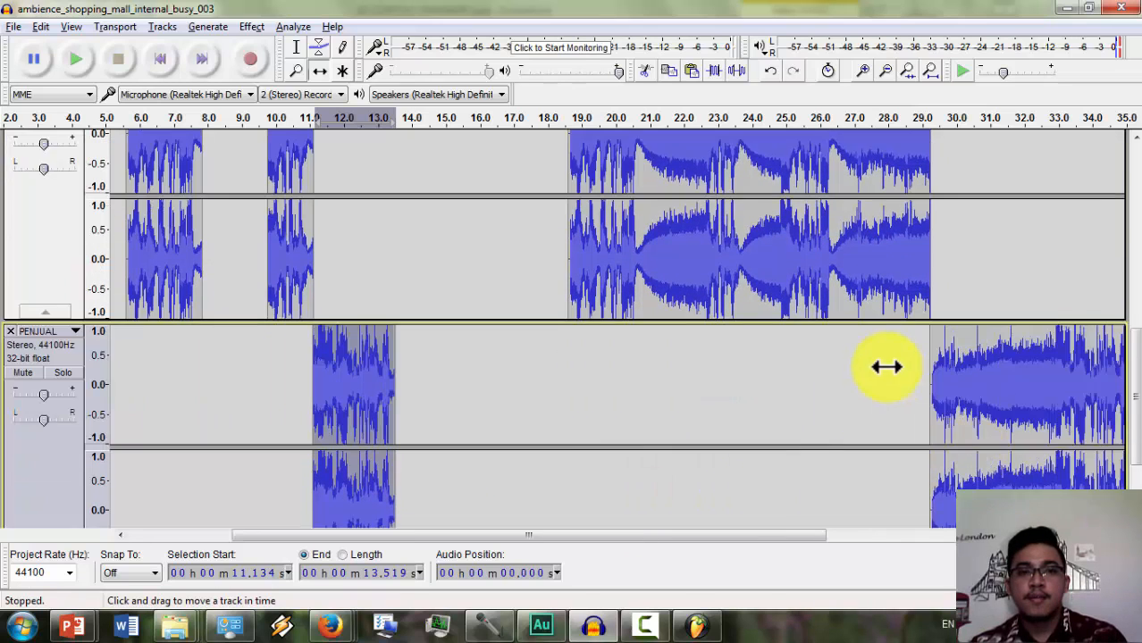
scroll(886, 367, up, 1)
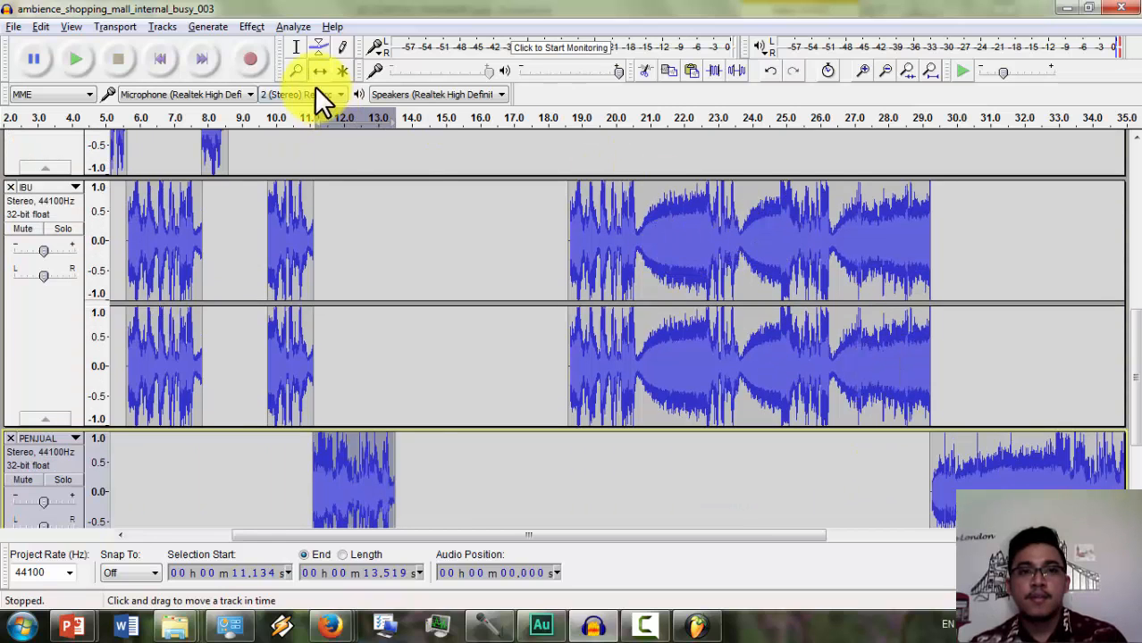
- Play the mix from about 25.5 s and again from about 23.7 s to locate the last IBU line
click(296, 46)
click(803, 226)
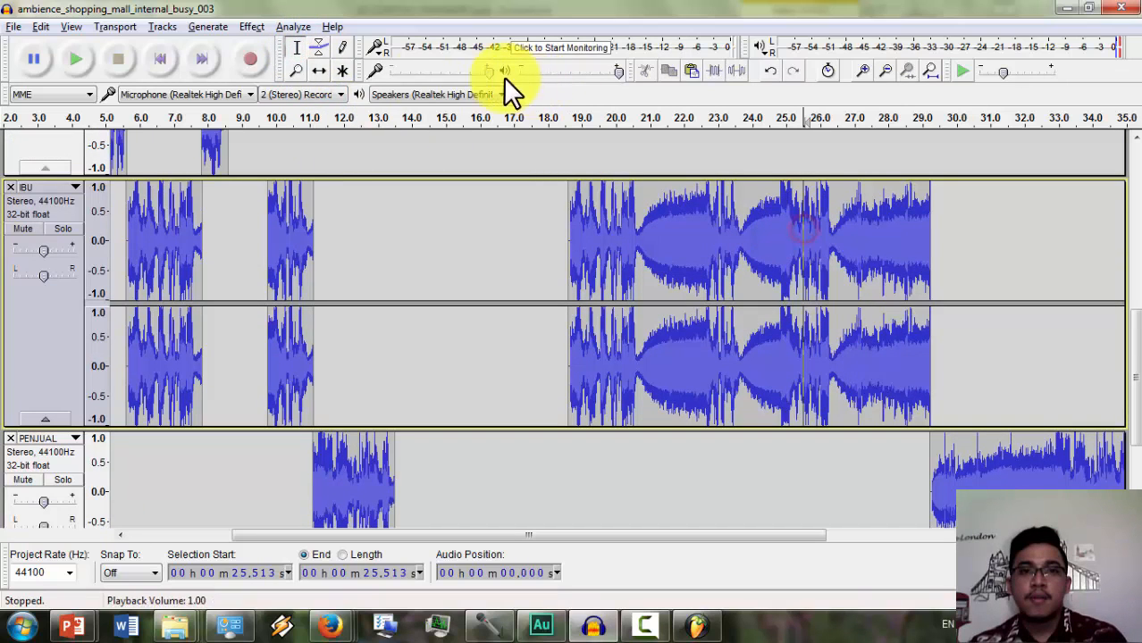
click(75, 58)
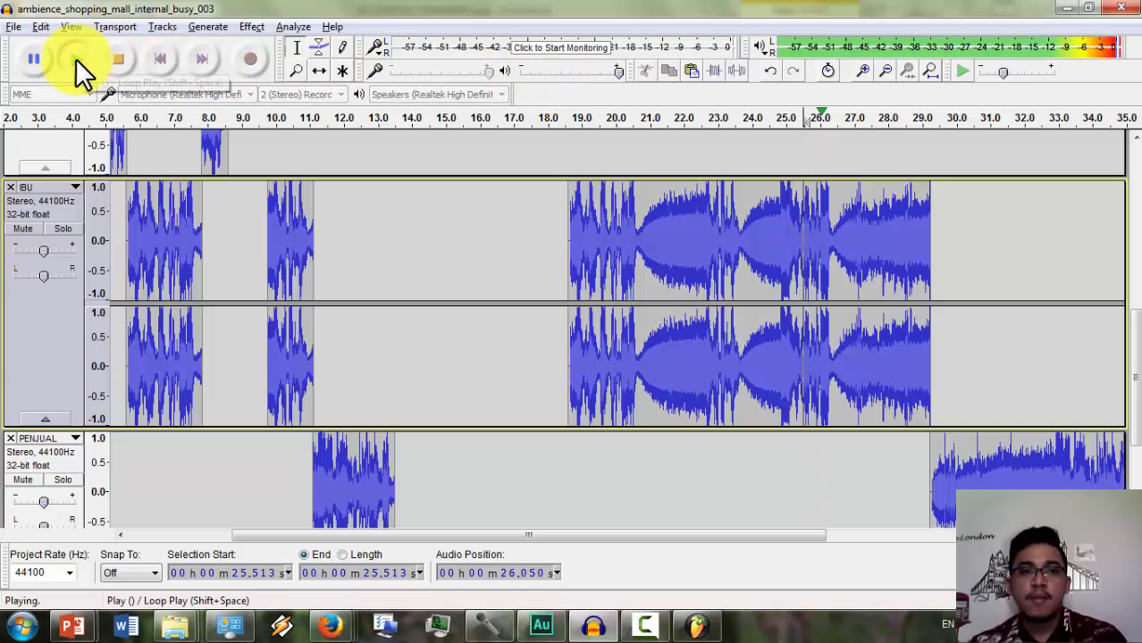
click(120, 60)
click(741, 242)
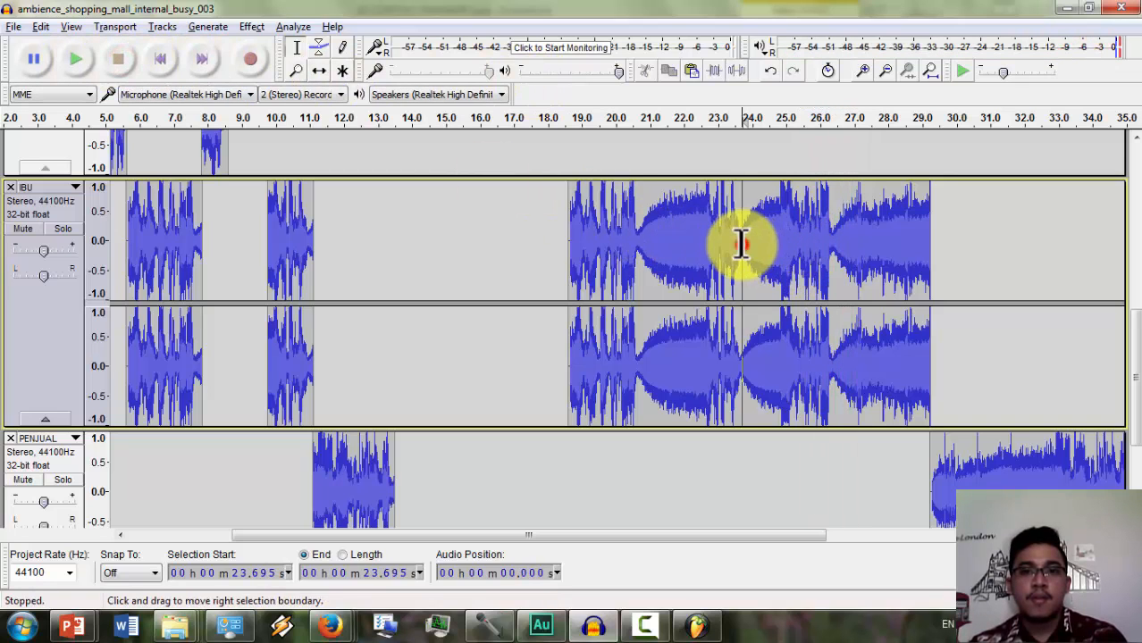
click(88, 56)
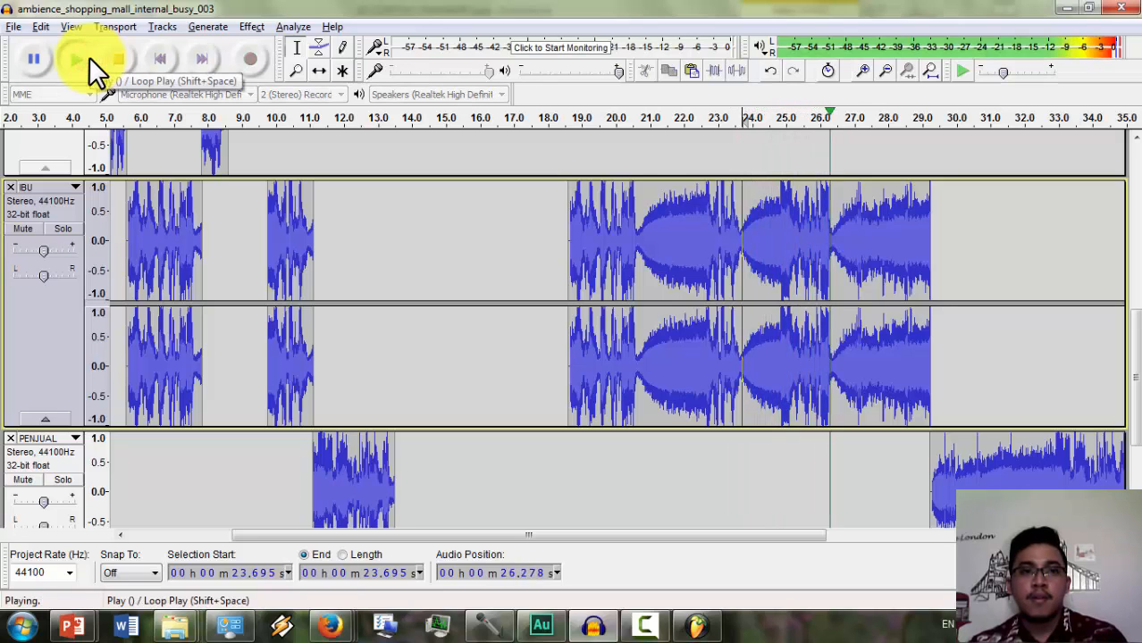
click(119, 59)
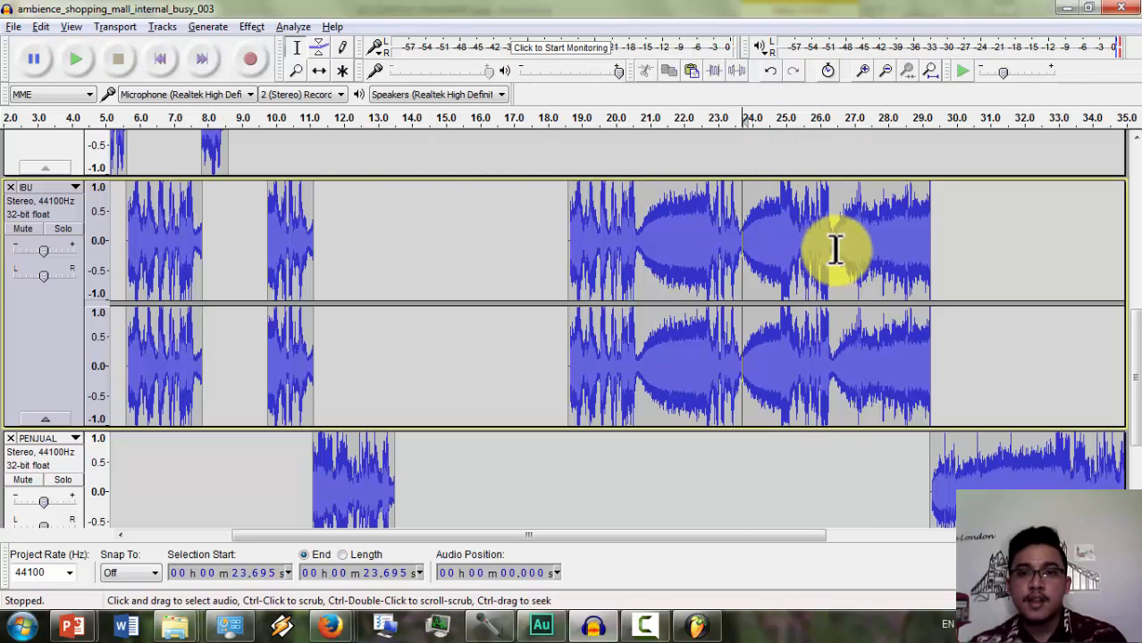
- Copy the IBU audio from about 24.73 s to 26.50 s to about 13.72 s, and delete the leftover IBU range from about 19.9 s to 31.7 s
drag(836, 250, 776, 247)
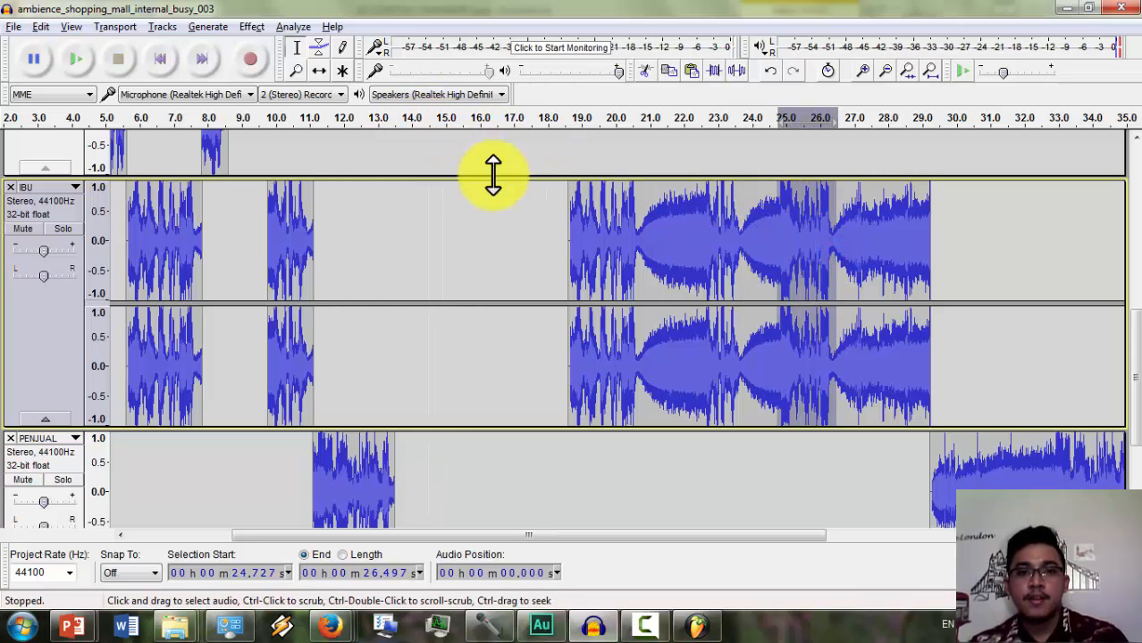
click(402, 261)
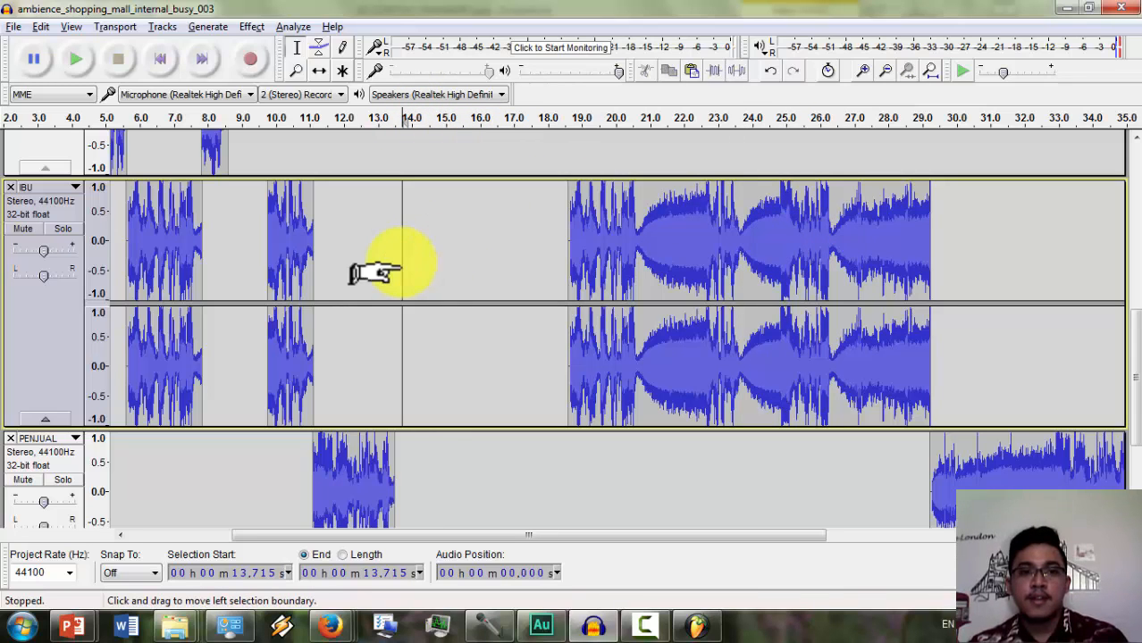
key(ctrl+v)
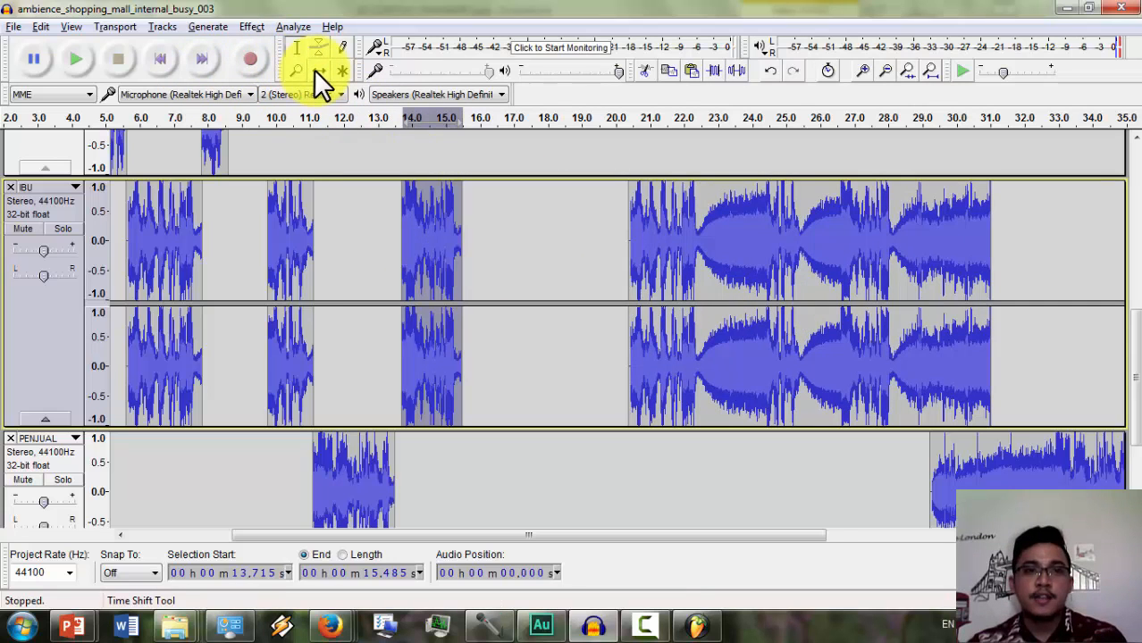
drag(1013, 272, 610, 252)
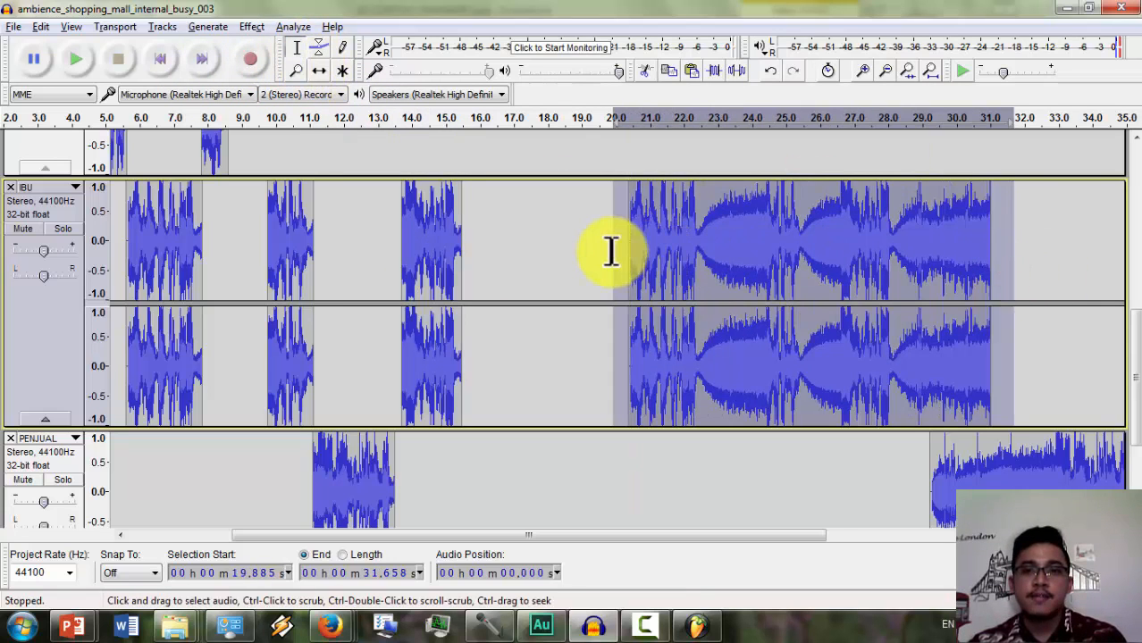
key(Delete)
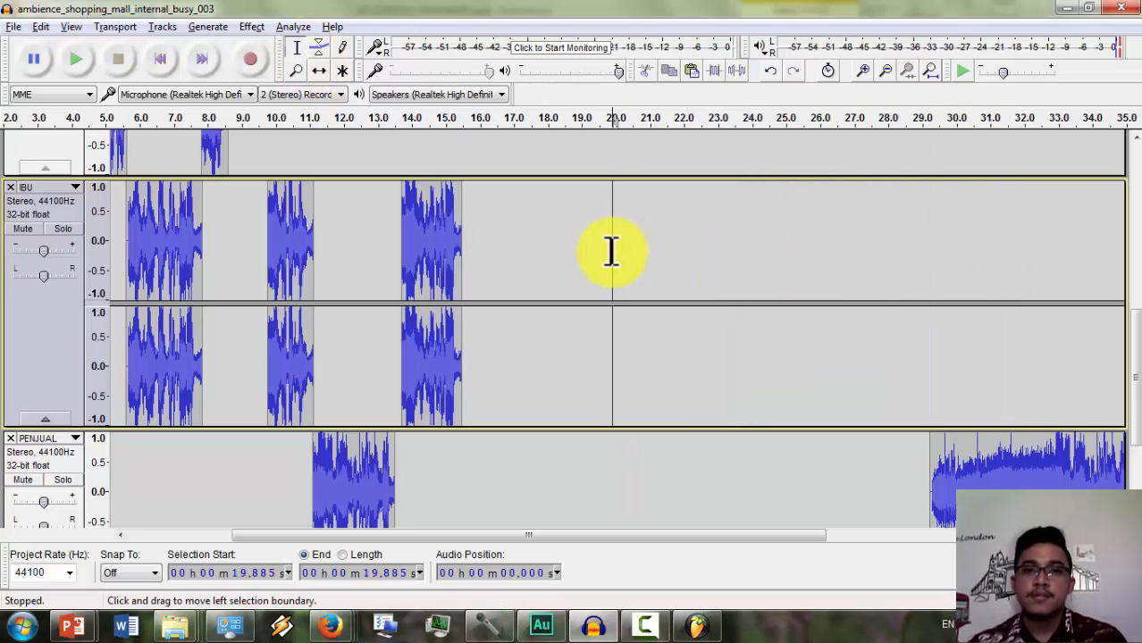
- Time-shift the remaining long PENJUAL clip earlier to start at about 16.9 s
scroll(586, 255, down, 4)
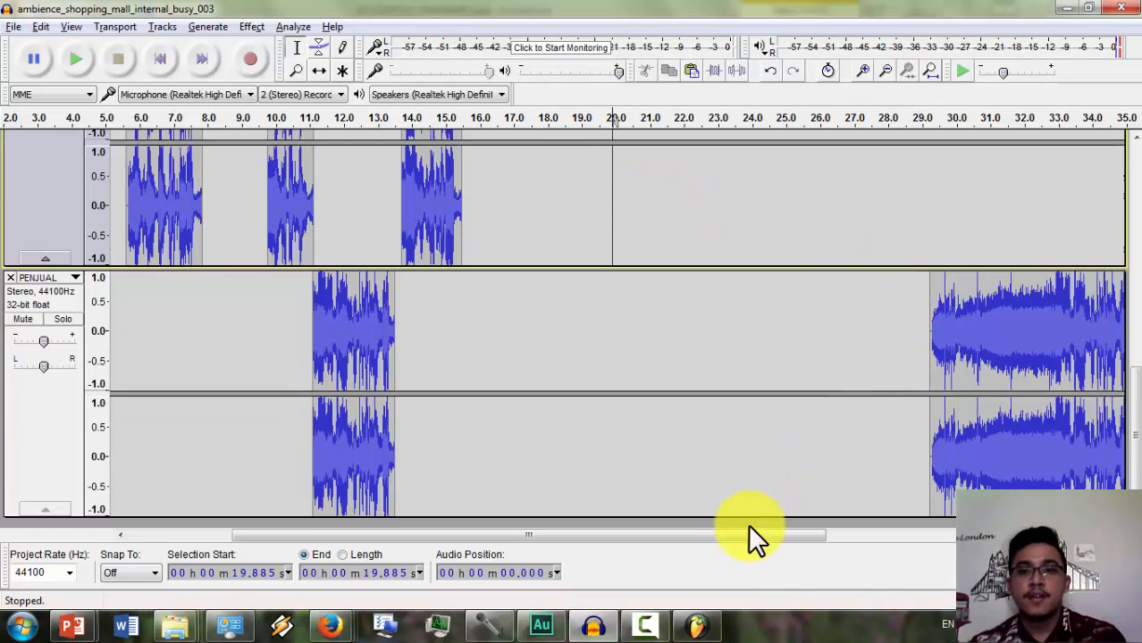
drag(738, 533, 786, 534)
drag(943, 350, 912, 352)
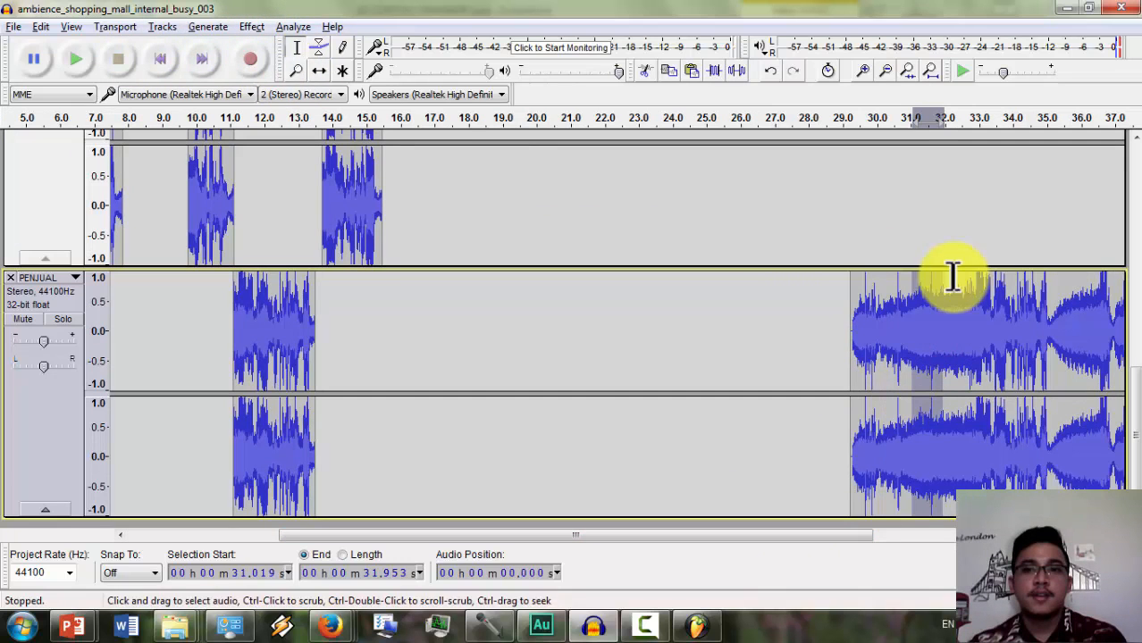
click(319, 70)
drag(978, 326, 556, 306)
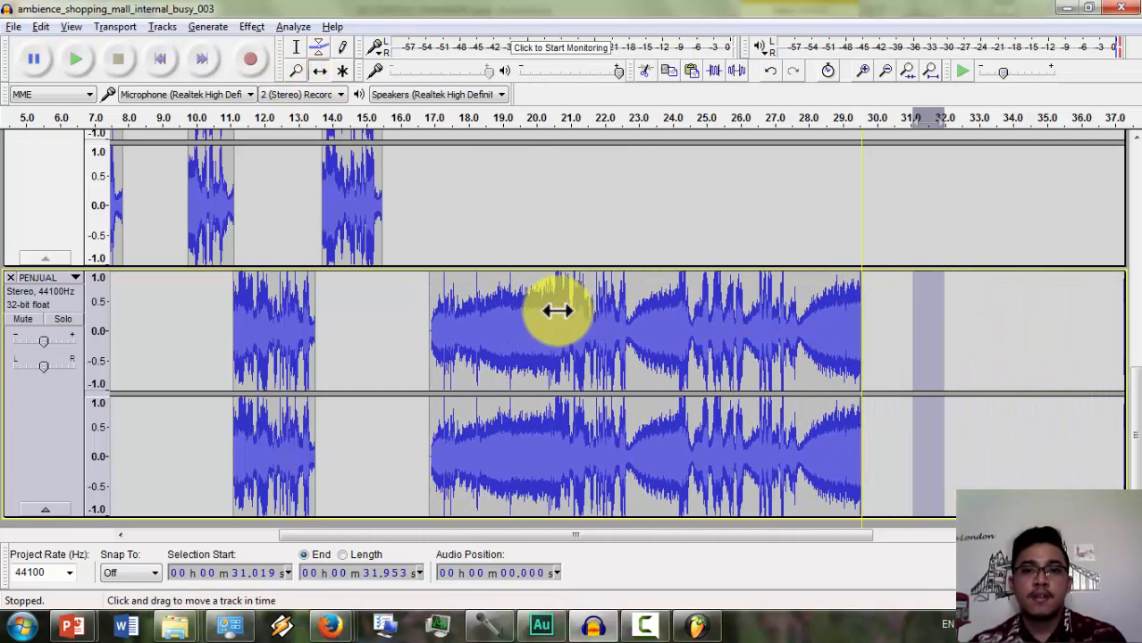
- Play the mix from about 21.8 s and again from about 24.0 s to locate the last PENJUAL line
click(296, 46)
click(598, 286)
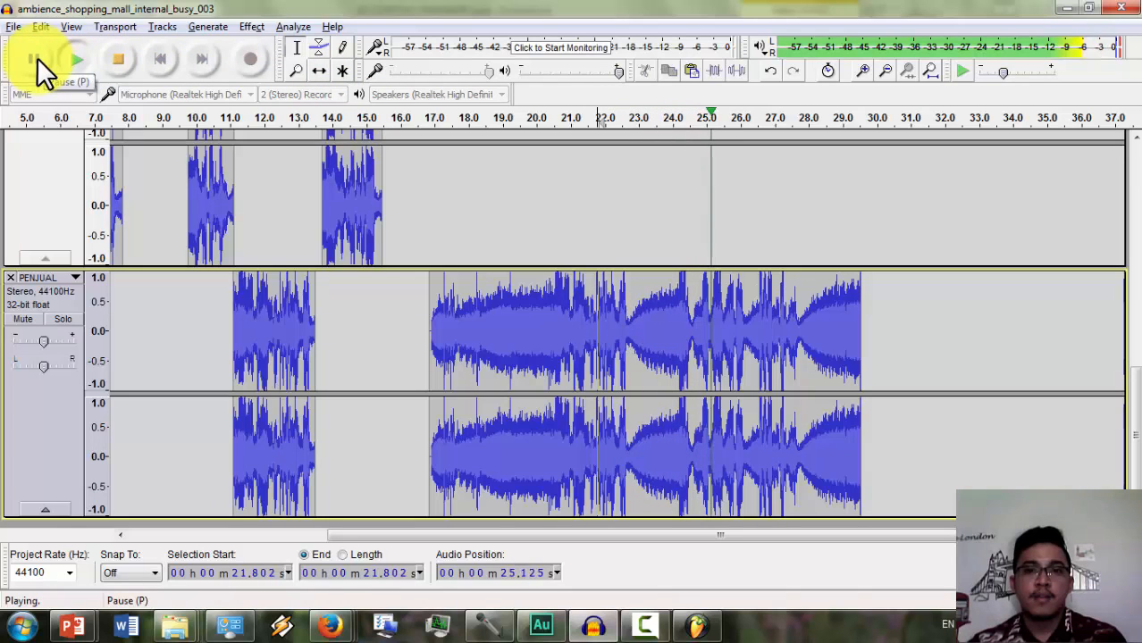
click(671, 335)
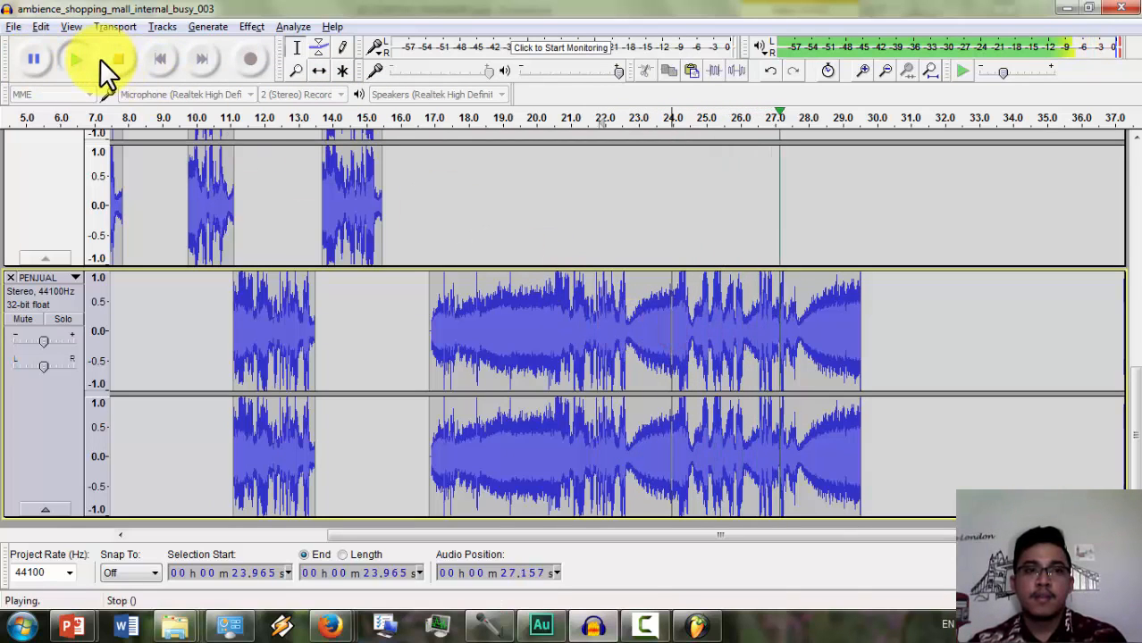
click(85, 59)
click(72, 59)
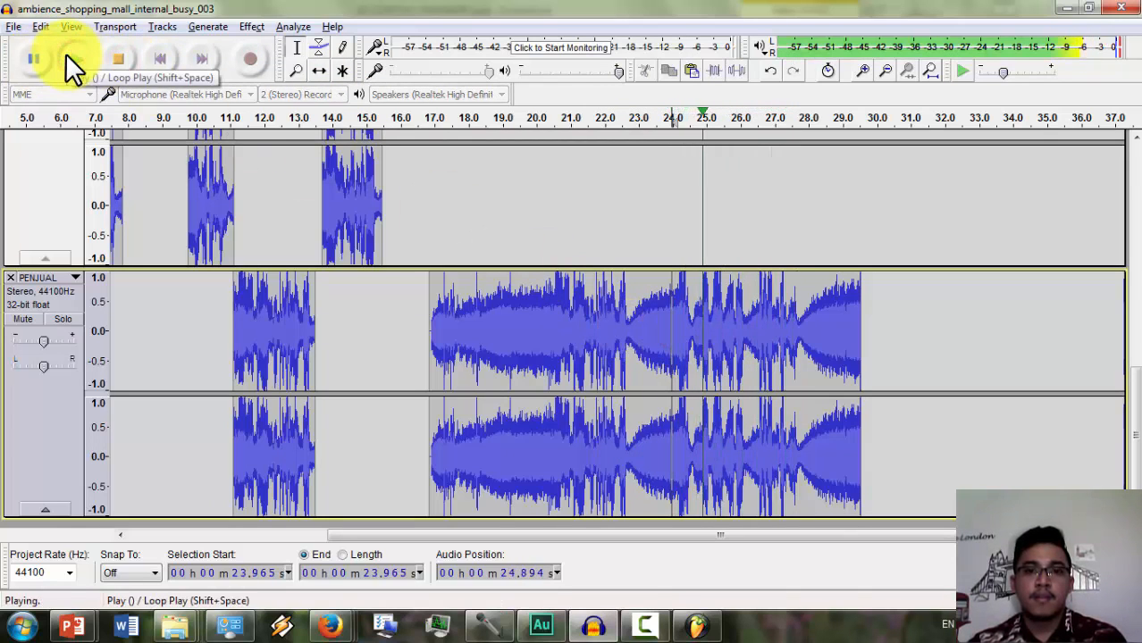
click(126, 59)
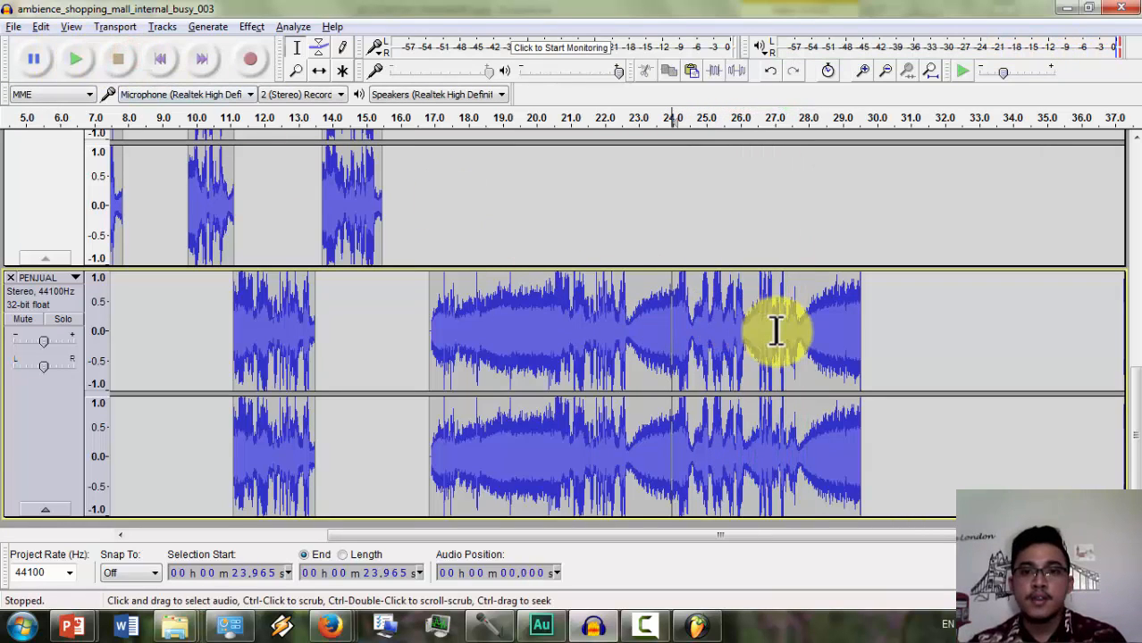
- Copy the PENJUAL audio from about 23.97 s to 27.95 s to about 31.63 s, and delete the leftover range from about 16.6 s to 29.8 s
drag(804, 330, 713, 324)
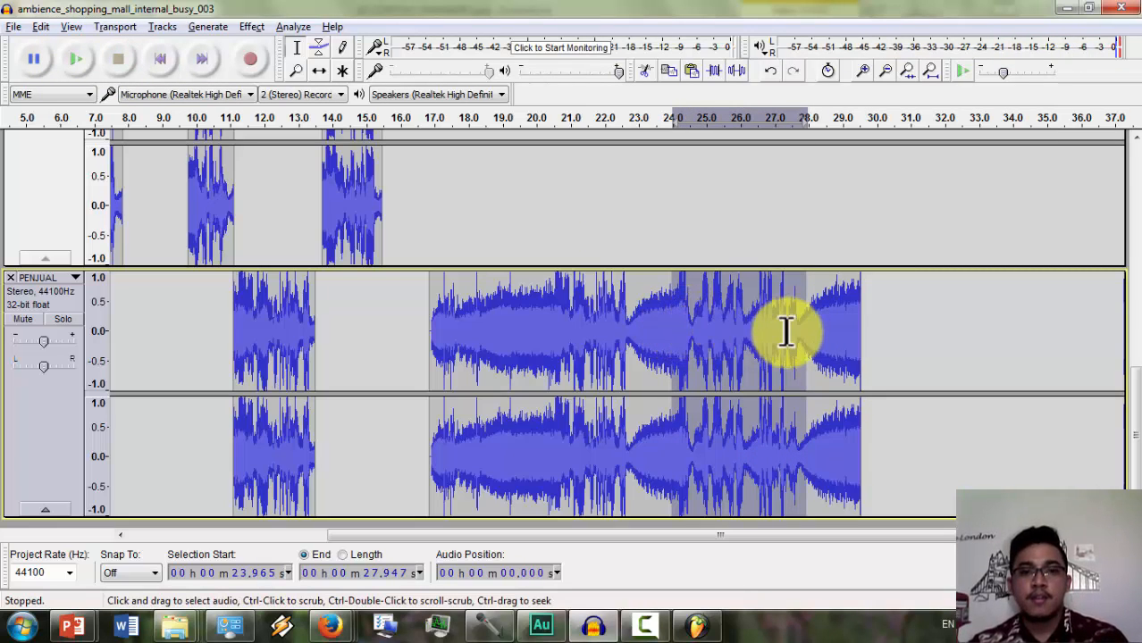
click(933, 382)
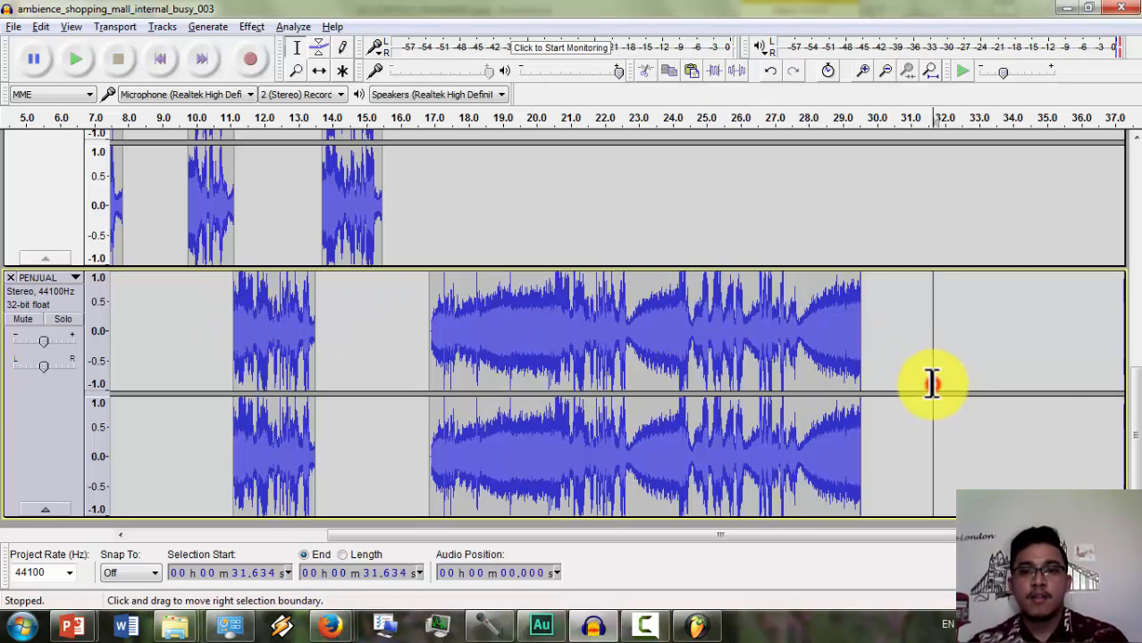
key(ctrl+v)
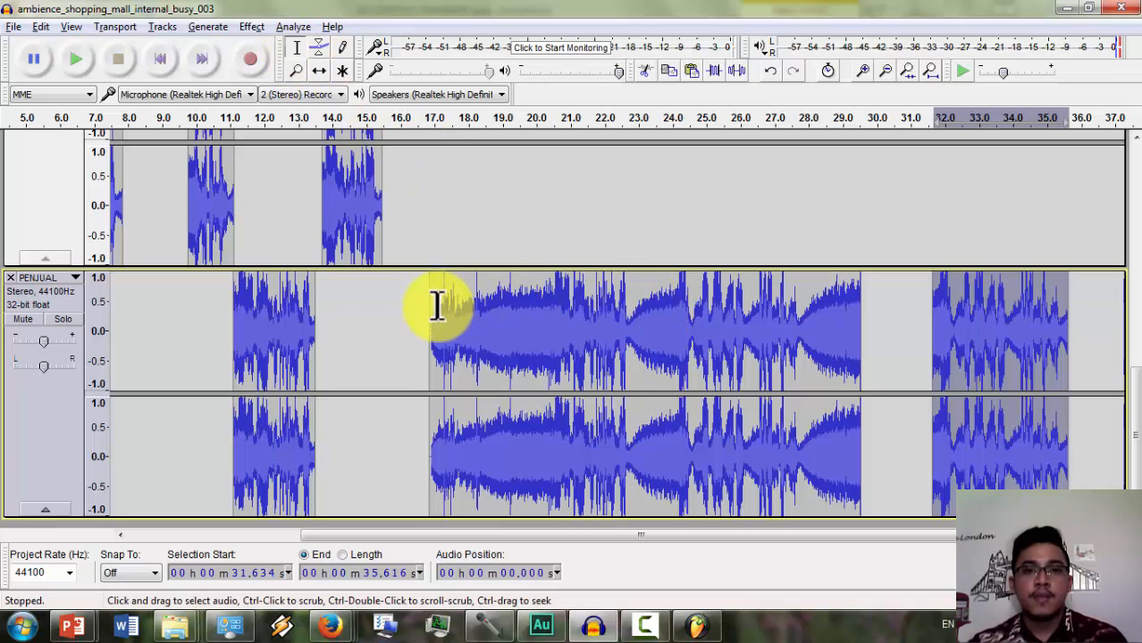
drag(420, 322, 870, 344)
key(Delete)
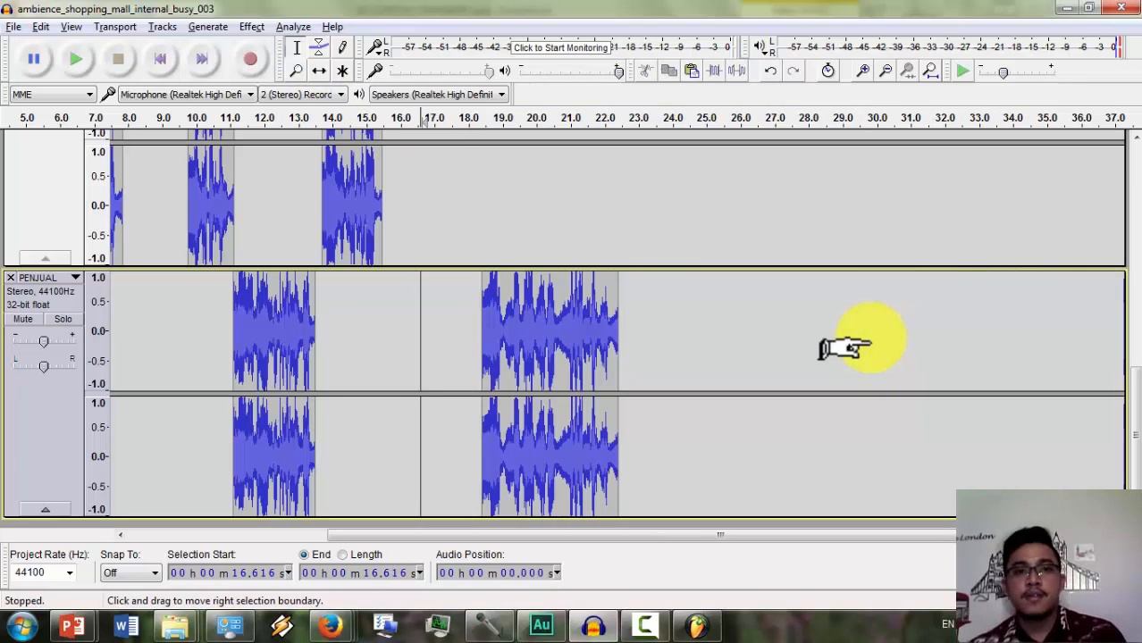
- Time-shift the last PENJUAL clip to start at about 15.4 s, directly after the last IBU clip
click(320, 72)
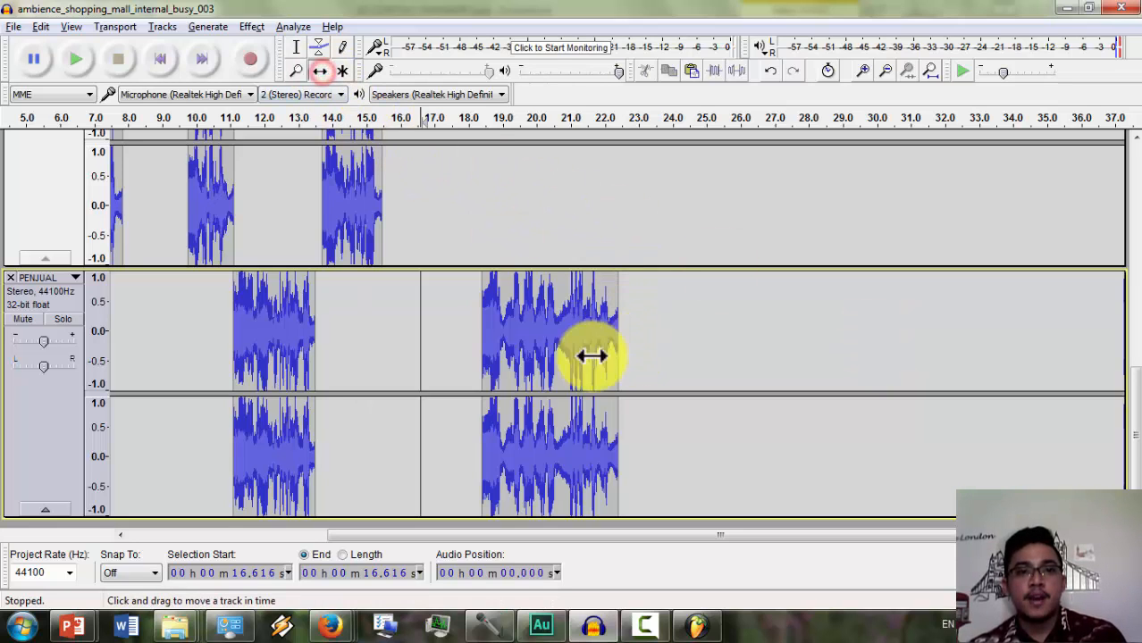
drag(591, 357, 439, 352)
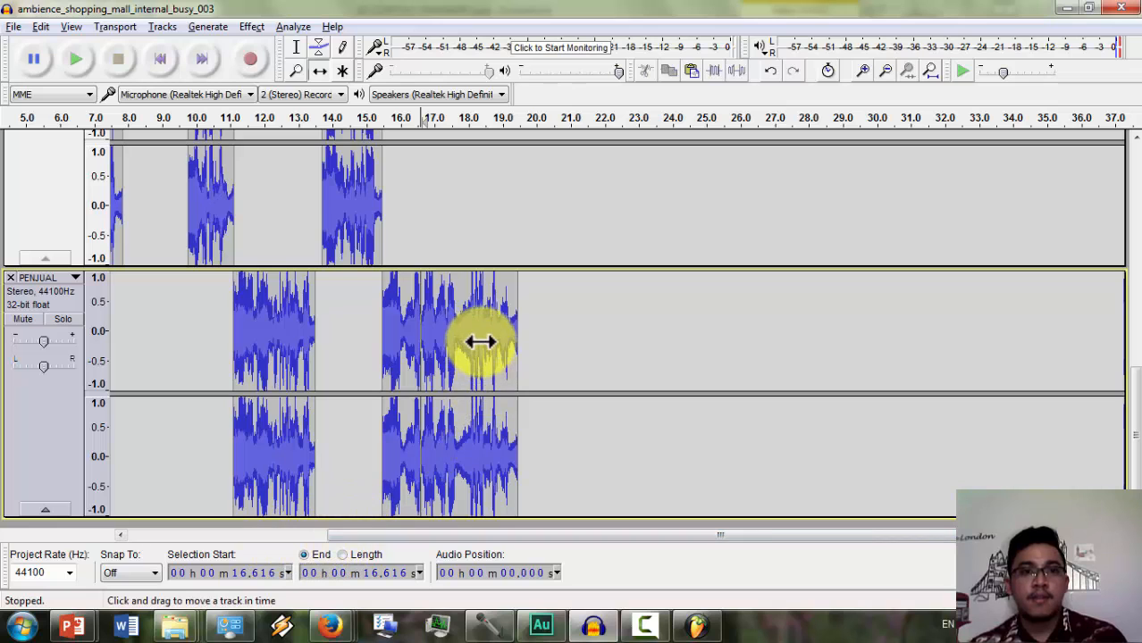
scroll(480, 340, down, 2)
scroll(308, 347, up, 1)
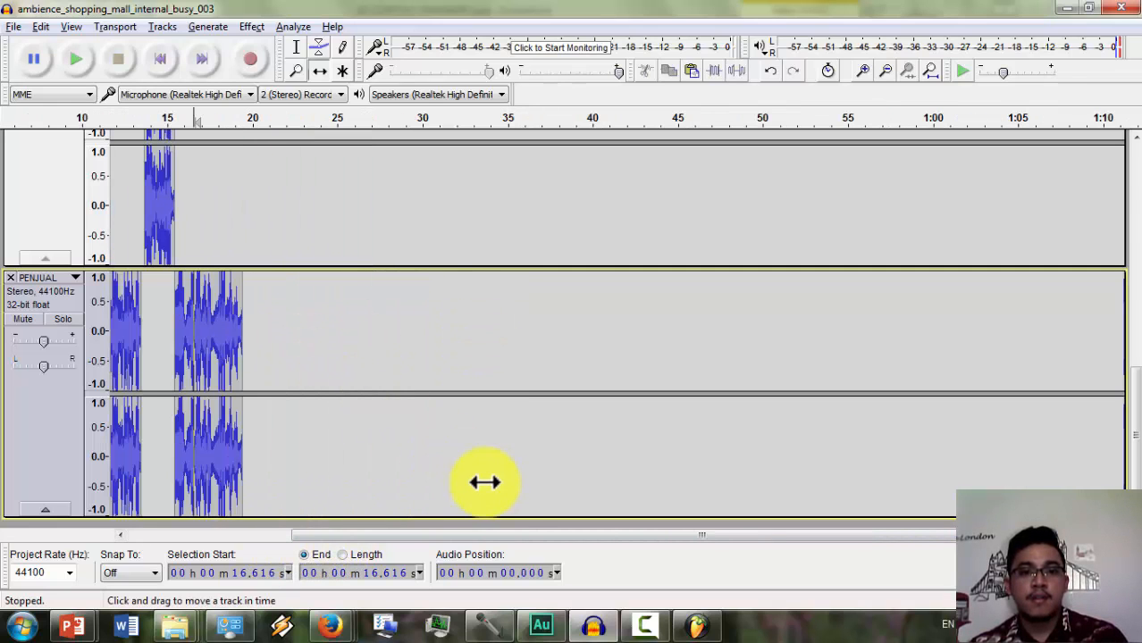
drag(516, 538, 203, 535)
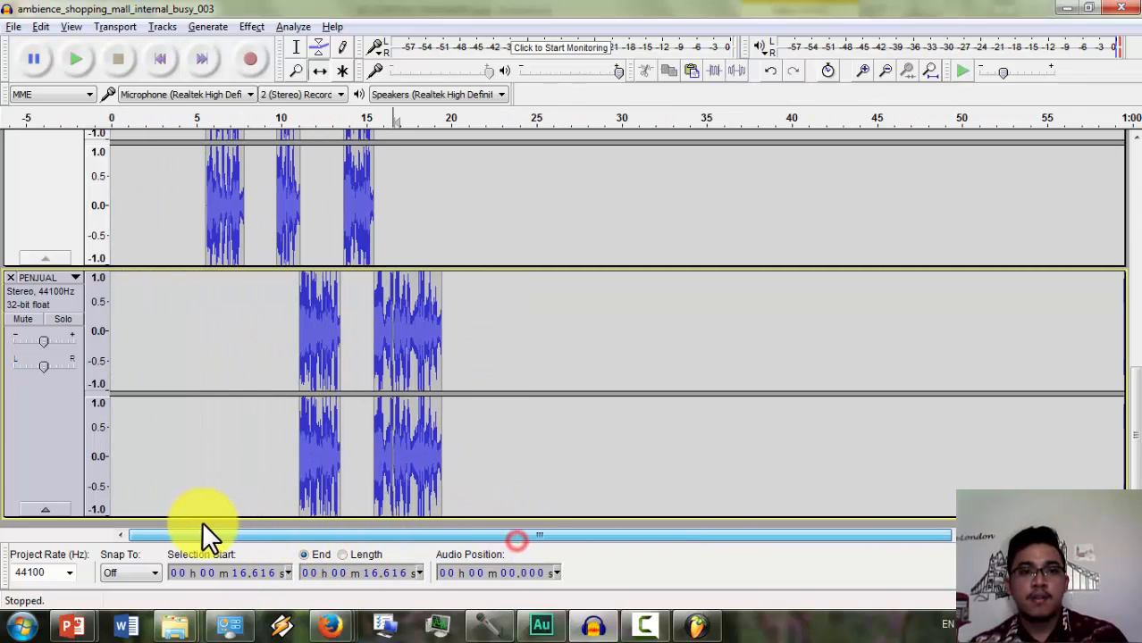
- Review the order of the ANAK, IBU and PENJUAL clips against the ambience across all tracks
click(71, 284)
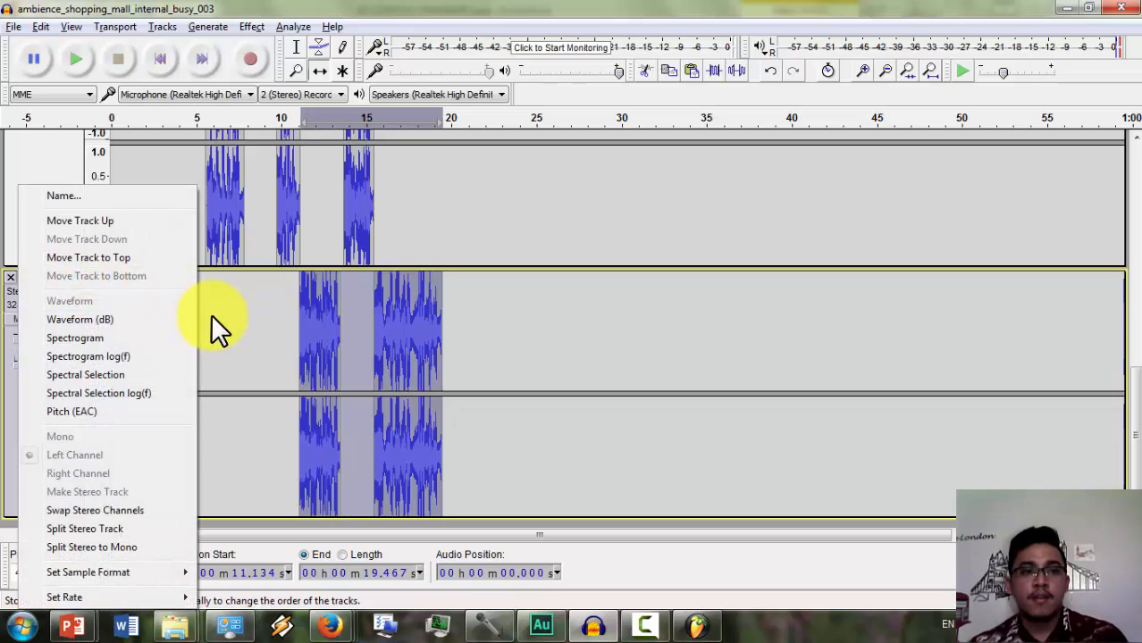
click(212, 314)
click(74, 275)
click(215, 315)
scroll(102, 316, up, 8)
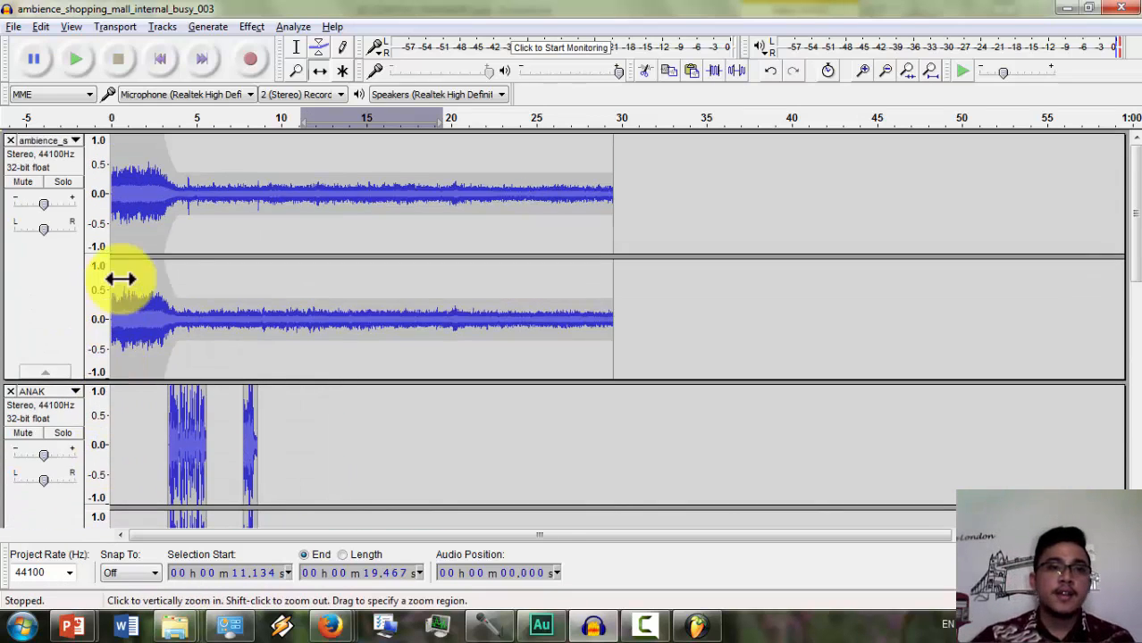
scroll(250, 227, down, 8)
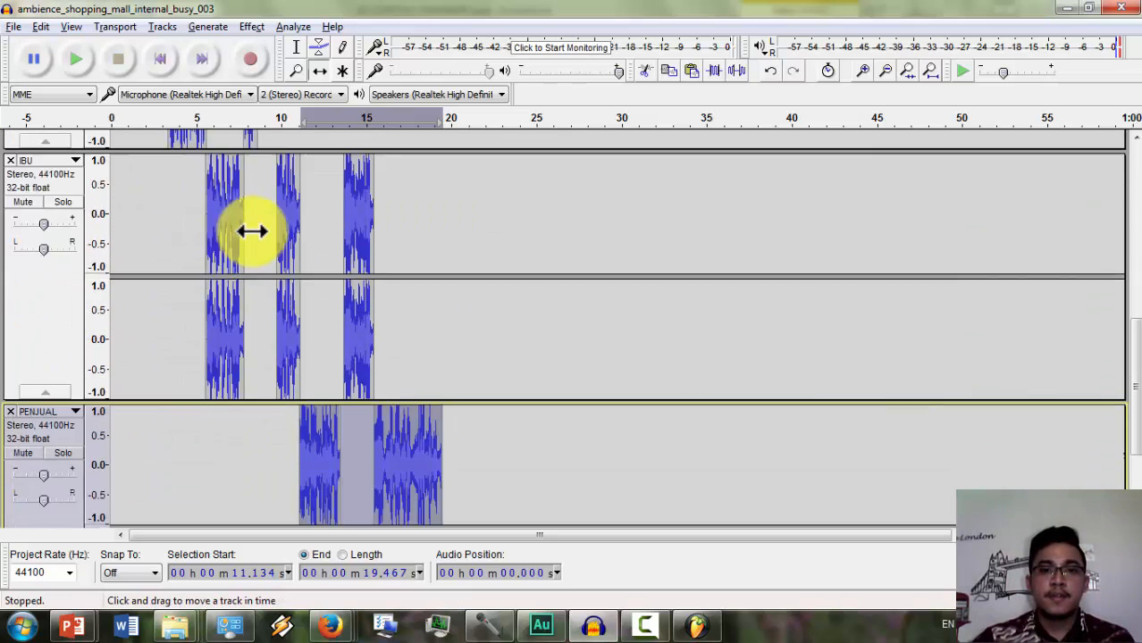
scroll(250, 230, down, 3)
scroll(250, 229, up, 7)
scroll(432, 355, down, 3)
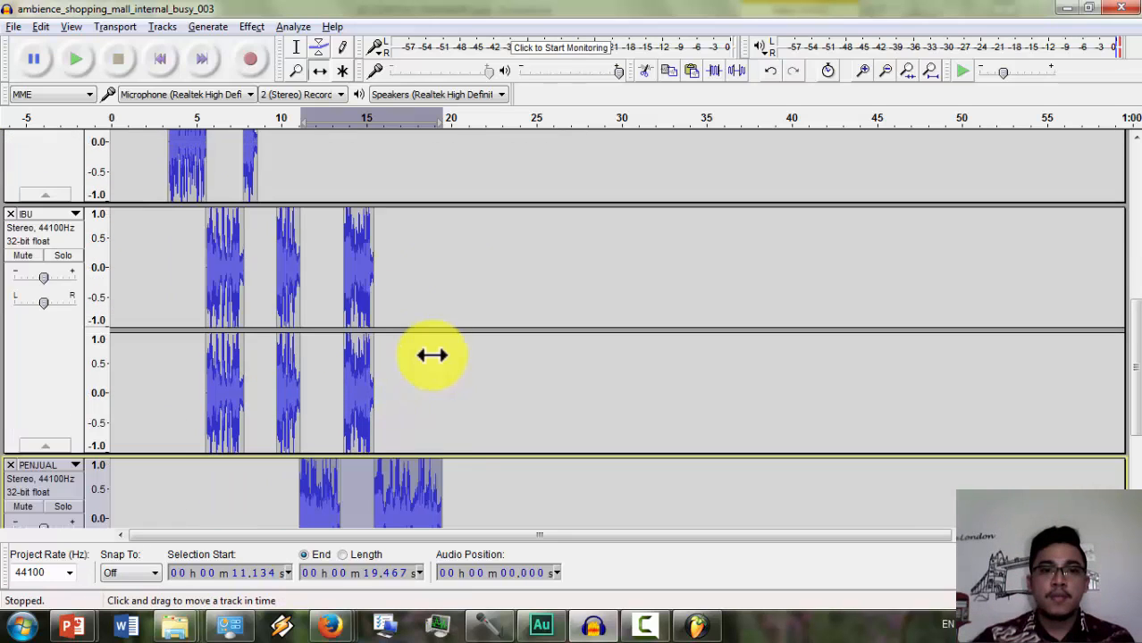
scroll(445, 463, down, 3)
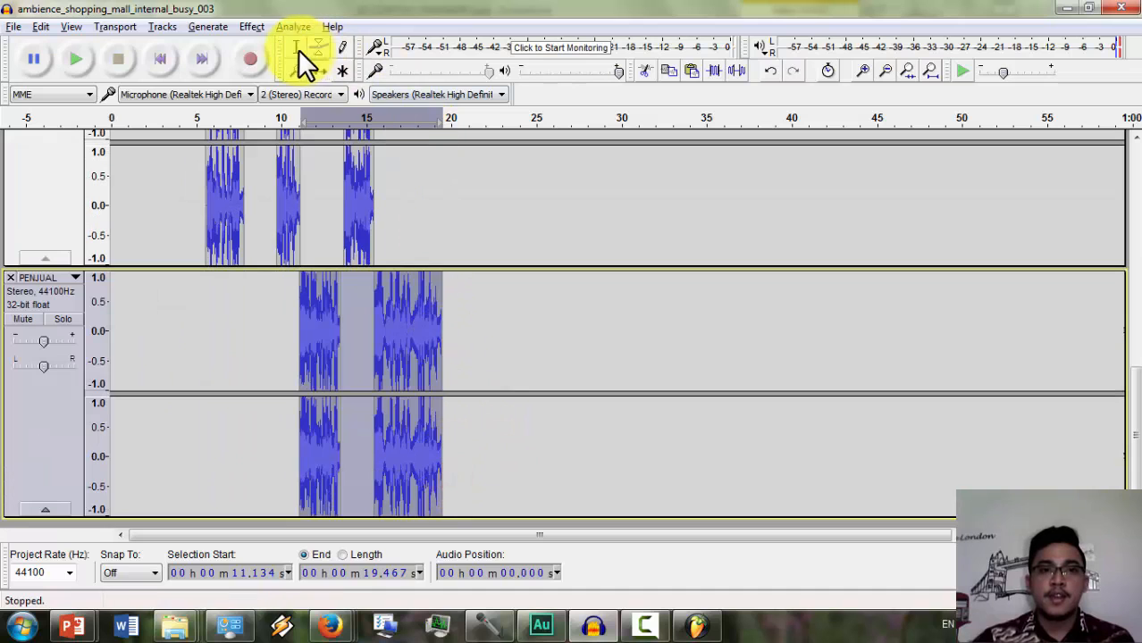
- Delete the end of the ambience track from about 20.06 s onward, just past the last PENJUAL clip
click(441, 183)
scroll(438, 188, up, 8)
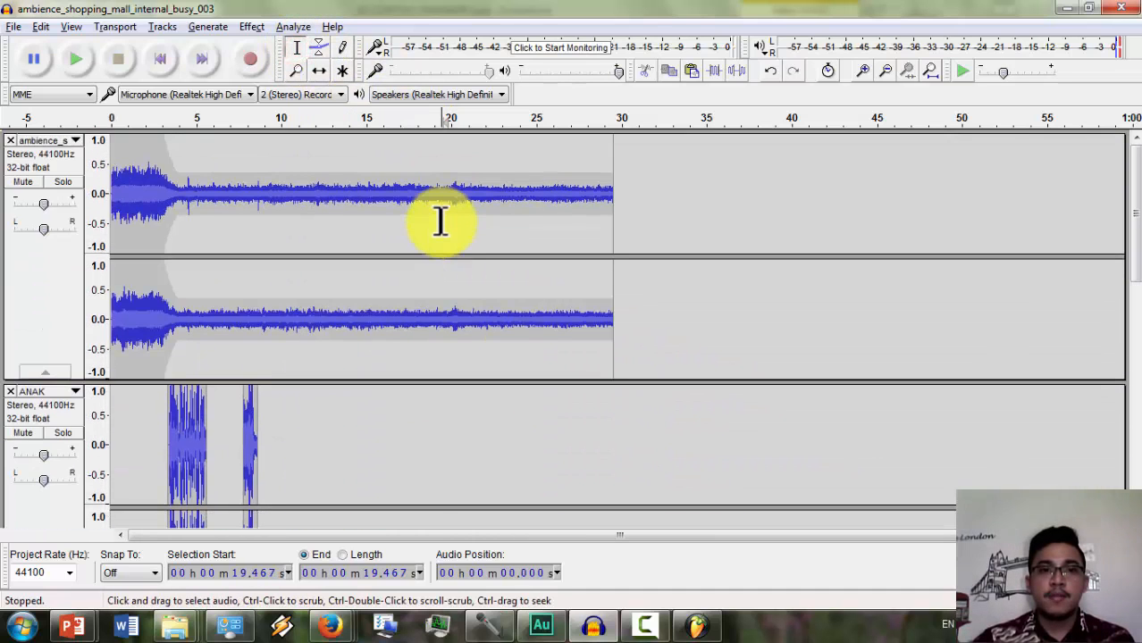
click(441, 222)
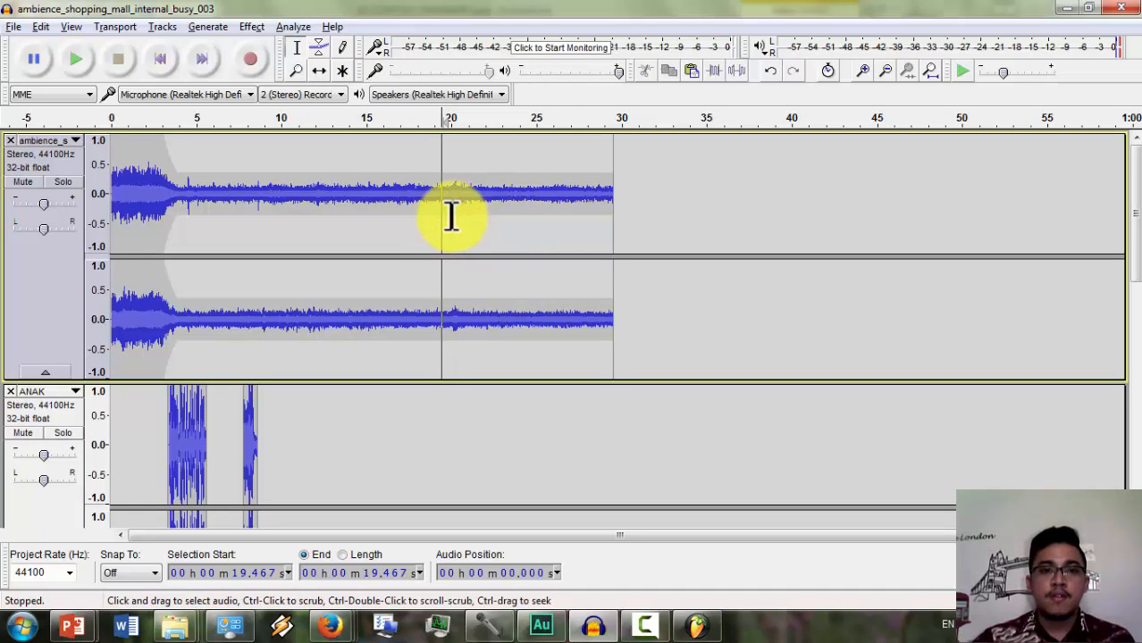
drag(452, 216, 618, 219)
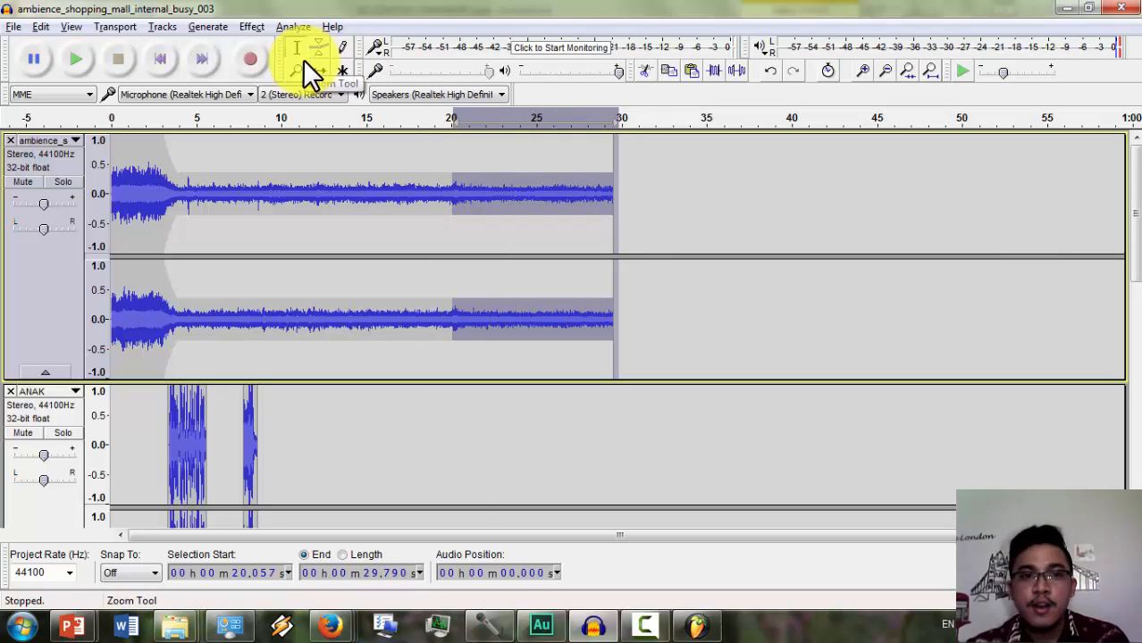
key(Delete)
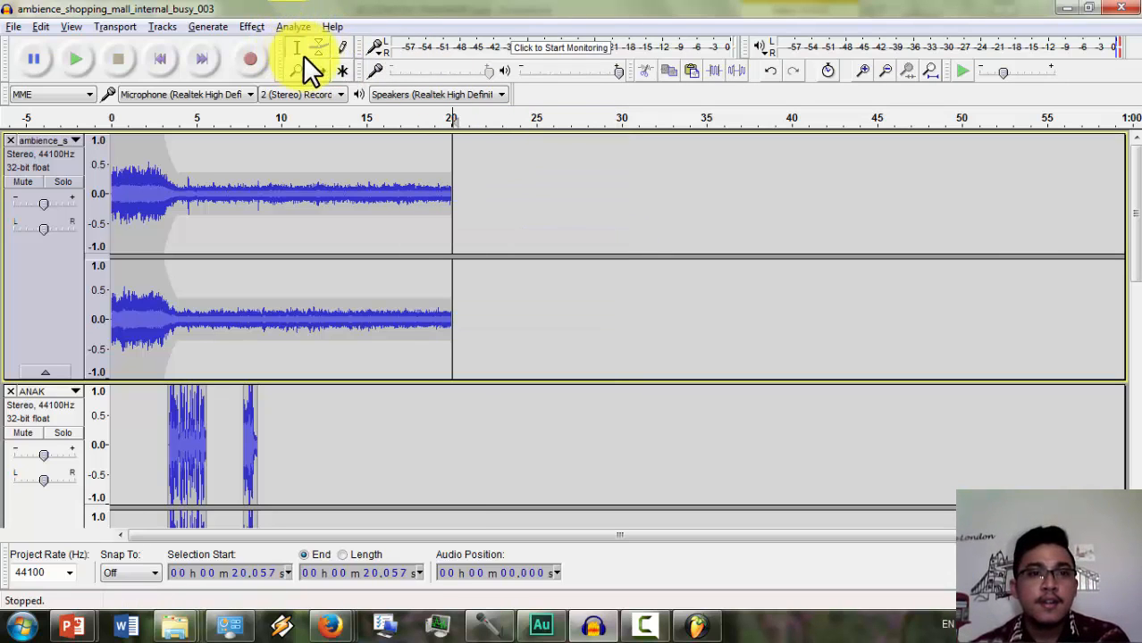
- Raise the ambience envelope back to full level between about 17.2 s and 18.6 s to fade it up at the end
click(317, 51)
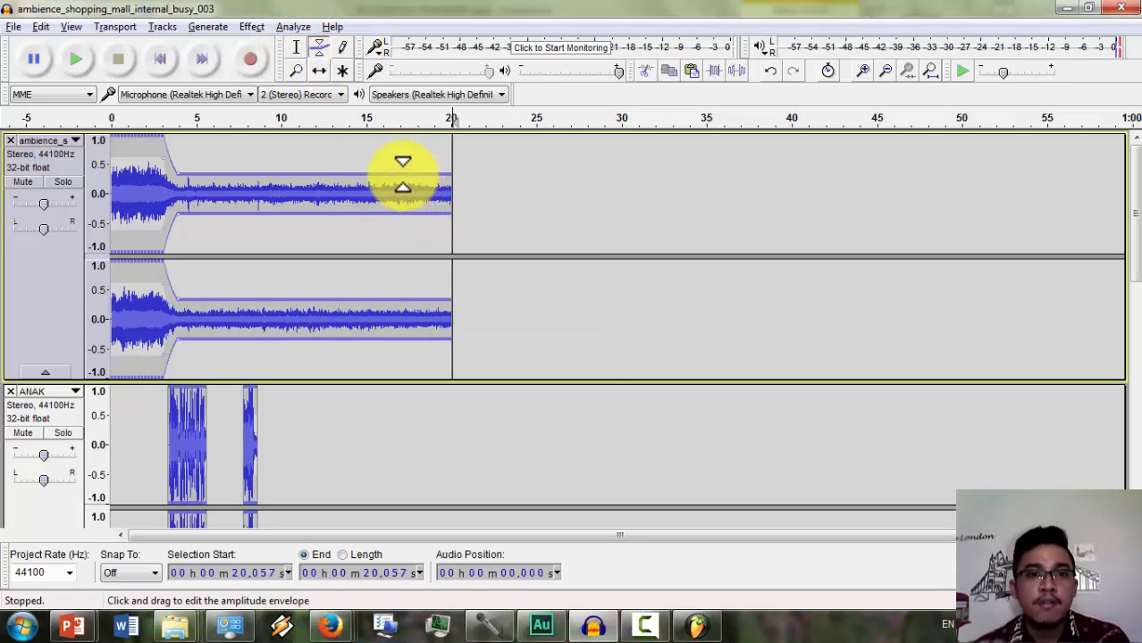
drag(402, 174, 428, 134)
scroll(428, 143, down, 5)
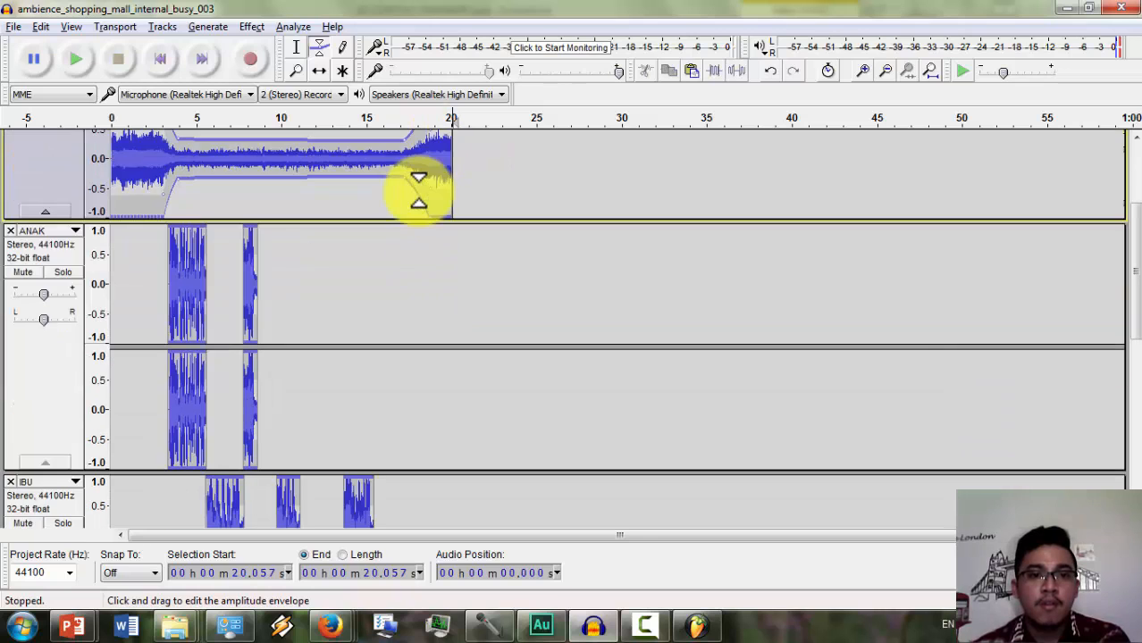
scroll(419, 191, up, 4)
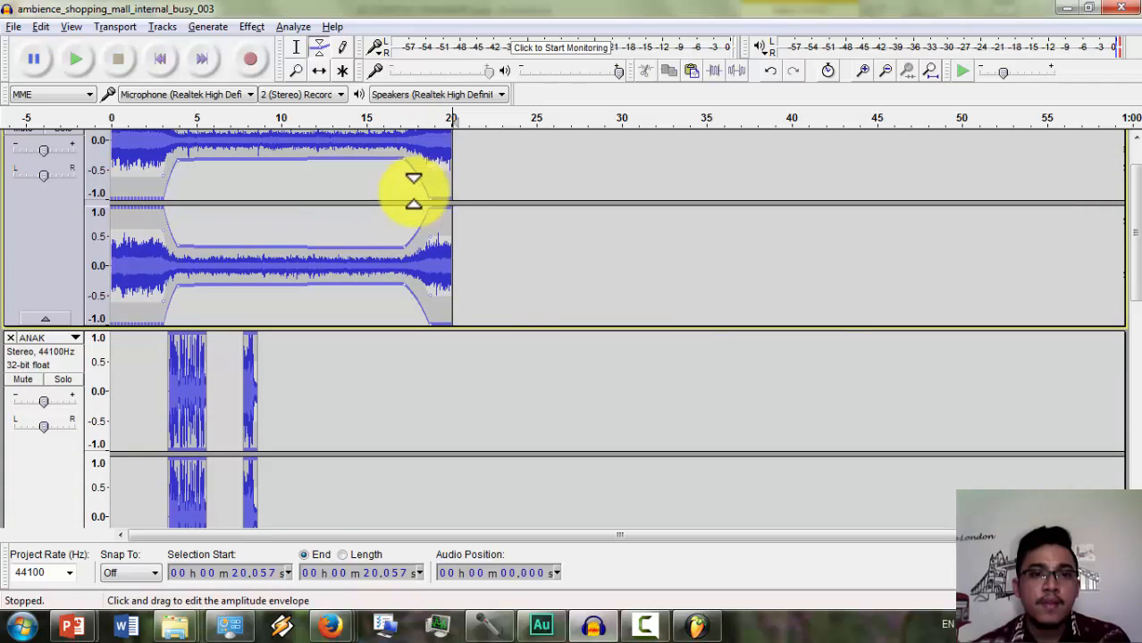
scroll(257, 203, up, 2)
- Play the assembled mix from about 0.93 s to its end, following the ANAK, IBU and PENJUAL clips
click(295, 47)
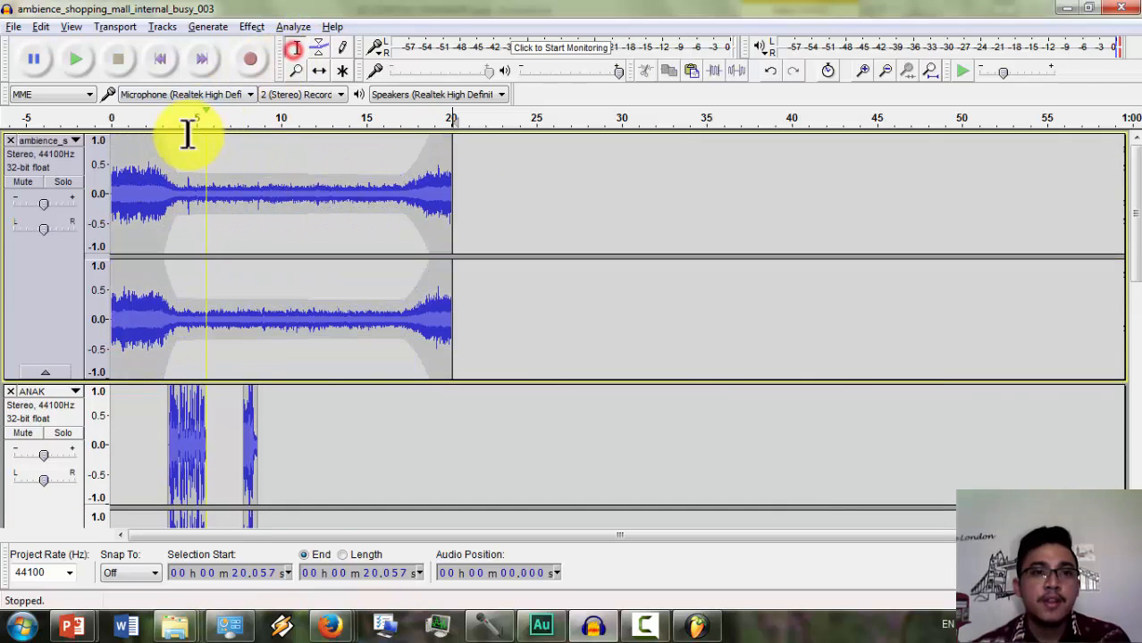
click(127, 171)
click(70, 64)
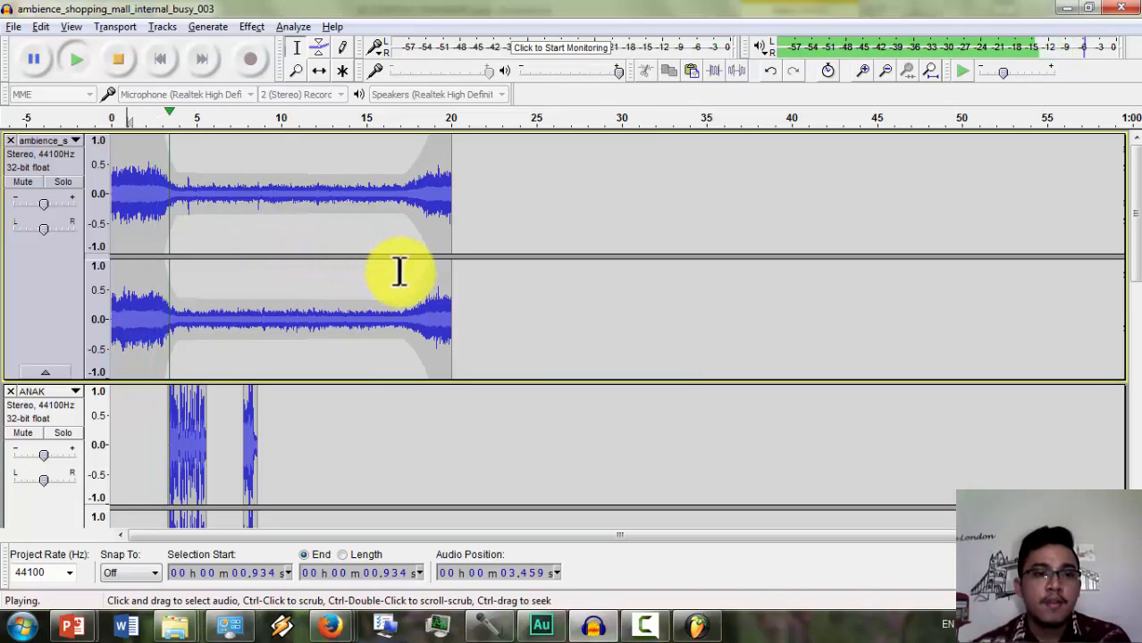
scroll(407, 389, down, 3)
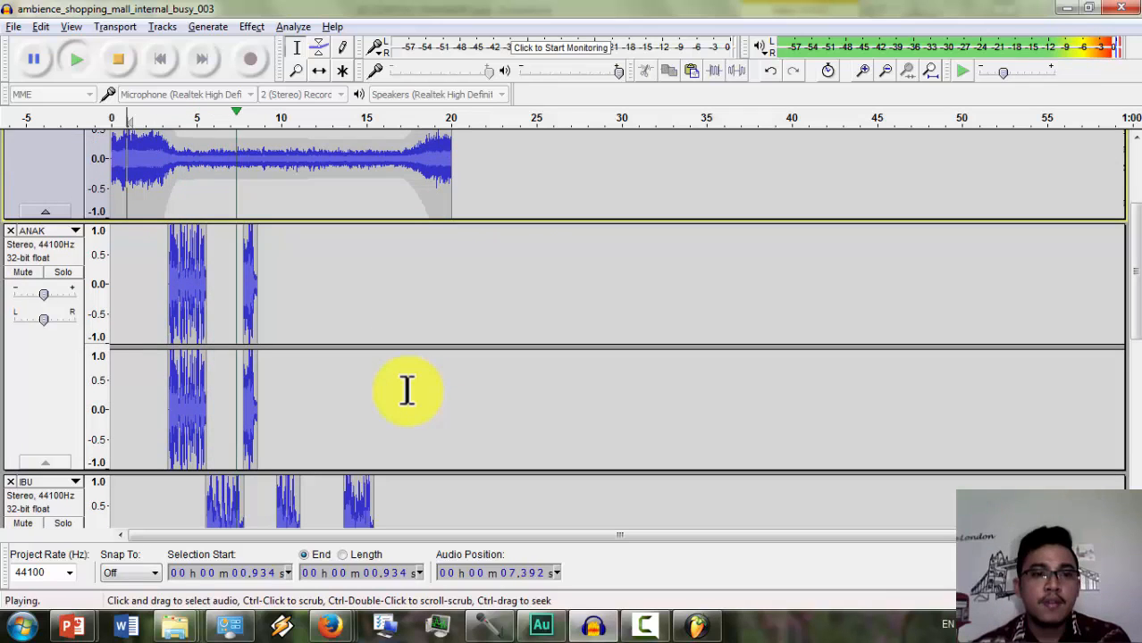
scroll(407, 389, down, 2)
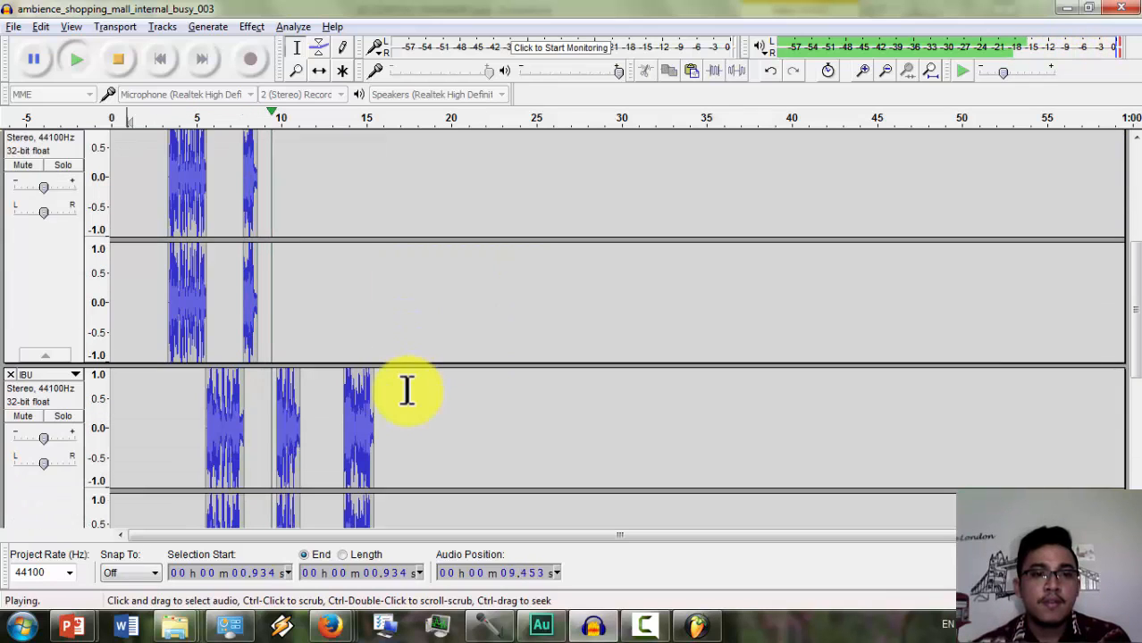
scroll(406, 390, down, 4)
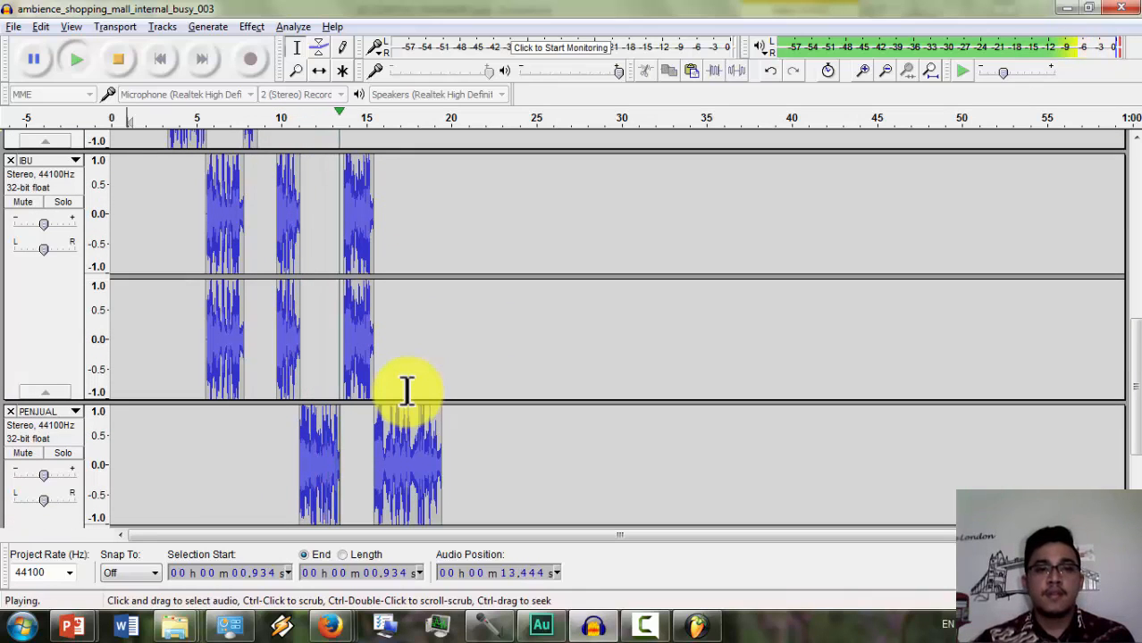
scroll(406, 390, down, 1)
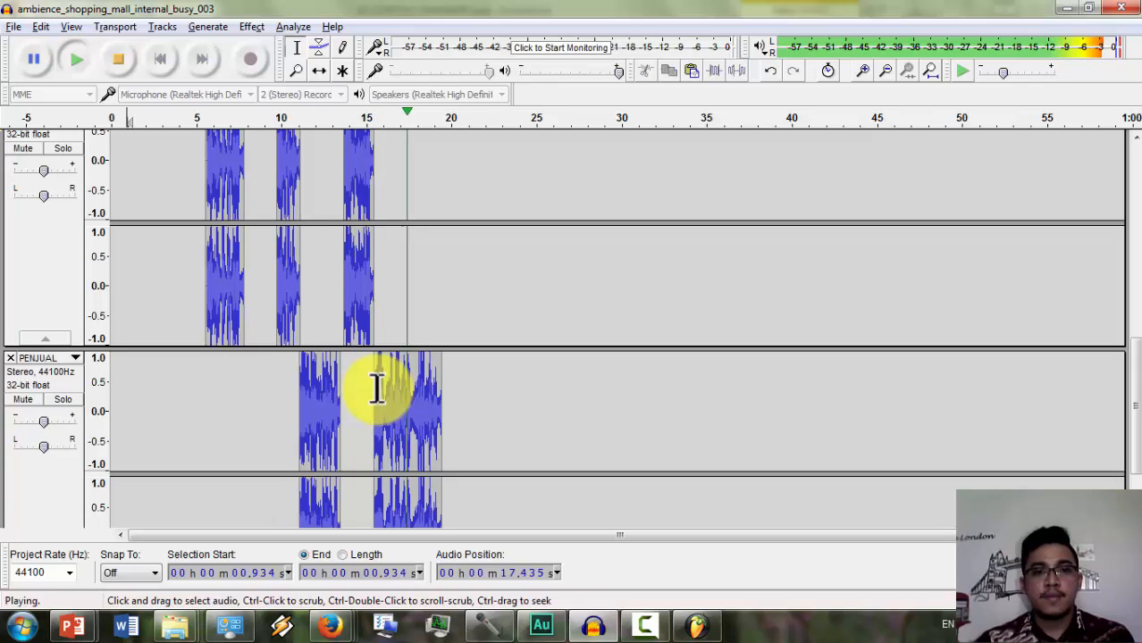
scroll(377, 390, down, 1)
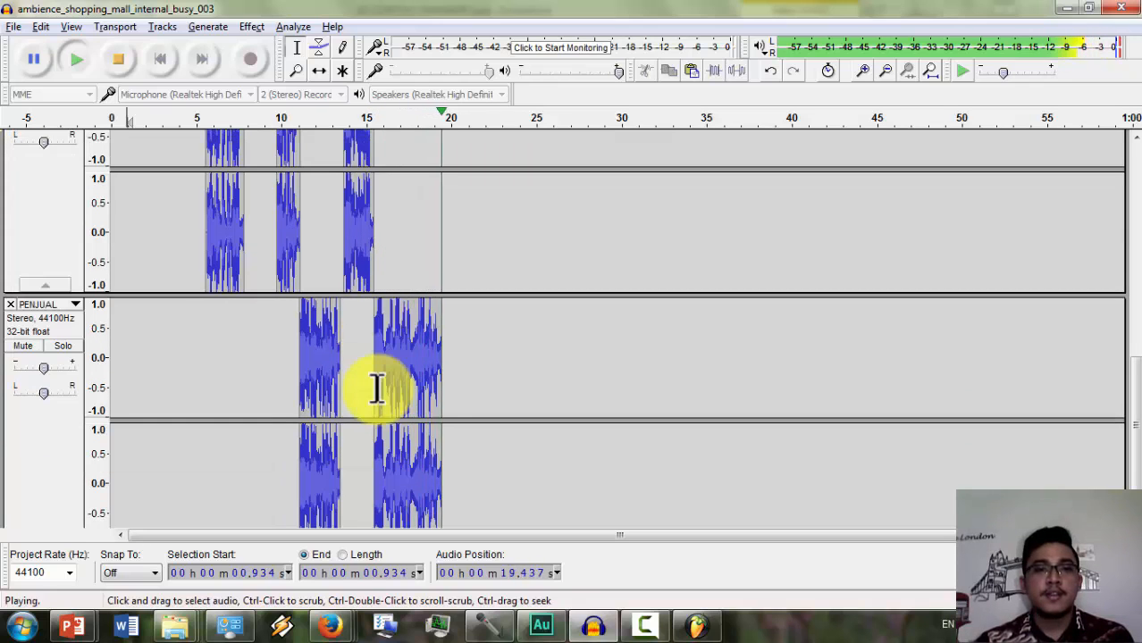
- Compare the order of the clips on all tracks with the transcript table in the 10-CONTOH-TRANSKRIP.pptx PowerPoint presentation
scroll(377, 389, up, 2)
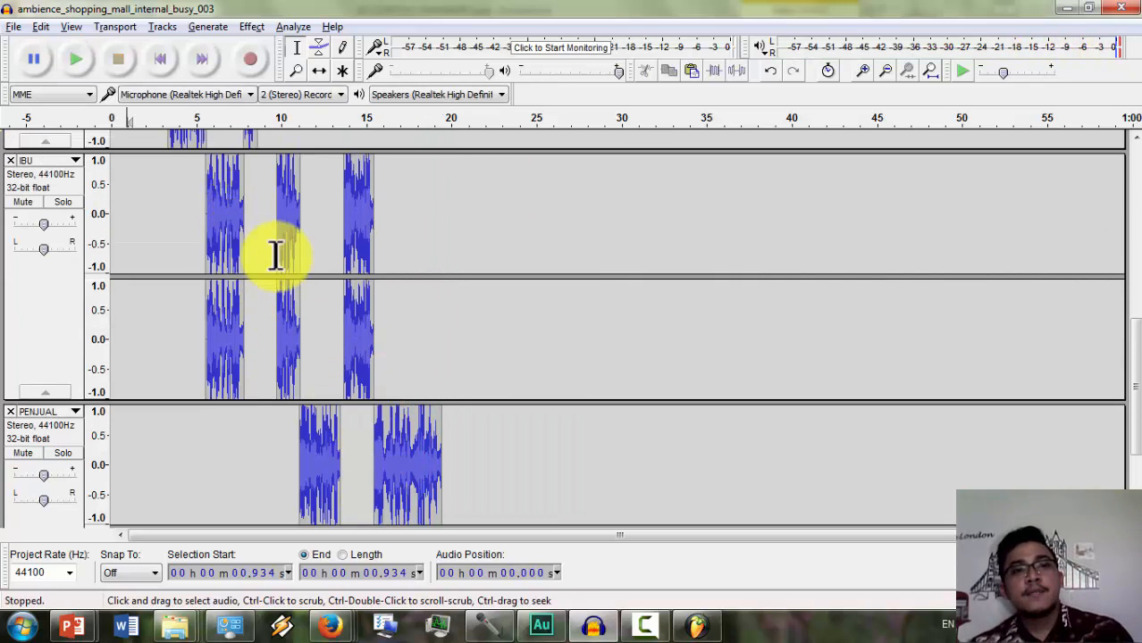
scroll(276, 254, up, 5)
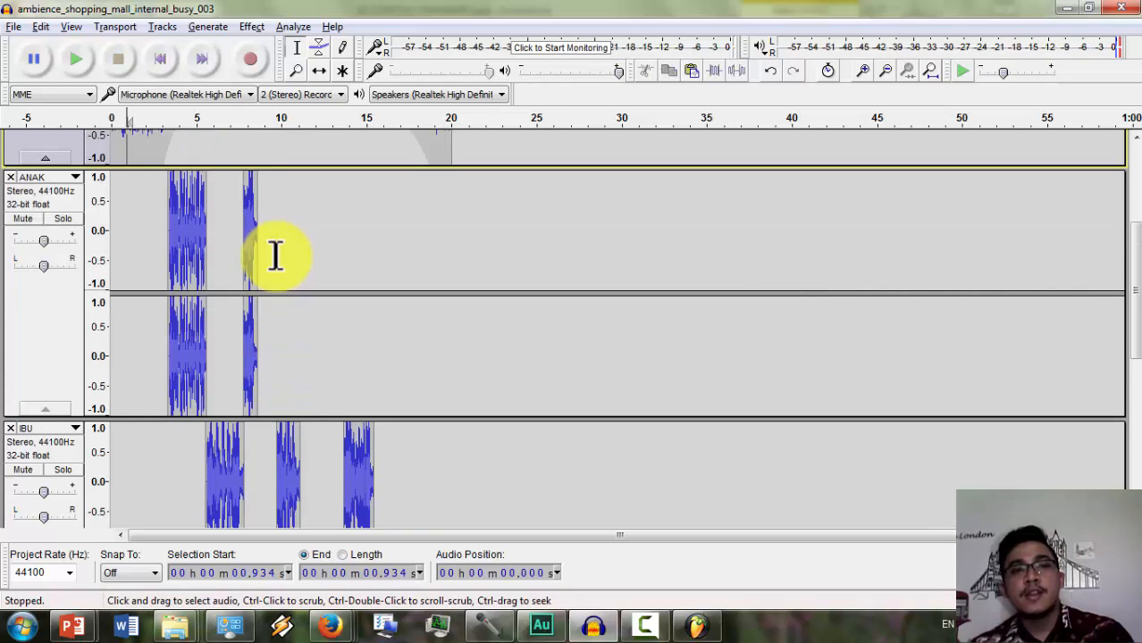
scroll(178, 232, up, 3)
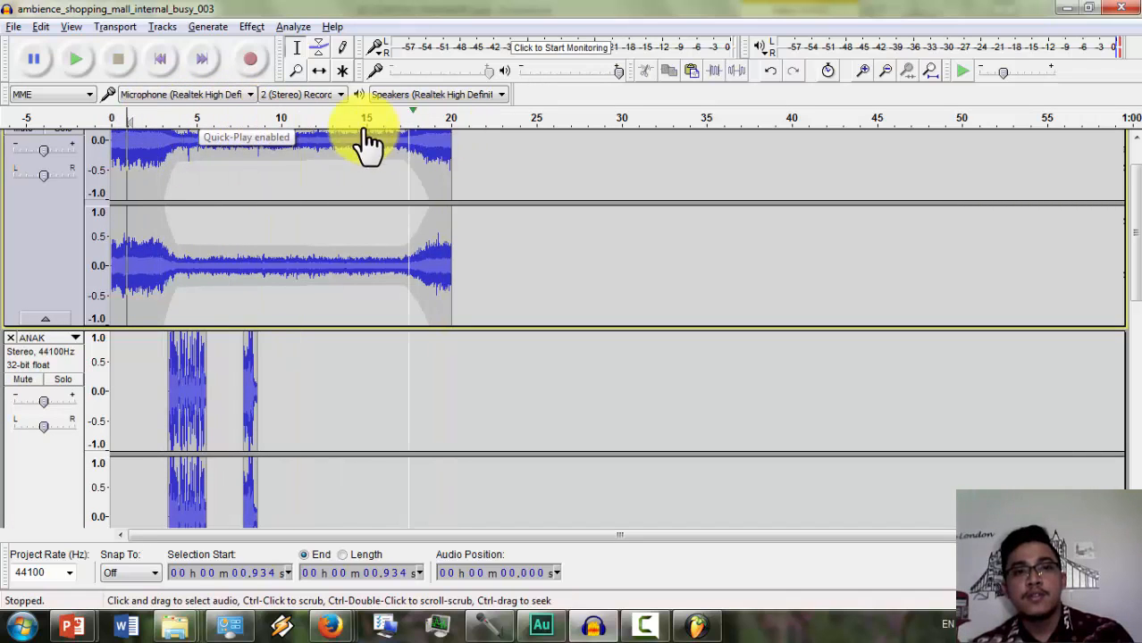
key(alt+Tab)
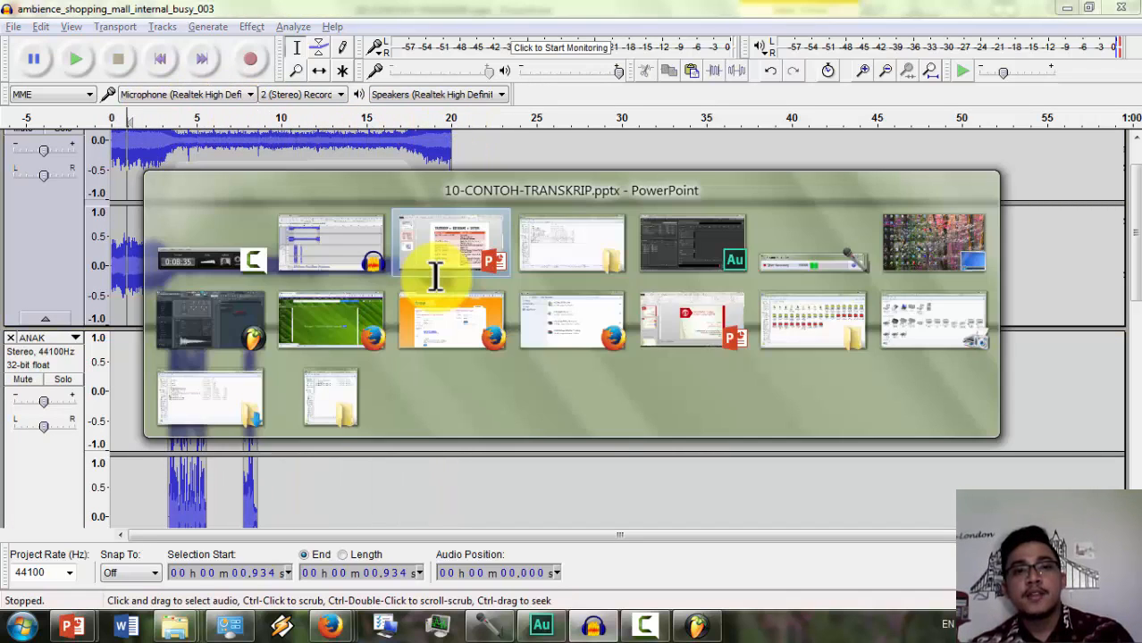
click(436, 277)
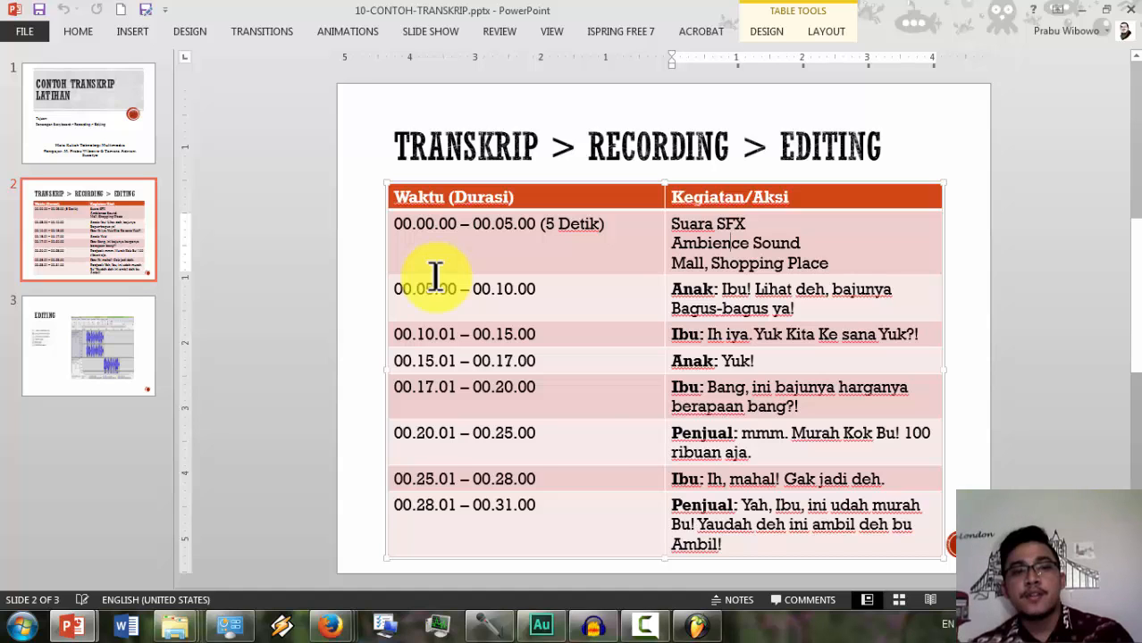
key(alt+Tab)
key(alt+Tab)
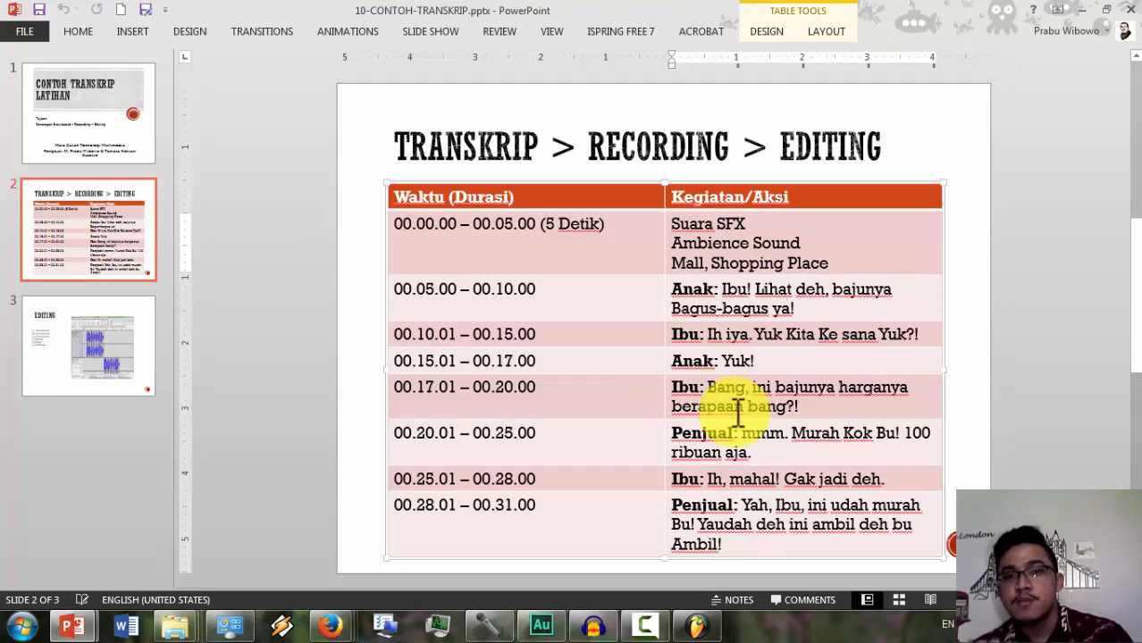
key(alt+Tab)
scroll(337, 351, down, 1)
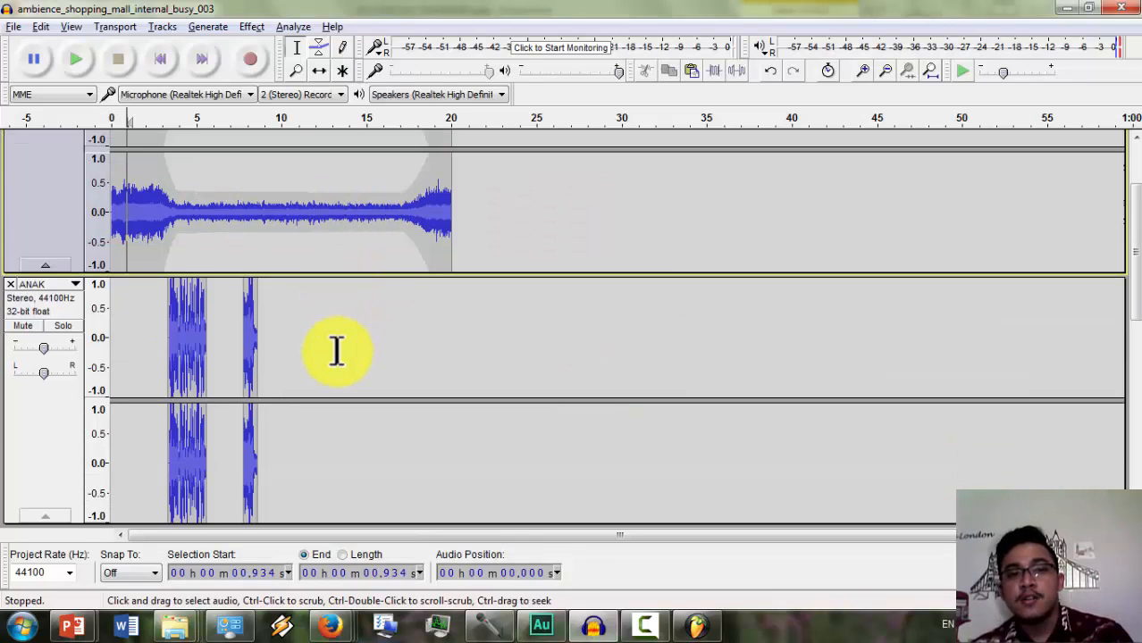
scroll(335, 352, down, 3)
scroll(335, 353, up, 5)
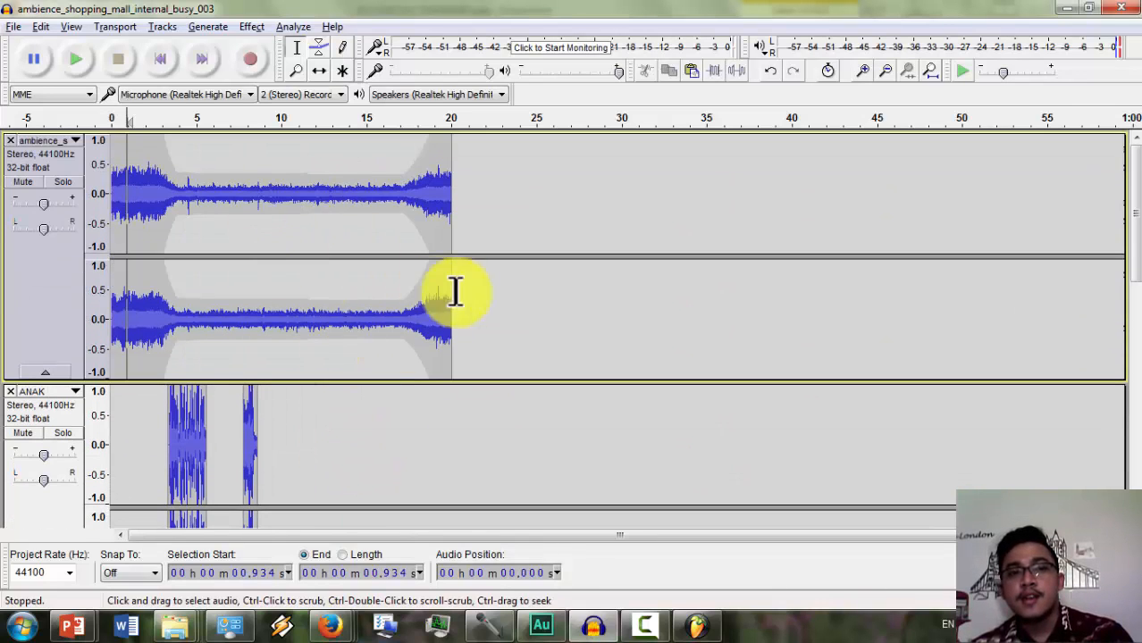
- Save the Audacity project as LATIHANEDITSUARA3.aup in the 10-Latihan-Audio Recordings-Editing folder
click(13, 27)
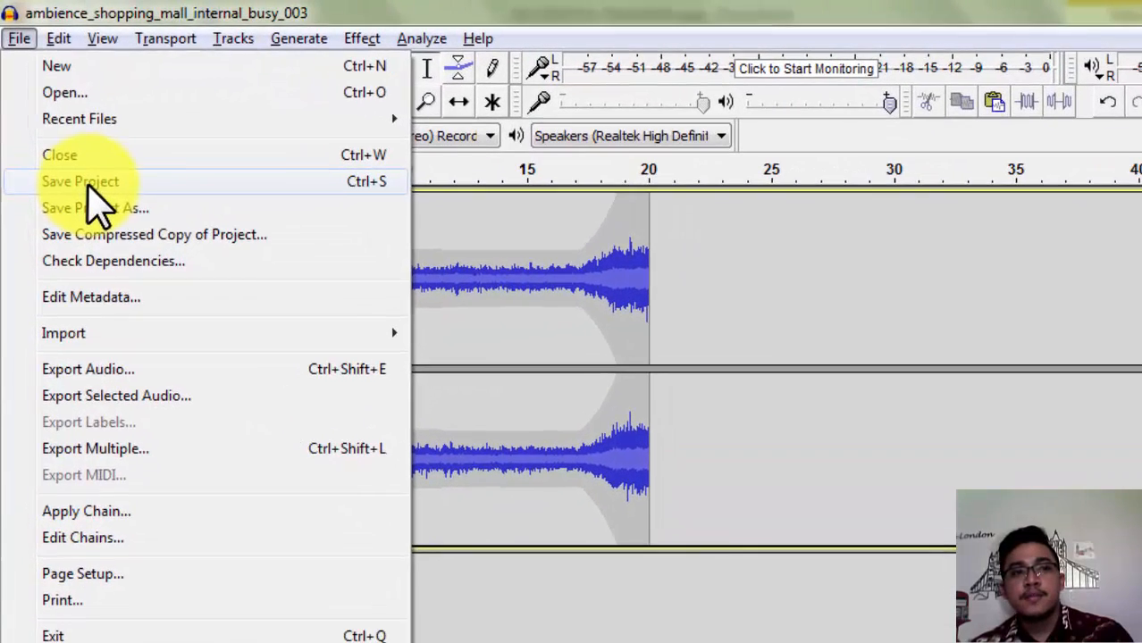
click(62, 127)
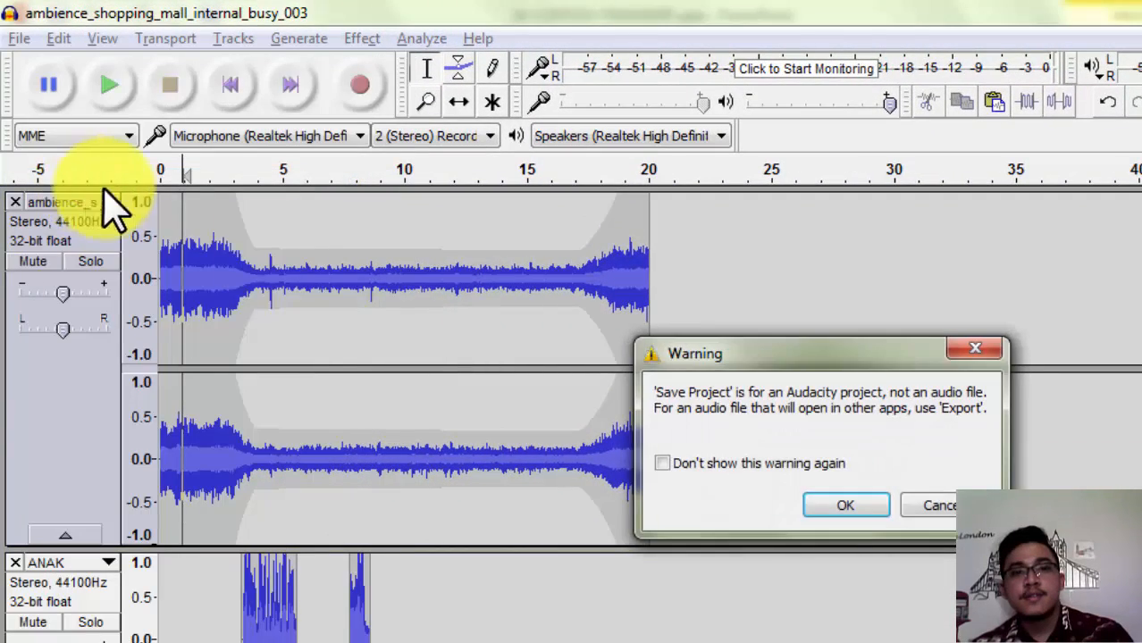
click(841, 508)
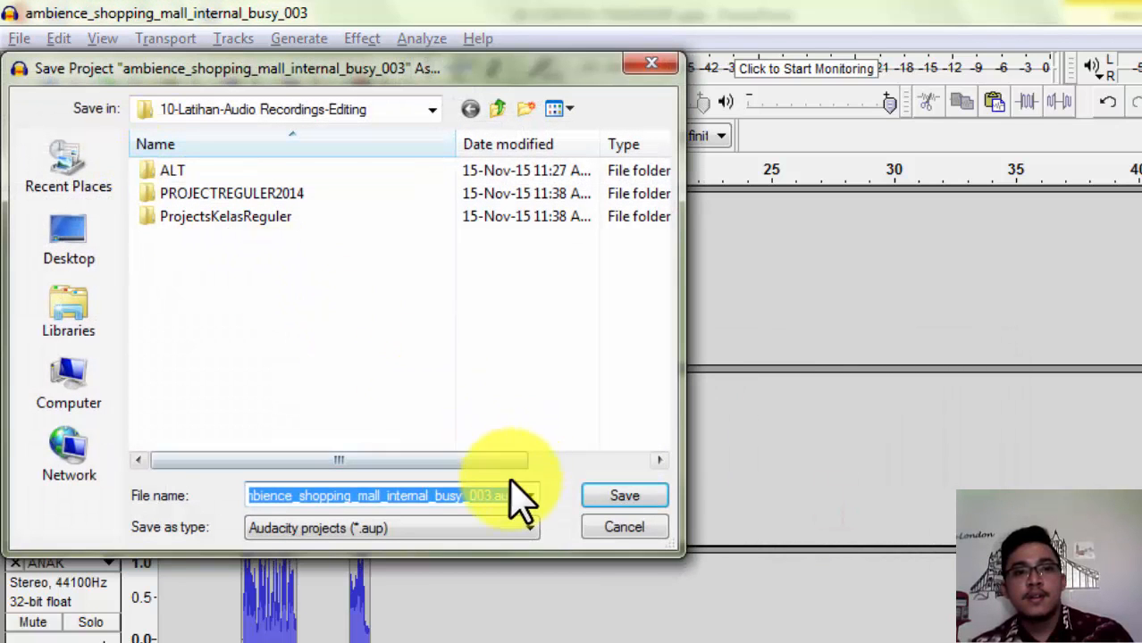
click(464, 496)
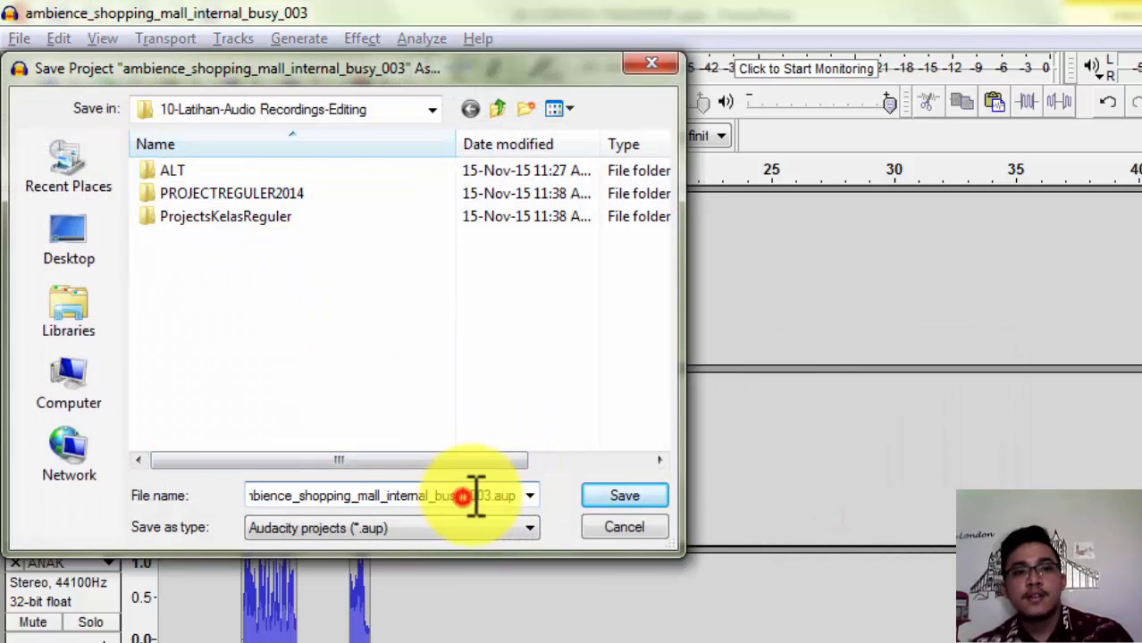
drag(491, 497, 130, 473)
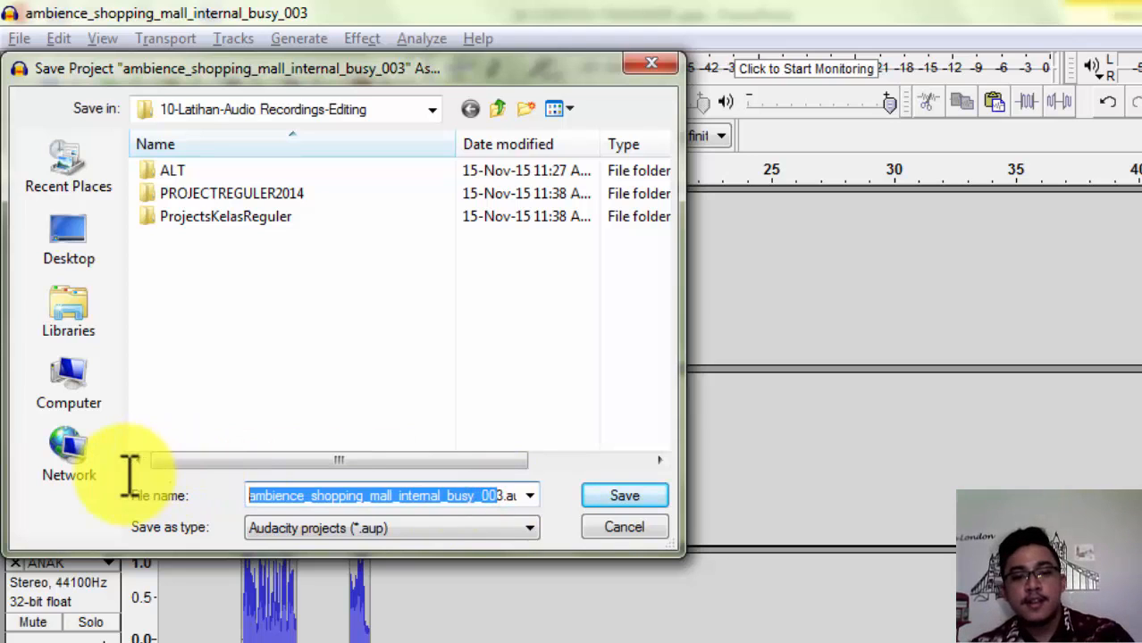
text(LATIHANEDITSUARA3.aup)
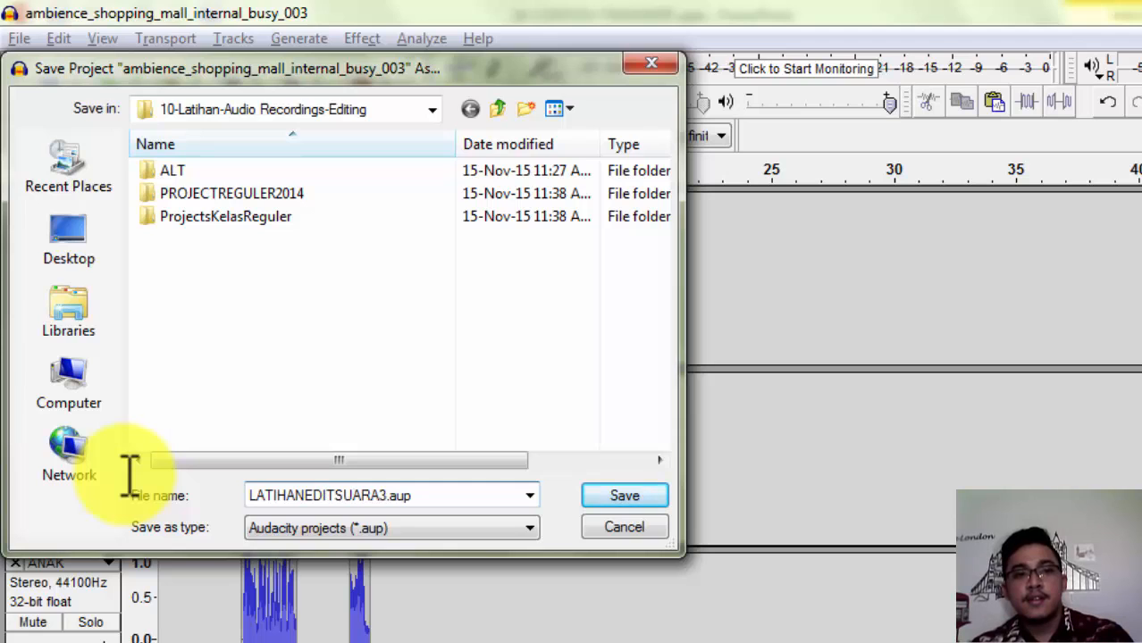
key(Return)
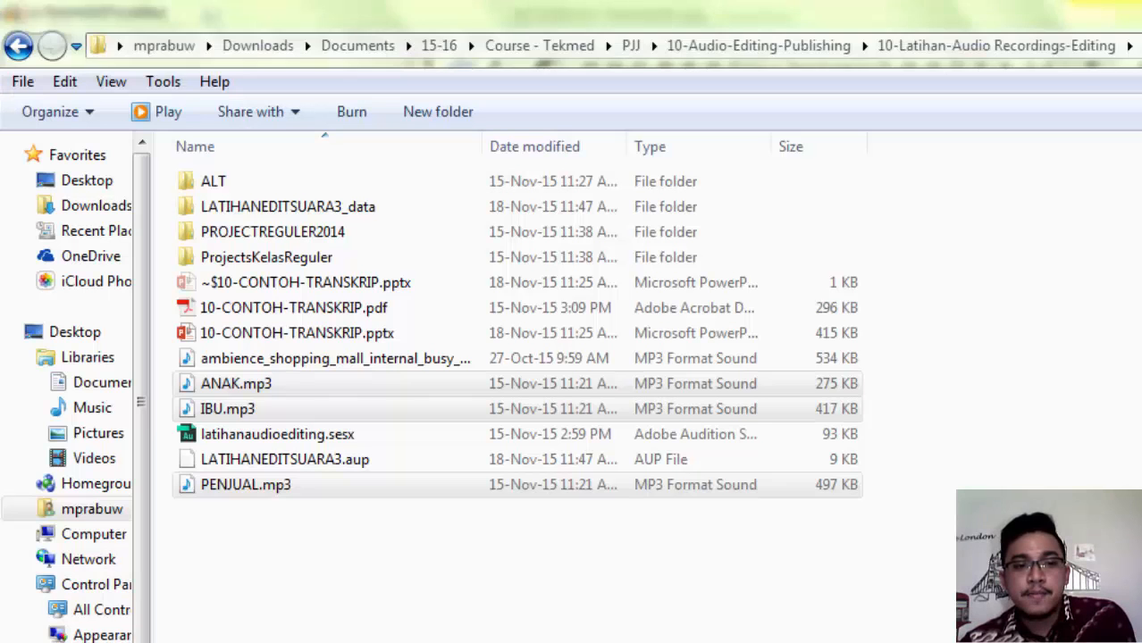
- Select the LATIHANEDITSUARA3_data folder and LATIHANEDITSUARA3.aup together in Windows Explorer and look at the archiving options for them
ctrl+click(505, 484)
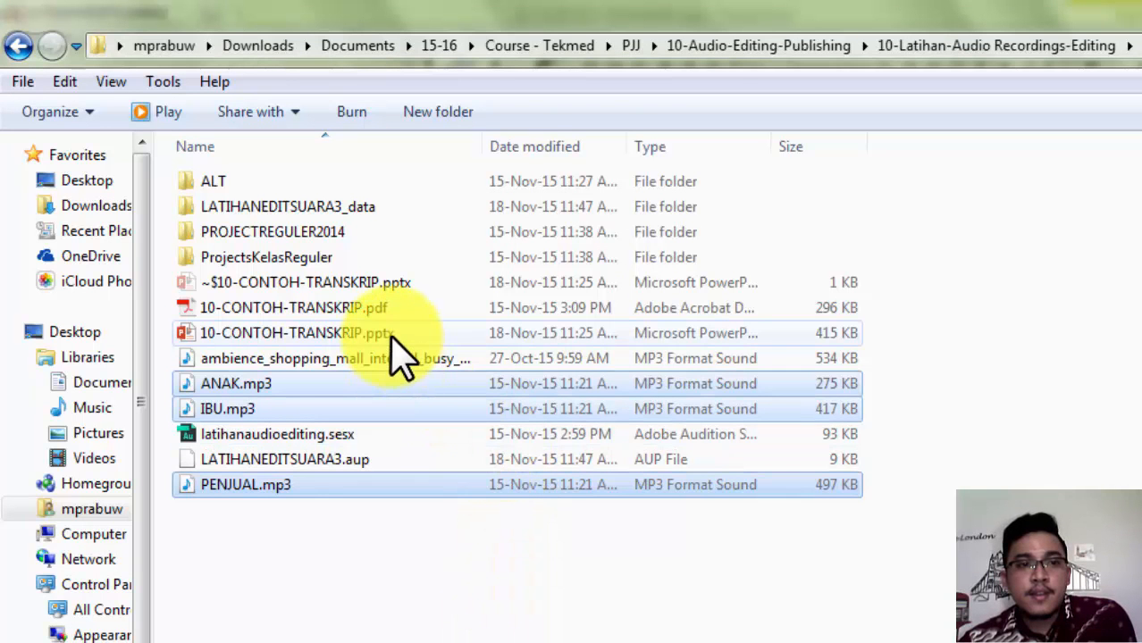
click(361, 208)
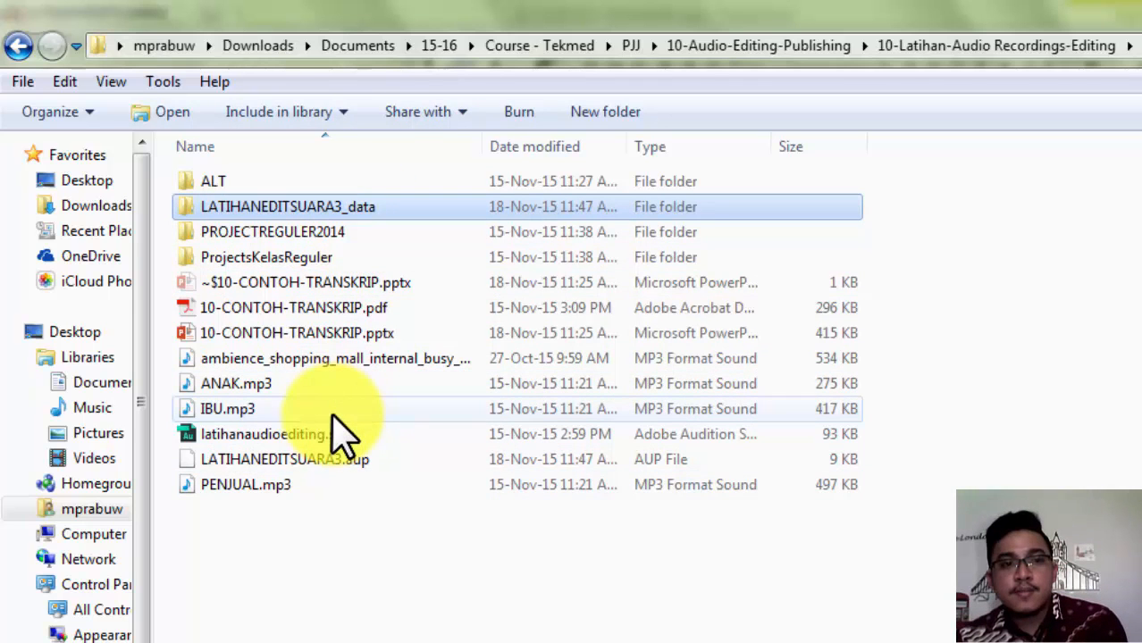
ctrl+click(306, 460)
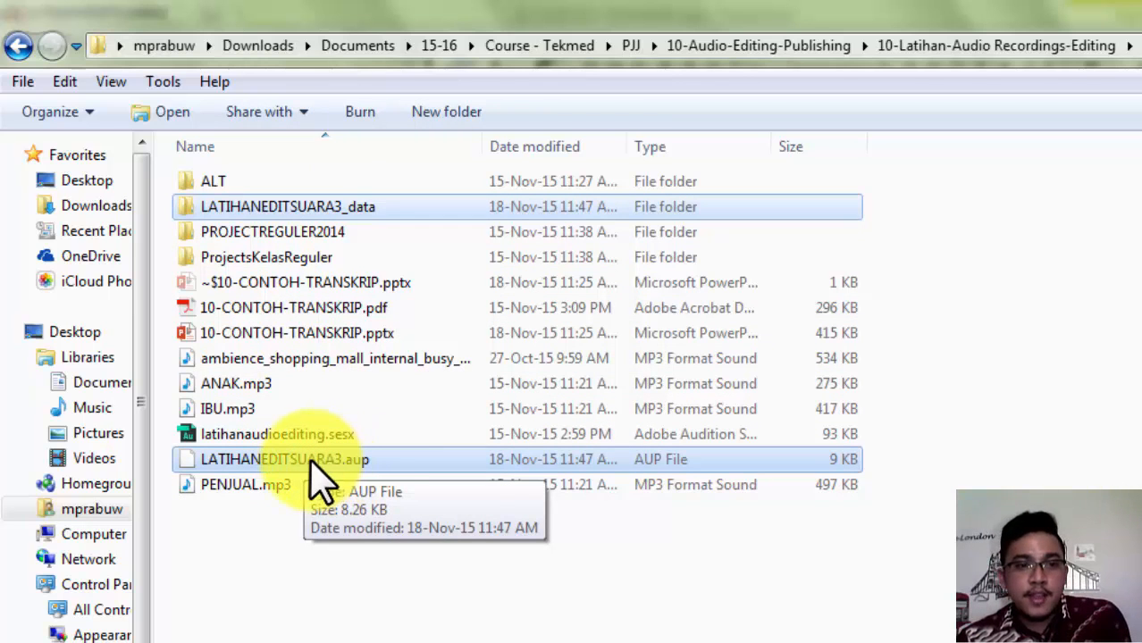
right_click(483, 383)
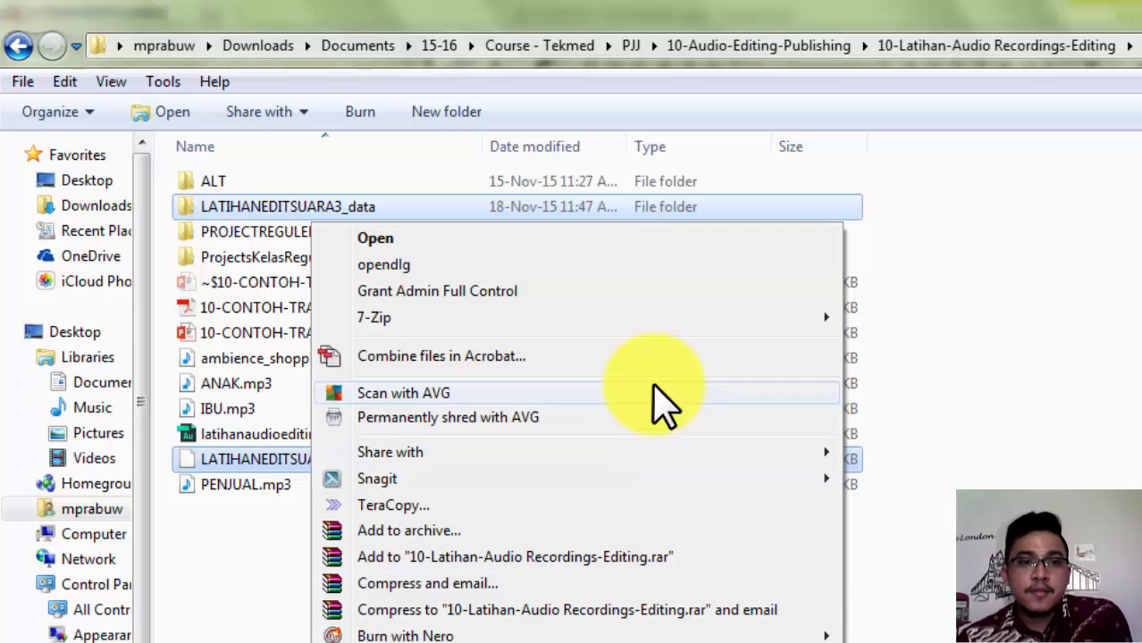
click(230, 563)
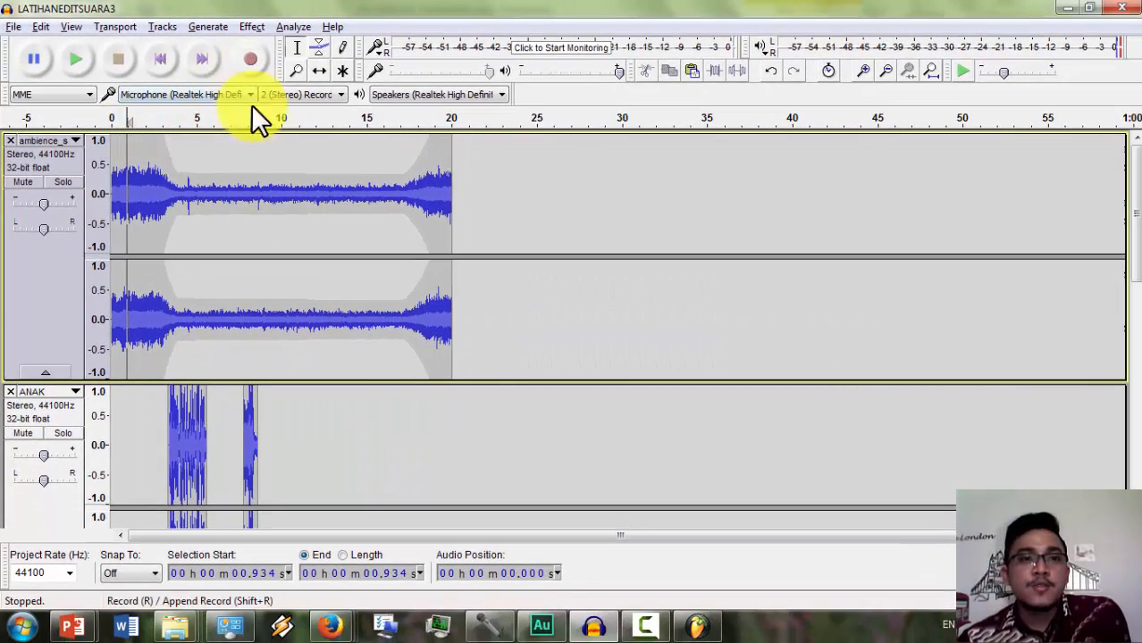
- Select the whole ambience track in Audacity and look through the effects available for it
click(236, 237)
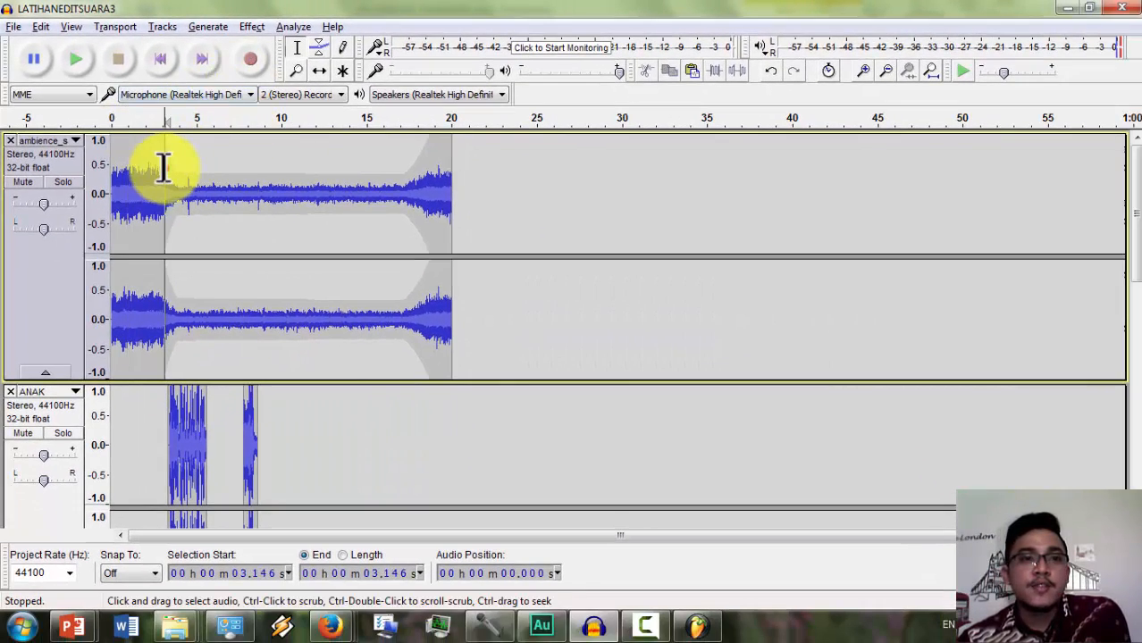
click(141, 174)
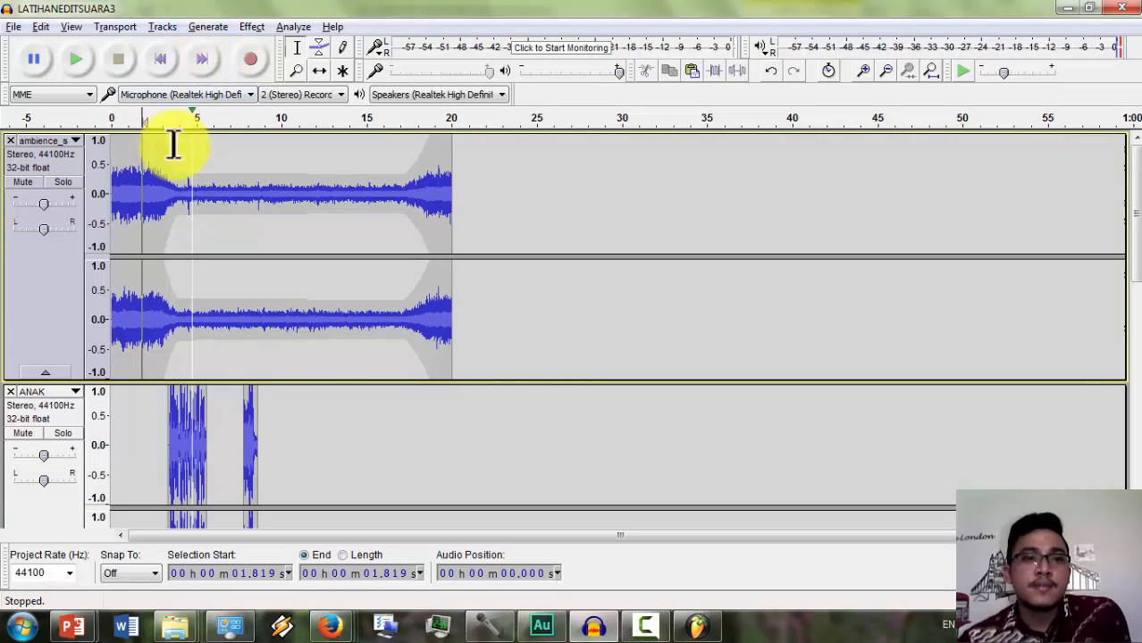
click(41, 271)
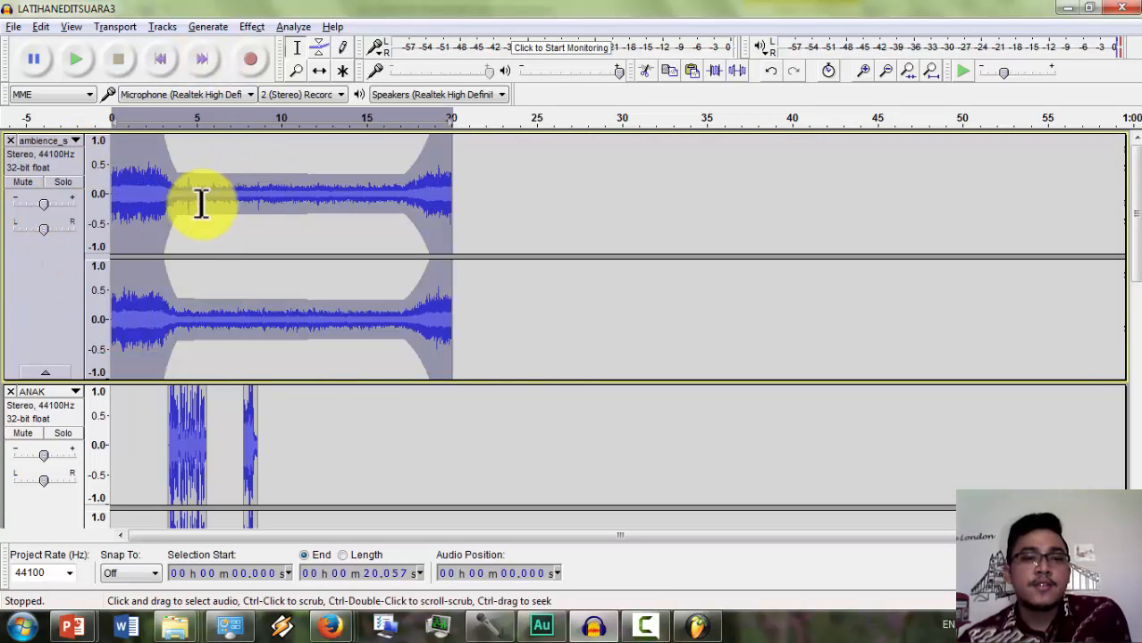
click(65, 508)
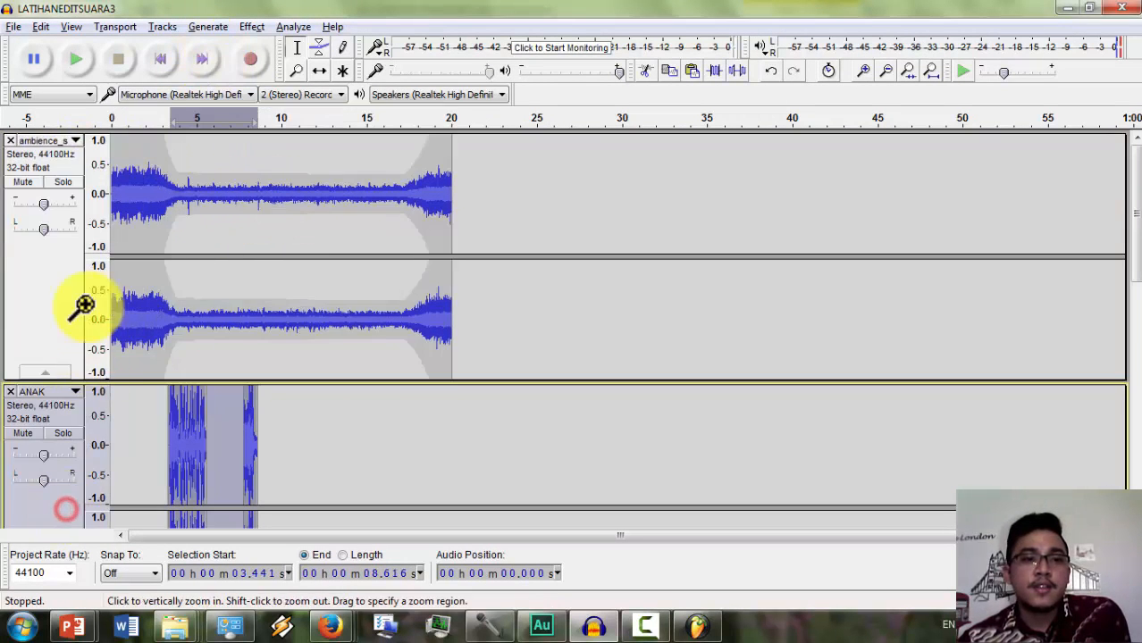
click(20, 252)
click(249, 26)
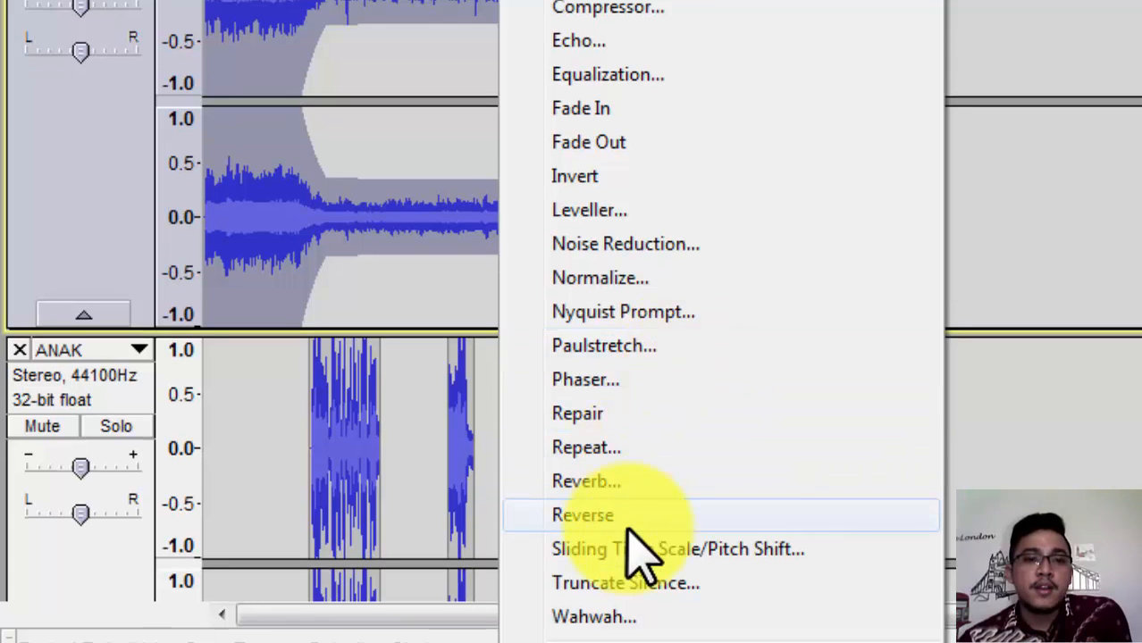
click(352, 101)
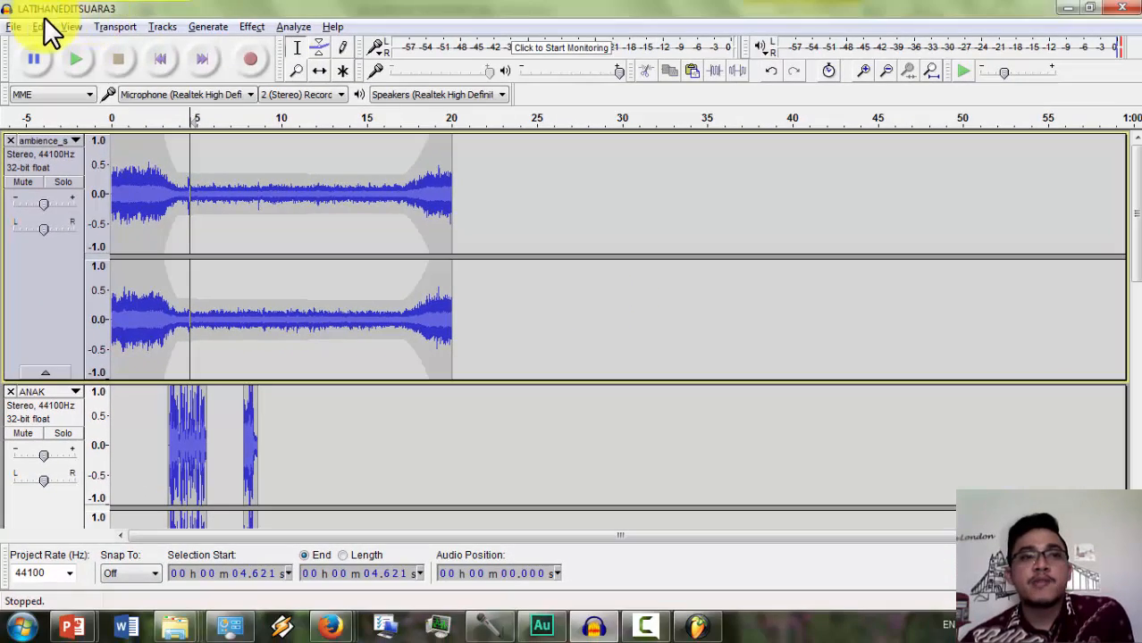
- Examine the file formats offered by Export Multiple, and leave the dialog without exporting
click(14, 27)
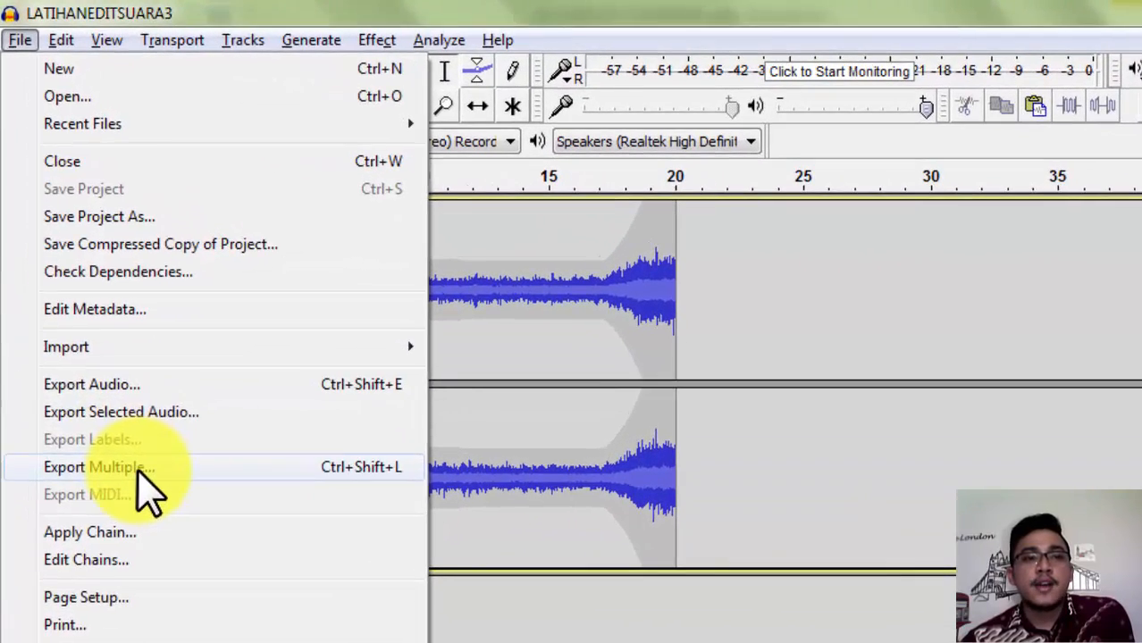
click(120, 394)
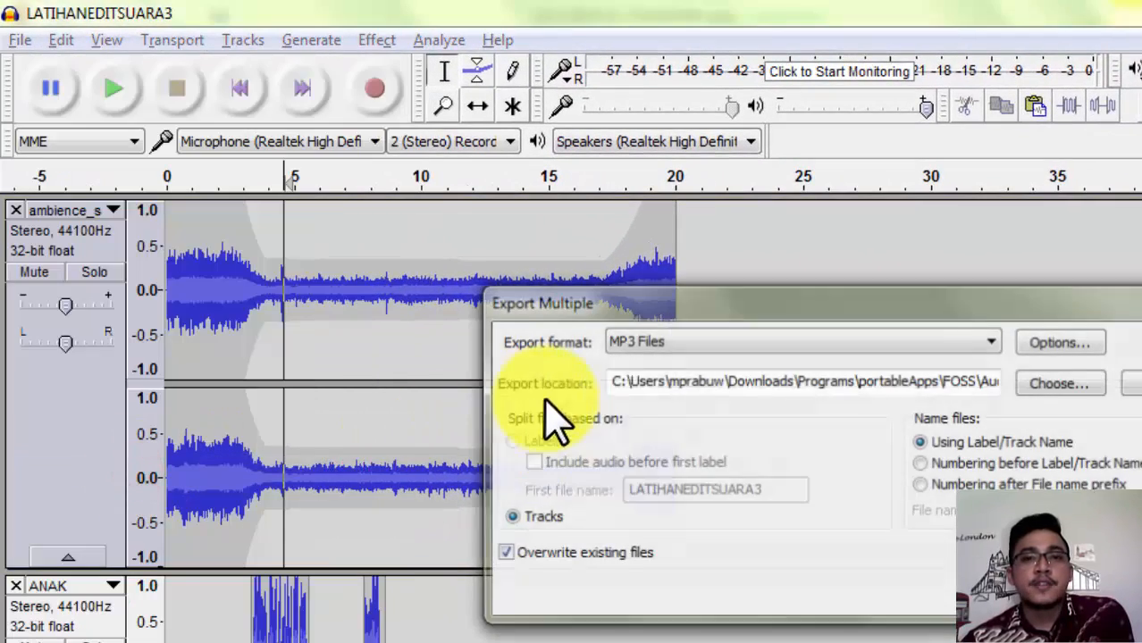
click(978, 339)
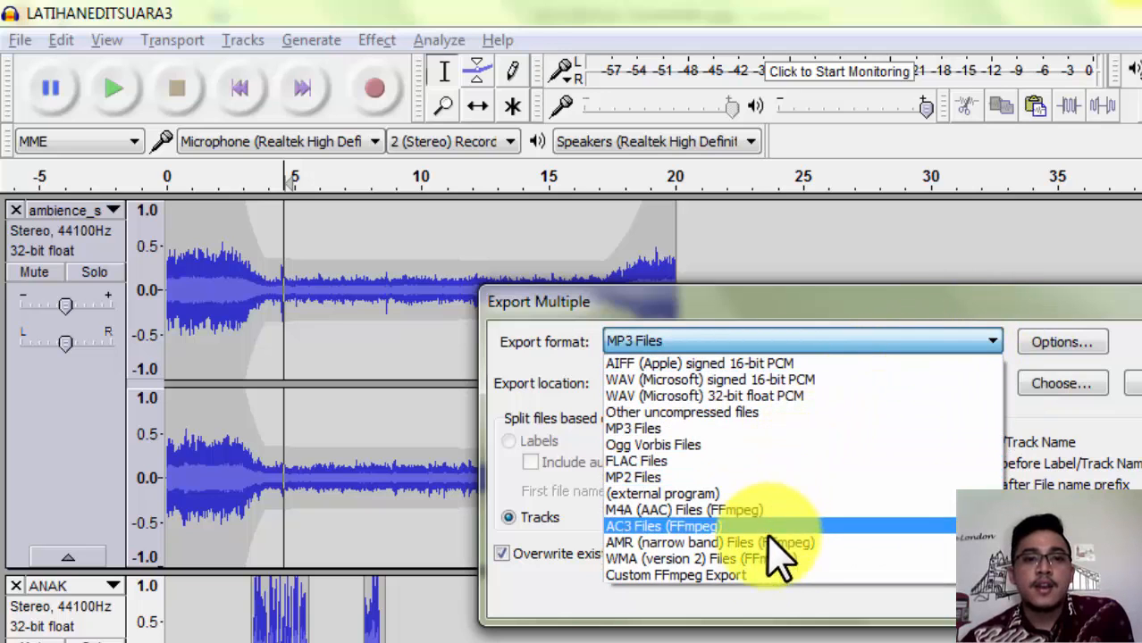
click(954, 296)
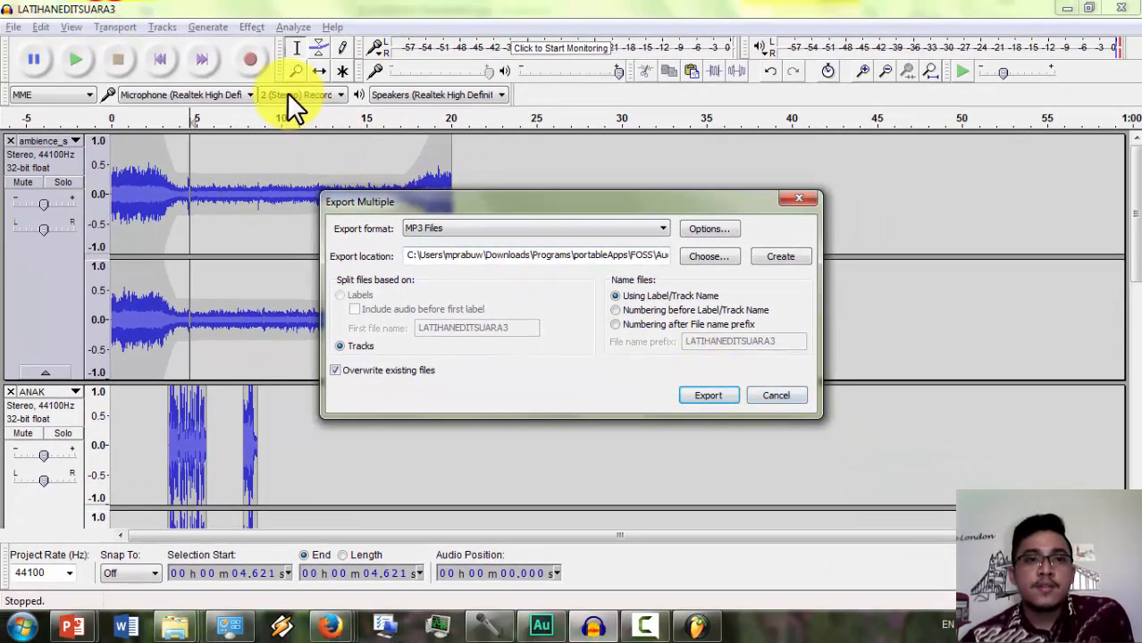
click(645, 227)
click(655, 227)
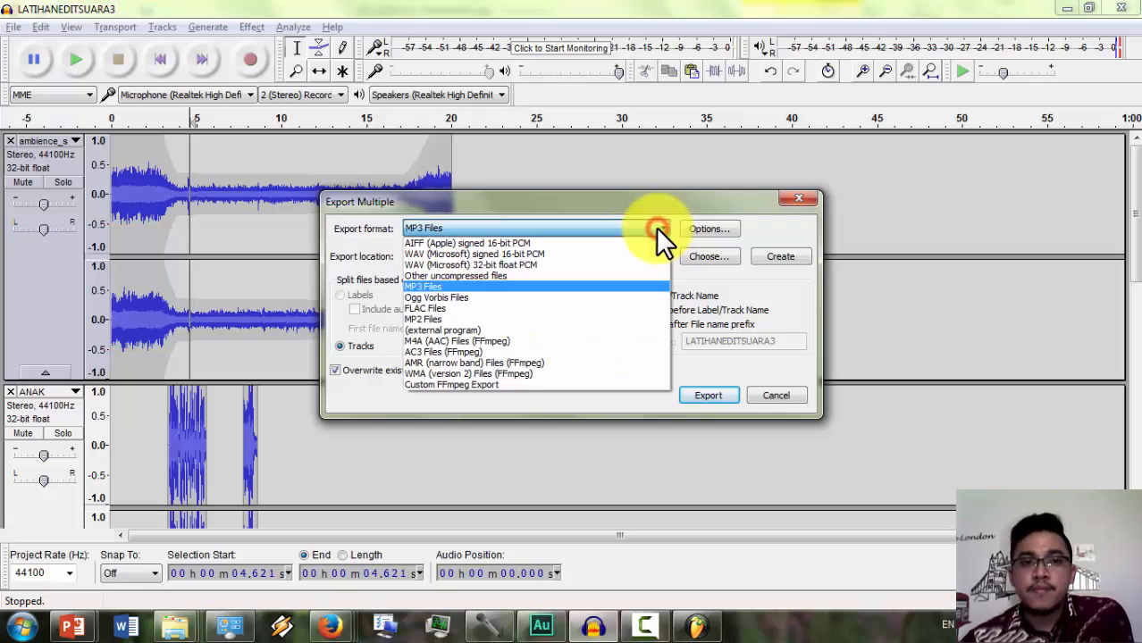
click(767, 393)
click(767, 393)
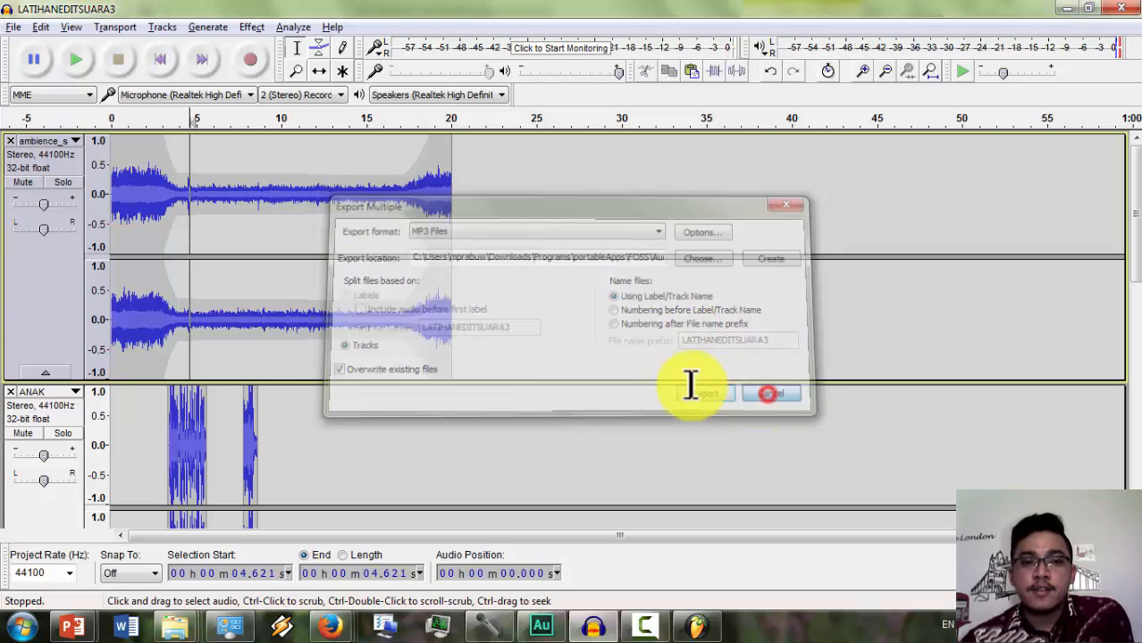
- Switch to Windows Explorer and open the AudacityPortable folder inside PJJ, portableApps, FOSS
click(172, 627)
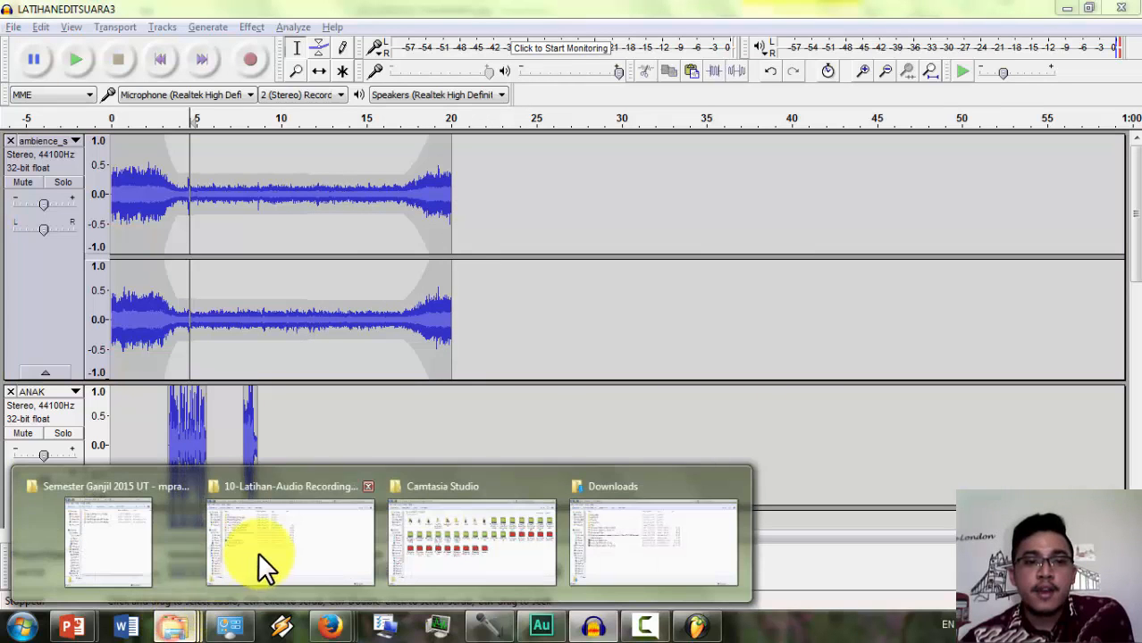
click(306, 535)
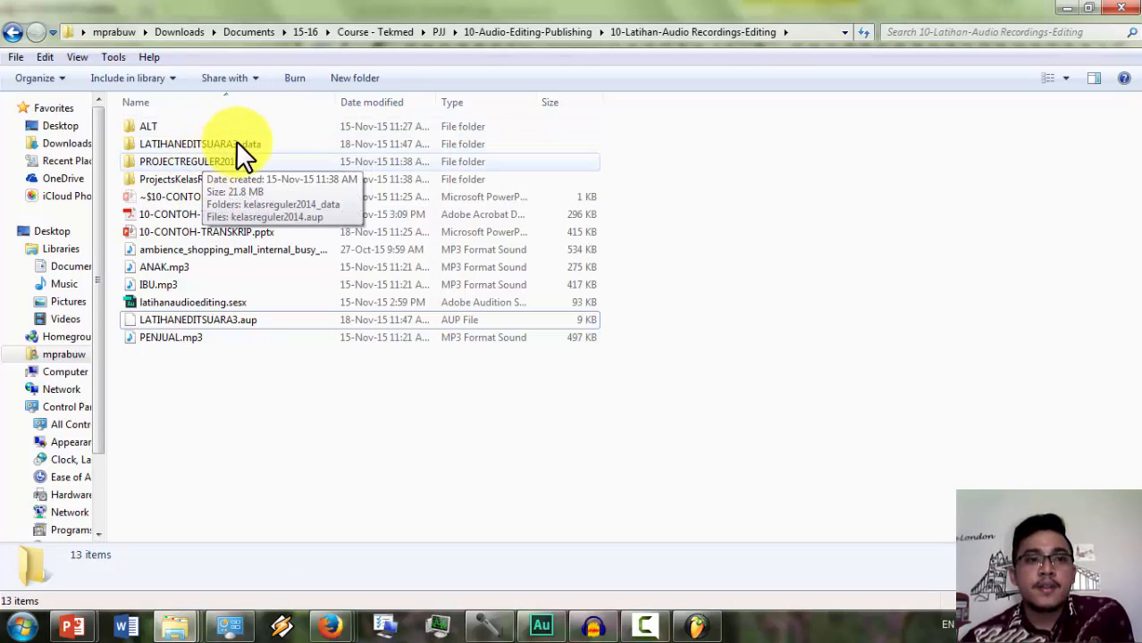
click(530, 32)
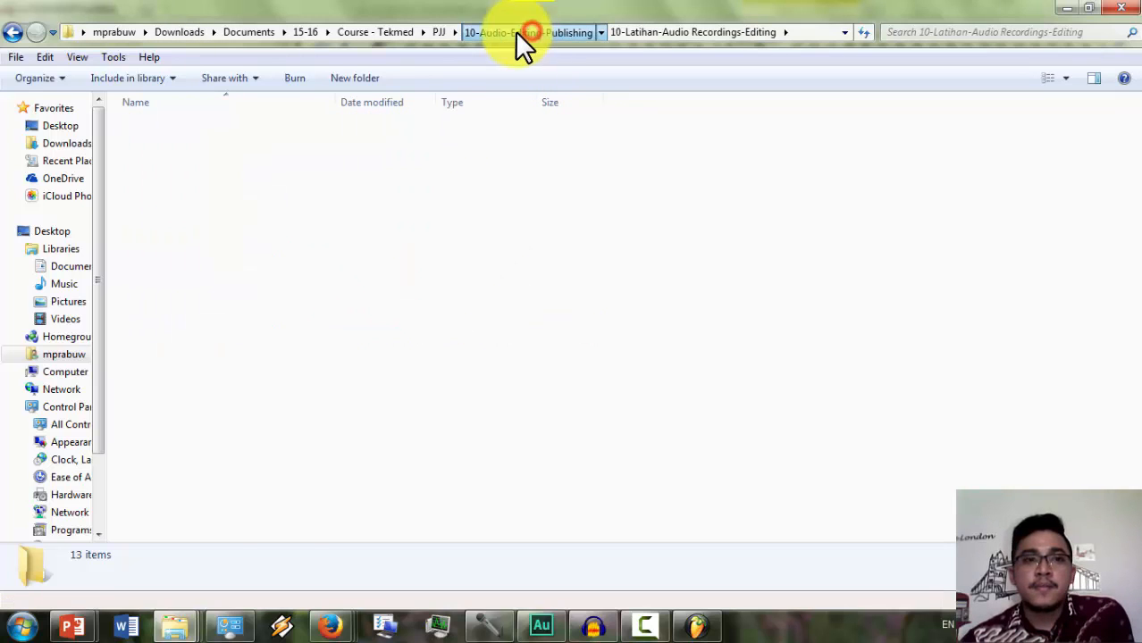
click(454, 32)
click(441, 32)
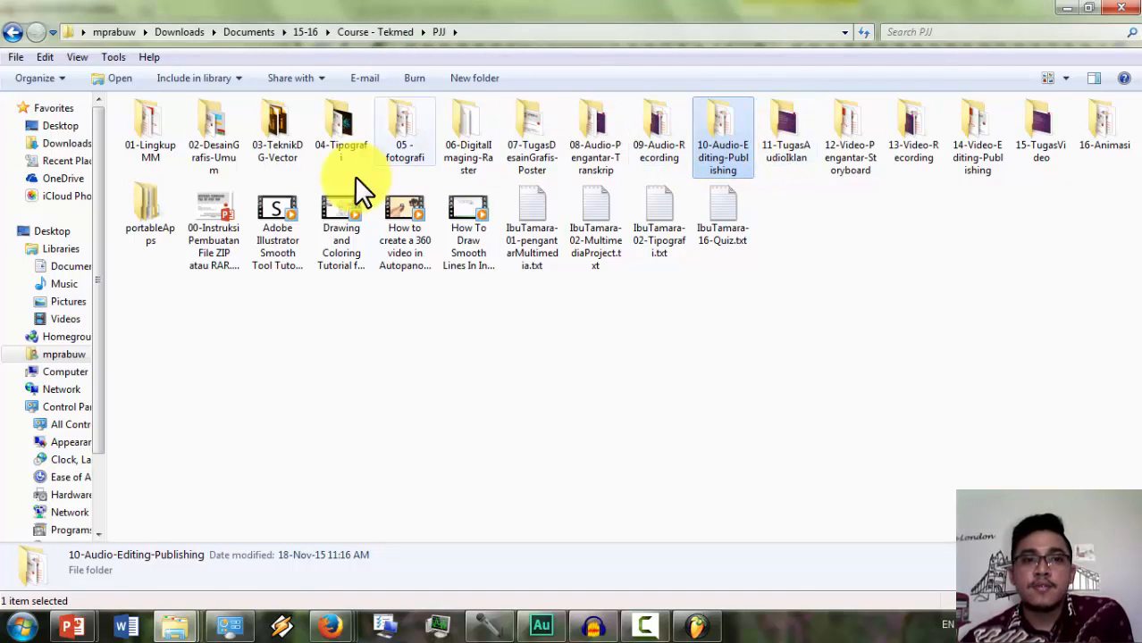
double_click(154, 211)
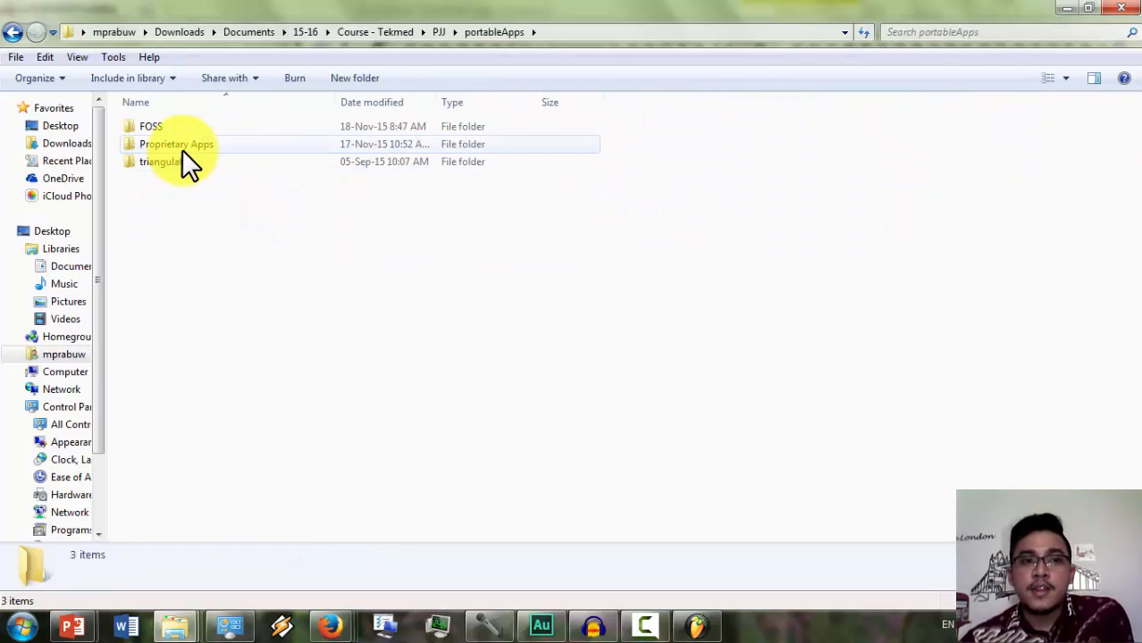
double_click(173, 127)
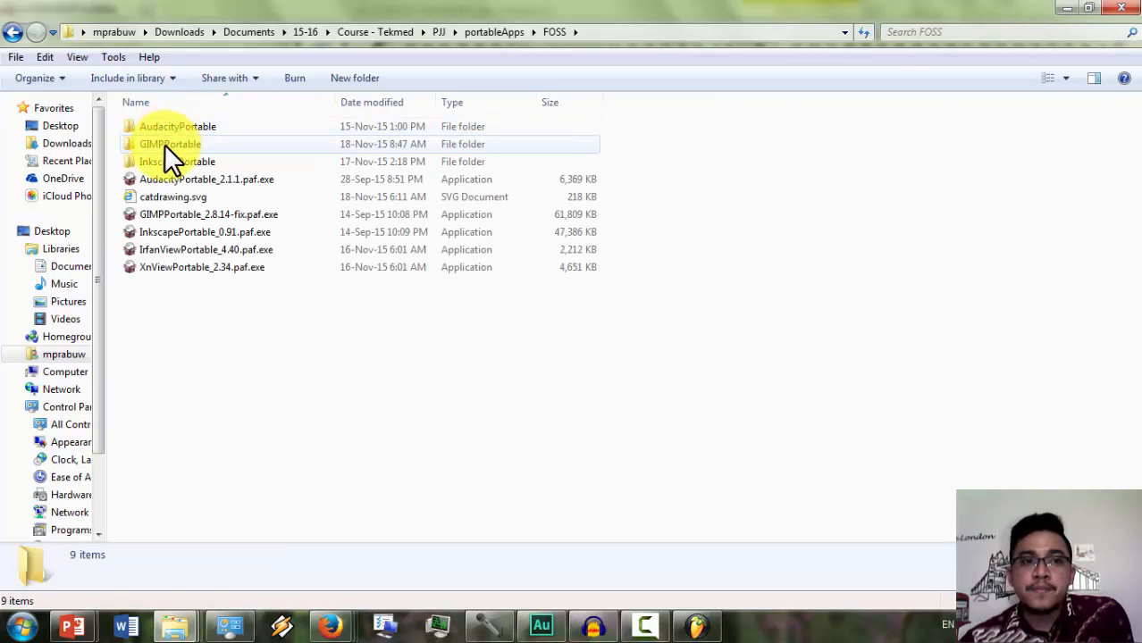
double_click(168, 129)
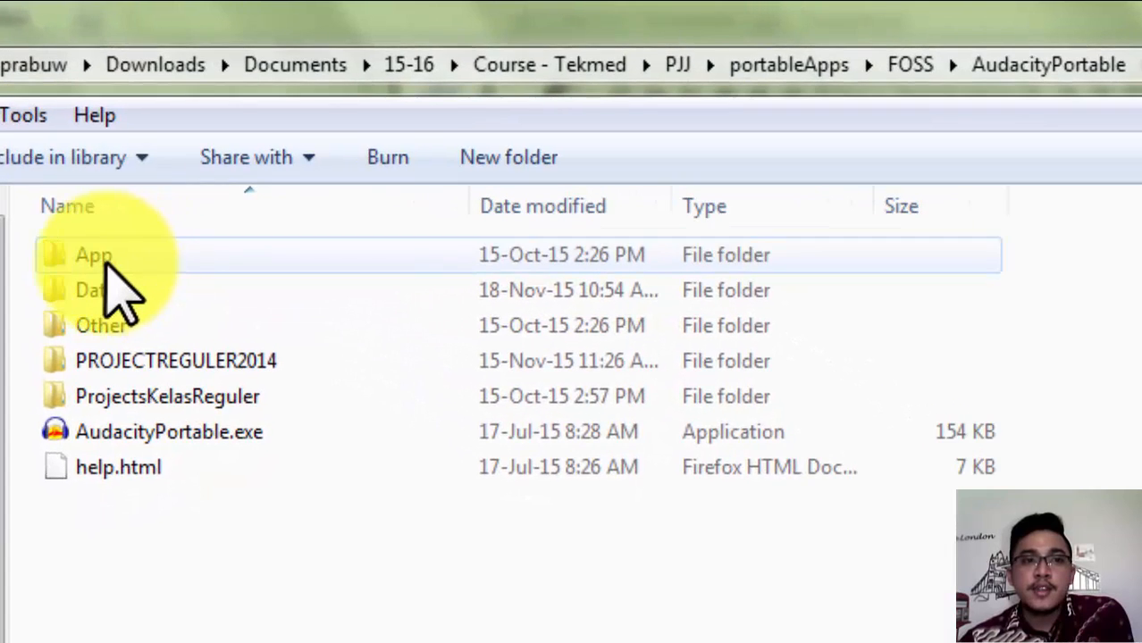
- Open the LAME folder inside App and look at the MP3 encoder files lame_enc.dll and libmp3lame-win-3.99.3.zip
double_click(122, 218)
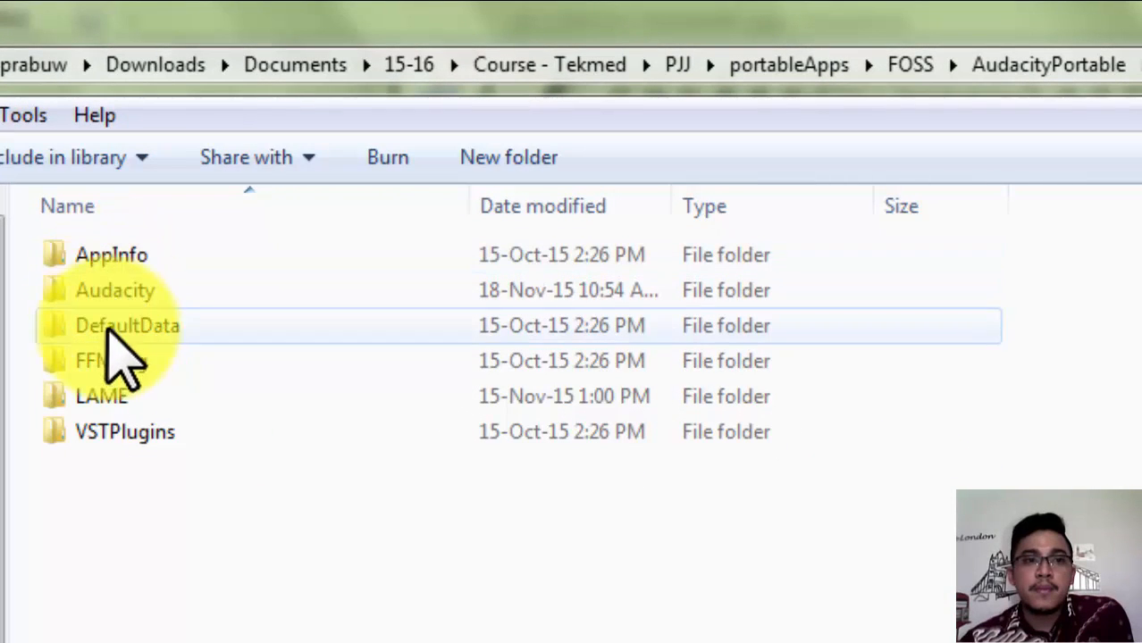
double_click(89, 395)
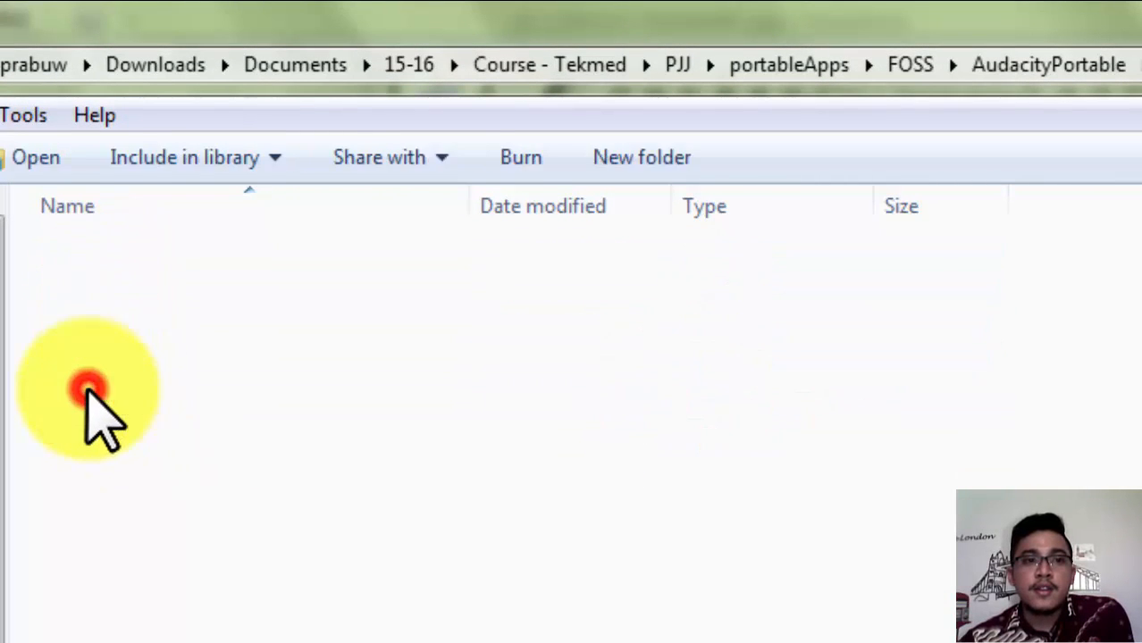
click(148, 256)
click(147, 326)
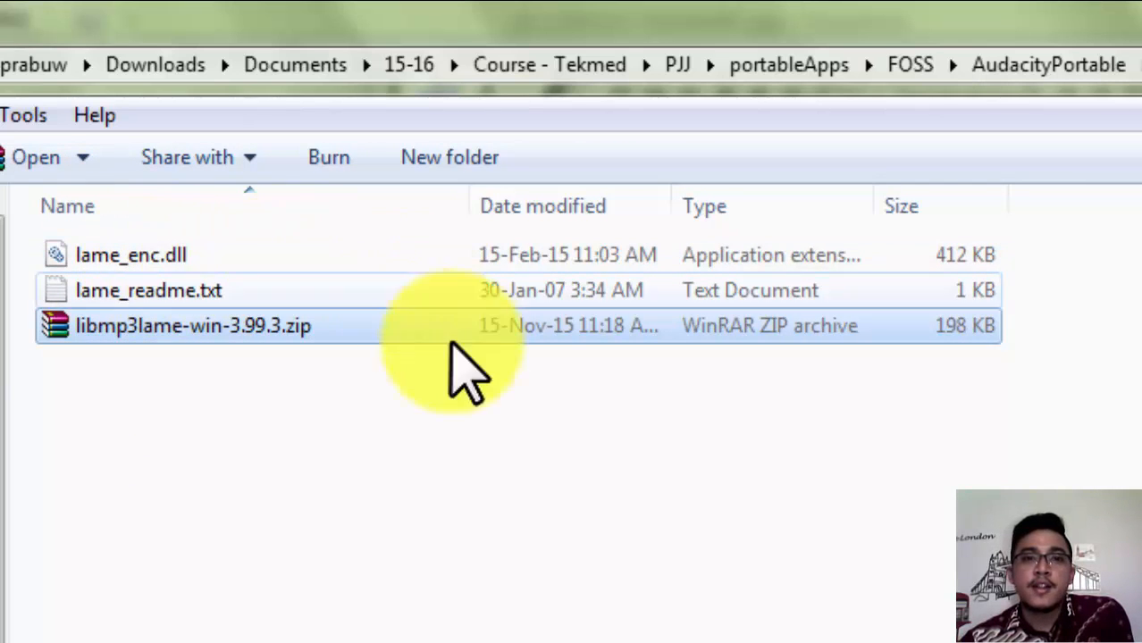
drag(236, 317, 608, 466)
click(200, 370)
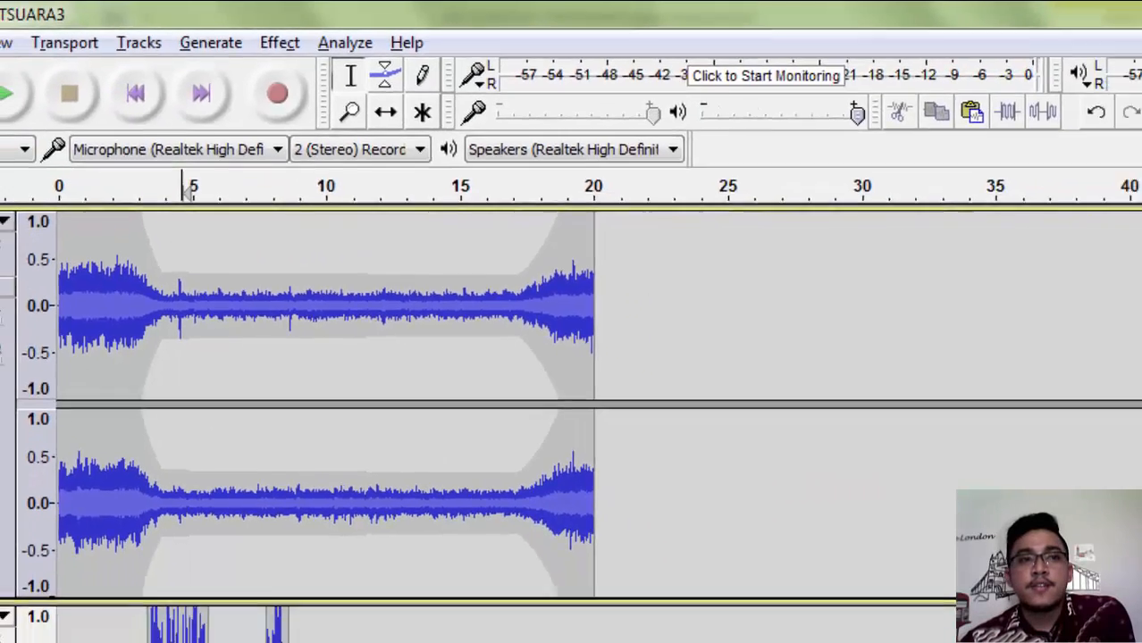
click(14, 27)
click(106, 306)
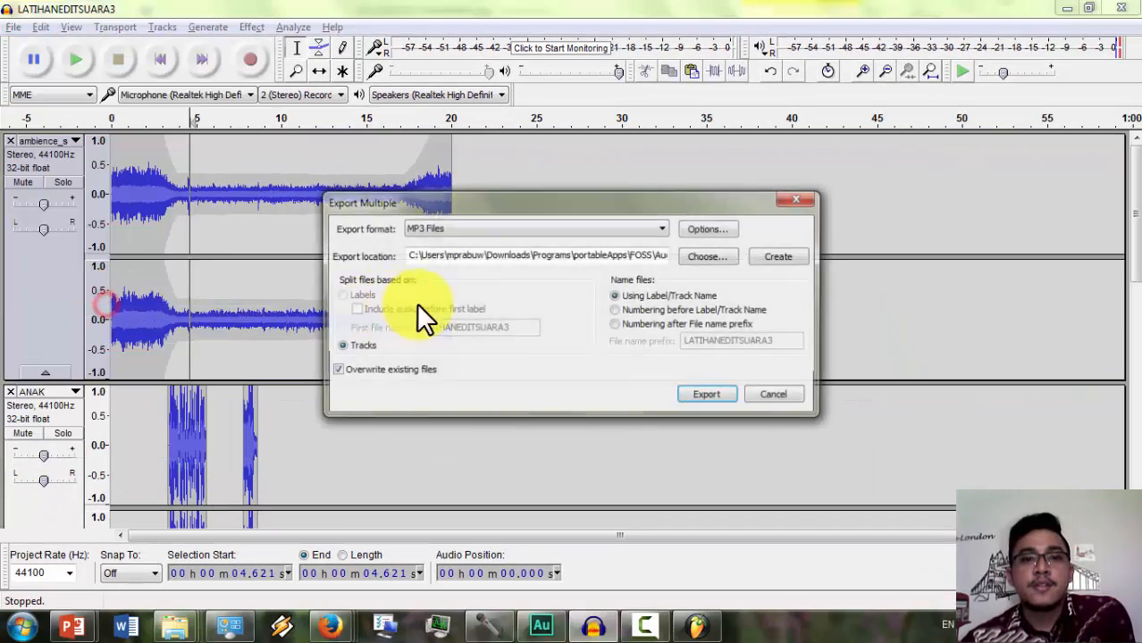
click(776, 396)
- Export the Audacity project's audio as MP3 file LATIHANEDITSUARA3 in 10-Latihan-Audio Recordings-Editing, accepting the stereo mixdown and existing metadata
click(13, 27)
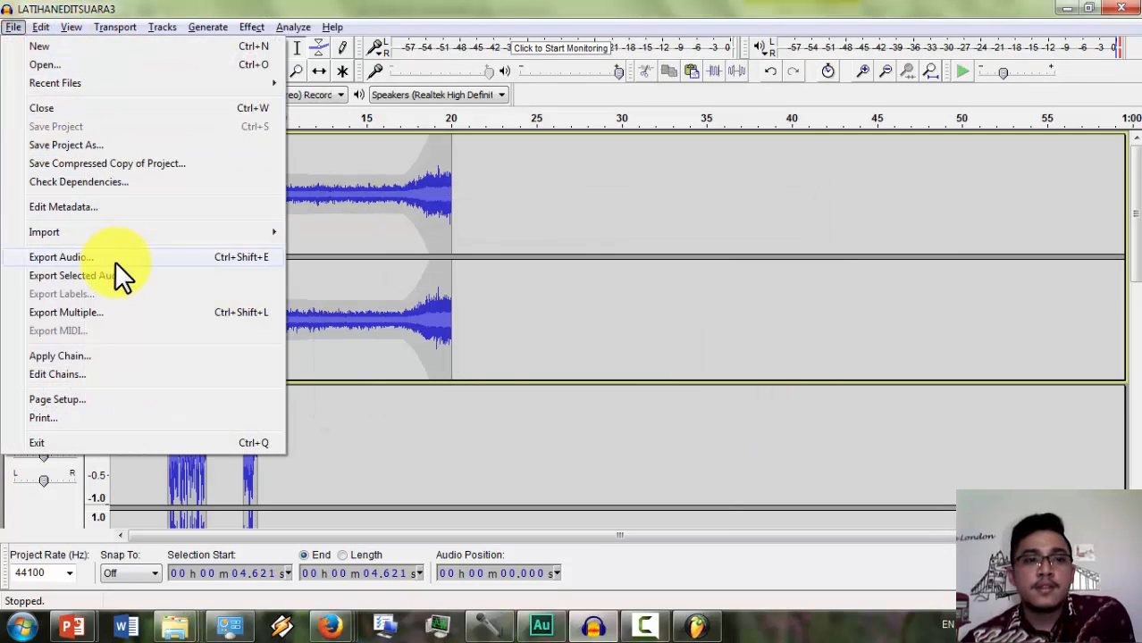
click(138, 256)
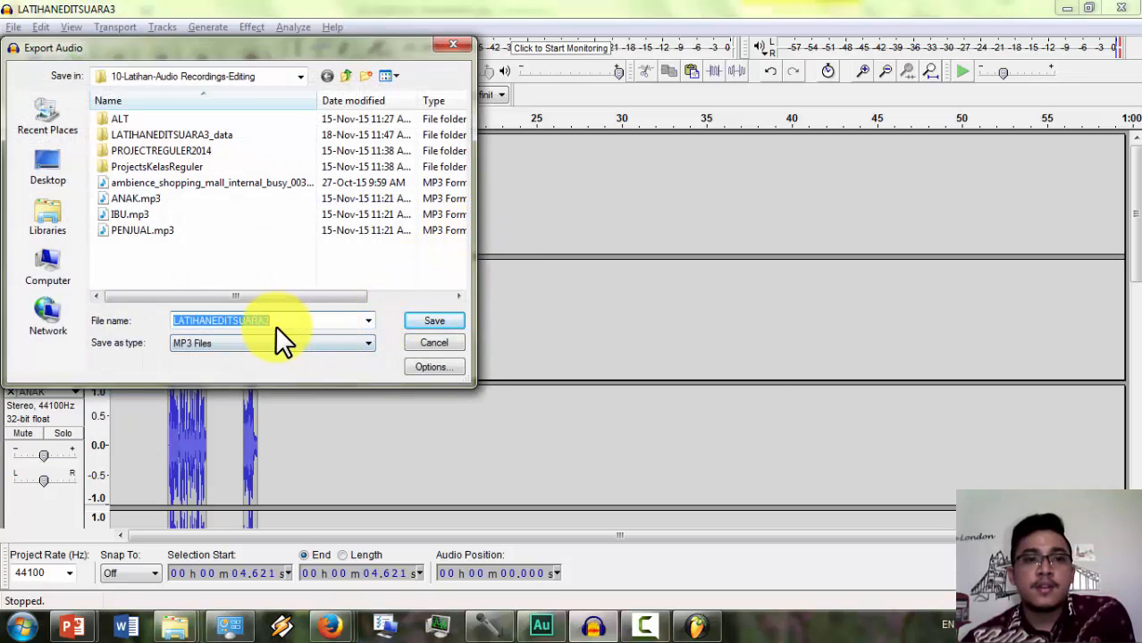
click(423, 321)
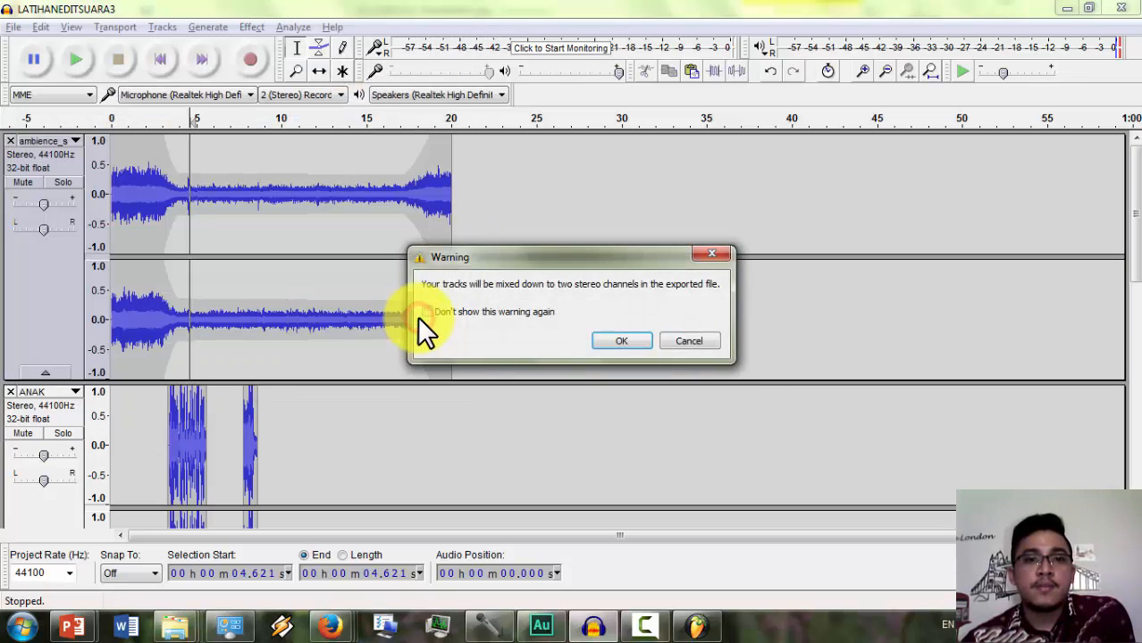
click(605, 341)
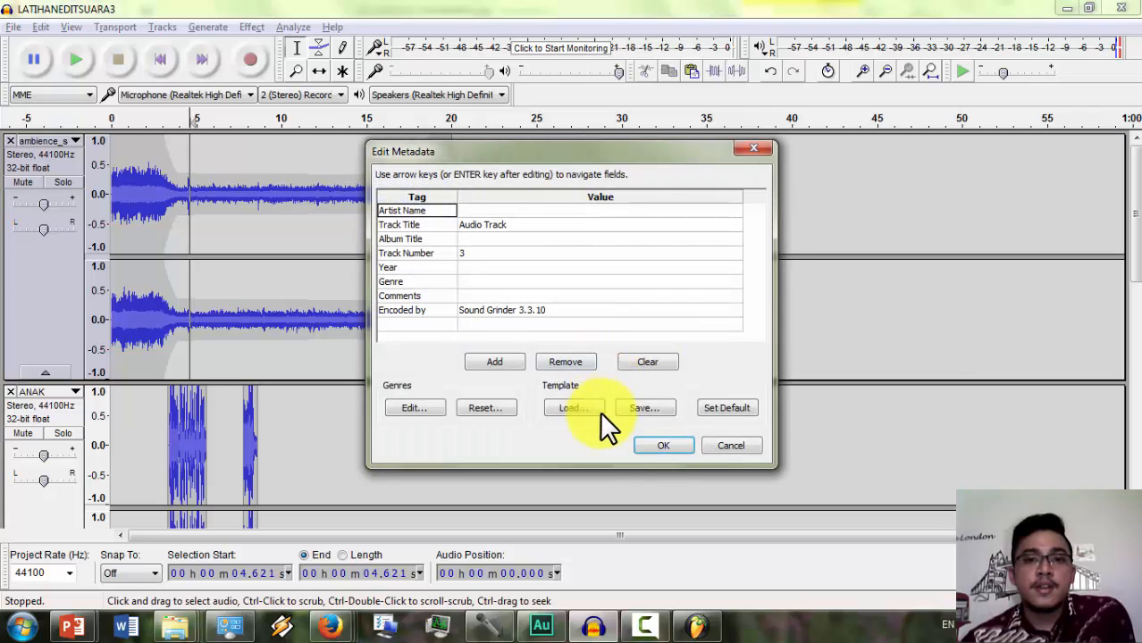
click(646, 444)
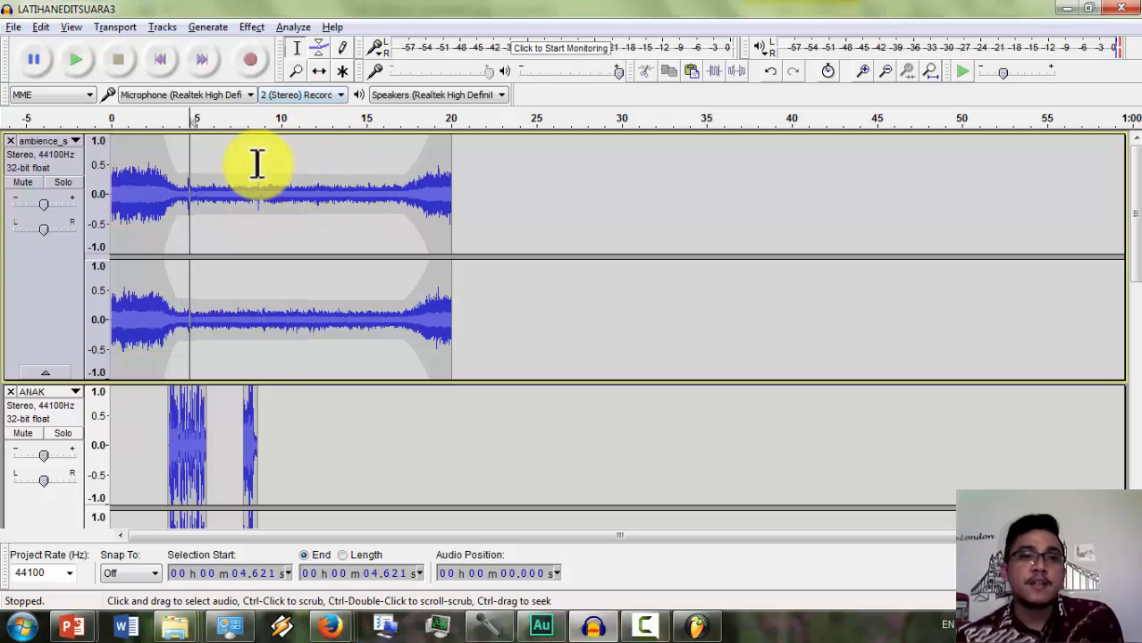
click(319, 71)
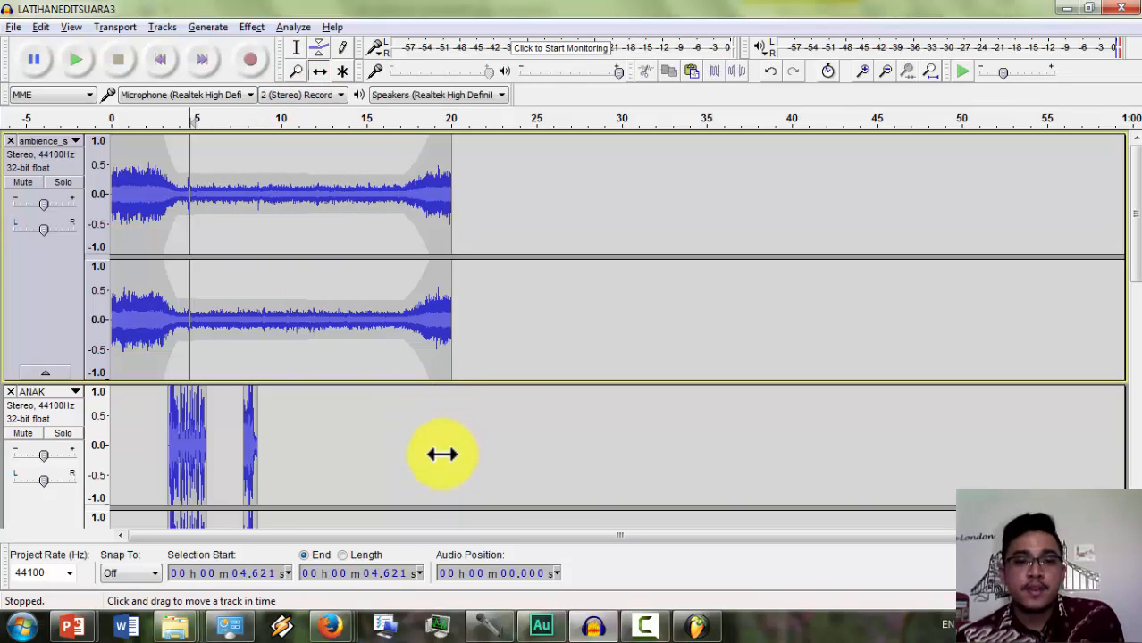
- Switch to the 10-Audio Products-Editing-Publishing presentation in PowerPoint and start the slide show from the Exporting slide
click(72, 625)
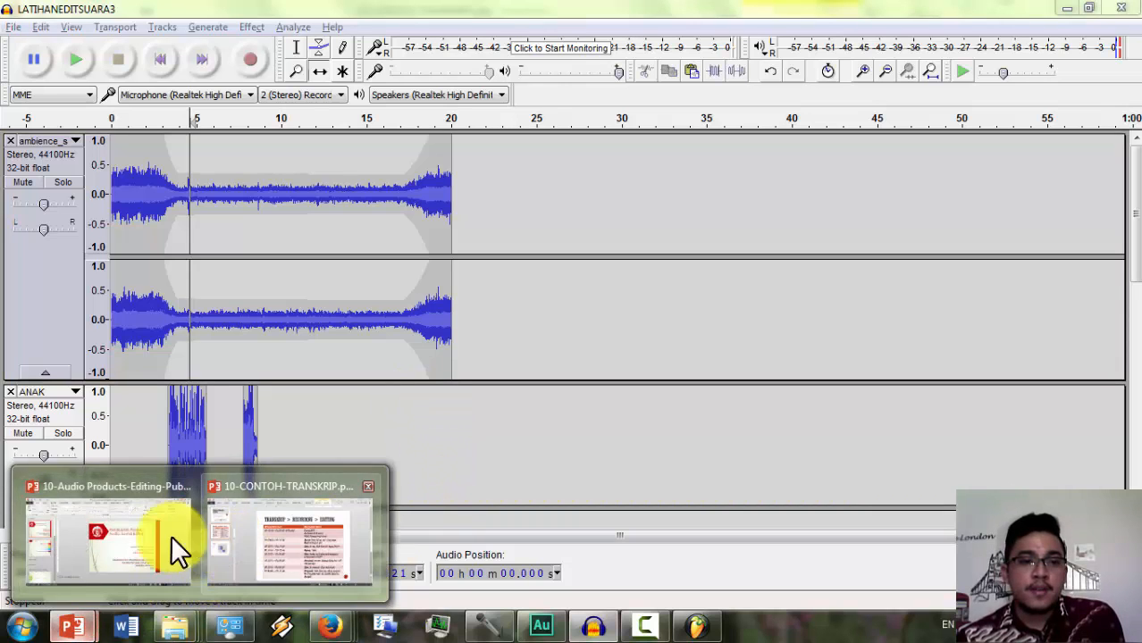
click(171, 535)
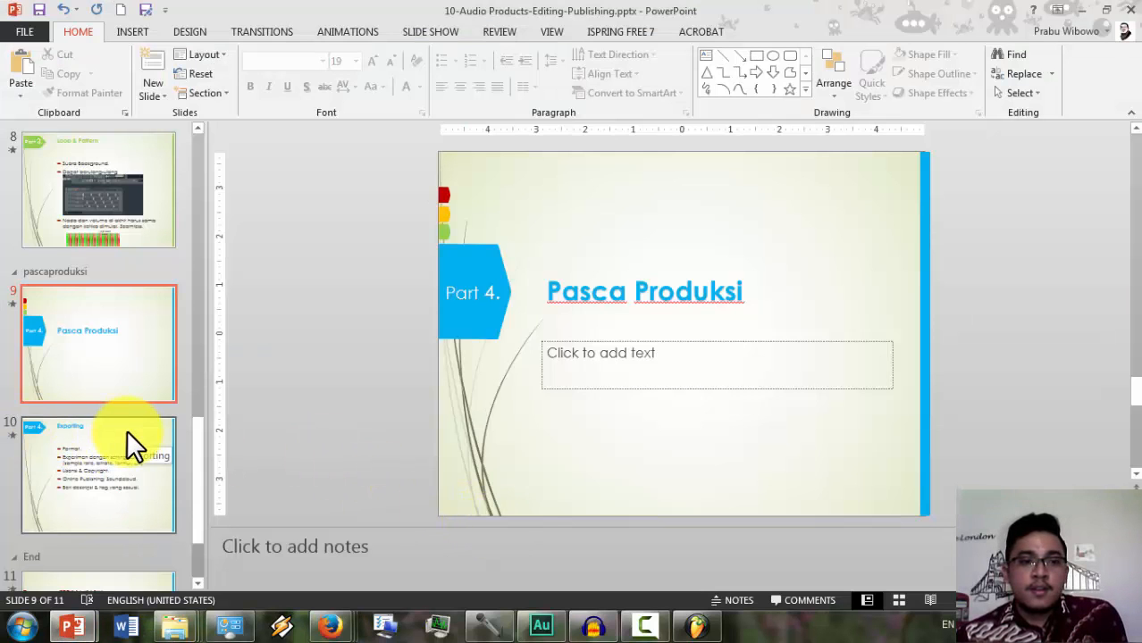
click(127, 430)
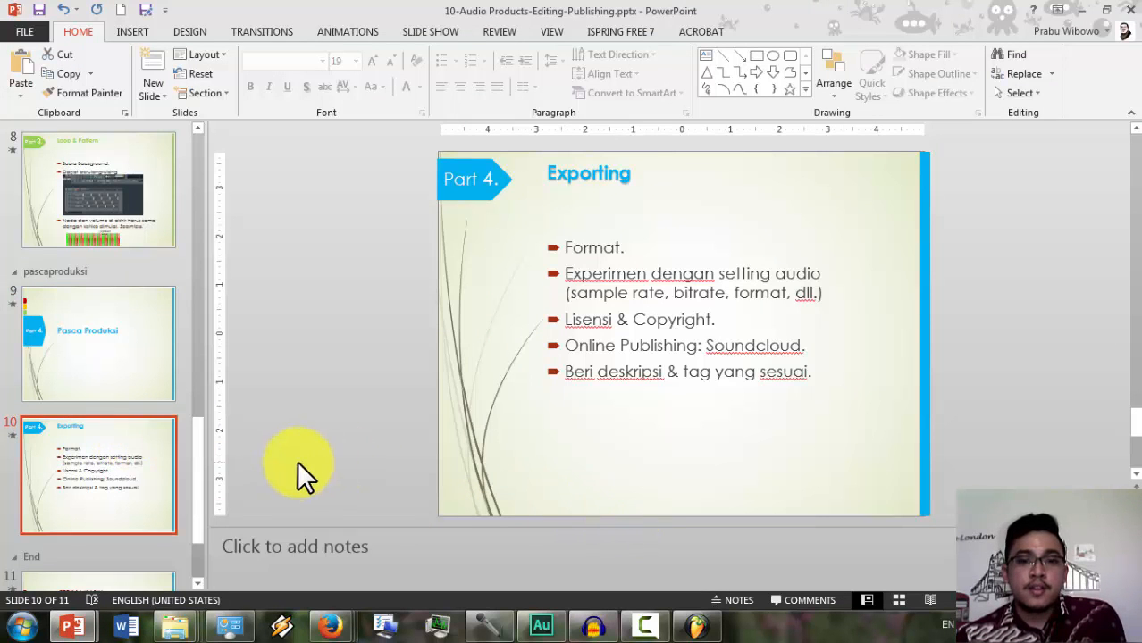
click(962, 600)
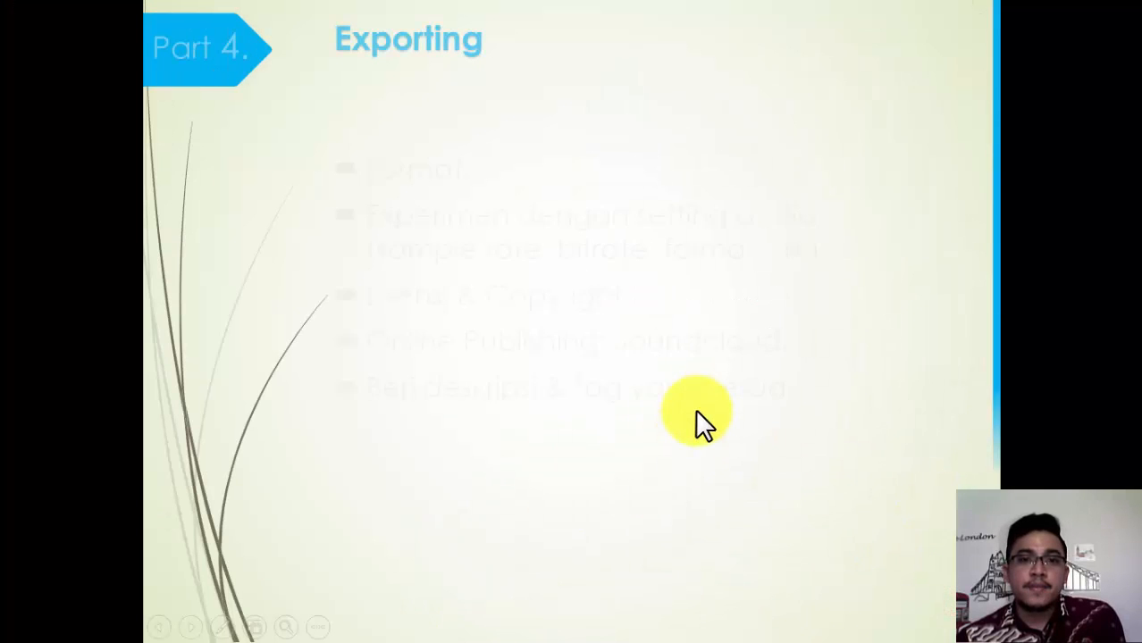